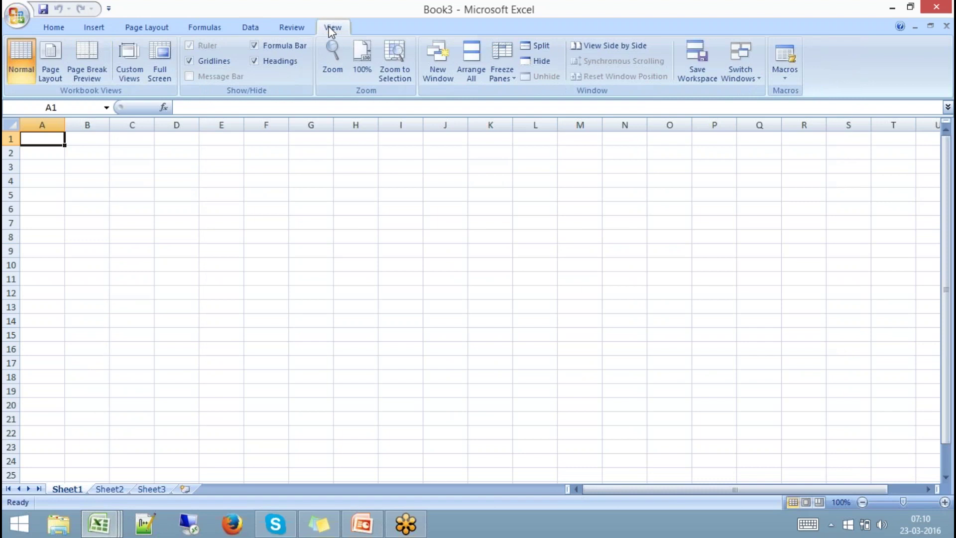
Turn off gridlines on Sheet1 and select cell E4.
{"action": "left_click", "coordinate": [202, 62]}
{"action": "left_click", "coordinate": [237, 173]}
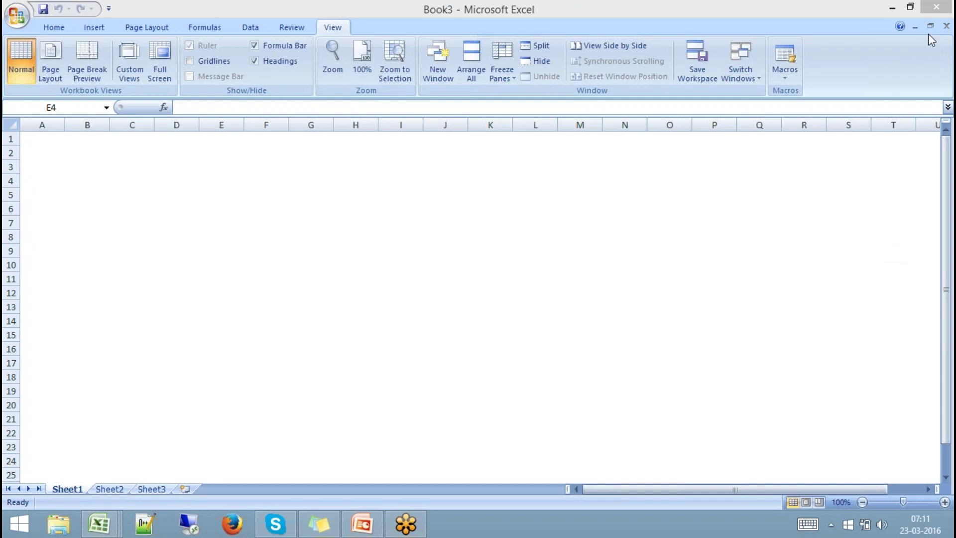
Give the range D4:G11 a Thick Box Border.
{"action": "left_click", "coordinate": [182, 183]}
{"action": "left_click_drag", "start_coordinate": [177, 179], "coordinate": [292, 282]}
{"action": "left_click", "coordinate": [55, 27]}
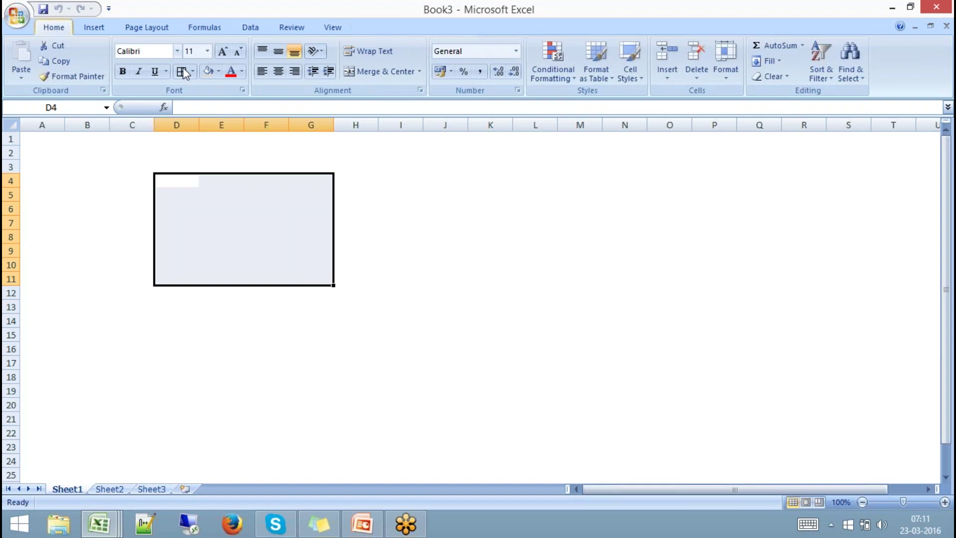
{"action": "left_click", "coordinate": [192, 72]}
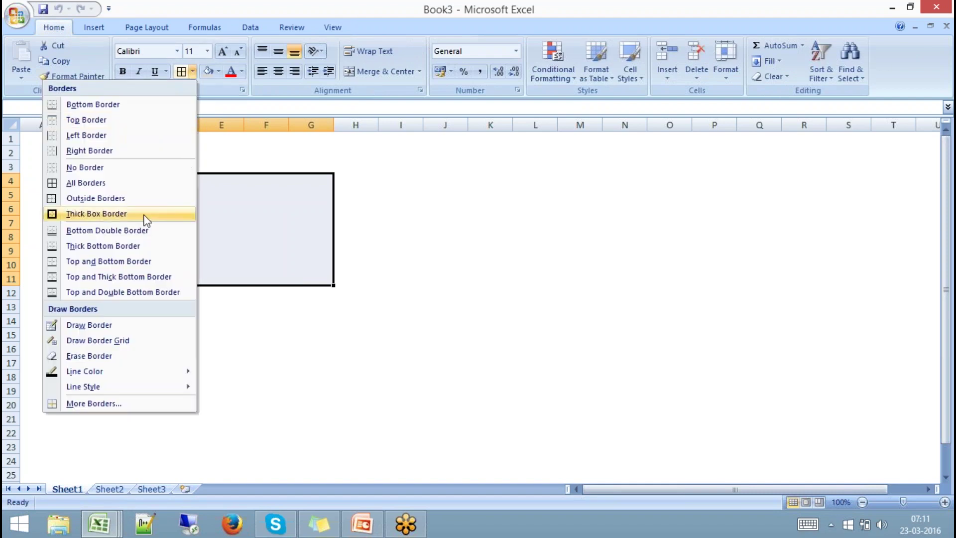
{"action": "left_click", "coordinate": [145, 215]}
Enter 'HANA Server - 192.168.1.100' in D3 as the box title.
{"action": "left_click", "coordinate": [185, 168]}
{"action": "type", "text": "HA"}
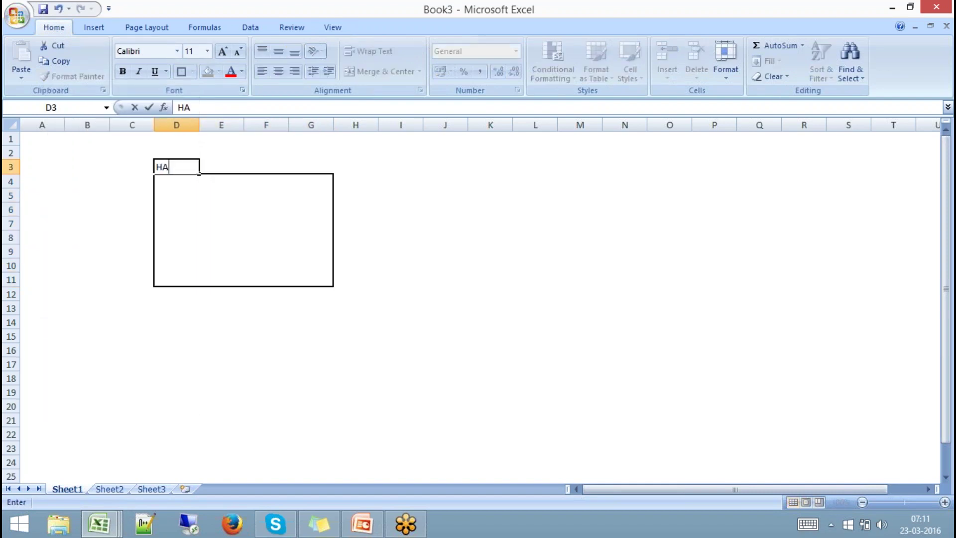
{"action": "type", "text": "NA Server"}
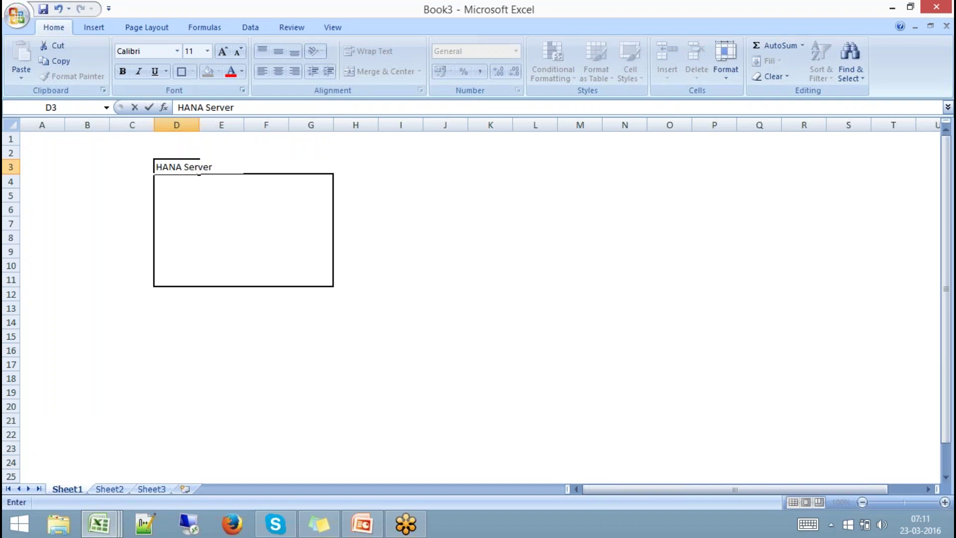
{"action": "type", "text": " - 192.168.1.100"}
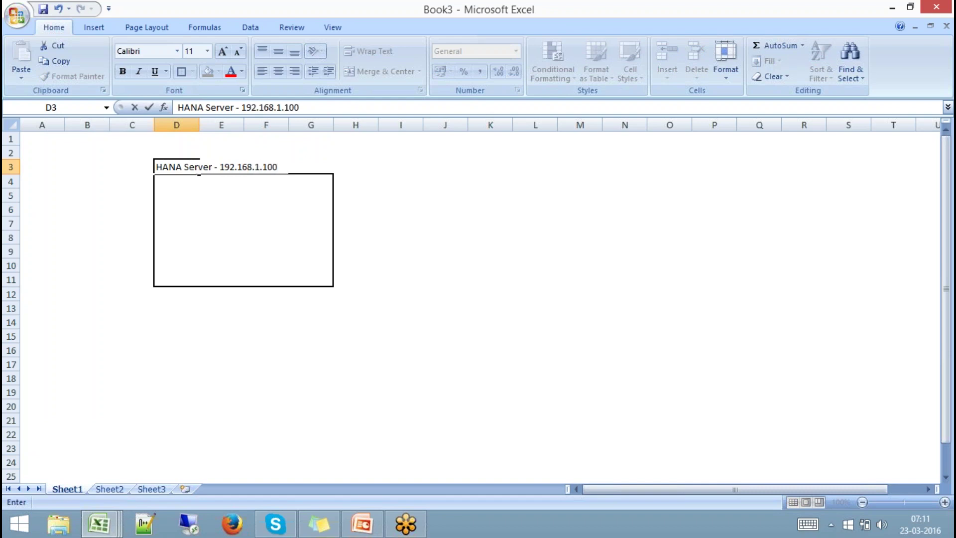
{"action": "left_click", "coordinate": [196, 207]}
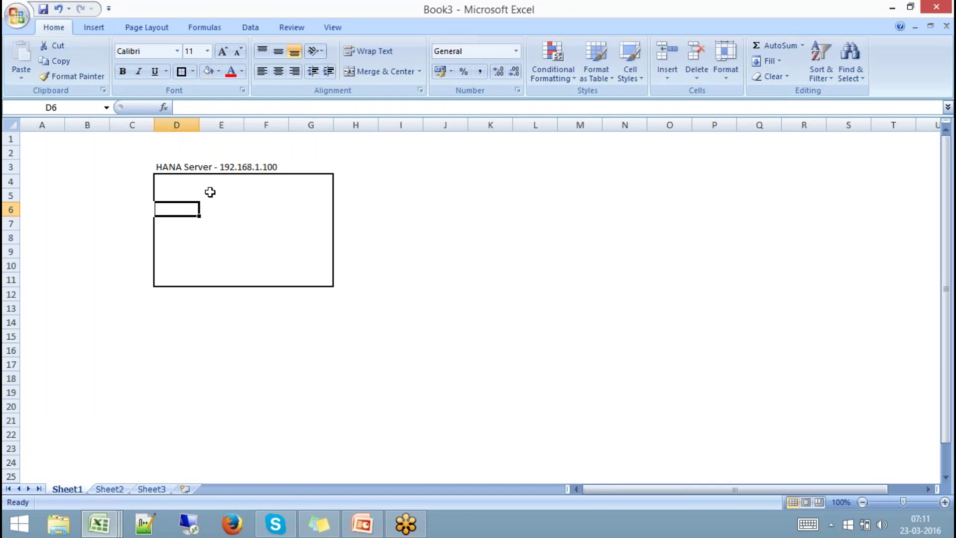
Enter 'os : suse Linux' in D6 and 'HANA Server Software' in D7, then reselect D4:G11.
{"action": "type", "text": "os"}
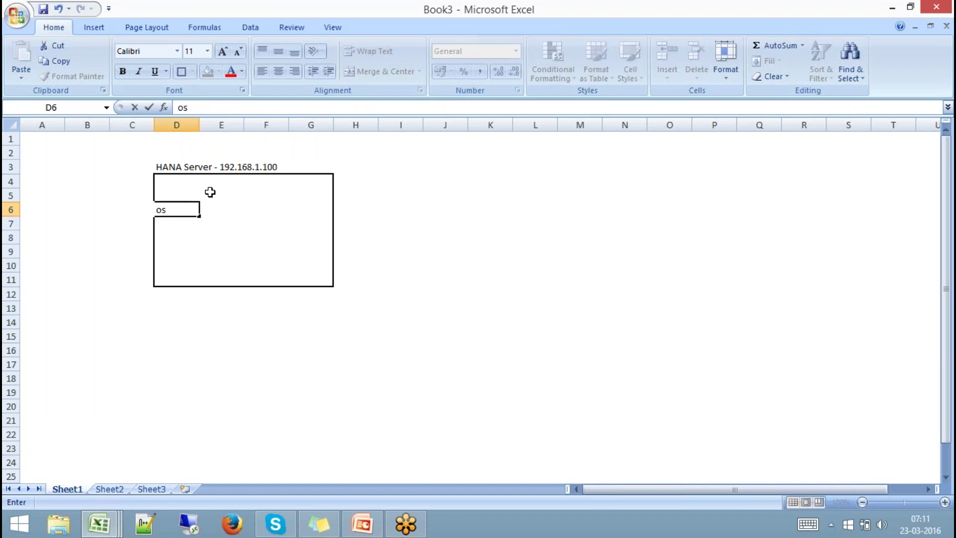
{"action": "type", "text": " : suse Linux"}
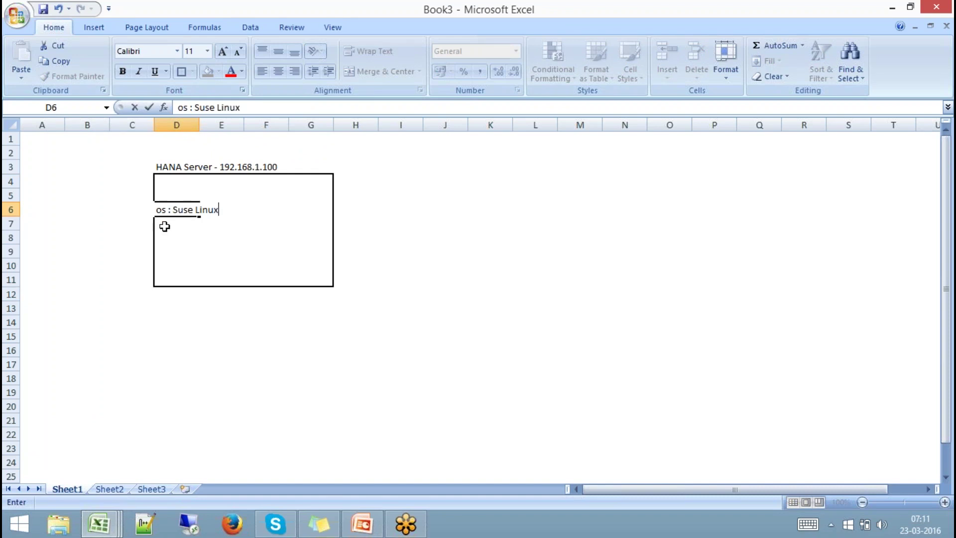
{"action": "left_click", "coordinate": [165, 225]}
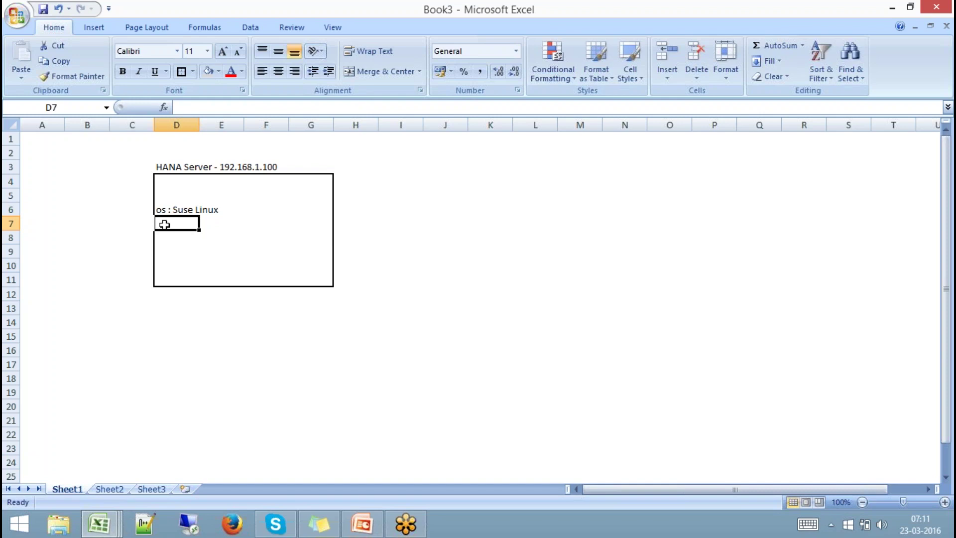
{"action": "type", "text": "HANA Ser"}
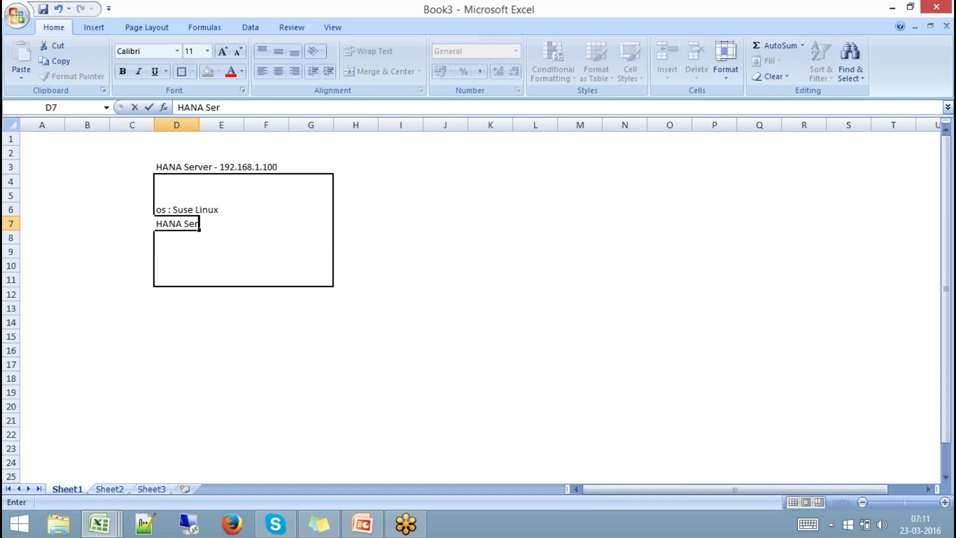
{"action": "type", "text": "ver Software"}
{"action": "left_click", "coordinate": [399, 309]}
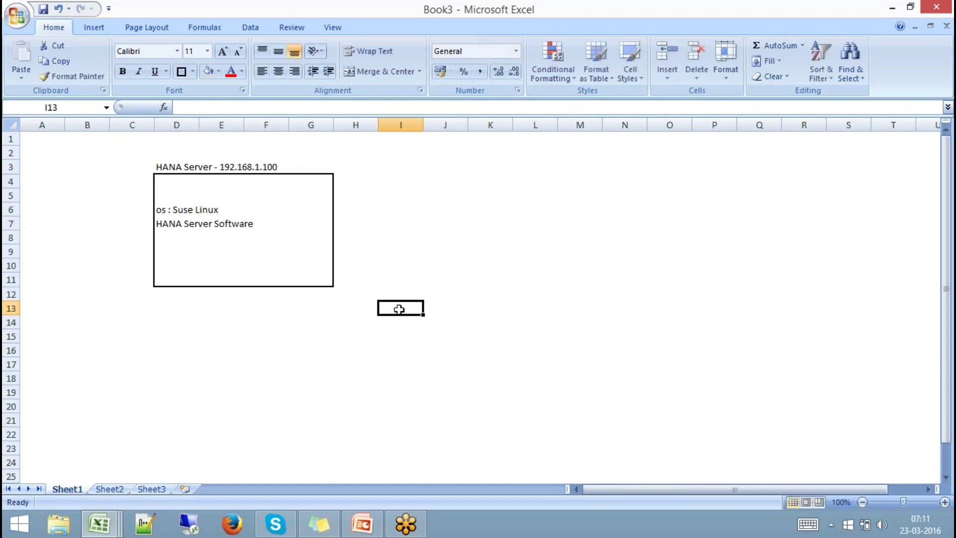
{"action": "left_click_drag", "start_coordinate": [188, 181], "coordinate": [306, 278]}
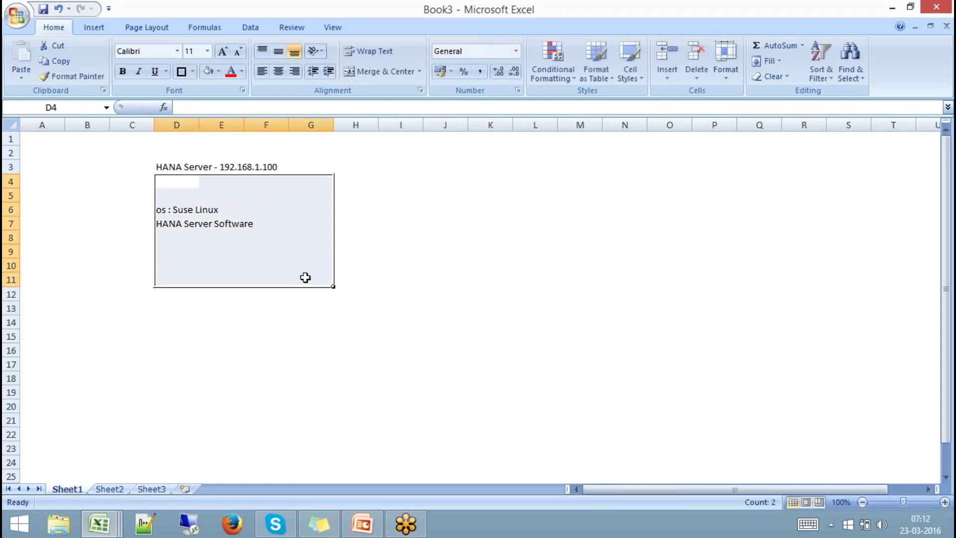
Give K10:L14 a thick box border as a second box.
{"action": "left_click", "coordinate": [502, 265]}
{"action": "left_click_drag", "start_coordinate": [496, 265], "coordinate": [548, 319]}
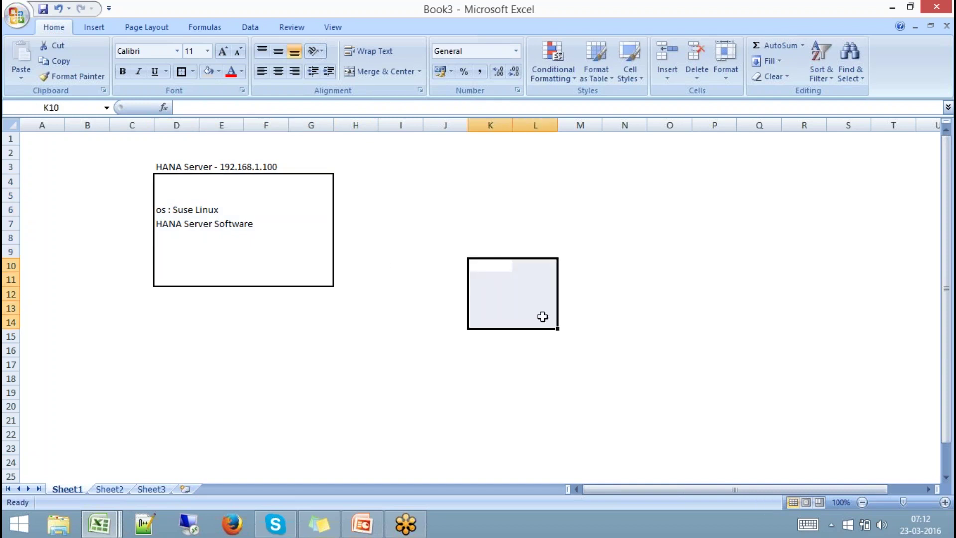
{"action": "left_click", "coordinate": [181, 71]}
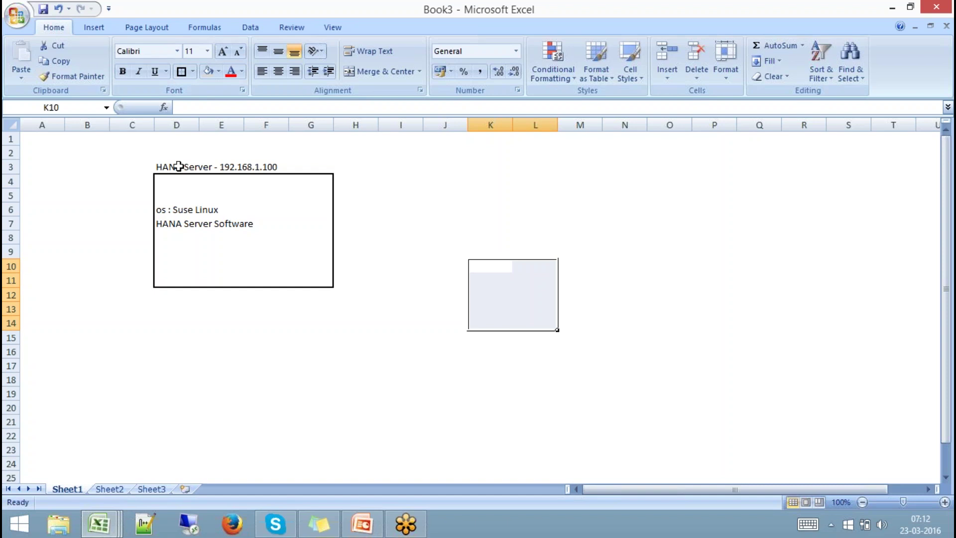
Enter 'server : sapqbex' in D8 and 'system ID : SP9' in D9, then check the entries.
{"action": "left_click", "coordinate": [170, 243]}
{"action": "type", "text": "ser"}
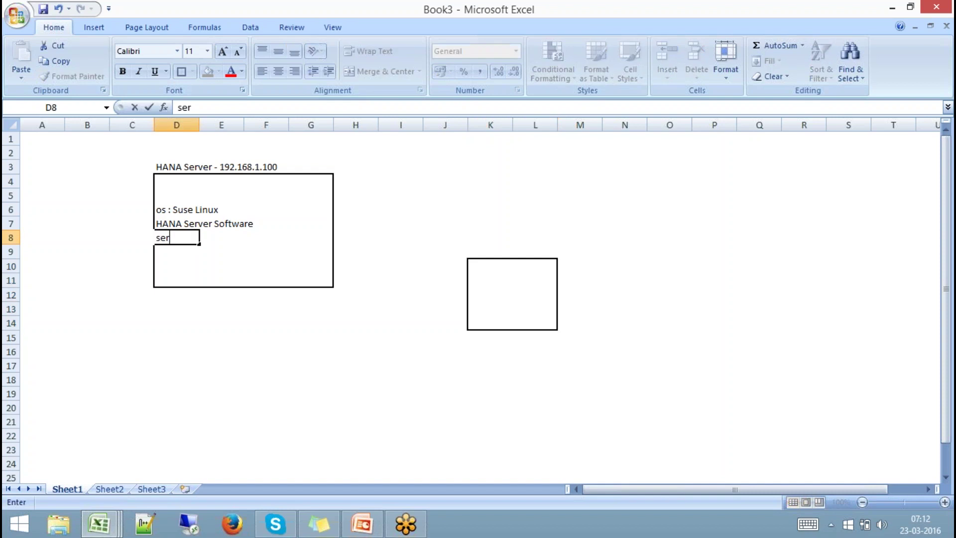
{"action": "type", "text": "ver : sapqbex"}
{"action": "key", "text": "Return"}
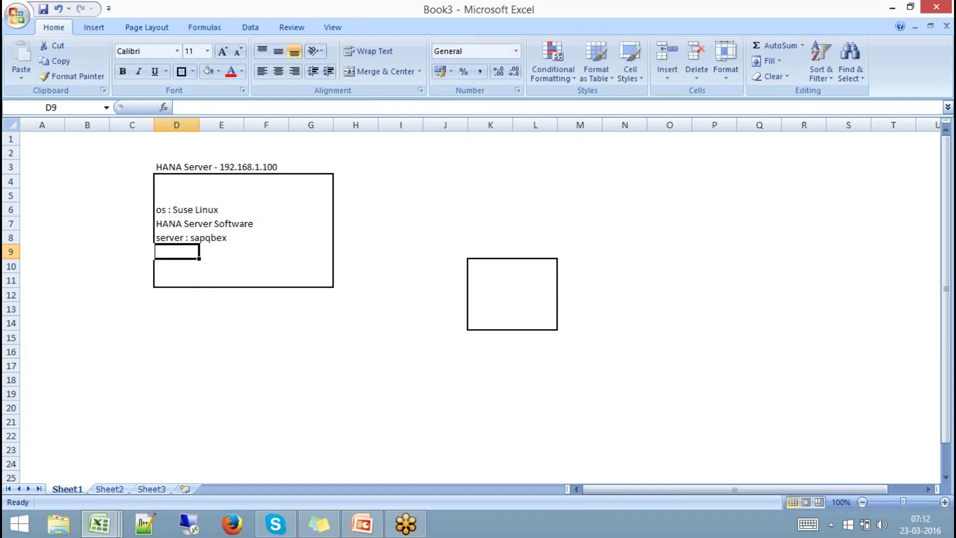
{"action": "type", "text": "system ID"}
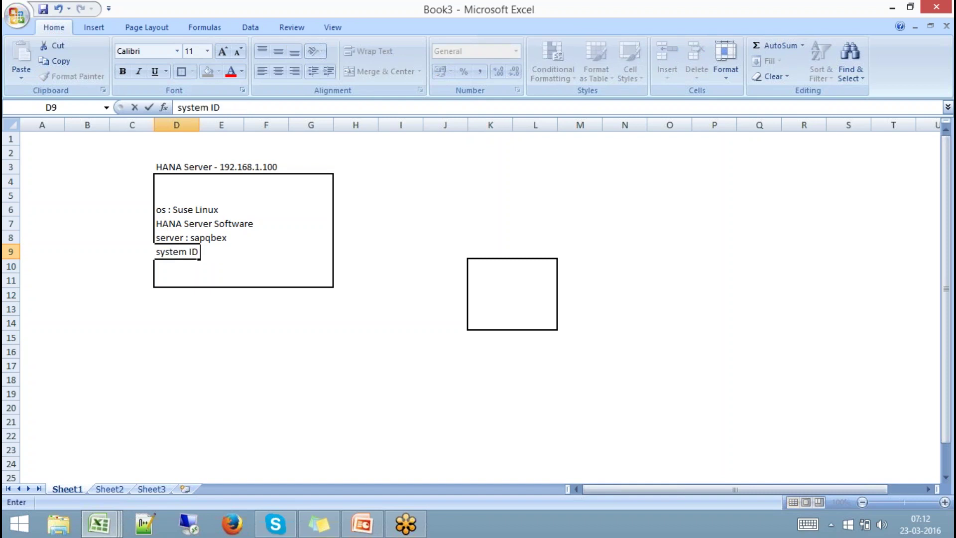
{"action": "type", "text": " : SP9"}
{"action": "left_click", "coordinate": [211, 321]}
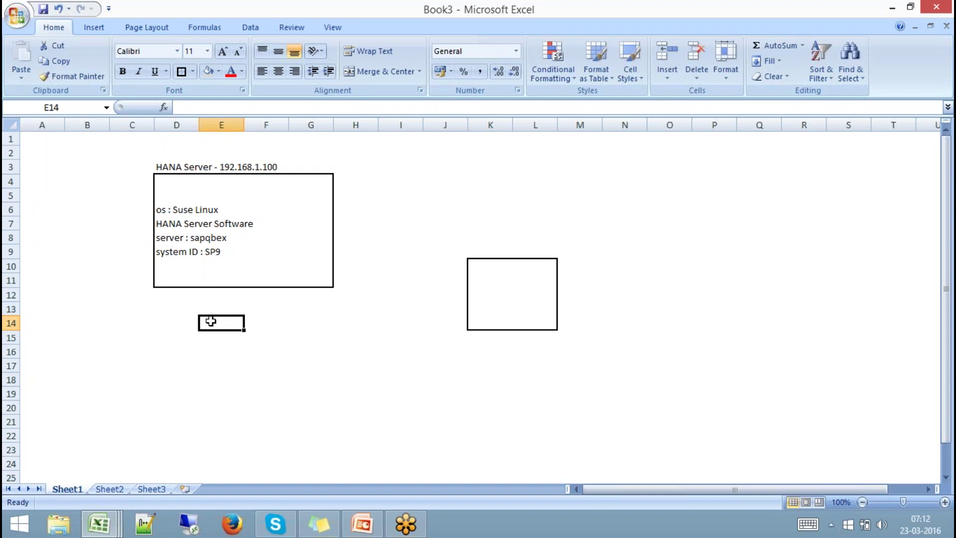
{"action": "left_click", "coordinate": [200, 240]}
{"action": "left_click", "coordinate": [180, 249]}
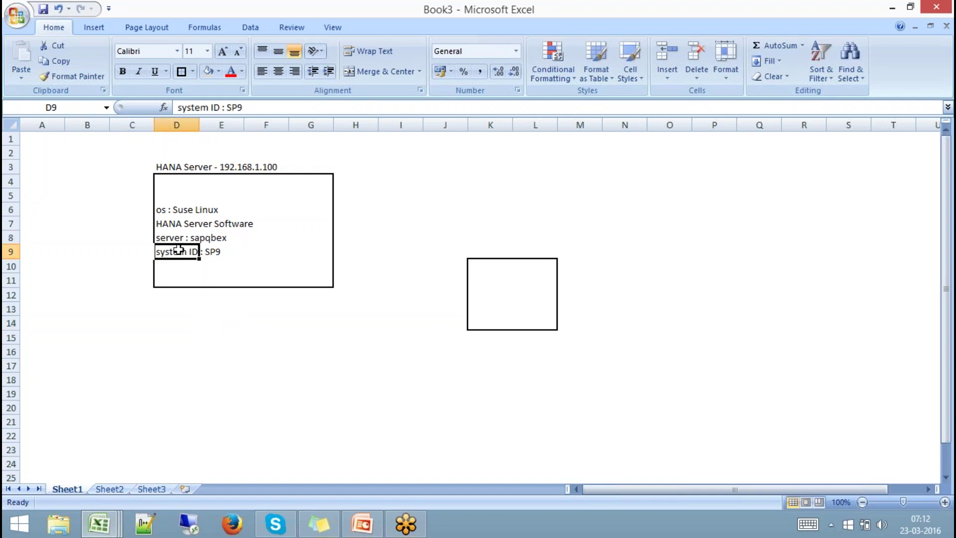
{"action": "left_click", "coordinate": [169, 210]}
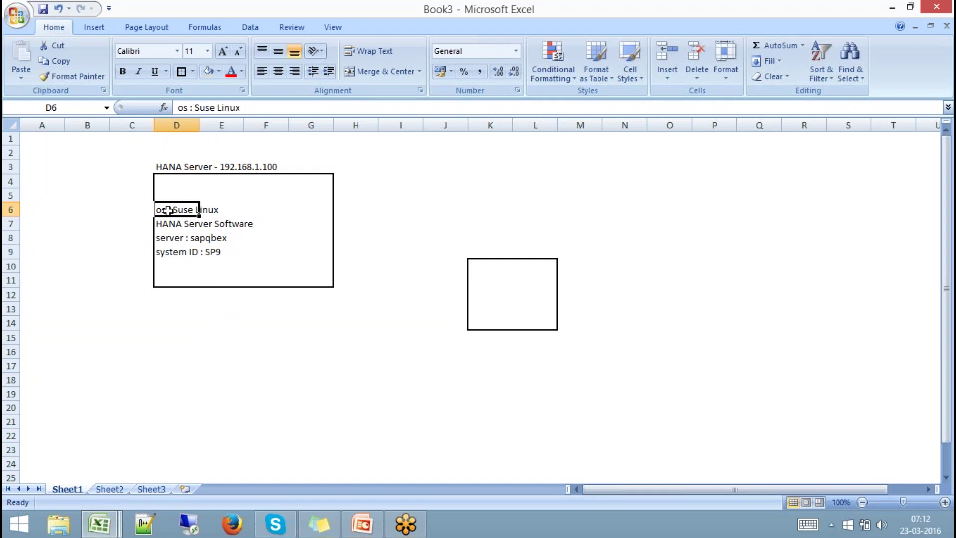
Caption the second box 'Clinet Worksatation' in K9 and enter 'Windows 8.1 Professional (os)' in K11.
{"action": "left_click", "coordinate": [485, 247]}
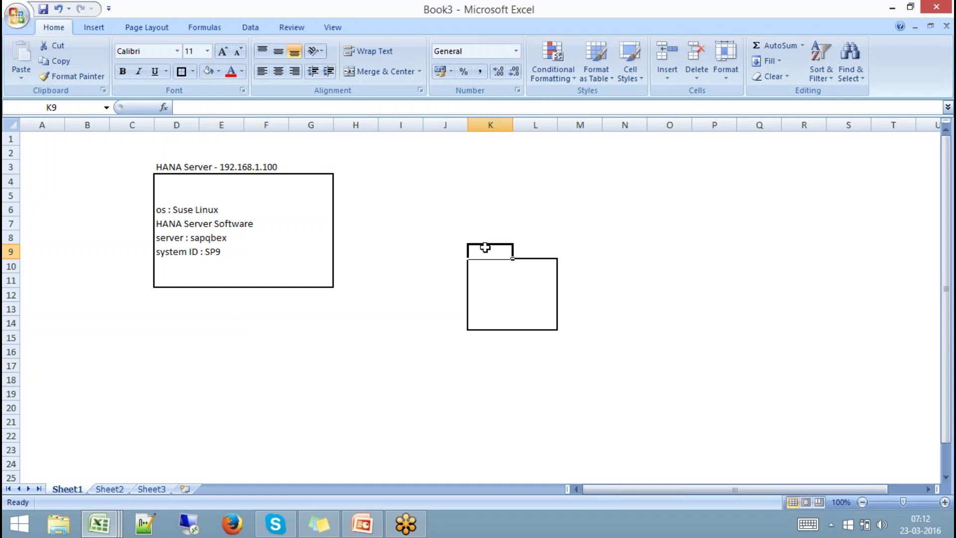
{"action": "type", "text": "Clinet"}
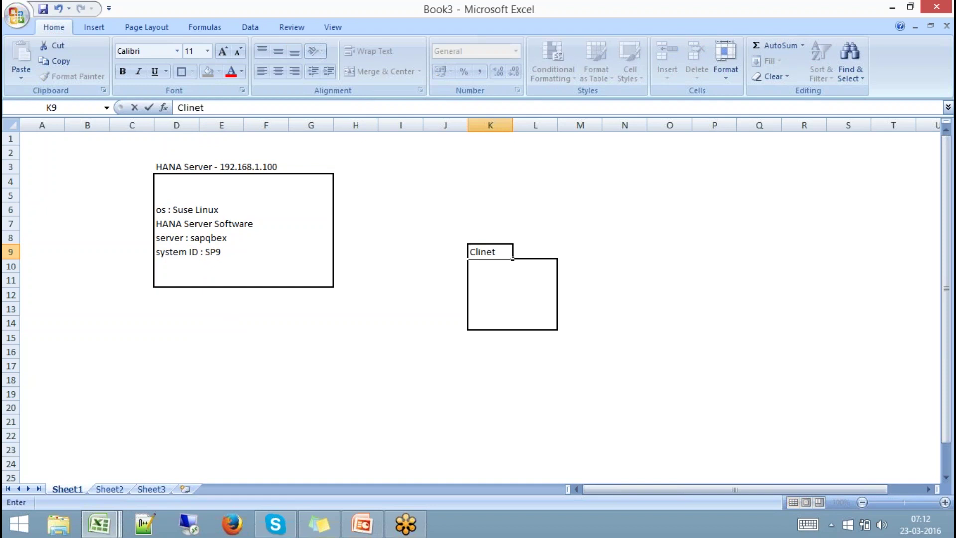
{"action": "type", "text": " Worksatatio"}
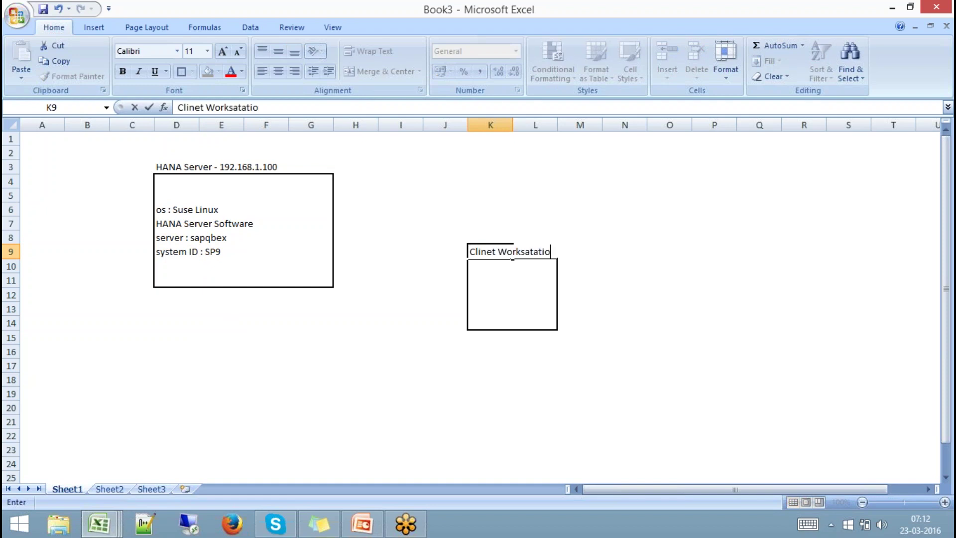
{"action": "type", "text": "n"}
{"action": "left_click", "coordinate": [498, 280]}
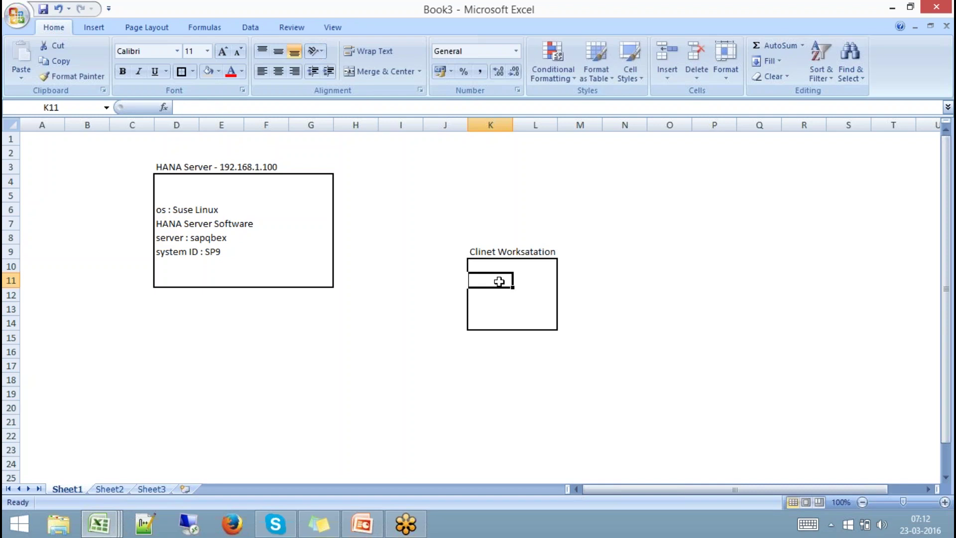
{"action": "type", "text": "Window"}
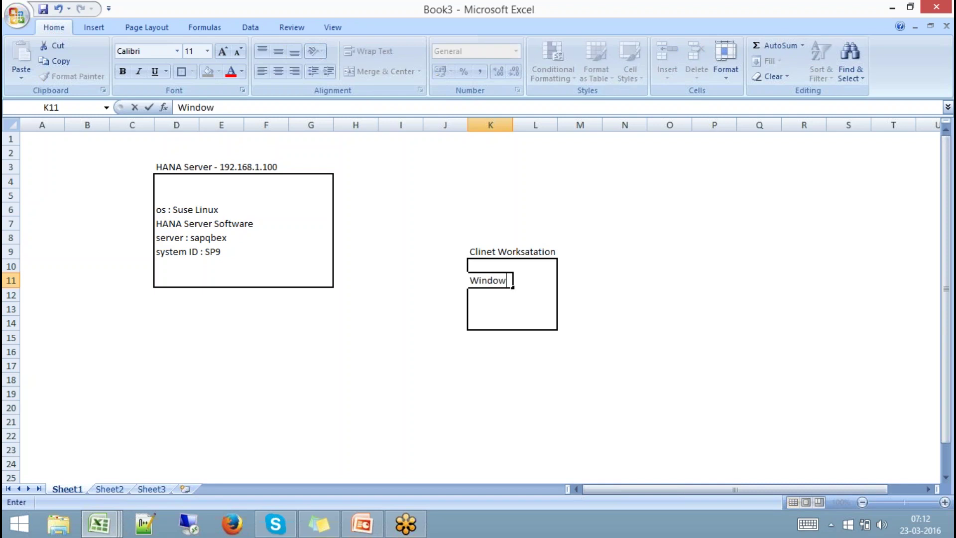
{"action": "type", "text": "s 8.1 Prof"}
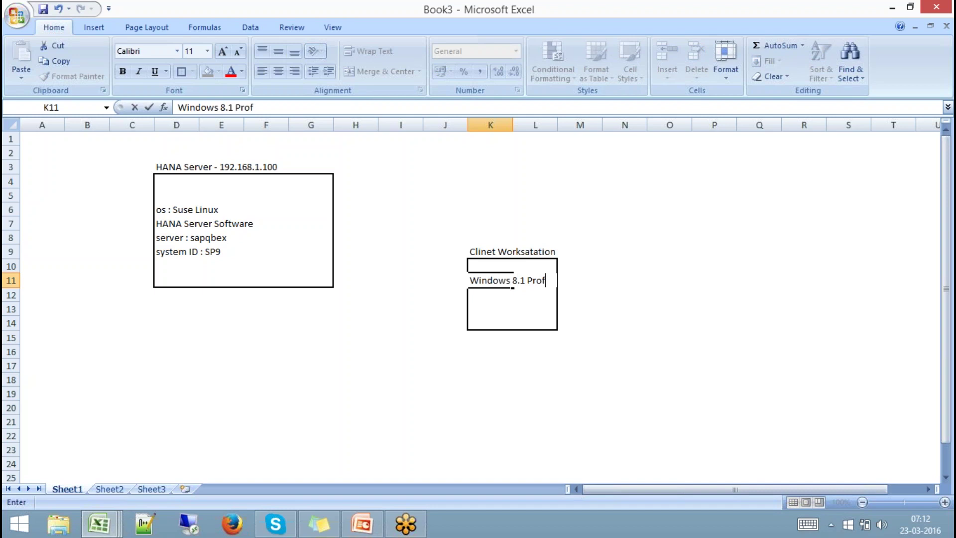
{"action": "type", "text": "essional"}
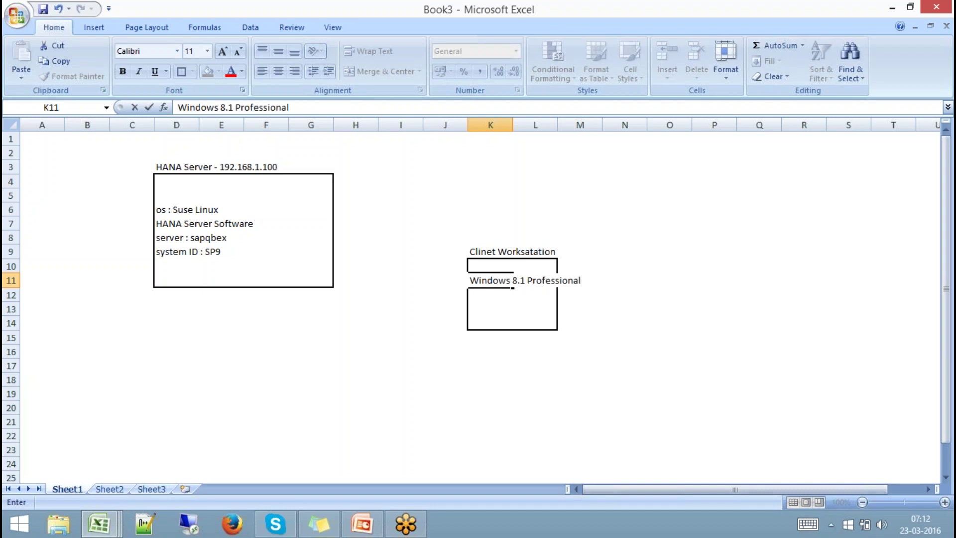
{"action": "left_click", "coordinate": [334, 105]}
{"action": "type", "text": "(os)"}
{"action": "left_click", "coordinate": [572, 197]}
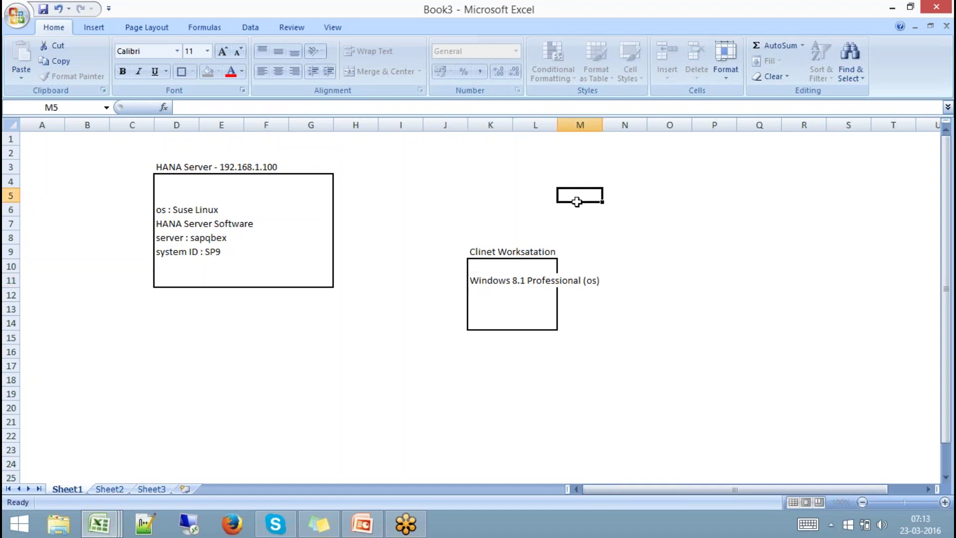
Widen column L to fit the text, then select D3:G11 and the client box cells.
{"action": "left_click_drag", "start_coordinate": [558, 124], "coordinate": [624, 125]}
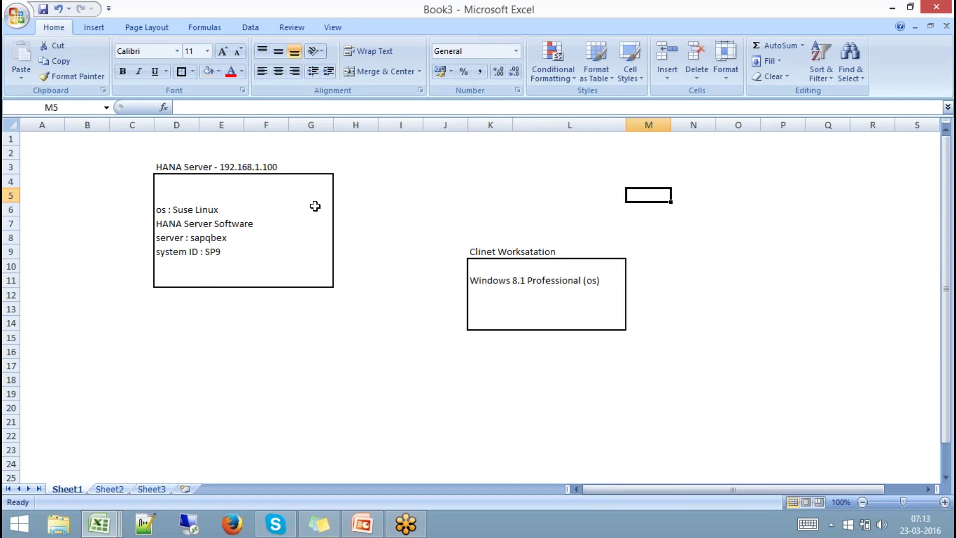
{"action": "left_click", "coordinate": [169, 166]}
{"action": "mouse_move", "coordinate": [169, 167]}
{"action": "left_mouse_down"}
{"action": "mouse_move", "coordinate": [309, 263]}
{"action": "mouse_move", "coordinate": [314, 278]}
{"action": "mouse_move", "coordinate": [337, 282]}
{"action": "left_mouse_up"}
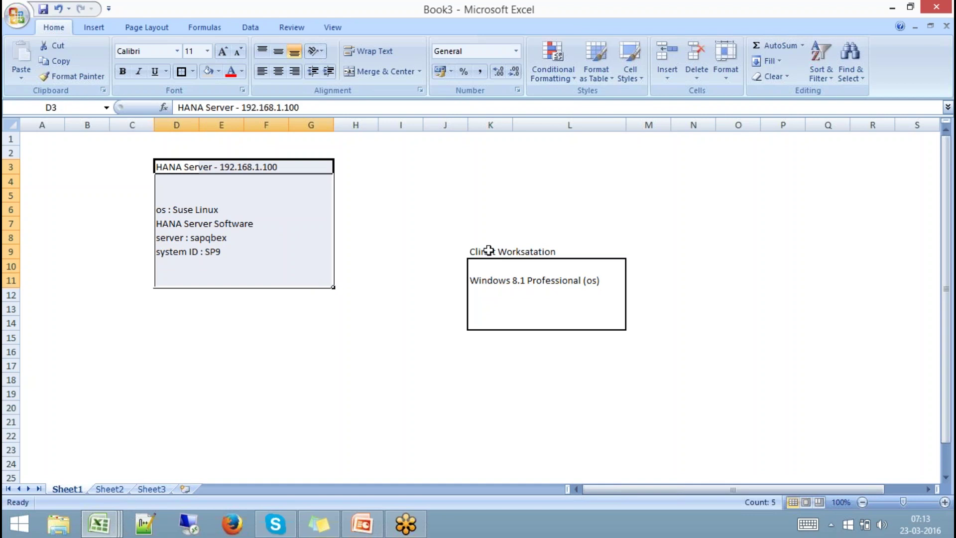
{"action": "left_click_drag", "start_coordinate": [487, 250], "coordinate": [569, 325]}
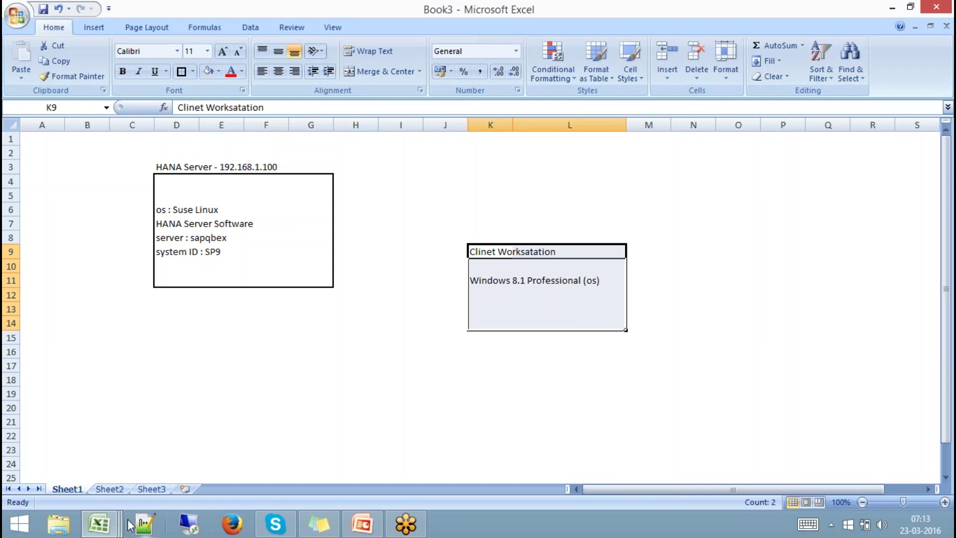
Run ipconfig in a Command Prompt, read the Wi-Fi IPv4 address 192.168.1.5, and close the window.
{"action": "key", "text": "super+r"}
{"action": "key", "text": "Return"}
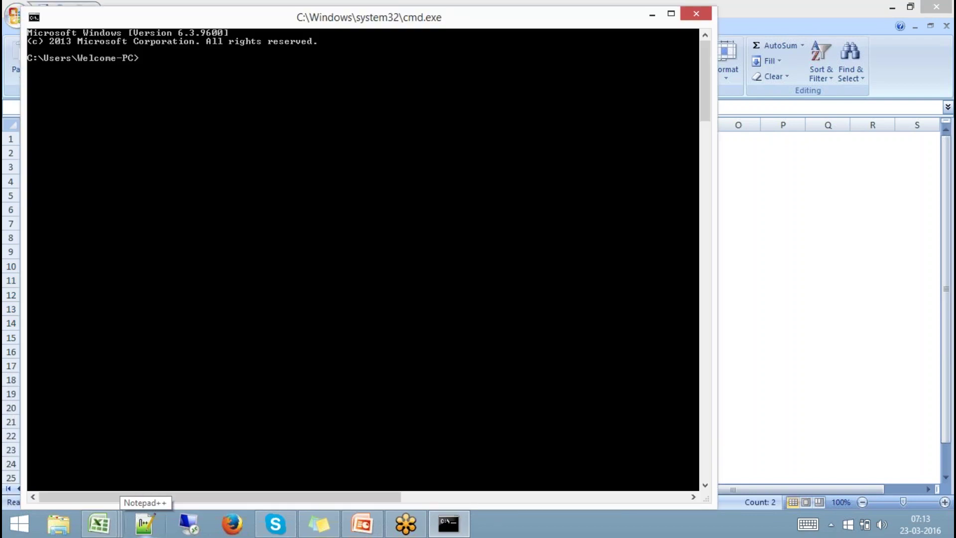
{"action": "type", "text": "ipo"}
{"action": "key", "text": "BackSpace"}
{"action": "type", "text": "config"}
{"action": "key", "text": "Return"}
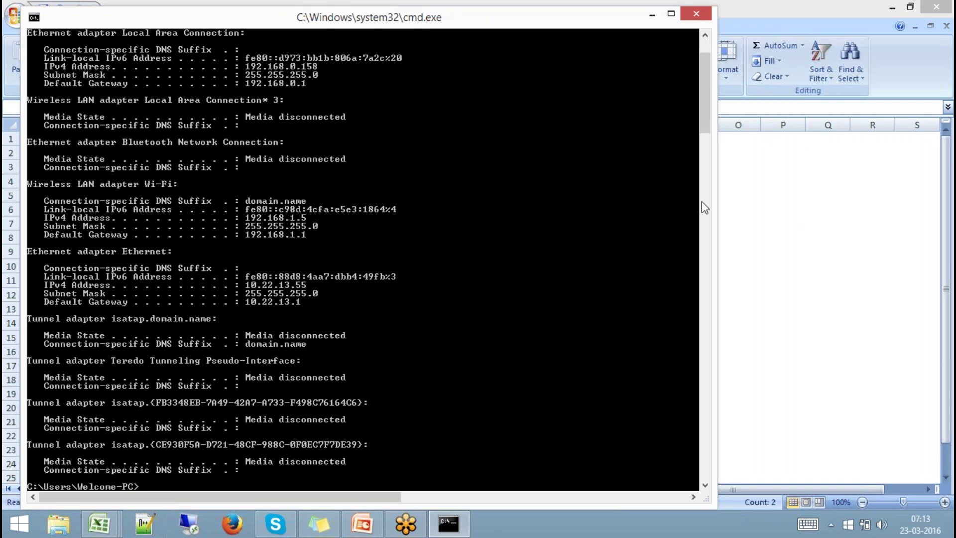
{"action": "left_click_drag", "start_coordinate": [707, 127], "coordinate": [707, 119]}
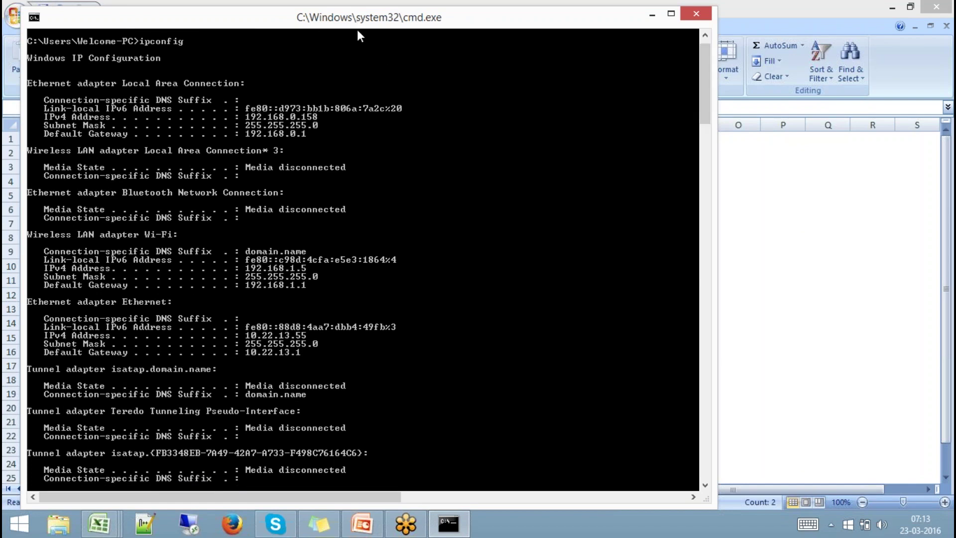
{"action": "left_click_drag", "start_coordinate": [360, 36], "coordinate": [364, 96]}
{"action": "left_click", "coordinate": [700, 73]}
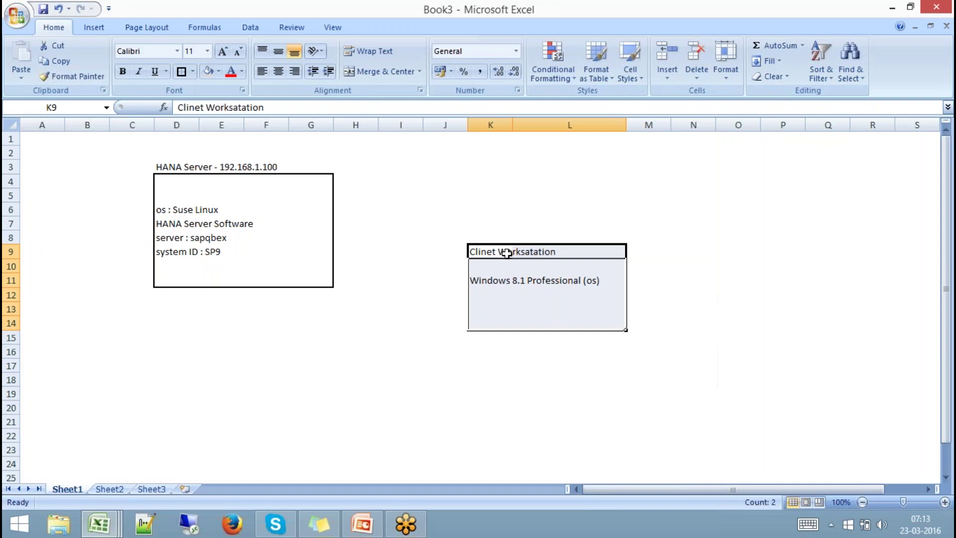
Enter 192.168.1.5 in cell K8 above the 'Clinet Worksatation' caption.
{"action": "left_click", "coordinate": [496, 237]}
{"action": "type", "text": "1"}
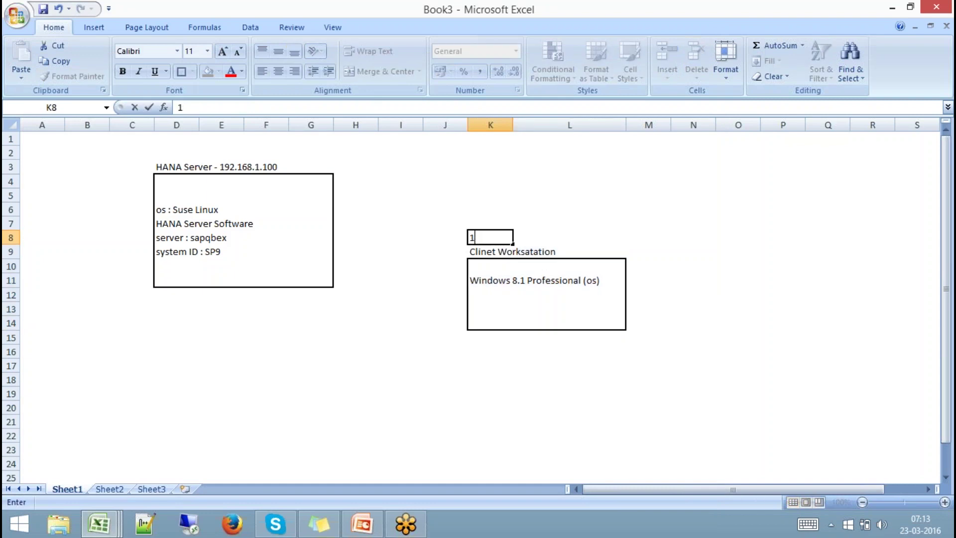
{"action": "type", "text": "92.168.1.5"}
{"action": "left_click", "coordinate": [540, 342]}
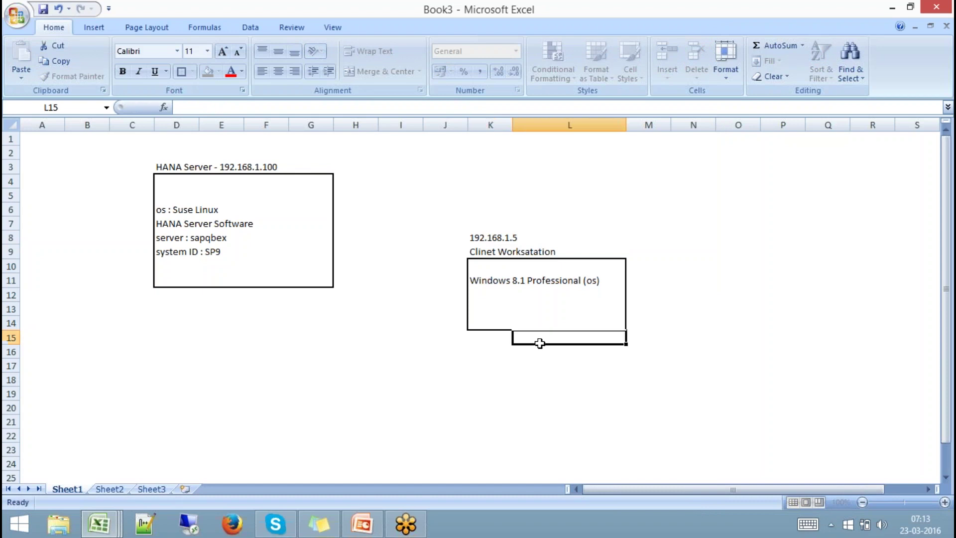
{"action": "left_click", "coordinate": [491, 237]}
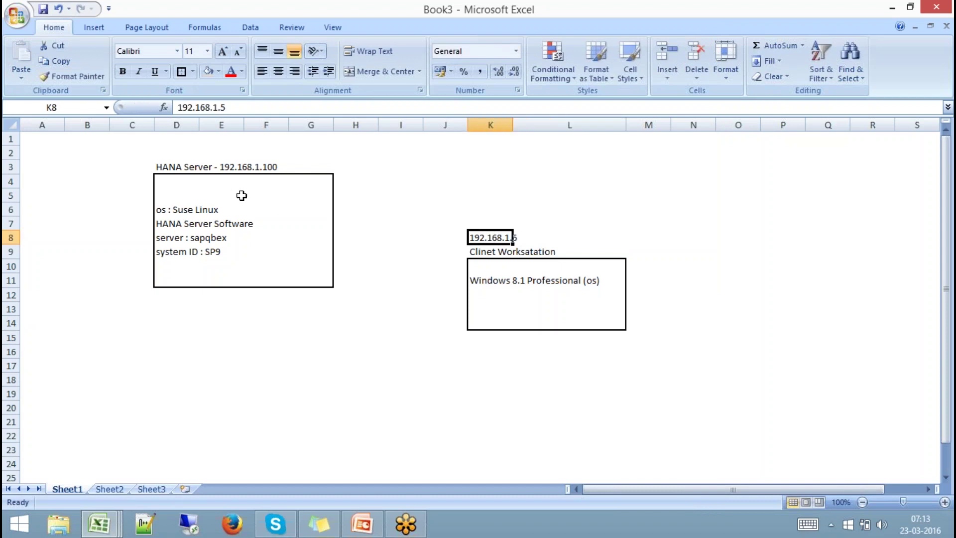
Draw an arrow shape from the client box to the HANA Server box, then select K10:L14.
{"action": "left_click", "coordinate": [94, 27]}
{"action": "left_click", "coordinate": [157, 69]}
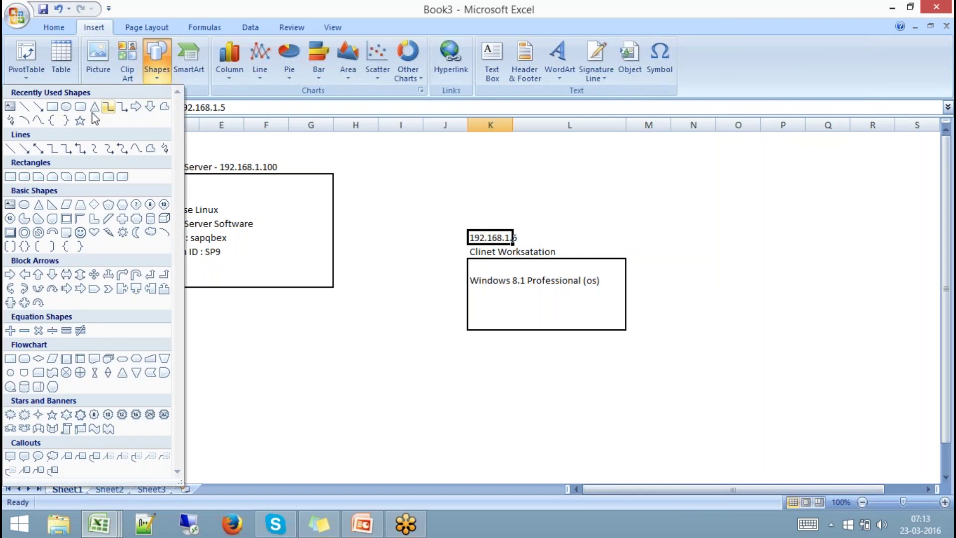
{"action": "left_click", "coordinate": [39, 106]}
{"action": "left_click_drag", "start_coordinate": [466, 255], "coordinate": [333, 206]}
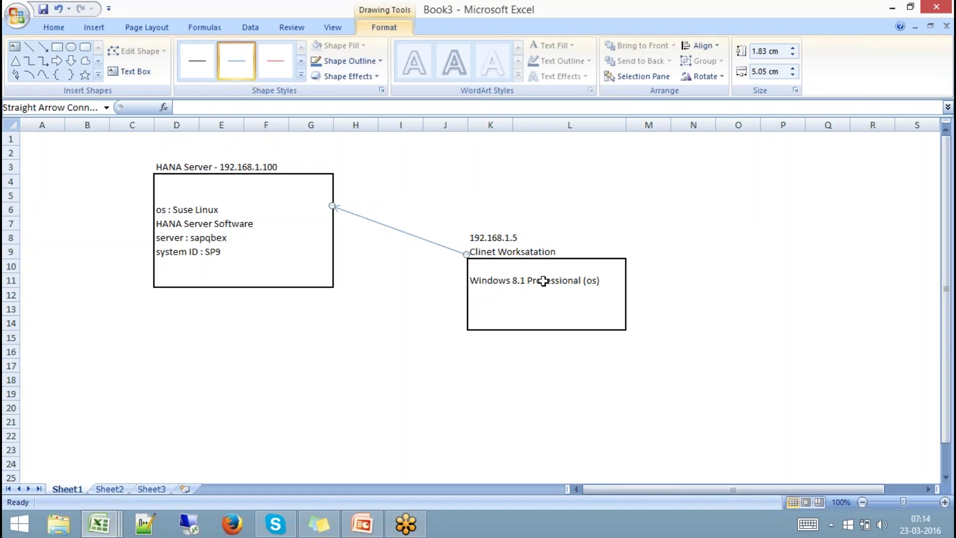
{"action": "left_click", "coordinate": [483, 265]}
{"action": "left_click_drag", "start_coordinate": [499, 268], "coordinate": [589, 323]}
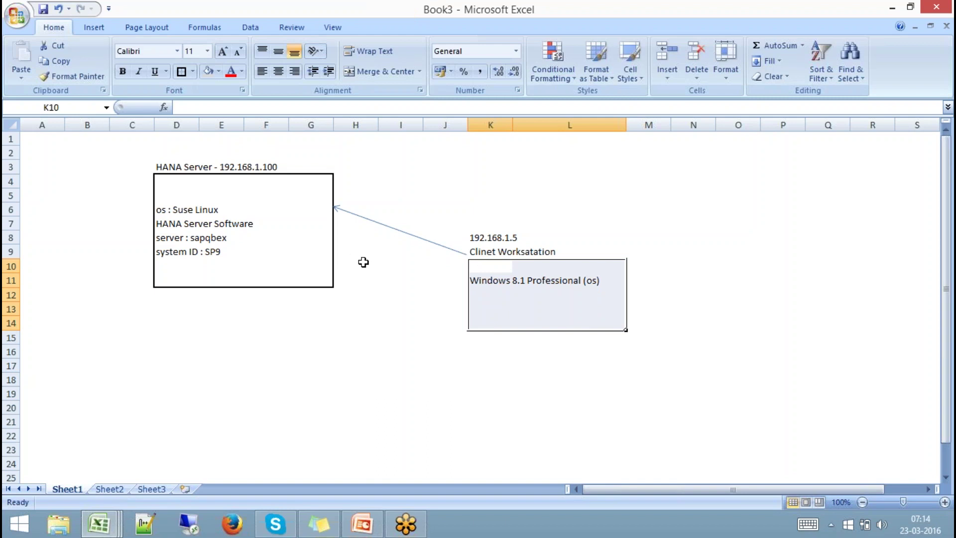
Enter 'HANA Studio' in K12 and 'SAP GUI' in K13, select both, then switch to Firefox.
{"action": "left_click", "coordinate": [481, 301]}
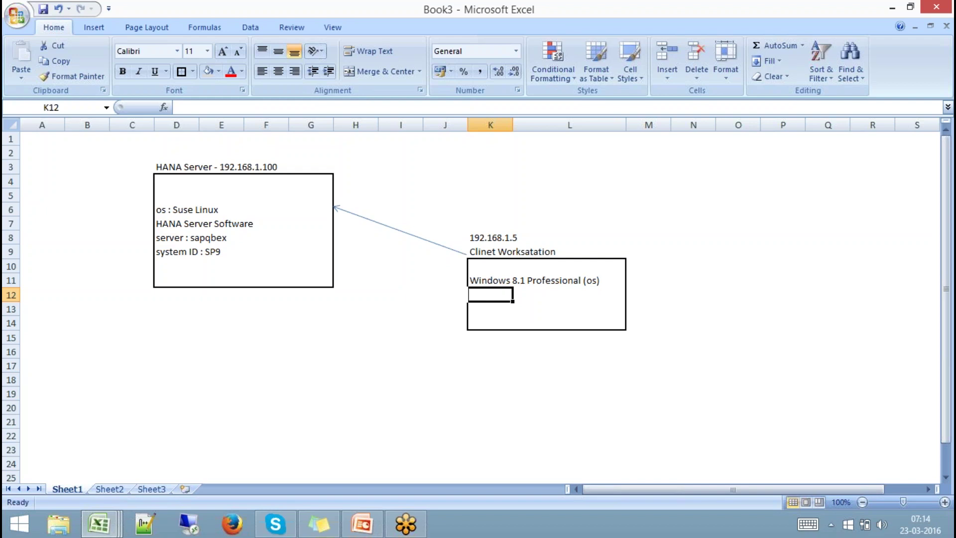
{"action": "type", "text": "HANA S"}
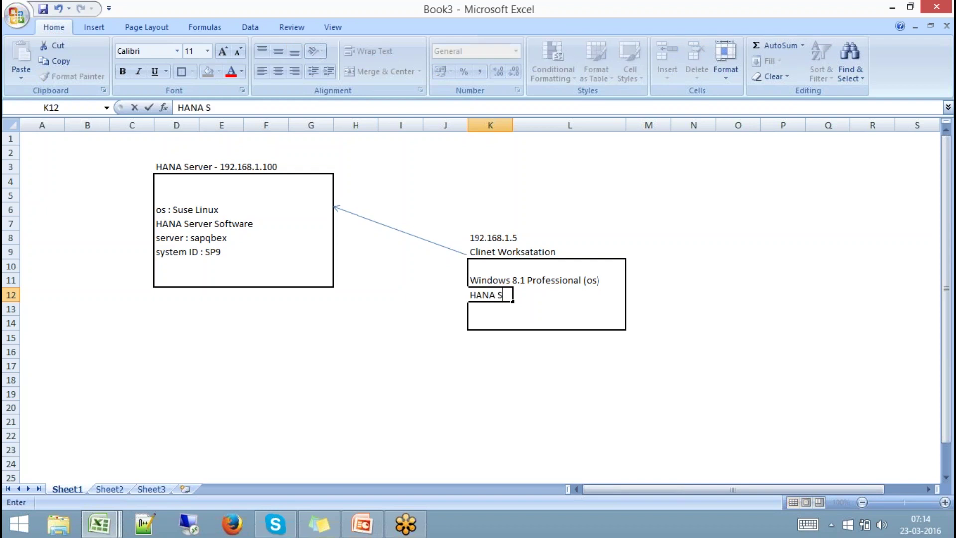
{"action": "type", "text": "tudio"}
{"action": "left_click", "coordinate": [504, 350]}
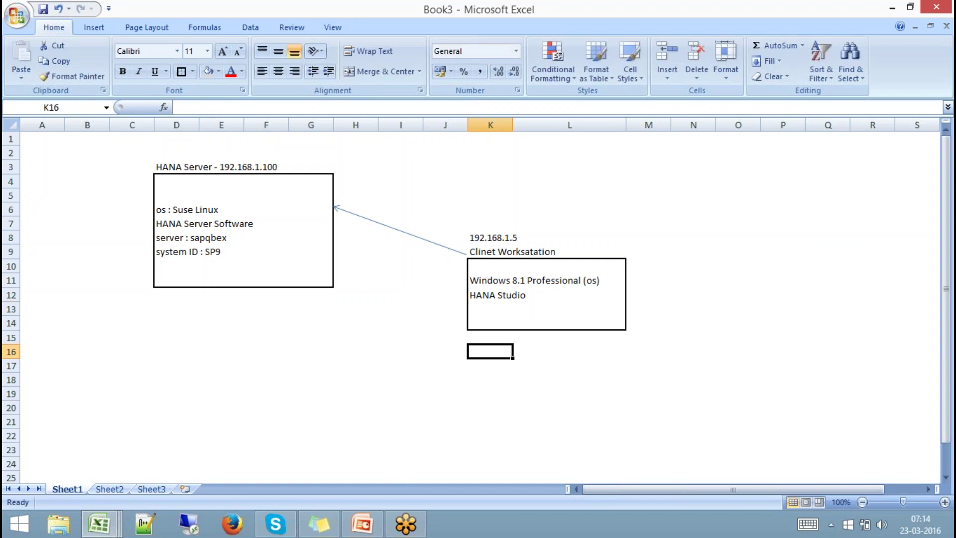
{"action": "left_click", "coordinate": [481, 295]}
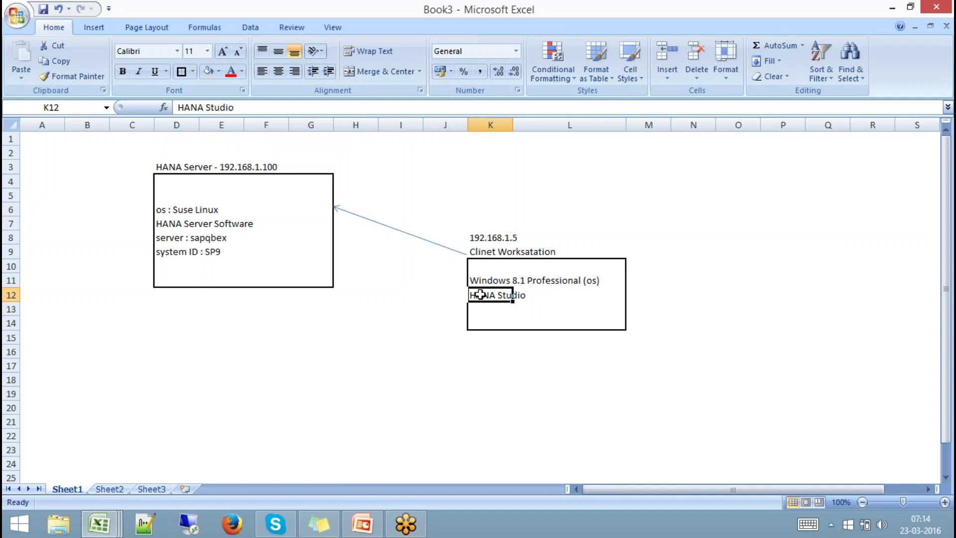
{"action": "key", "text": "Down"}
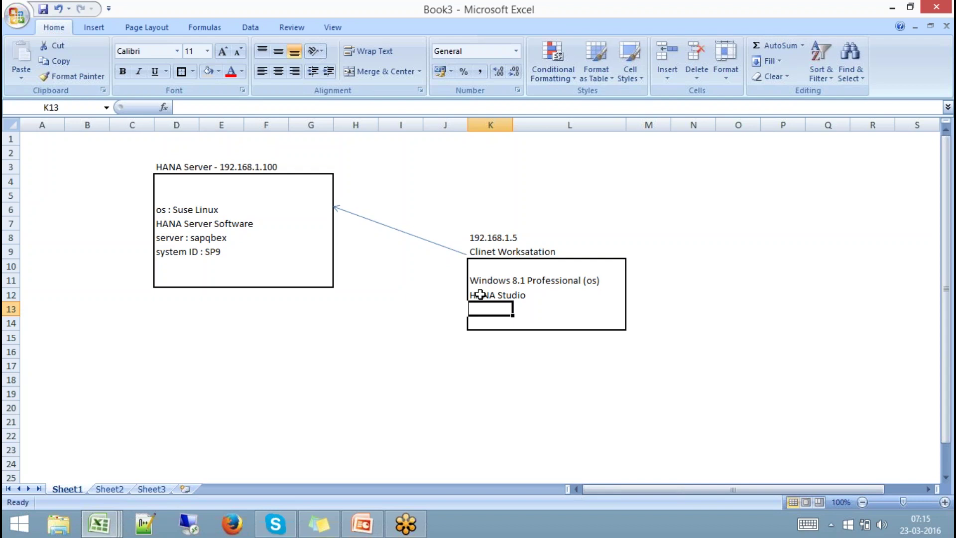
{"action": "type", "text": "SAP GUI"}
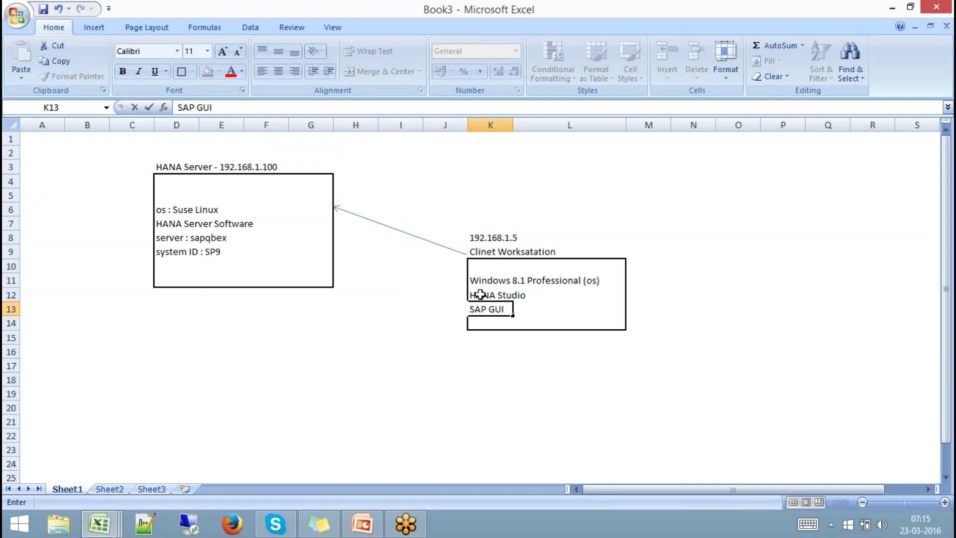
{"action": "key", "text": "Return"}
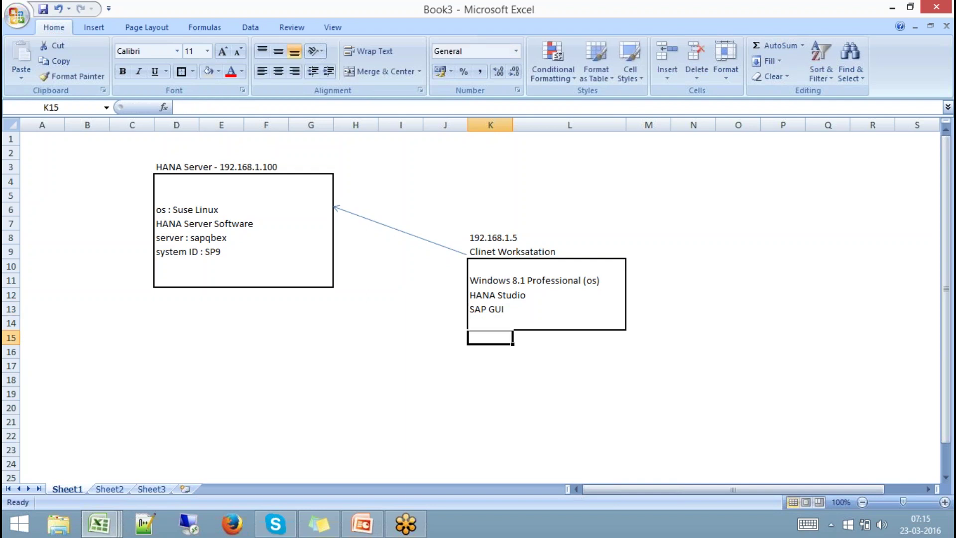
{"action": "left_click", "coordinate": [492, 294]}
{"action": "left_click_drag", "start_coordinate": [492, 295], "coordinate": [536, 307]}
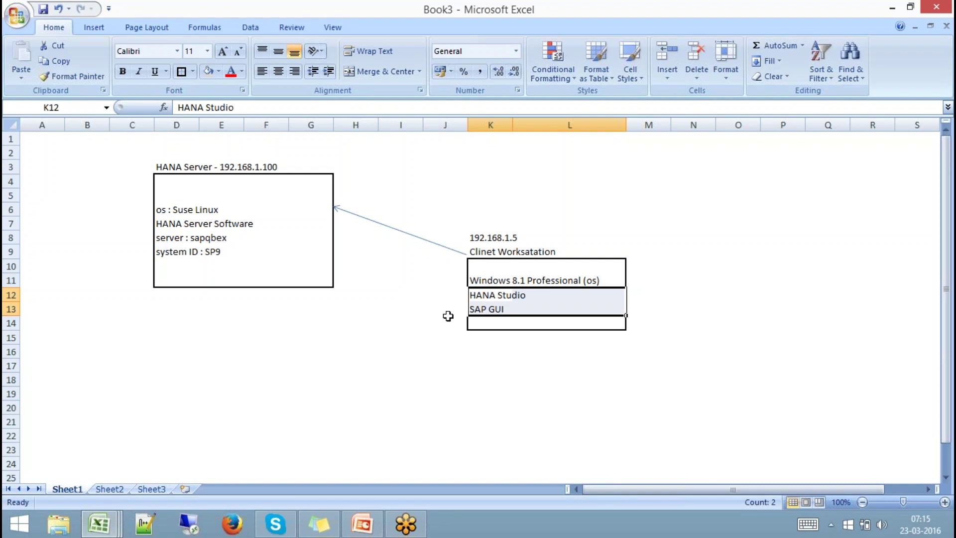
{"action": "left_click", "coordinate": [233, 523]}
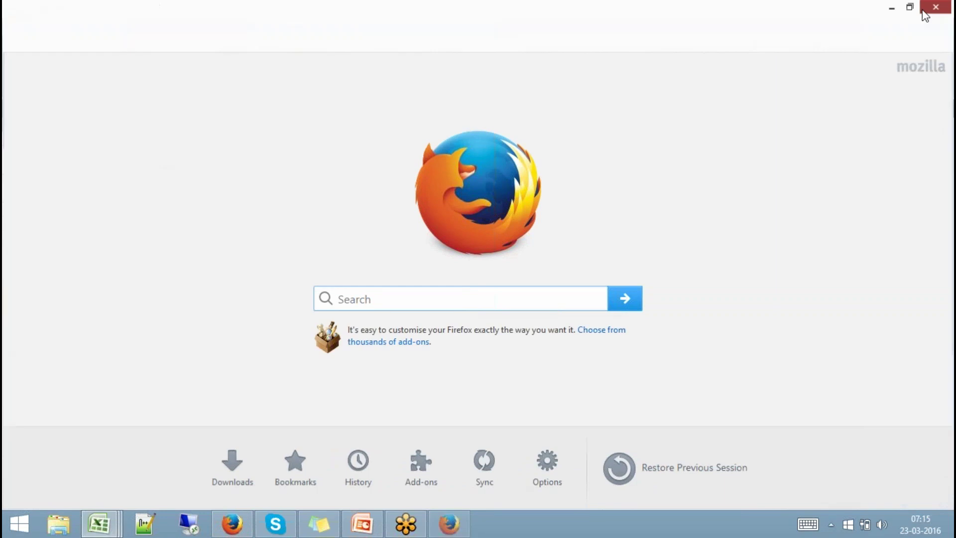
Close Firefox, check This PC's properties (Windows 8.1 Pro, 16.0 GB RAM, 64-bit), then reopen Firefox.
{"action": "left_click", "coordinate": [939, 8]}
{"action": "key", "text": "super+e"}
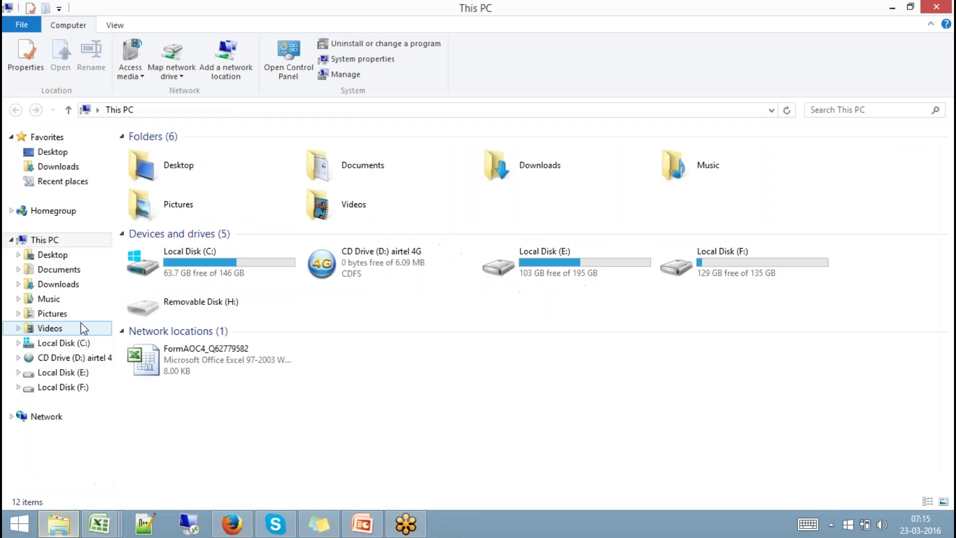
{"action": "right_click", "coordinate": [55, 246]}
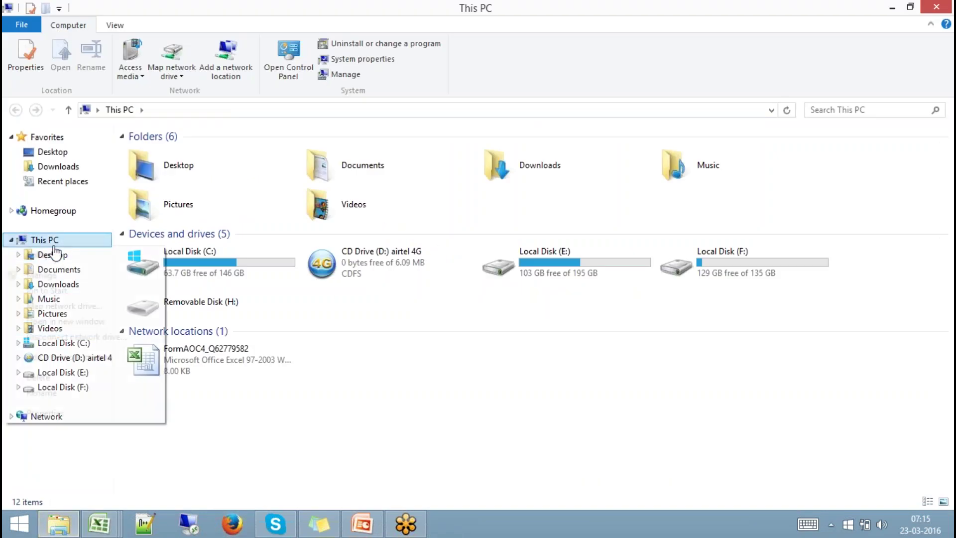
{"action": "left_click", "coordinate": [58, 415]}
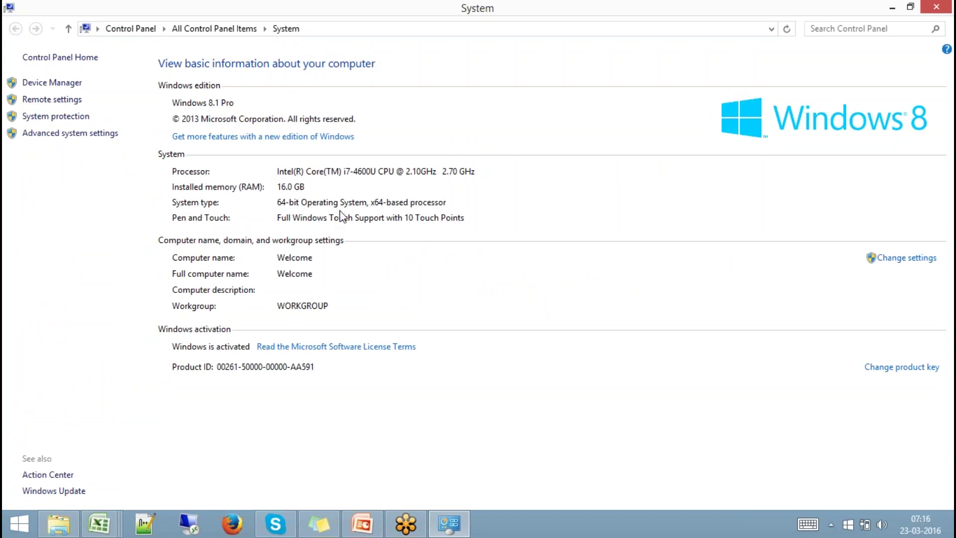
{"action": "left_click", "coordinate": [936, 7]}
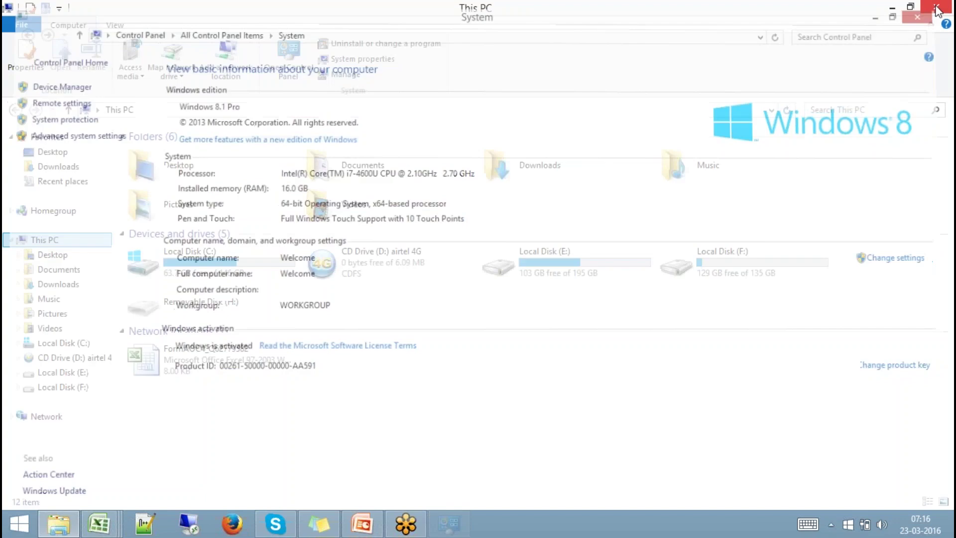
{"action": "left_click", "coordinate": [232, 523]}
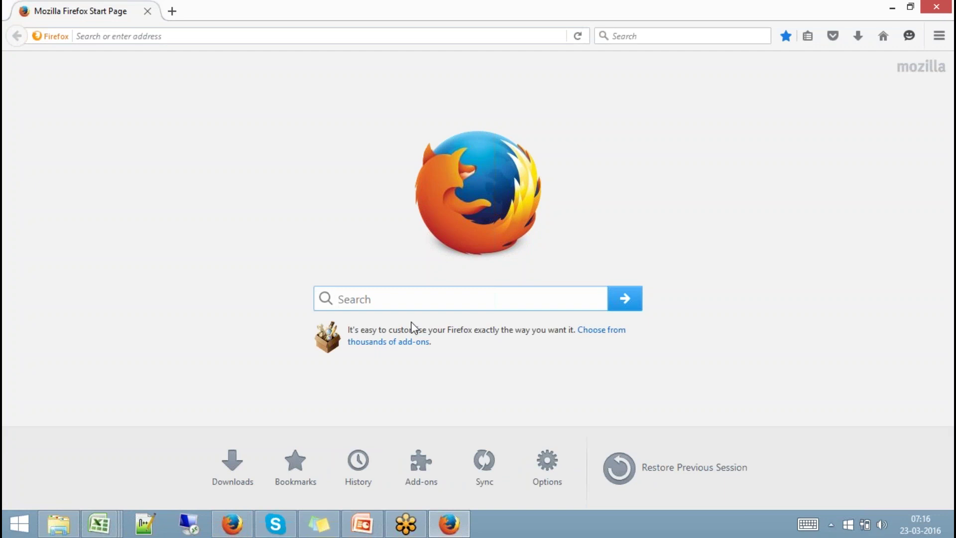
Go to service.sap.com and open SAP Support Portal > Installations and Upgrades > A-Z Alphabetical List.
{"action": "left_click", "coordinate": [396, 35]}
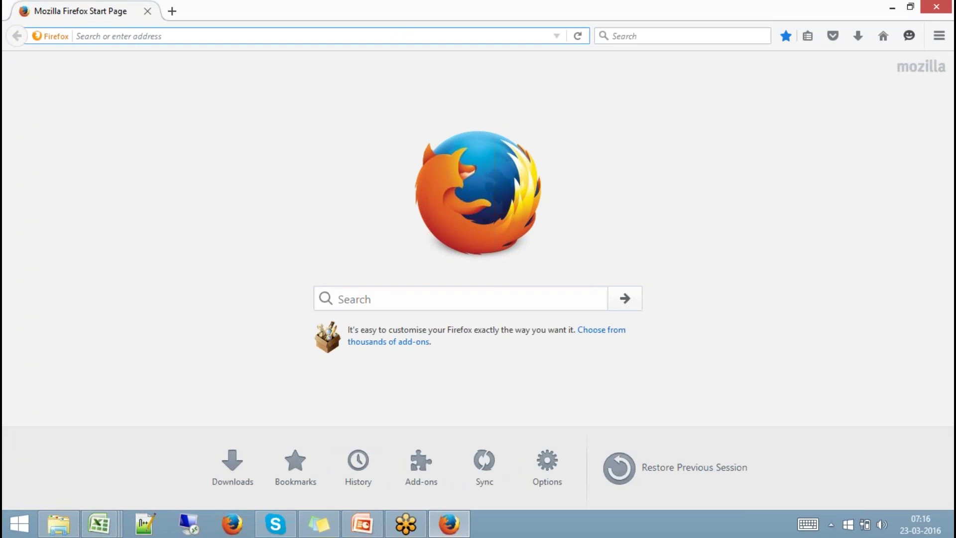
{"action": "type", "text": "service.sap.com/"}
{"action": "key", "text": "Return"}
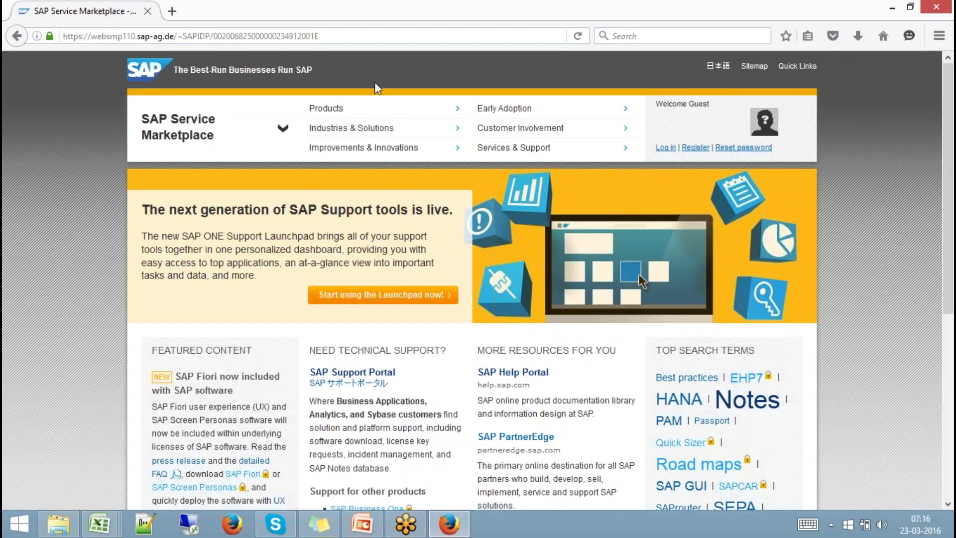
{"action": "left_click", "coordinate": [381, 375]}
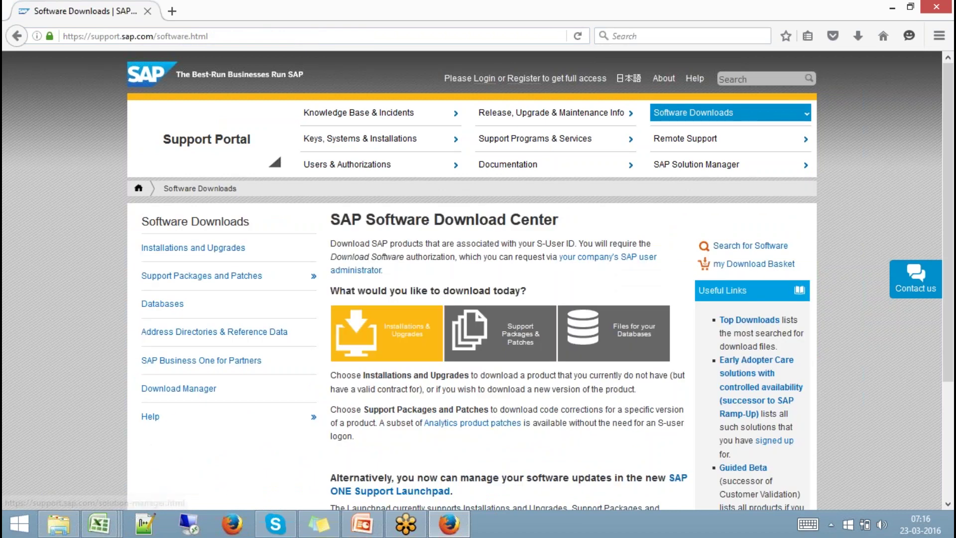
{"action": "left_click", "coordinate": [386, 329]}
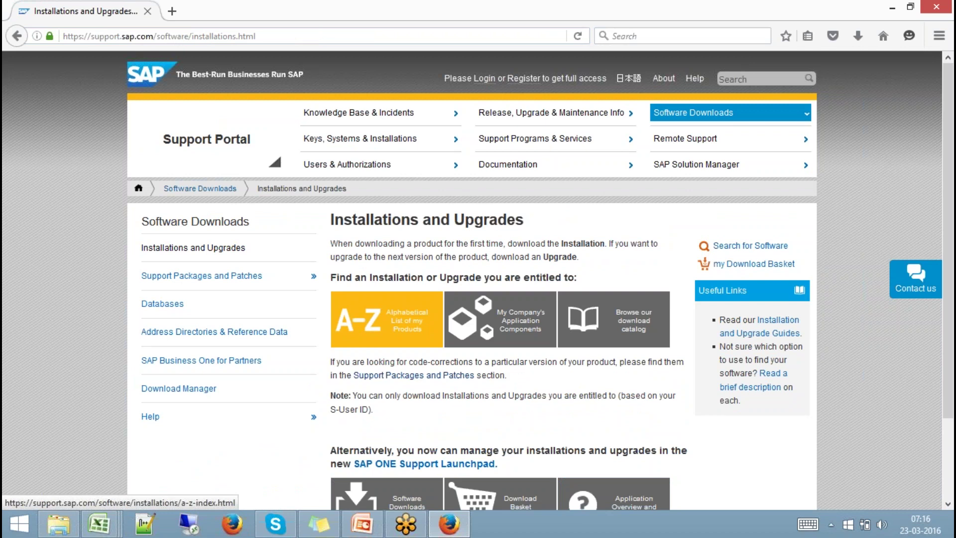
{"action": "left_click", "coordinate": [394, 326]}
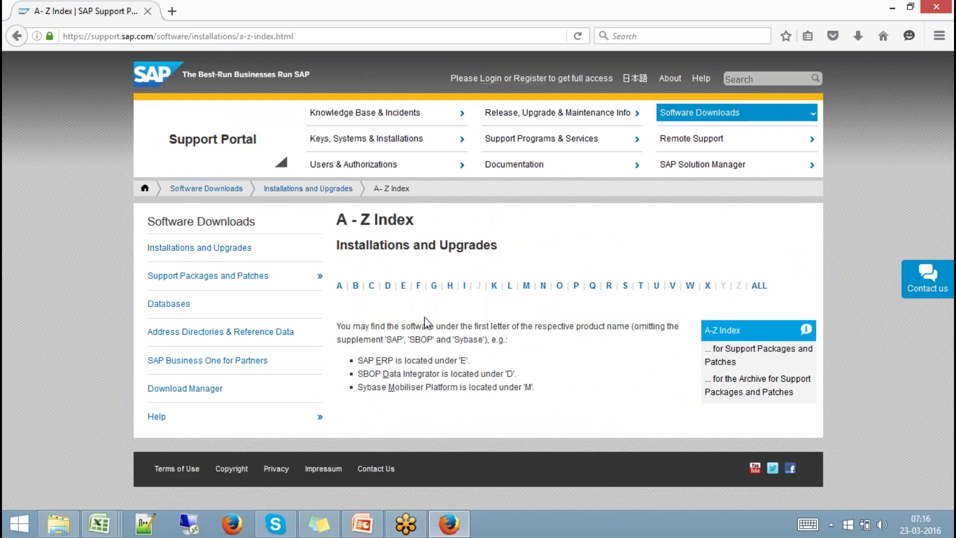
Under letter H, open the SAP HANA PLATFORM EDIT. 1.0 installation downloads.
{"action": "left_click", "coordinate": [450, 287]}
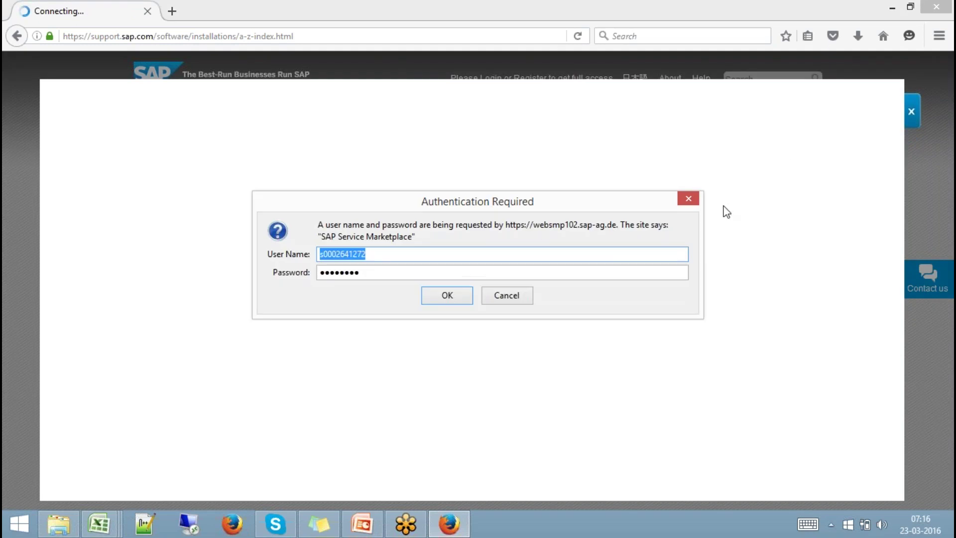
{"action": "left_click", "coordinate": [459, 295]}
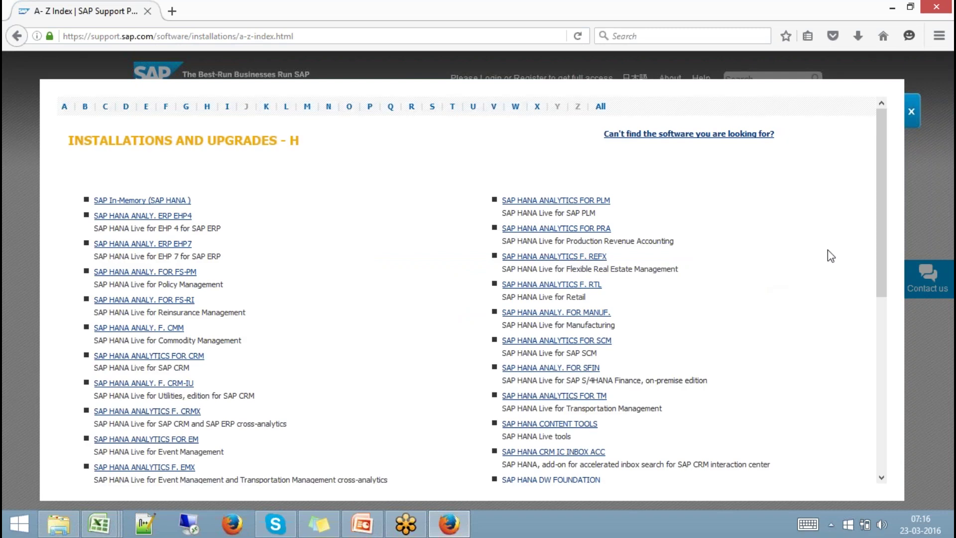
{"action": "left_click_drag", "start_coordinate": [883, 203], "coordinate": [891, 324]}
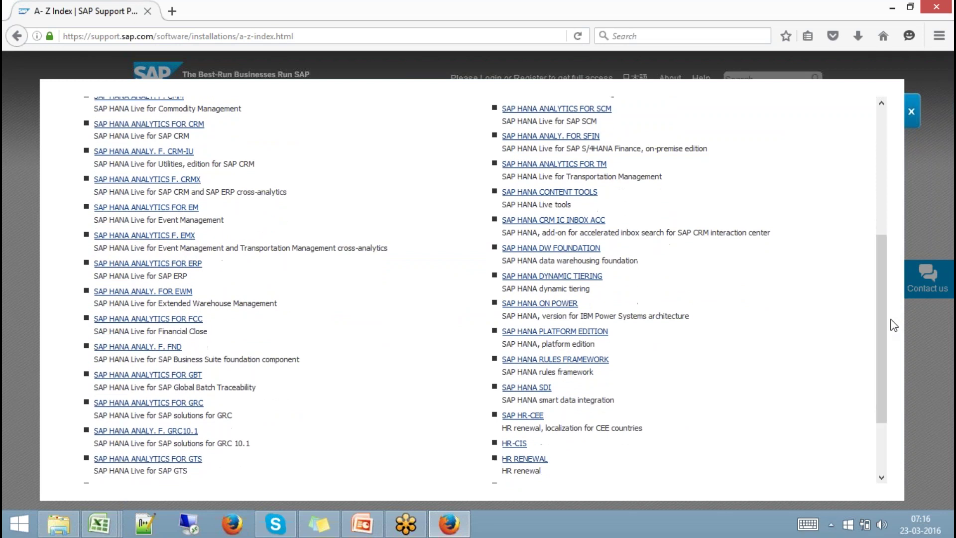
{"action": "left_click", "coordinate": [585, 332]}
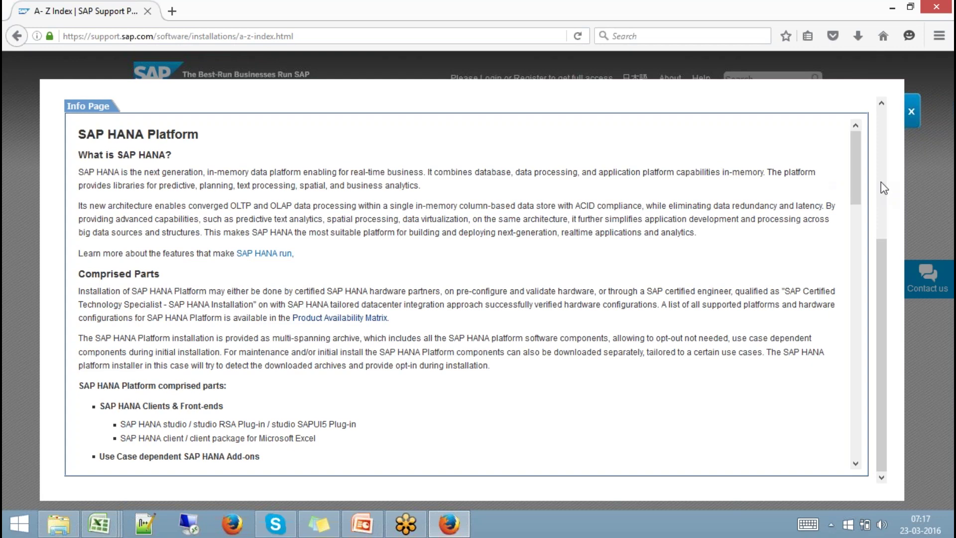
{"action": "scroll", "coordinate": [883, 188], "scroll_direction": "up", "scroll_amount": 5}
{"action": "left_click", "coordinate": [196, 243]}
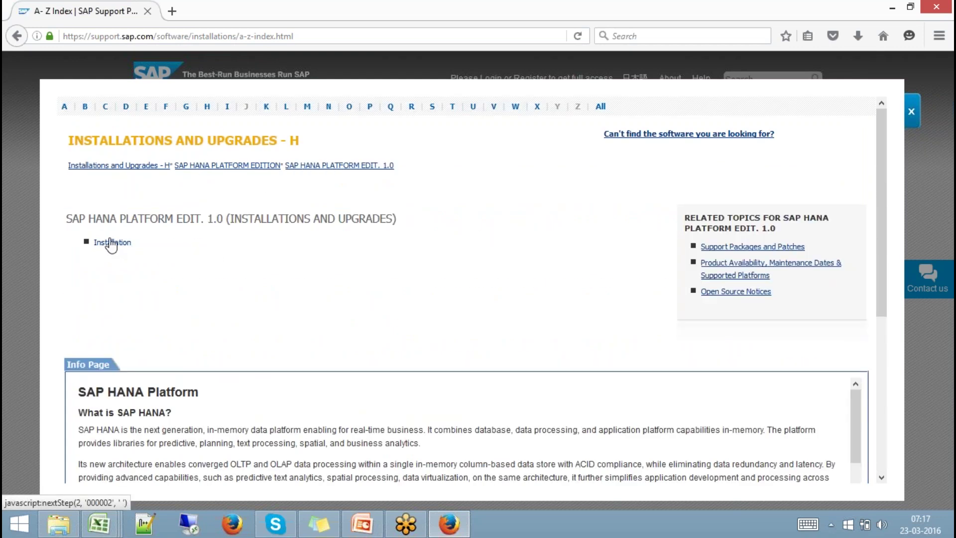
{"action": "left_click", "coordinate": [112, 243]}
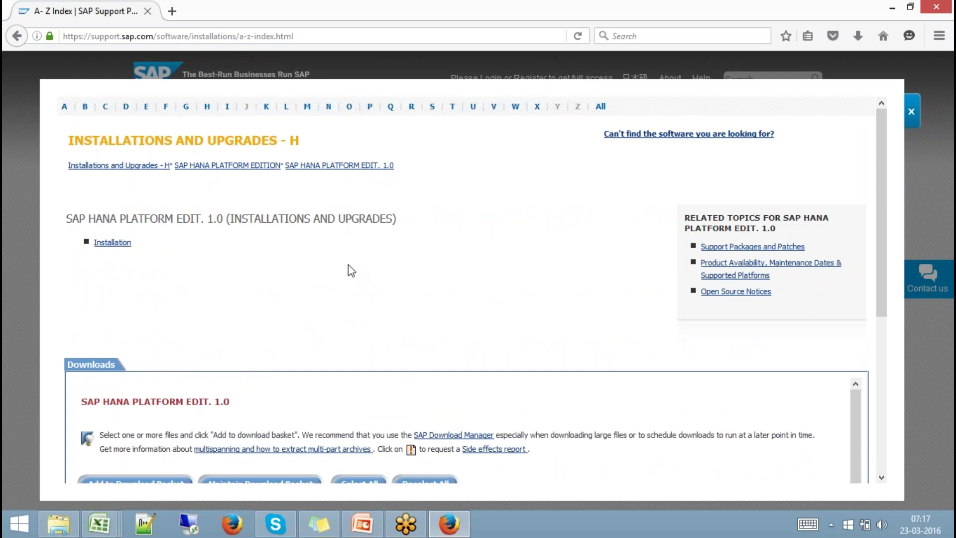
Return to the A–Z index and browse the products starting with H.
{"action": "left_click_drag", "start_coordinate": [880, 184], "coordinate": [877, 267]}
{"action": "scroll", "coordinate": [874, 212], "scroll_direction": "up", "scroll_amount": 1}
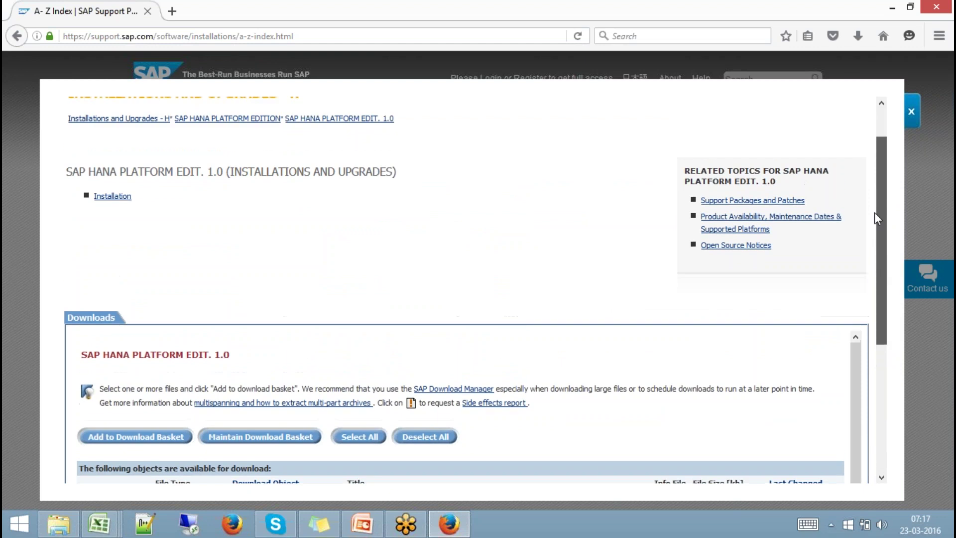
{"action": "left_click_drag", "start_coordinate": [873, 204], "coordinate": [891, 122]}
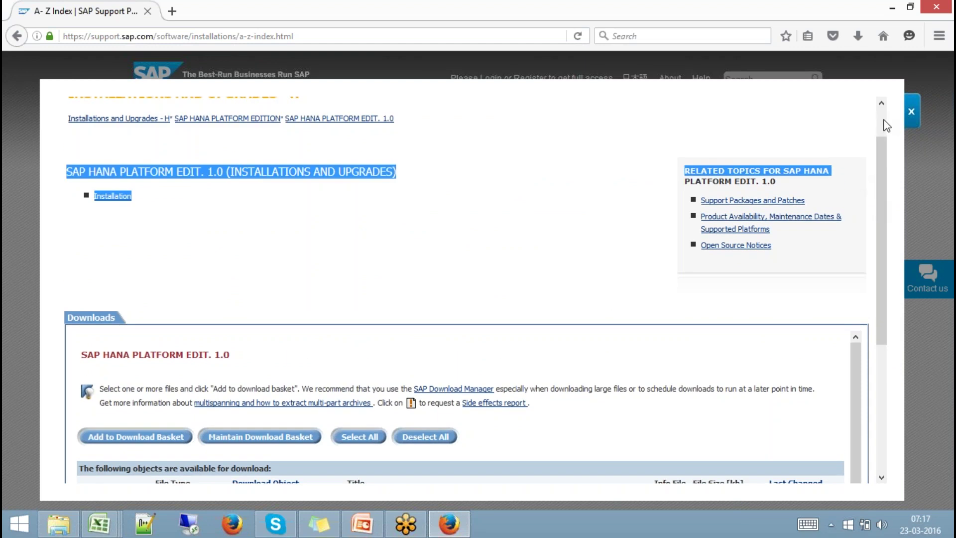
{"action": "scroll", "coordinate": [885, 122], "scroll_direction": "up", "scroll_amount": 1}
{"action": "left_click", "coordinate": [208, 107]}
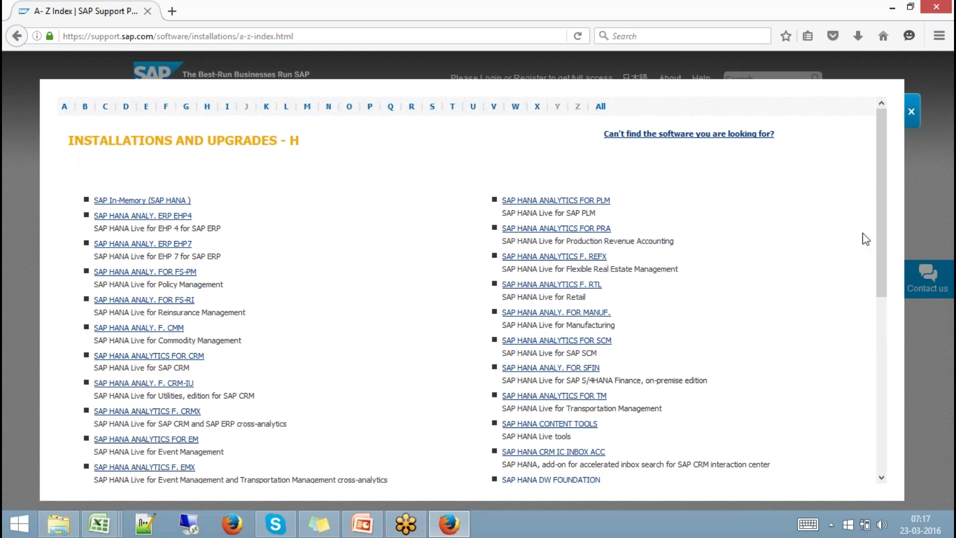
{"action": "scroll", "coordinate": [881, 199], "scroll_direction": "down", "scroll_amount": 2}
{"action": "scroll", "coordinate": [889, 260], "scroll_direction": "down", "scroll_amount": 5}
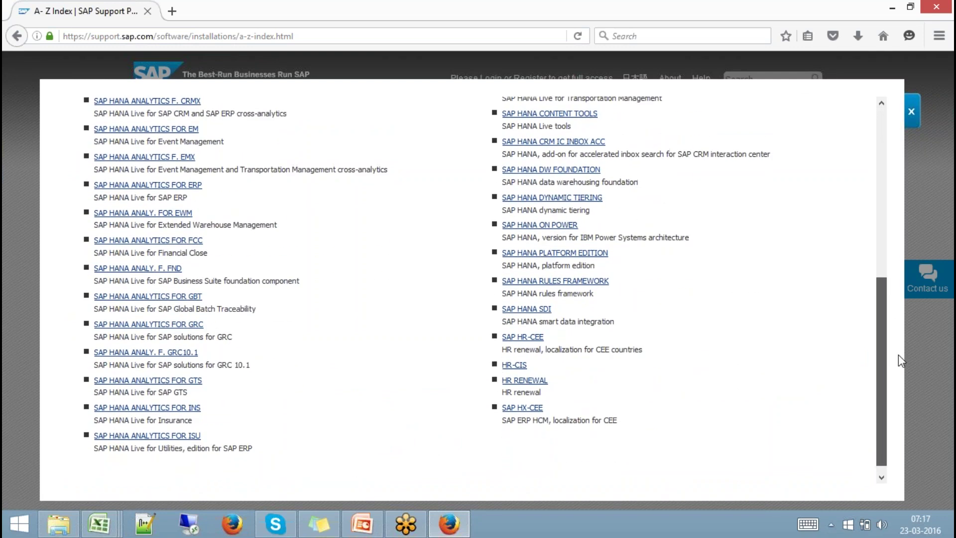
{"action": "scroll", "coordinate": [894, 307], "scroll_direction": "up", "scroll_amount": 2}
{"action": "scroll", "coordinate": [895, 307], "scroll_direction": "up", "scroll_amount": 5}
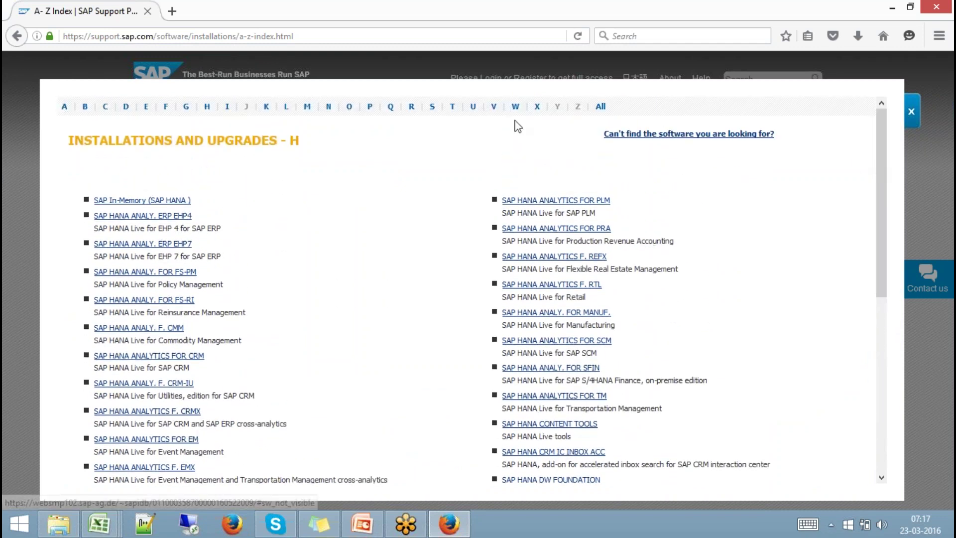
Browse the S products, then close the index and return to Software Downloads.
{"action": "left_click", "coordinate": [432, 110]}
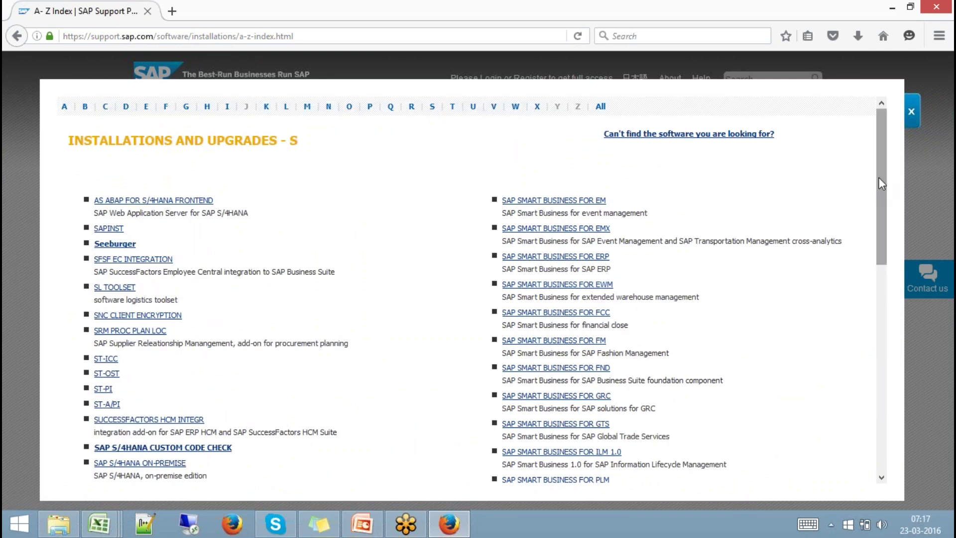
{"action": "left_click_drag", "start_coordinate": [877, 176], "coordinate": [895, 334]}
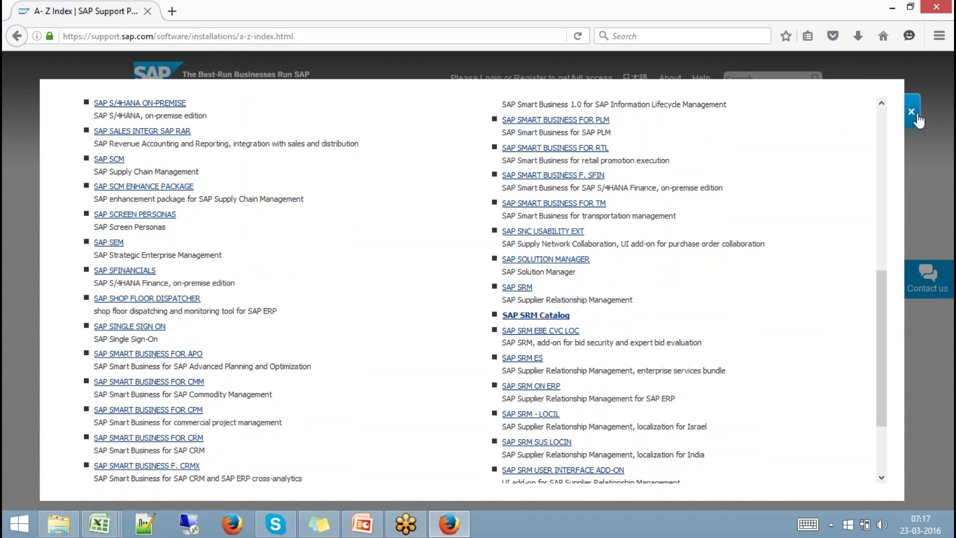
{"action": "left_click", "coordinate": [911, 112]}
{"action": "left_click", "coordinate": [717, 110]}
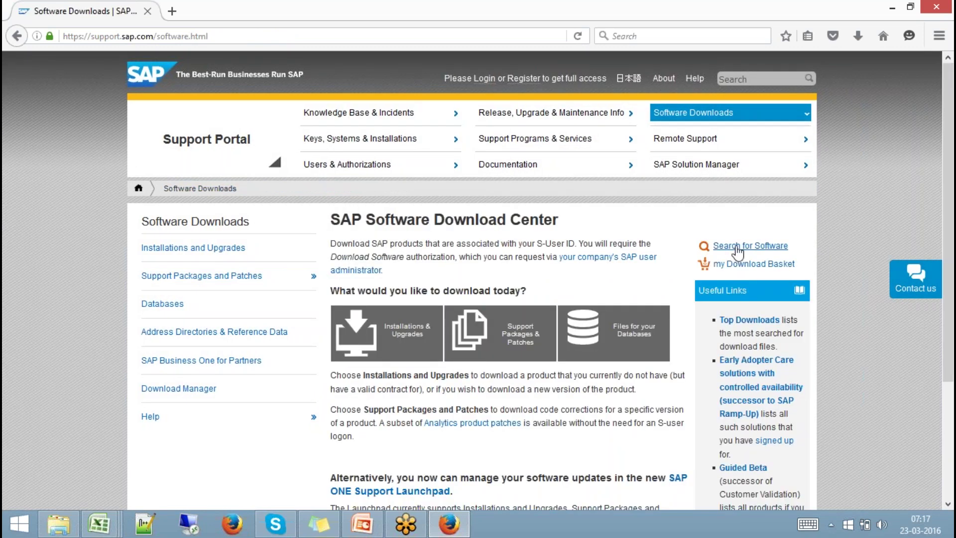
Search the software downloads for 'HANA Studio'.
{"action": "left_click", "coordinate": [736, 247]}
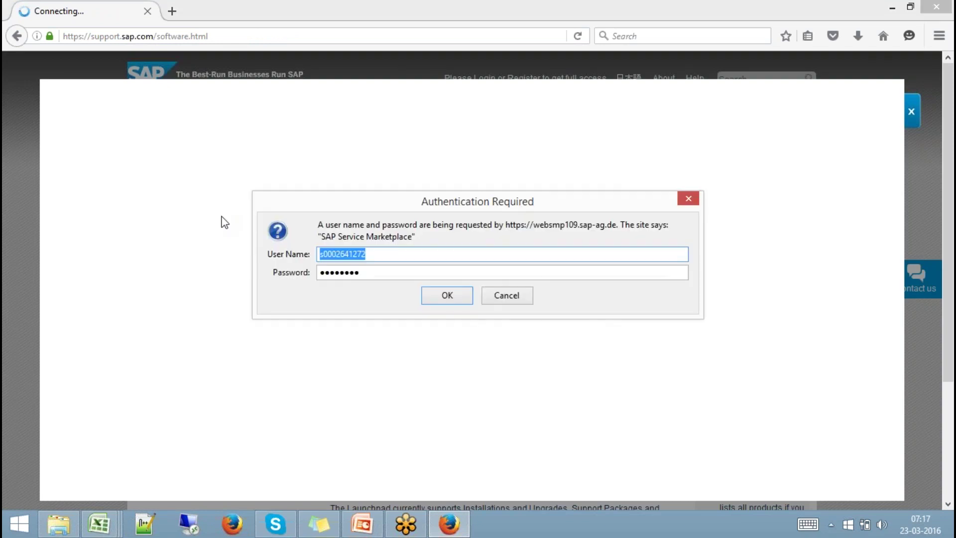
{"action": "left_click", "coordinate": [448, 299]}
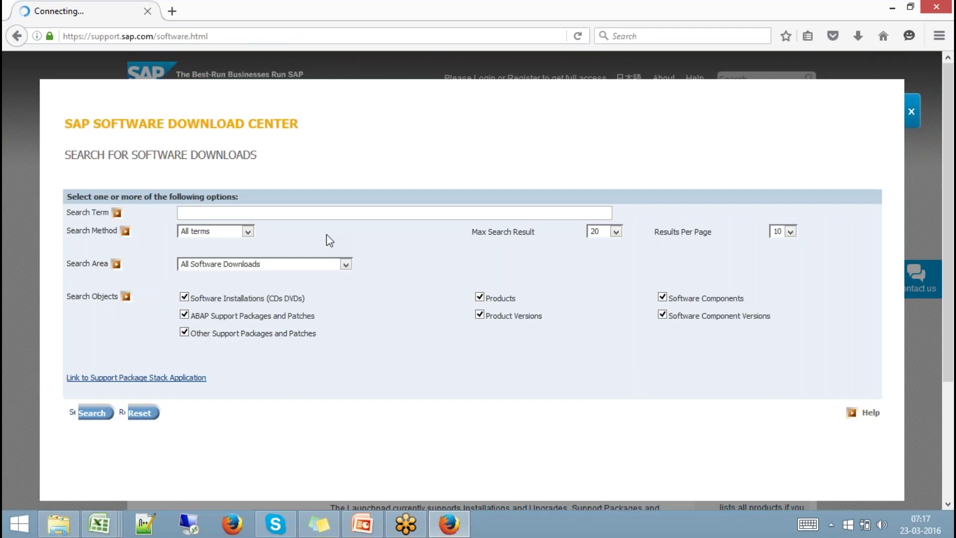
{"action": "left_click", "coordinate": [282, 210]}
{"action": "type", "text": "HAN"}
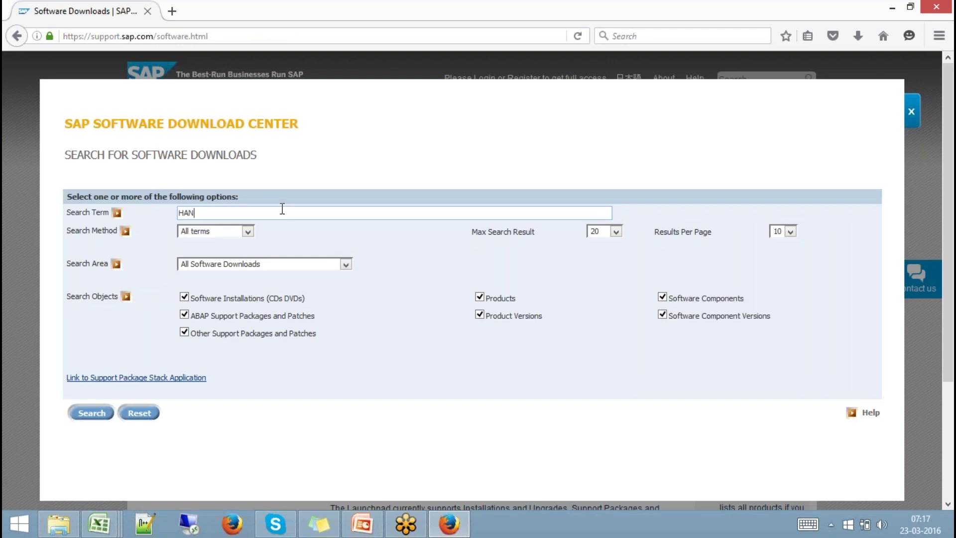
{"action": "type", "text": "A Stusio"}
{"action": "key", "text": "BackSpace"}
{"action": "key", "text": "BackSpace"}
{"action": "key", "text": "BackSpace"}
{"action": "type", "text": "dio"}
{"action": "left_click", "coordinate": [100, 415]}
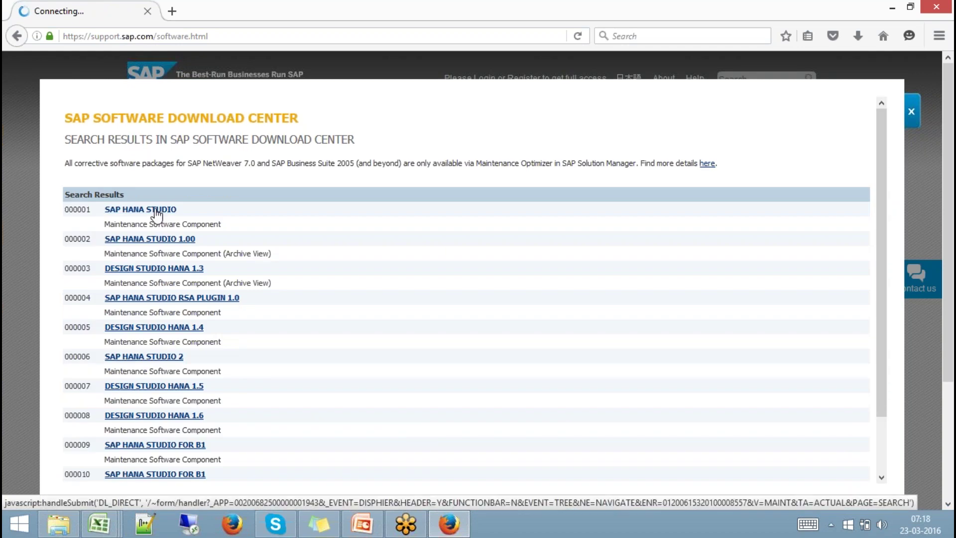
Check the SAP HANA STUDIO 1.00 Windows on x64 64bit downloads, then close that window.
{"action": "left_click_drag", "start_coordinate": [883, 205], "coordinate": [883, 255]}
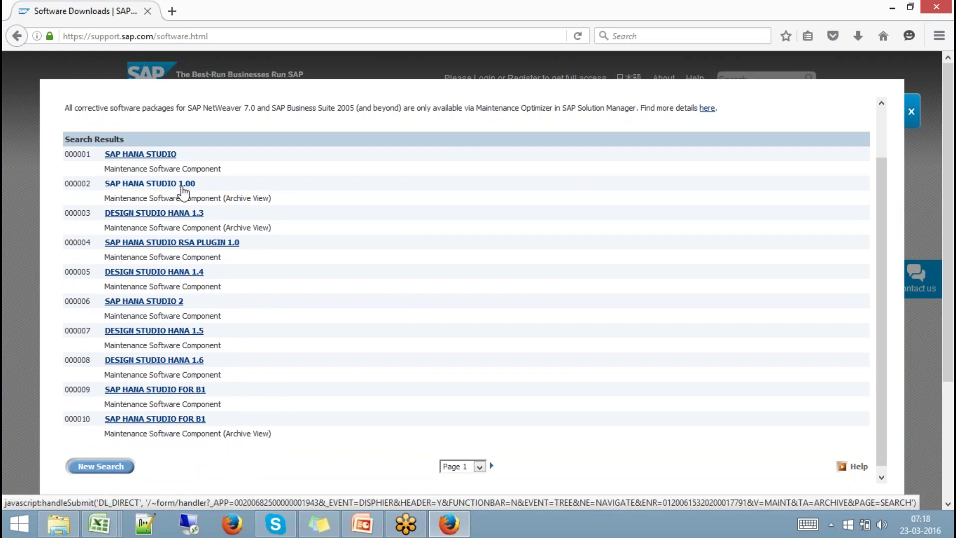
{"action": "left_click", "coordinate": [184, 184]}
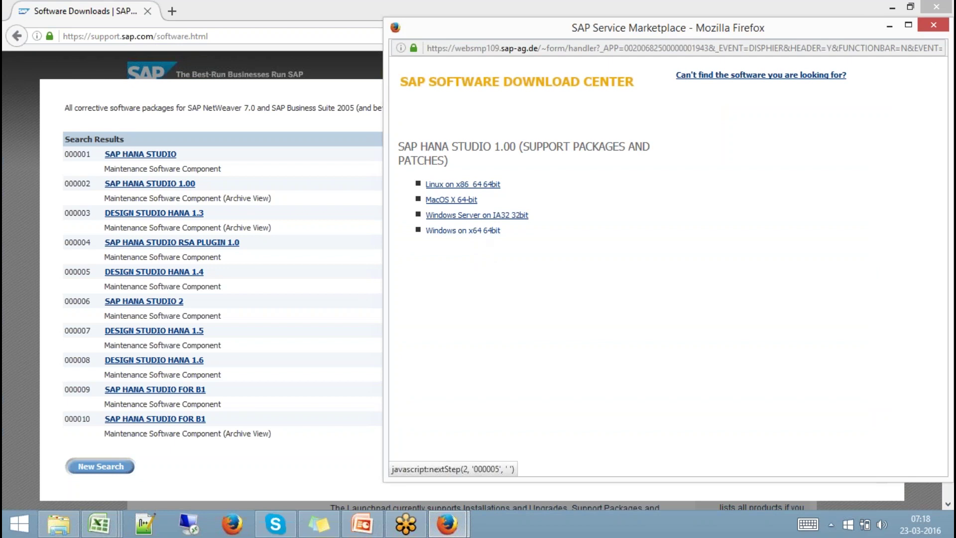
{"action": "left_click", "coordinate": [463, 230]}
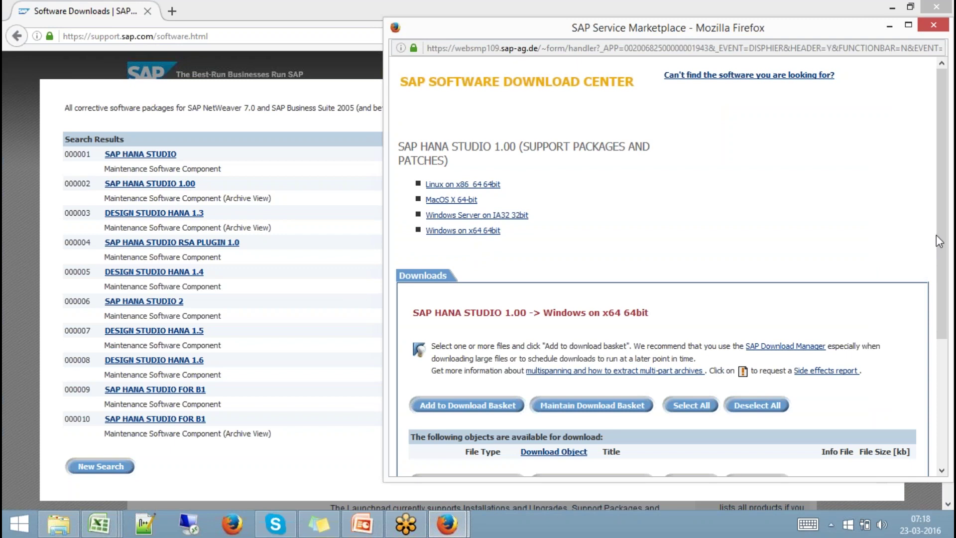
{"action": "mouse_move", "coordinate": [936, 234]}
{"action": "left_mouse_down"}
{"action": "mouse_move", "coordinate": [937, 332]}
{"action": "mouse_move", "coordinate": [933, 252]}
{"action": "left_mouse_up"}
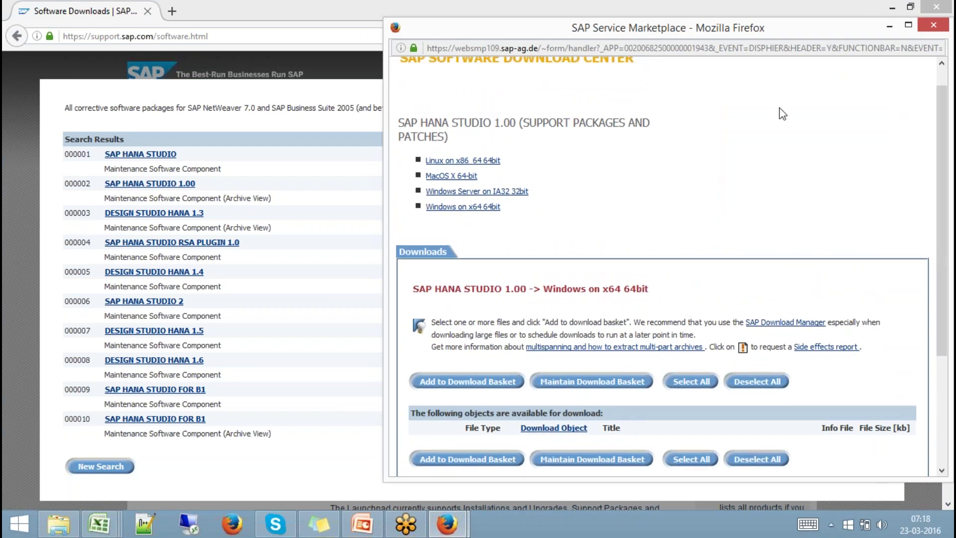
{"action": "left_click", "coordinate": [928, 32]}
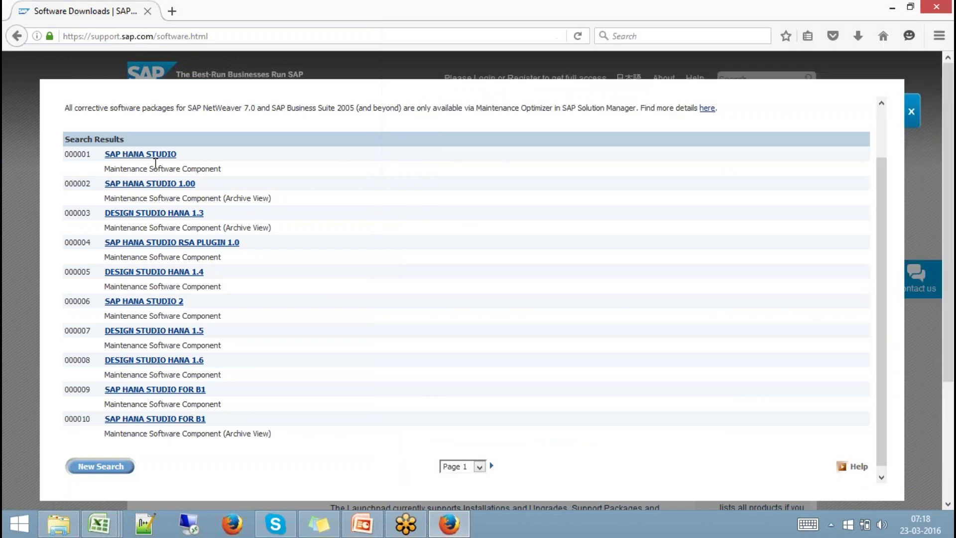
List the SAP HANA STUDIO 2 Windows on x64 64bit download files, then open File Explorer.
{"action": "left_click", "coordinate": [157, 159]}
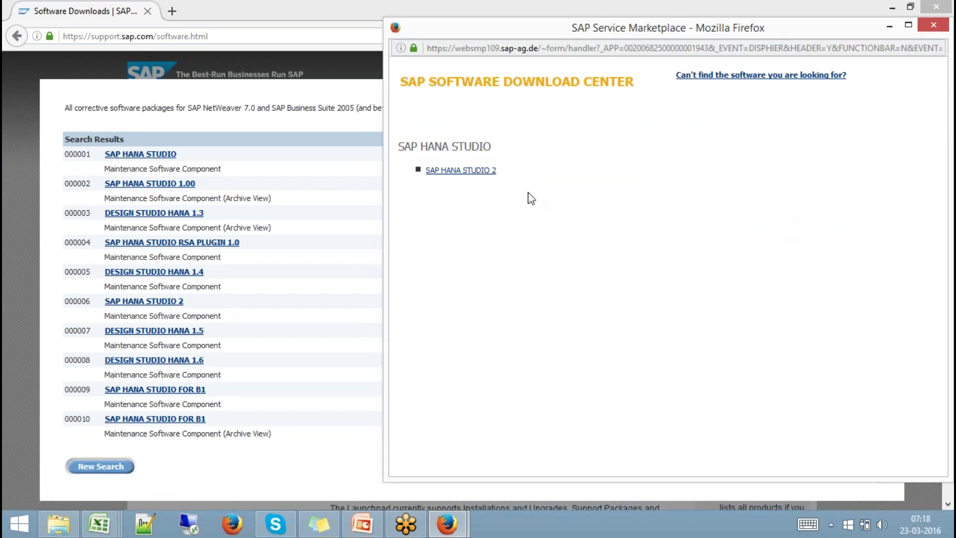
{"action": "left_click", "coordinate": [463, 183]}
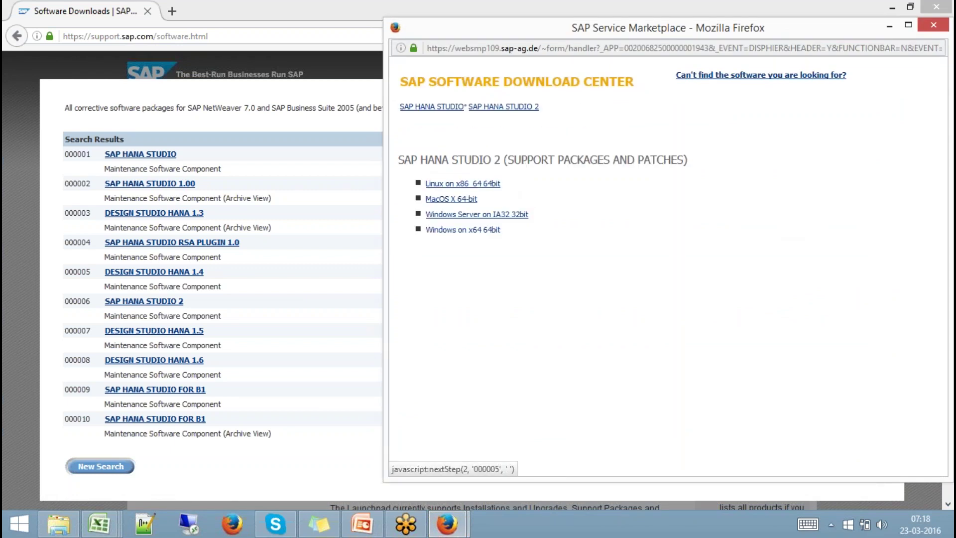
{"action": "left_click", "coordinate": [477, 232]}
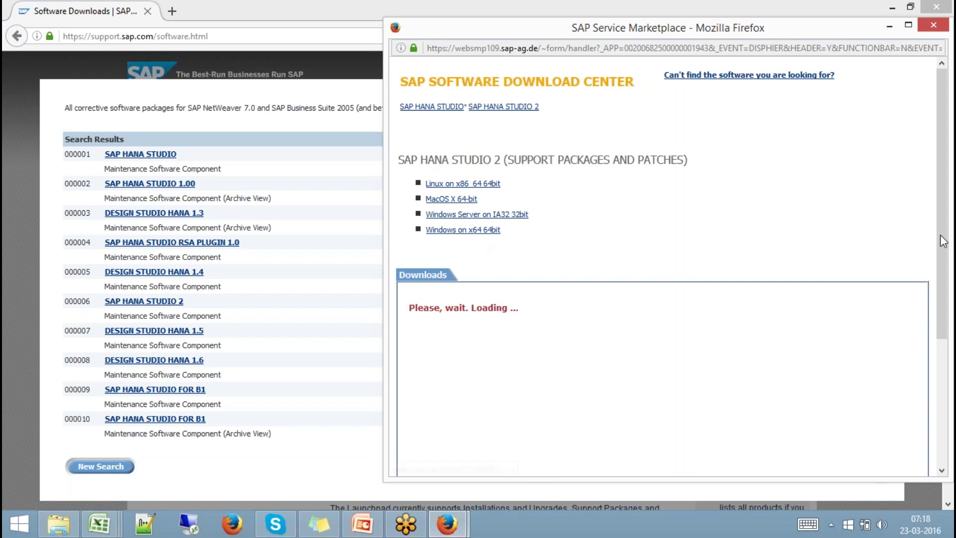
{"action": "scroll", "coordinate": [943, 307], "scroll_direction": "down", "scroll_amount": 3}
{"action": "left_click_drag", "start_coordinate": [940, 301], "coordinate": [941, 402]}
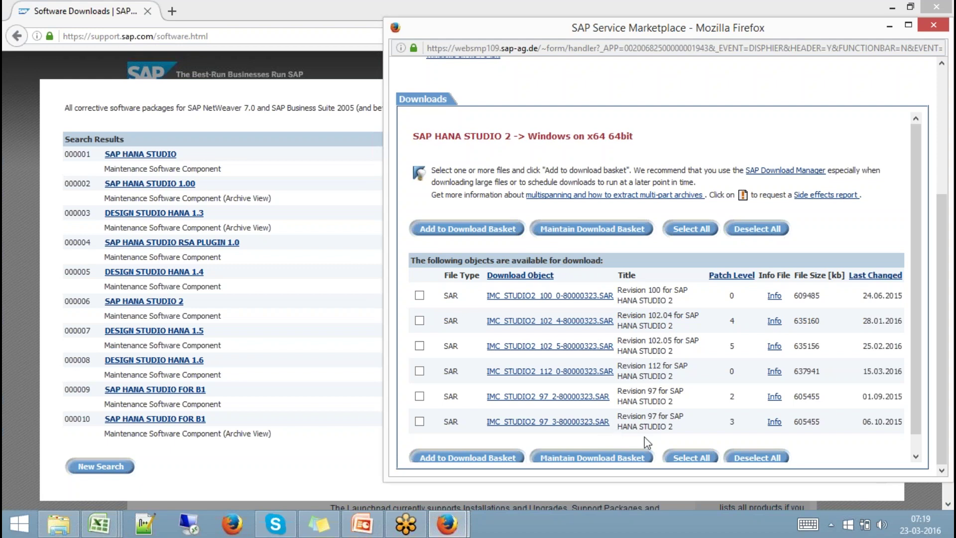
{"action": "left_click", "coordinate": [50, 525]}
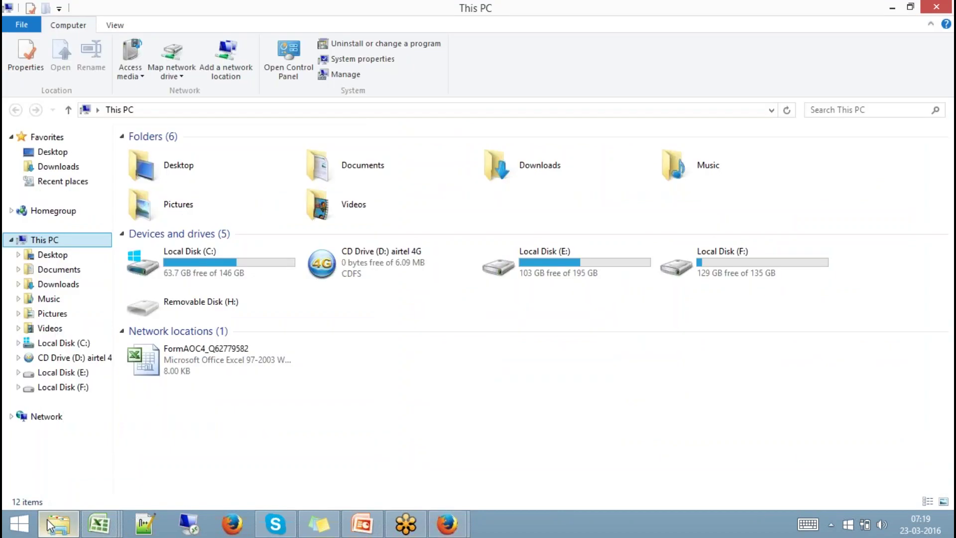
Open the Hana Studio folder on drive F: and bring its window to the front.
{"action": "left_click", "coordinate": [63, 387]}
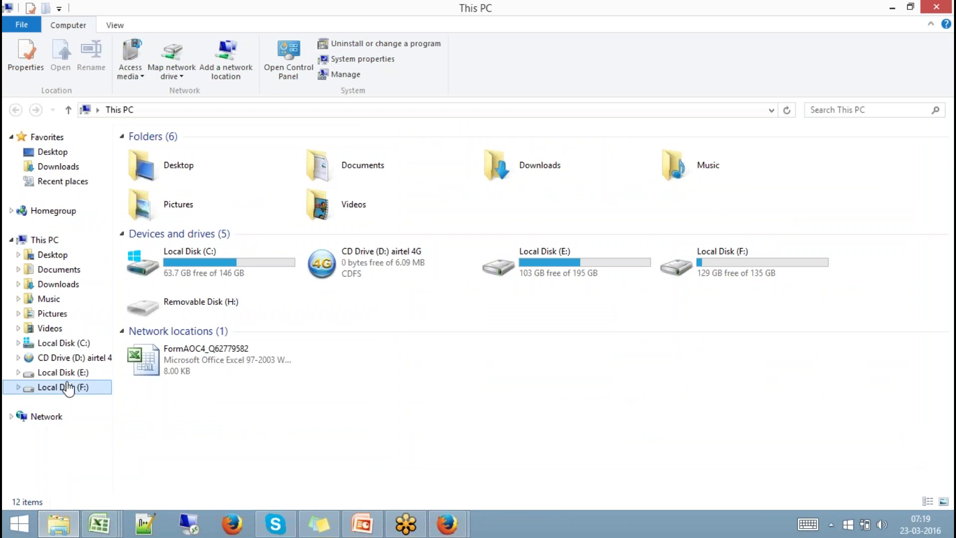
{"action": "double_click", "coordinate": [186, 181]}
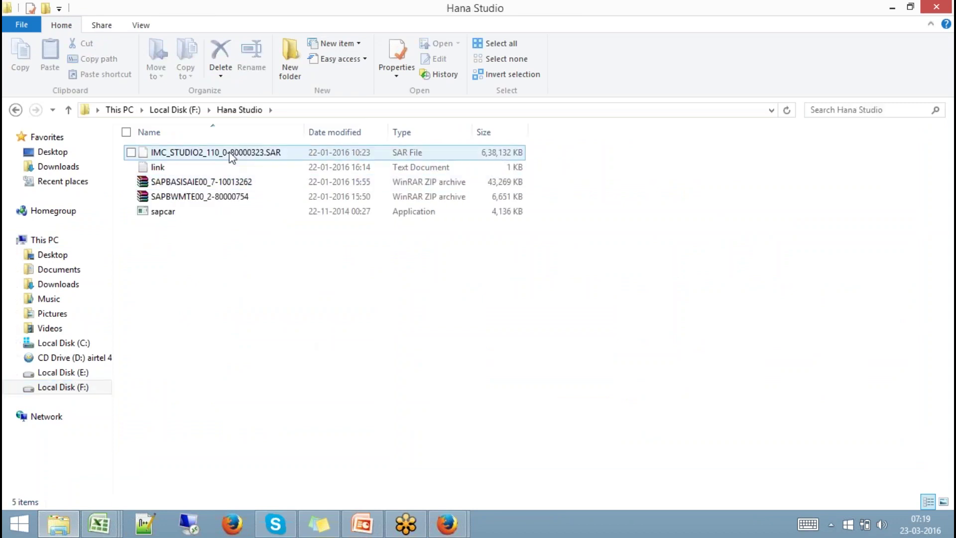
{"action": "mouse_move", "coordinate": [448, 503]}
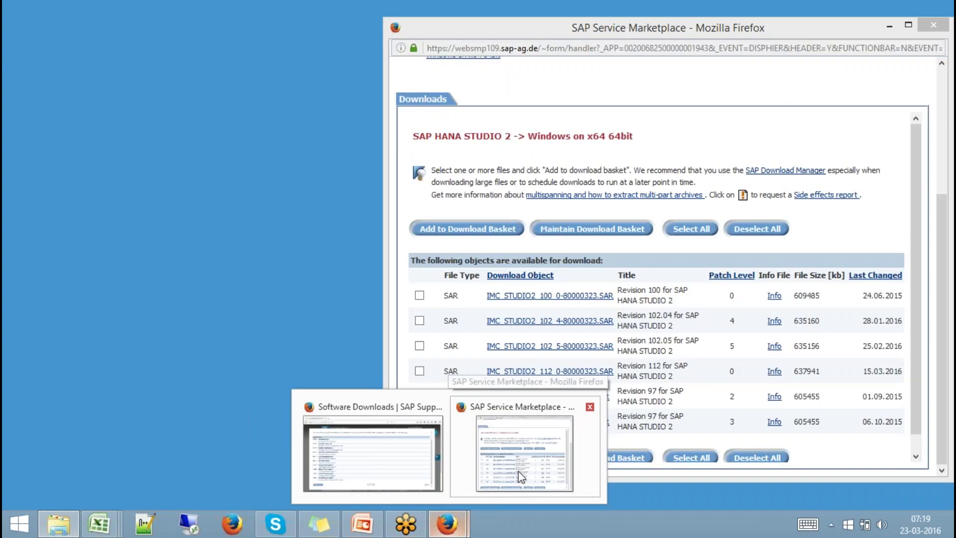
{"action": "left_click", "coordinate": [520, 475]}
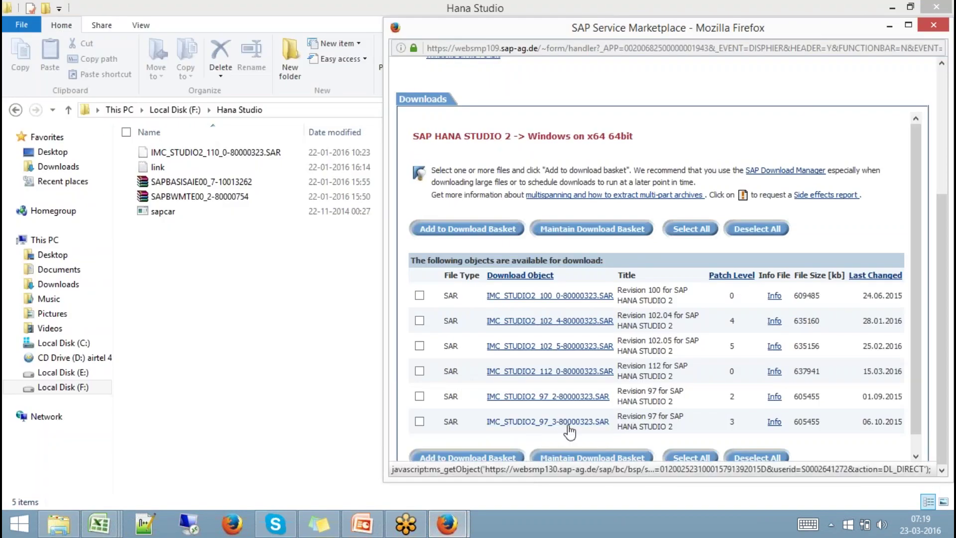
{"action": "left_click", "coordinate": [372, 305]}
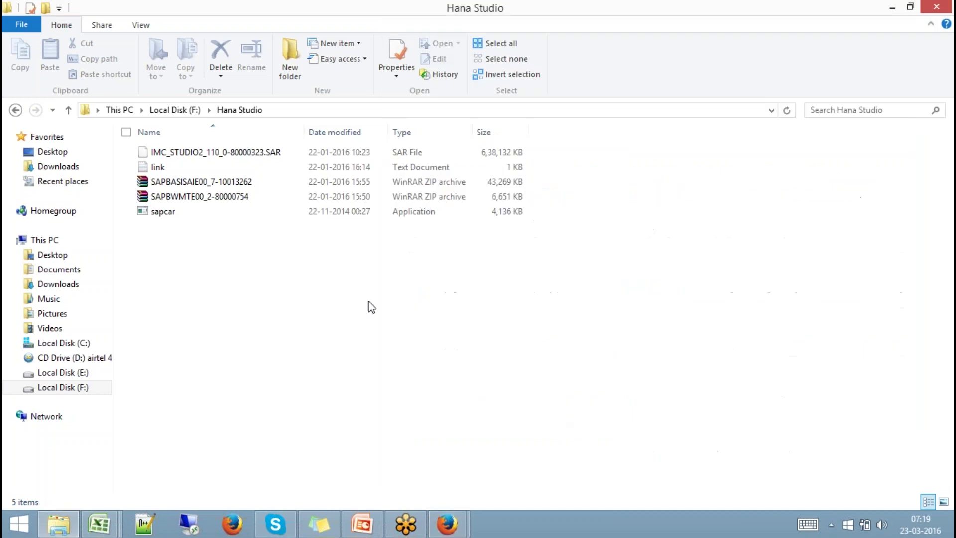
Check the IMC_STUDIO2_110_0-80000323.SAR archive and sapcar.exe in the folder.
{"action": "left_click", "coordinate": [260, 153]}
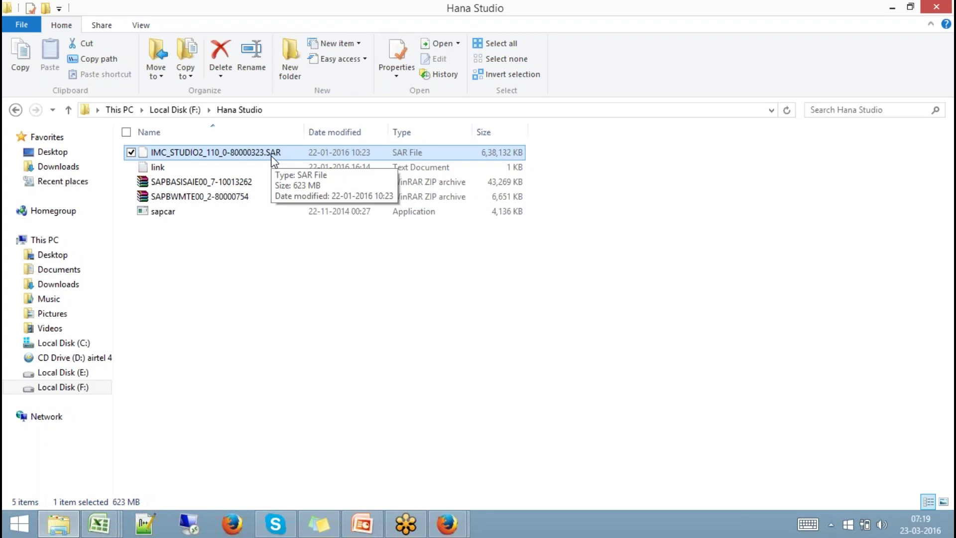
{"action": "left_click", "coordinate": [166, 213]}
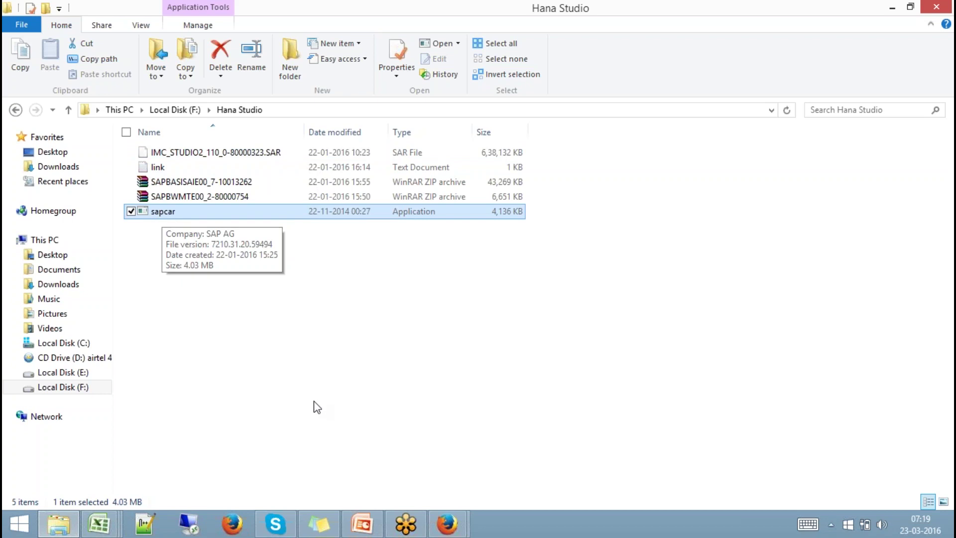
{"action": "left_click", "coordinate": [233, 155]}
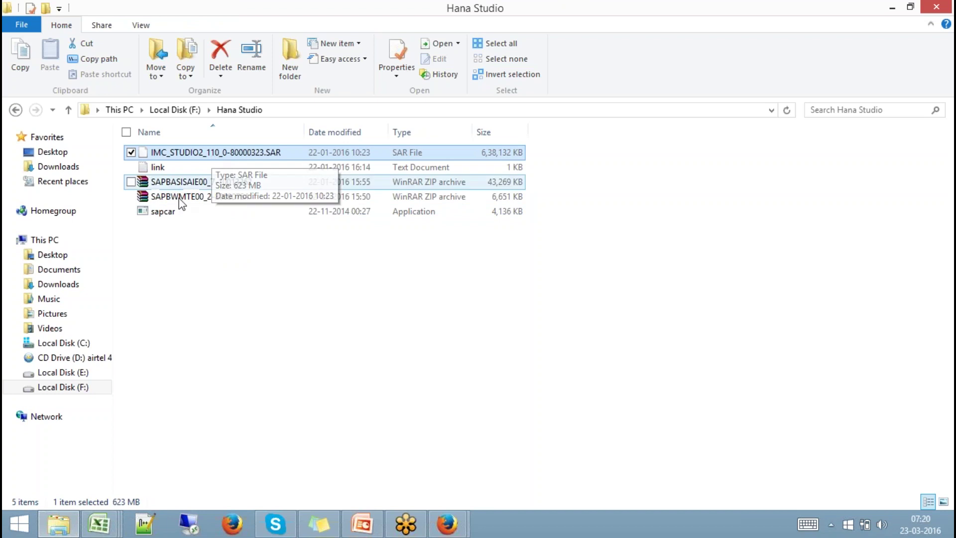
{"action": "left_click", "coordinate": [171, 212]}
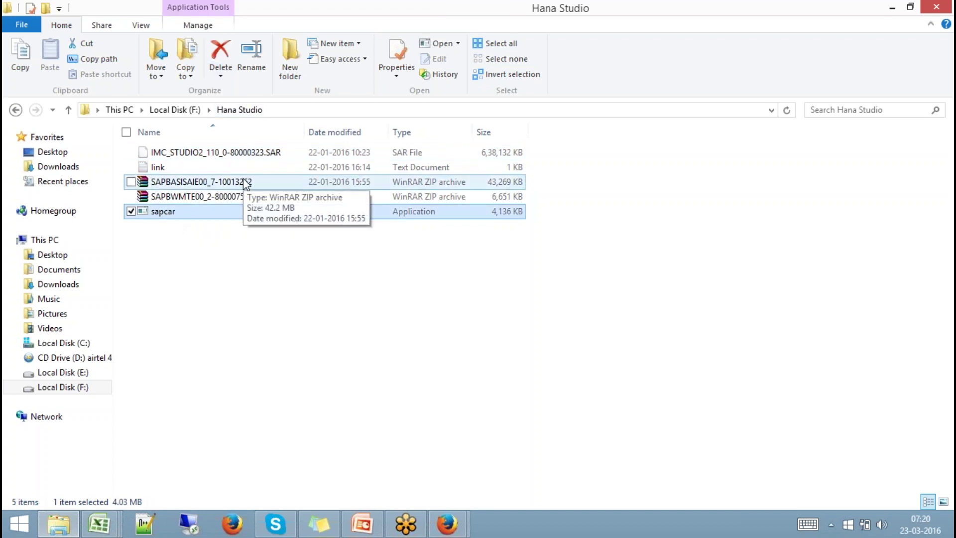
{"action": "key", "text": "super"}
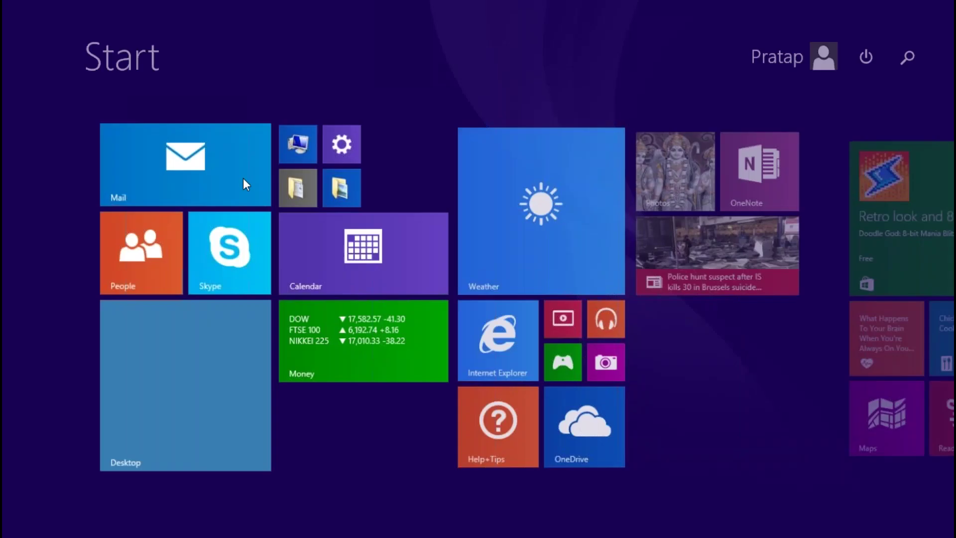
Open a Command Prompt and change to the F:\Hana Studio directory.
{"action": "key", "text": "super"}
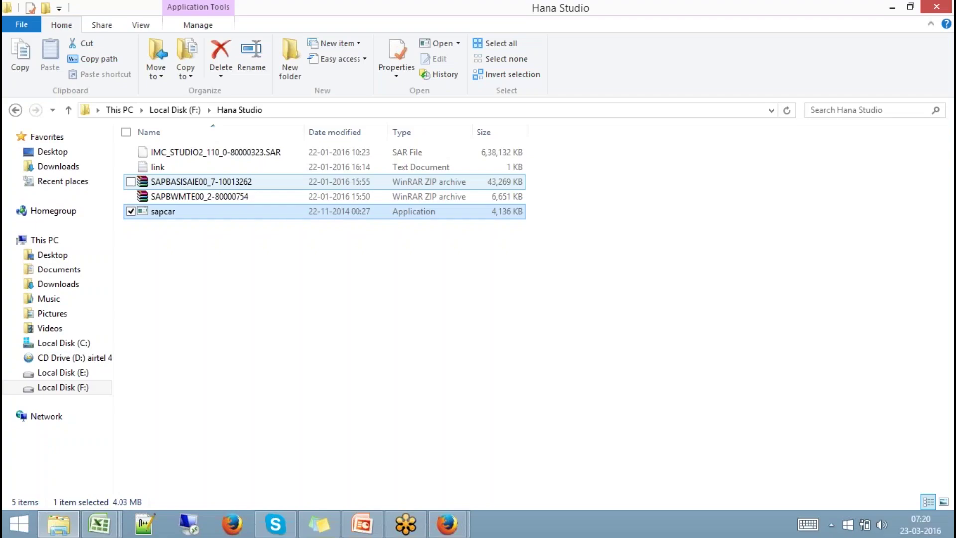
{"action": "key", "text": "super+r"}
{"action": "key", "text": "Return"}
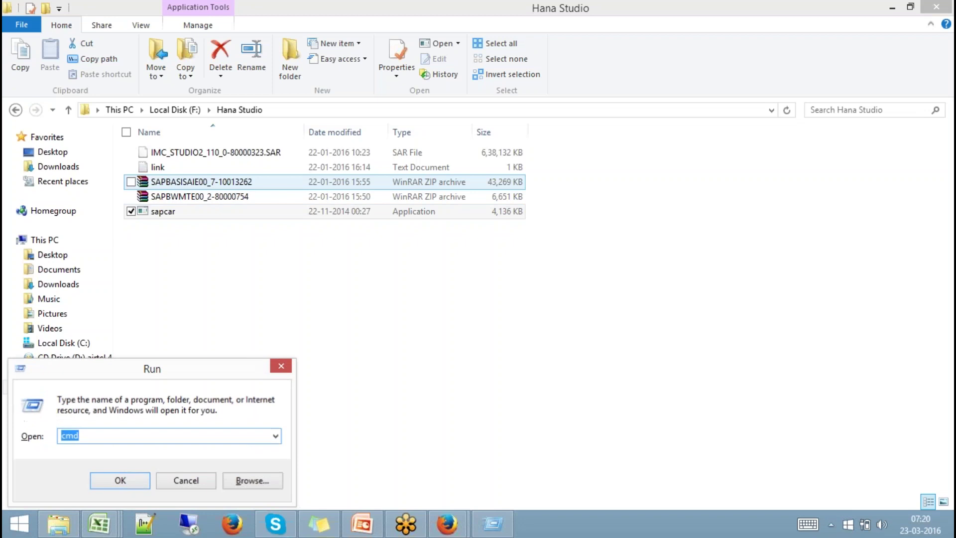
{"action": "left_click_drag", "start_coordinate": [284, 25], "coordinate": [618, 150]}
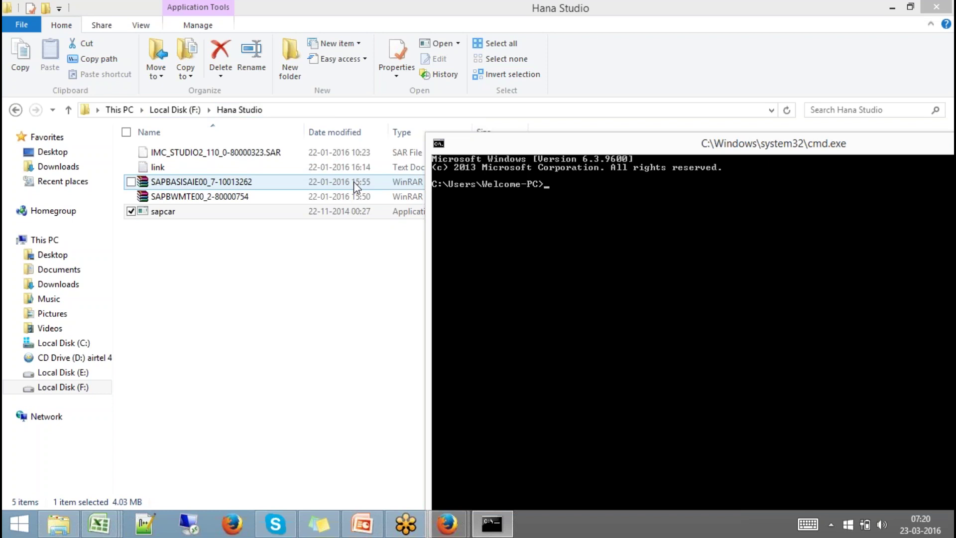
{"action": "type", "text": "F:"}
{"action": "key", "text": "Return"}
{"action": "type", "text": "CD "}
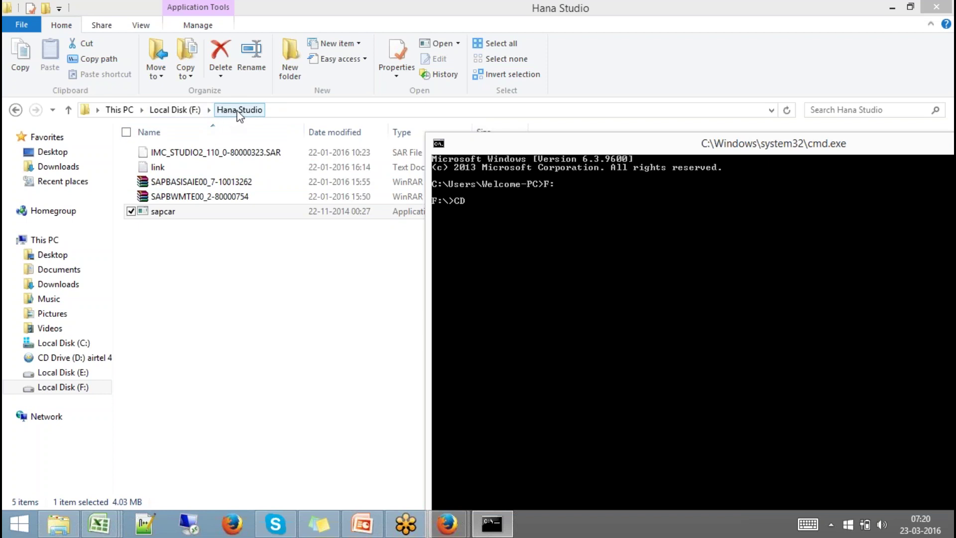
{"action": "type", "text": "\"Hana Studio\""}
{"action": "key", "text": "Return"}
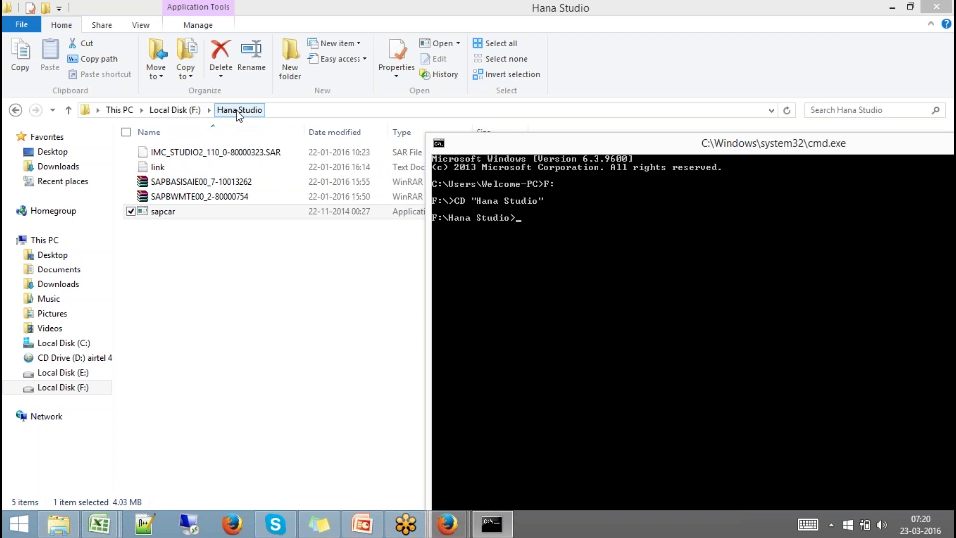
Run sapcar -xvf IMC_STUDIO2_110_0-80000323.SAR, extracting 865 files into SAP_HANA_STUDIO.
{"action": "type", "text": "SA"}
{"action": "key", "text": "BackSpace"}
{"action": "key", "text": "BackSpace"}
{"action": "type", "text": "sapcar -x"}
{"action": "type", "text": "vf"}
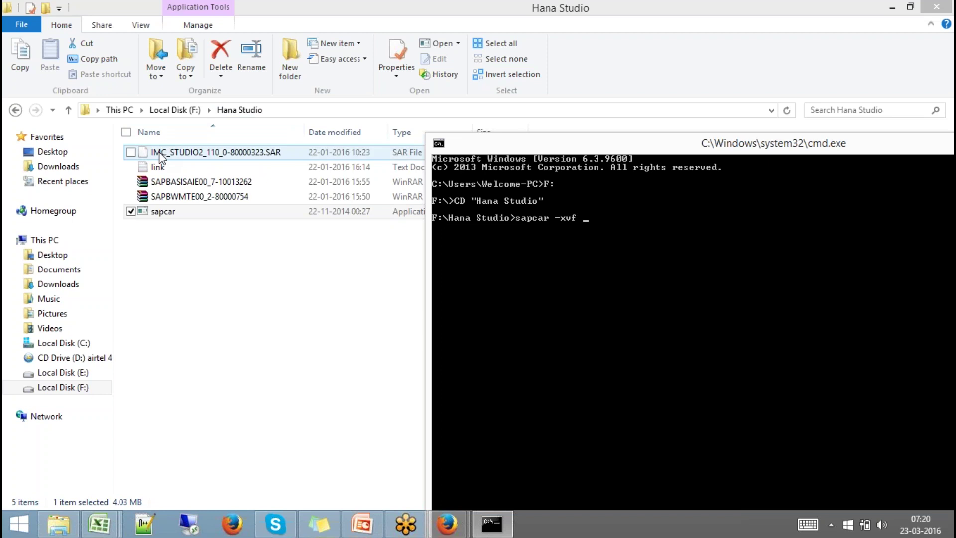
{"action": "type", "text": " I"}
{"action": "key", "text": "Tab"}
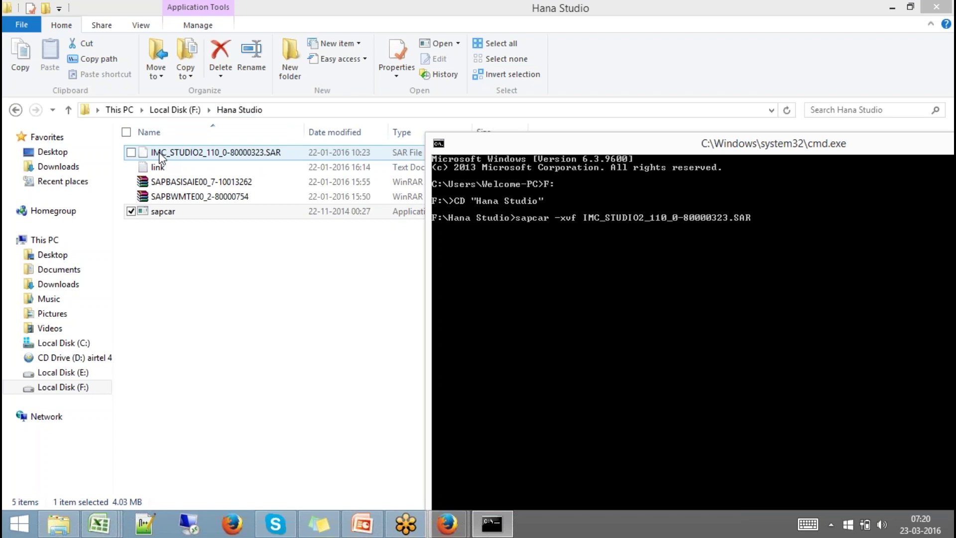
{"action": "key", "text": "Return"}
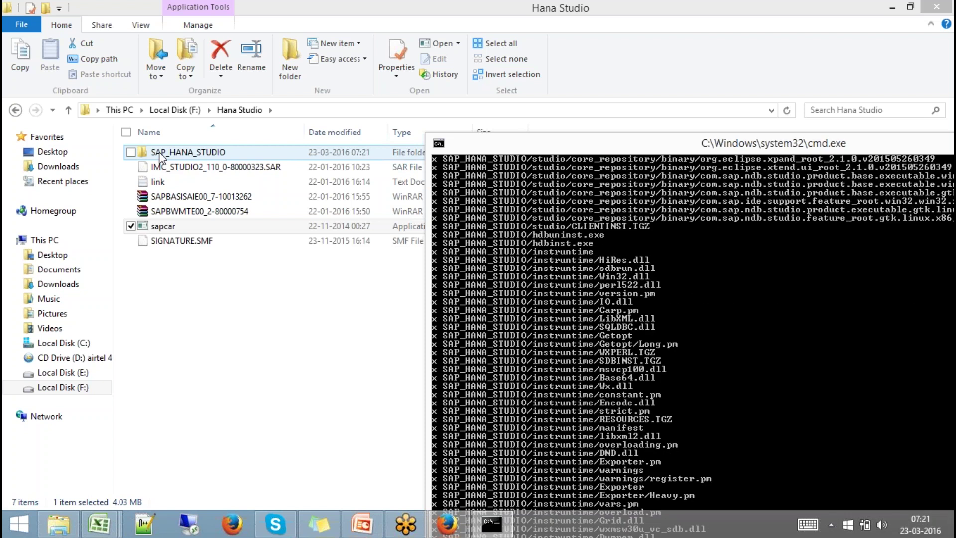
{"action": "left_click_drag", "start_coordinate": [550, 145], "coordinate": [358, 28]}
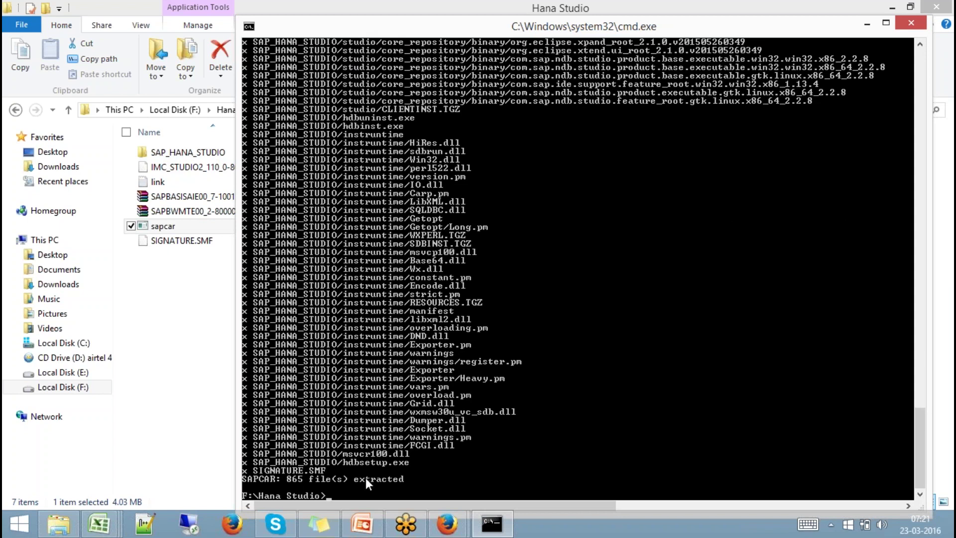
Cut the extracted SAP_HANA_STUDIO folder from the Hana Studio folder.
{"action": "left_click", "coordinate": [166, 424]}
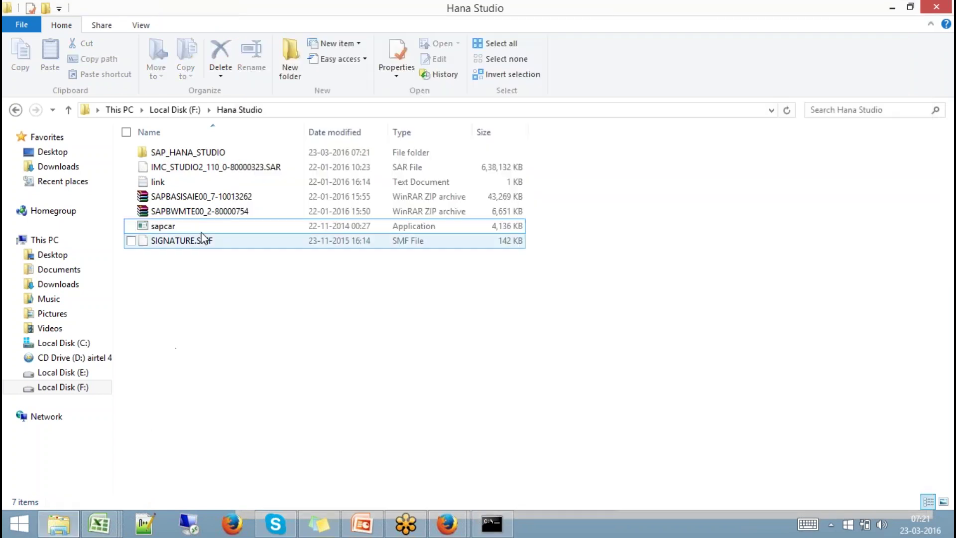
{"action": "left_click", "coordinate": [198, 155]}
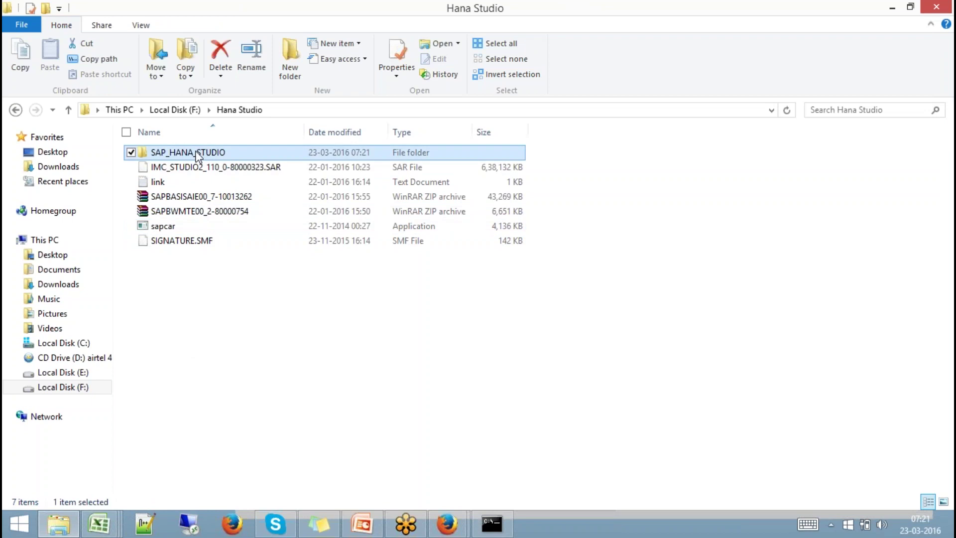
{"action": "double_click", "coordinate": [197, 156]}
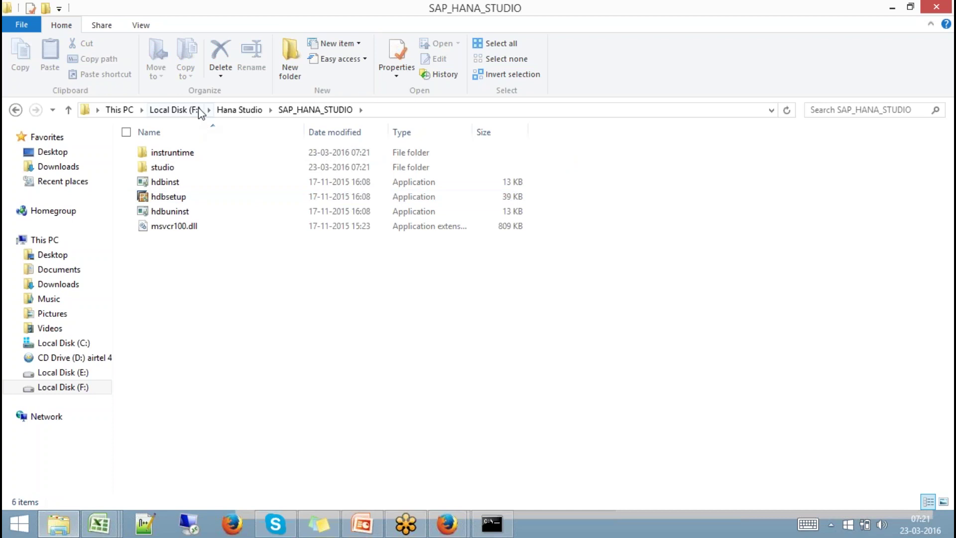
{"action": "left_click", "coordinate": [227, 110]}
{"action": "right_click", "coordinate": [192, 155]}
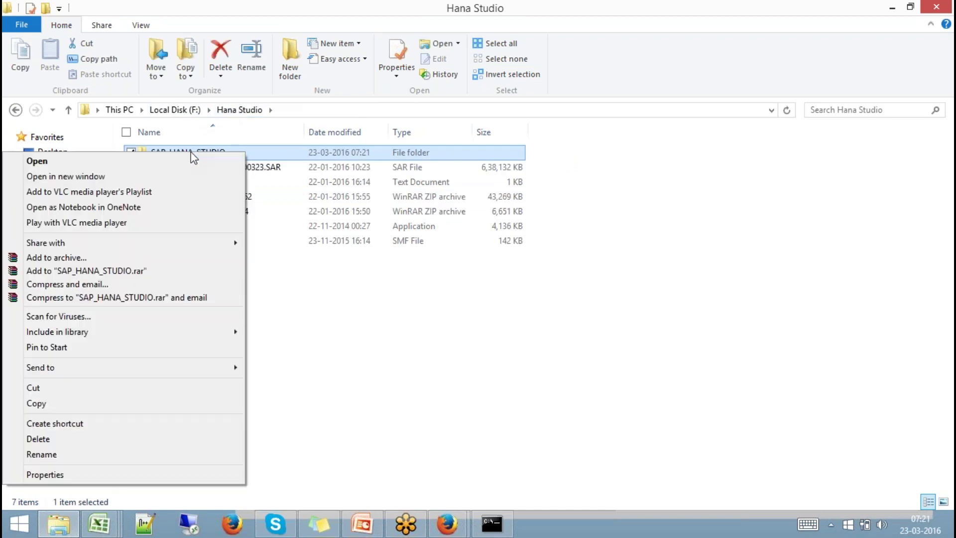
{"action": "left_click", "coordinate": [81, 387]}
Create a Batch 9 folder on drive F: and paste SAP_HANA_STUDIO into it.
{"action": "left_click", "coordinate": [194, 112]}
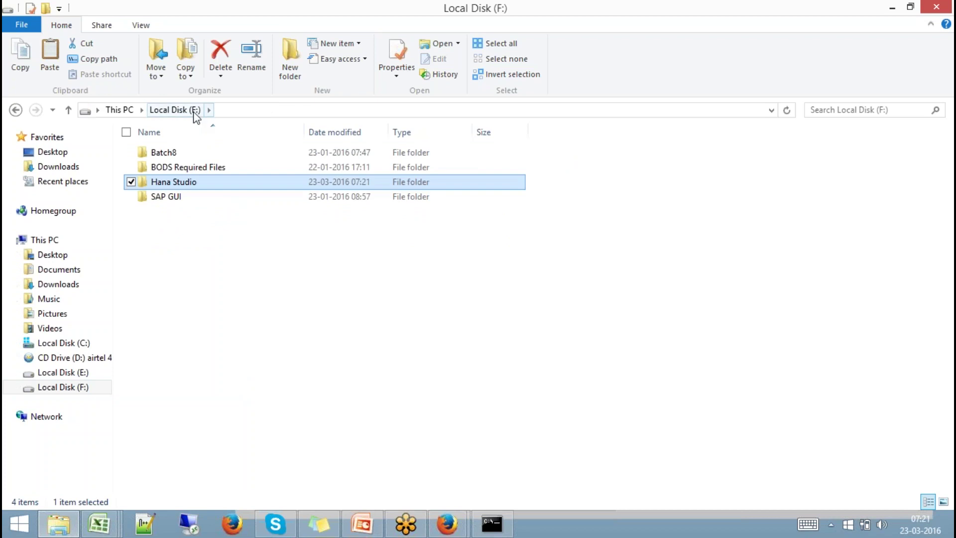
{"action": "left_click", "coordinate": [287, 59]}
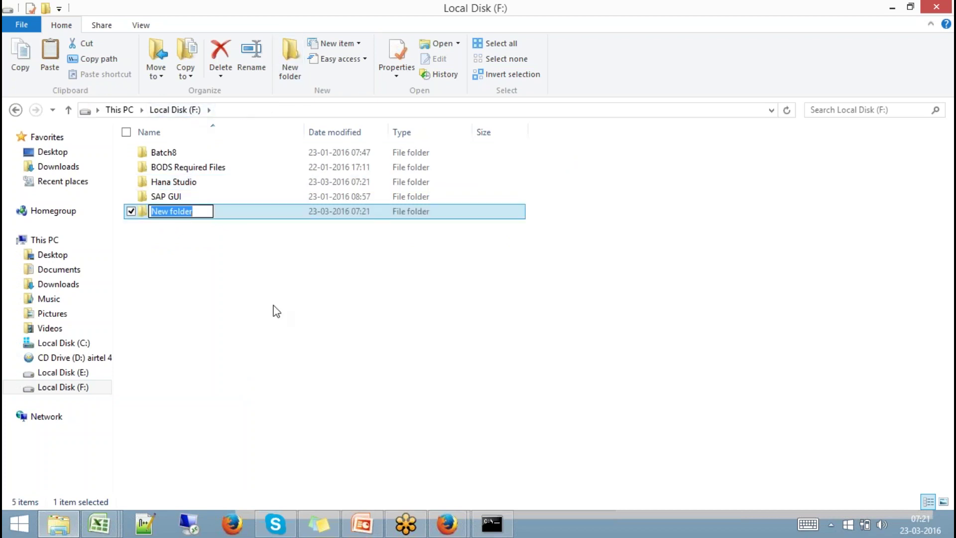
{"action": "type", "text": "Batch "}
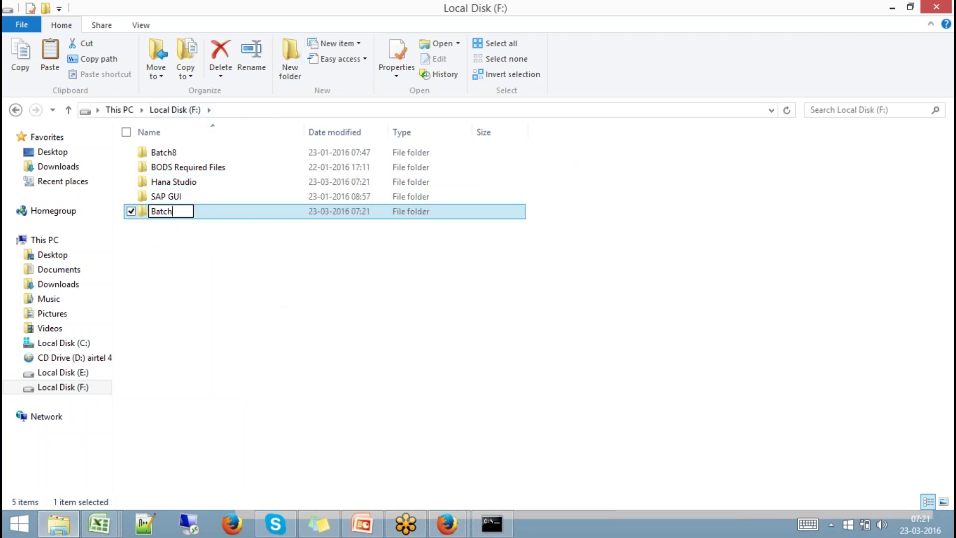
{"action": "type", "text": "9"}
{"action": "key", "text": "Return"}
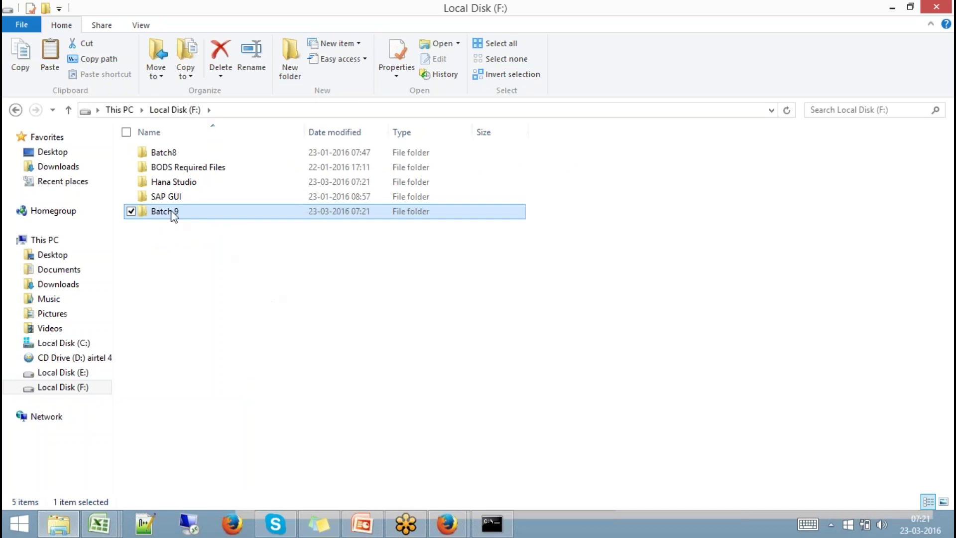
{"action": "double_click", "coordinate": [173, 213]}
{"action": "right_click", "coordinate": [186, 198]}
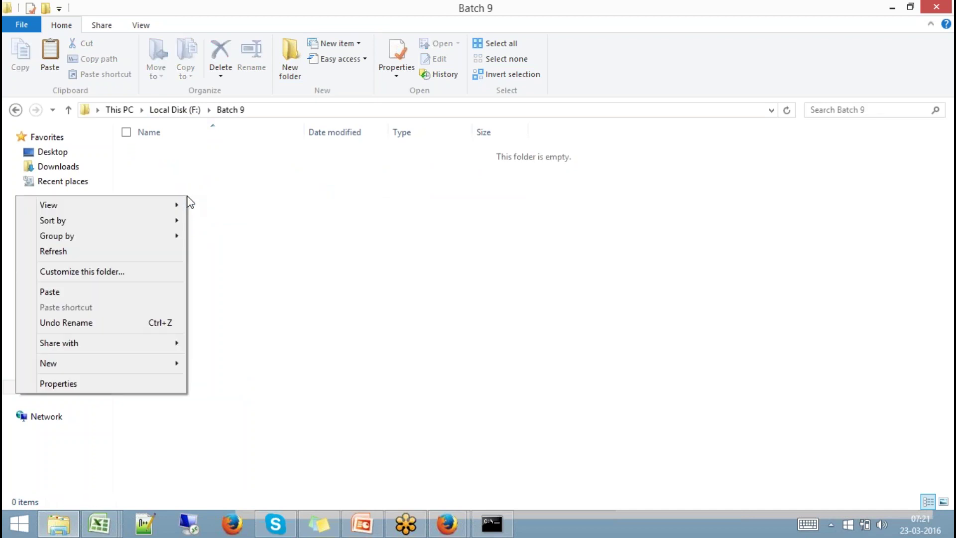
{"action": "left_click", "coordinate": [124, 297]}
Launch hdbsetup from the moved SAP_HANA_STUDIO folder.
{"action": "left_click", "coordinate": [297, 206]}
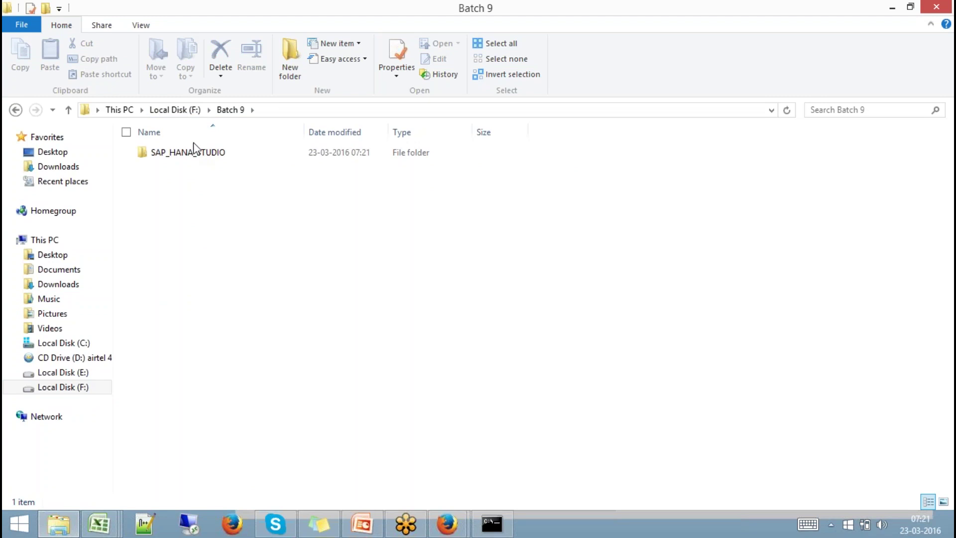
{"action": "double_click", "coordinate": [198, 156]}
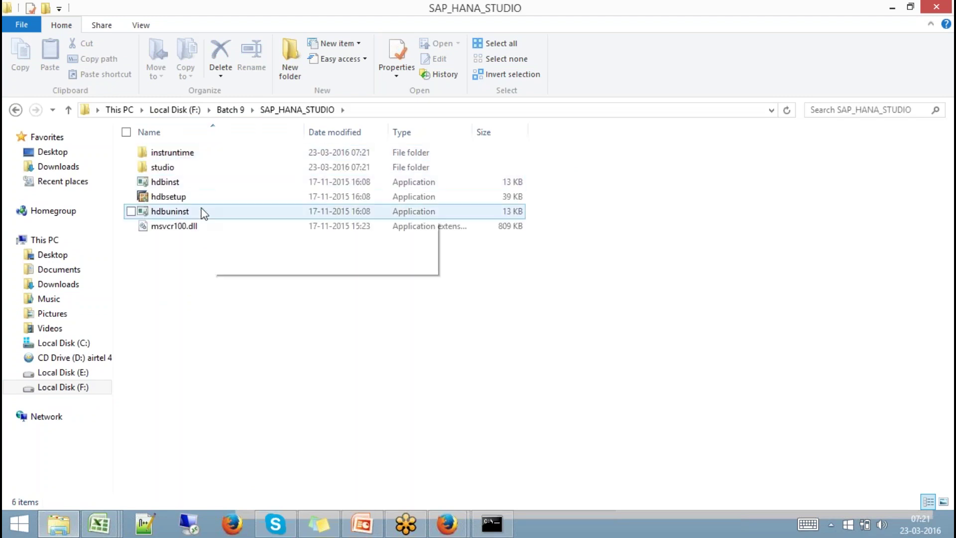
{"action": "left_click", "coordinate": [175, 197]}
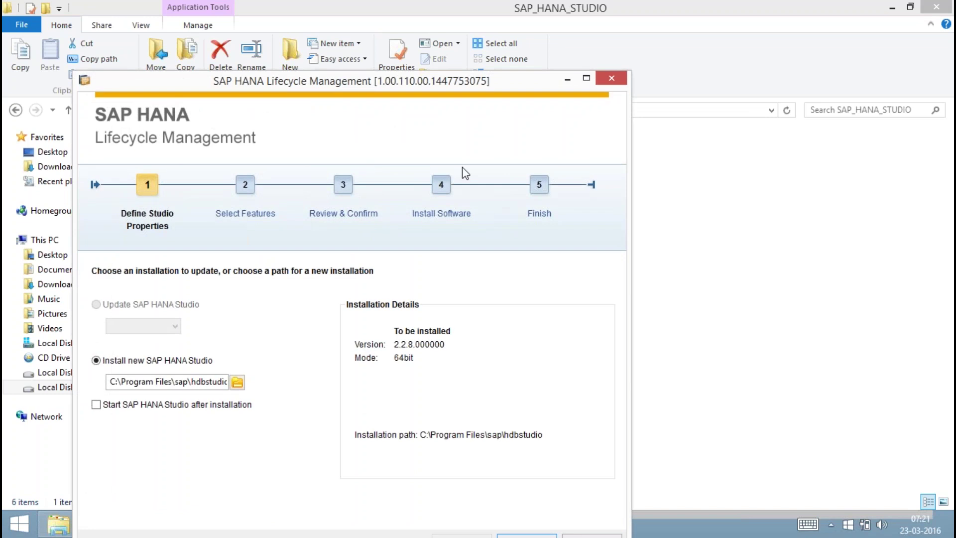
Install SAP HANA Studio to C:\Program Files\sap\hdbstudio via Review & Confirm, then Finish.
{"action": "left_click_drag", "start_coordinate": [440, 88], "coordinate": [599, 18]}
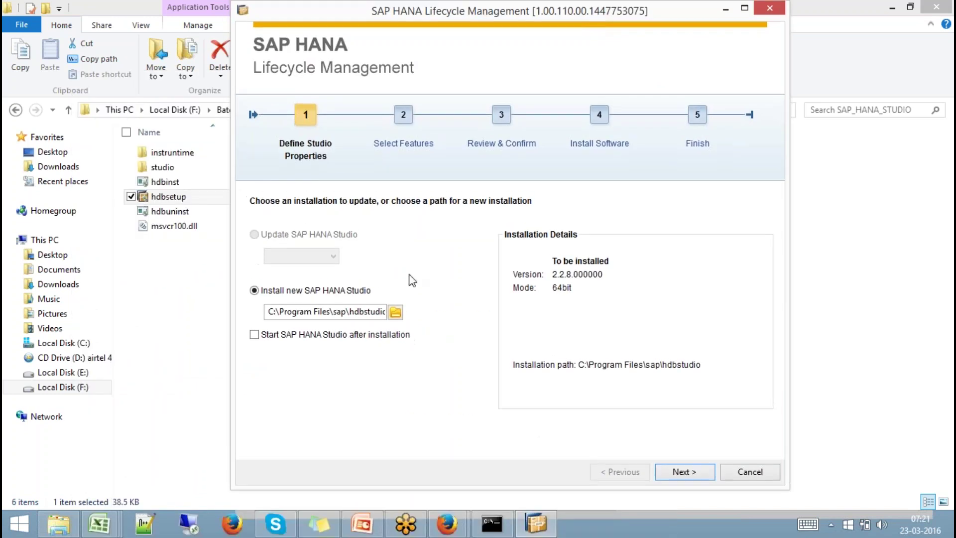
{"action": "left_click_drag", "start_coordinate": [304, 312], "coordinate": [391, 309]}
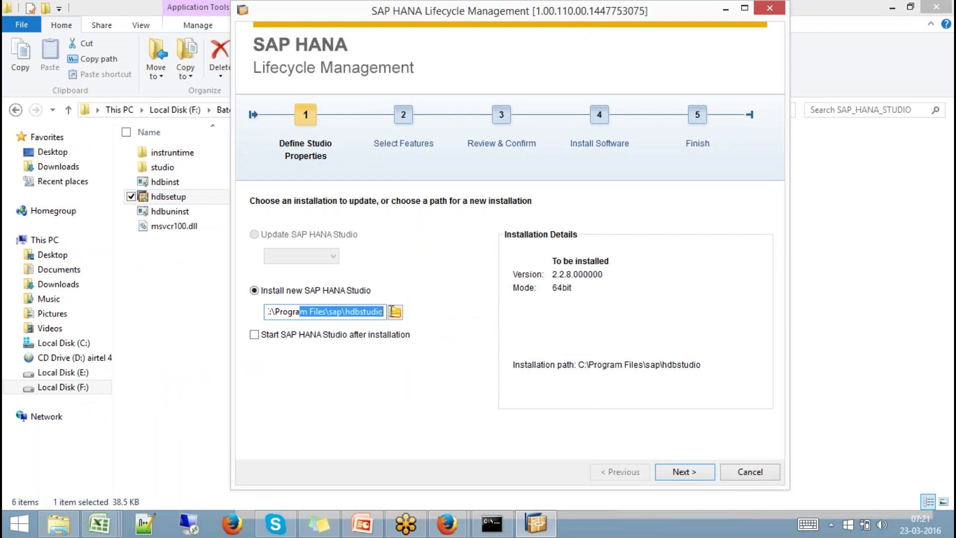
{"action": "left_click", "coordinate": [680, 471]}
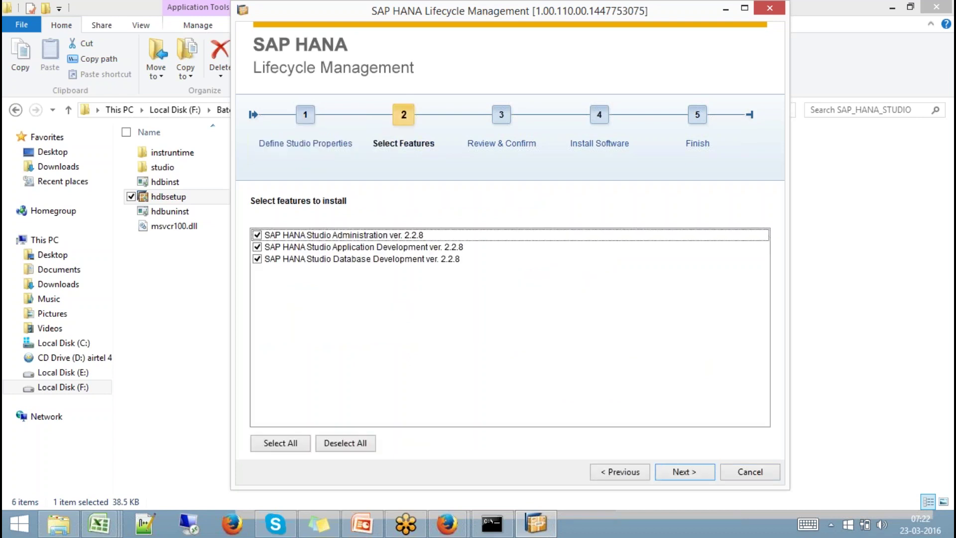
{"action": "left_click", "coordinate": [693, 471]}
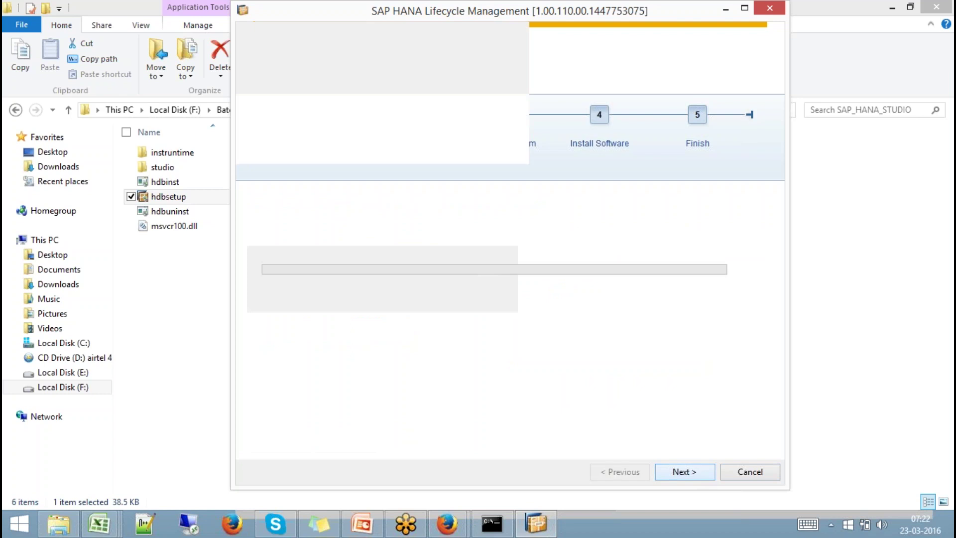
{"action": "left_click", "coordinate": [687, 472]}
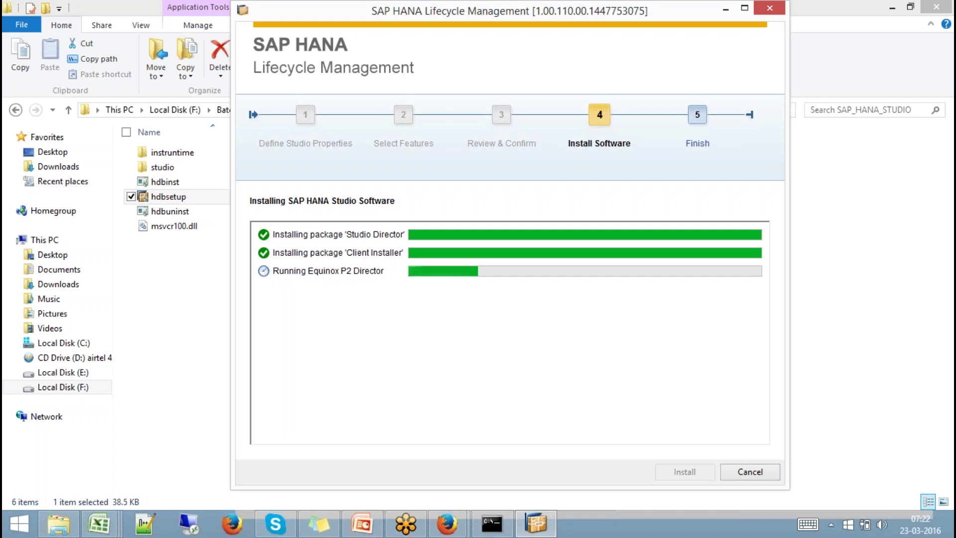
{"action": "left_click", "coordinate": [423, 524]}
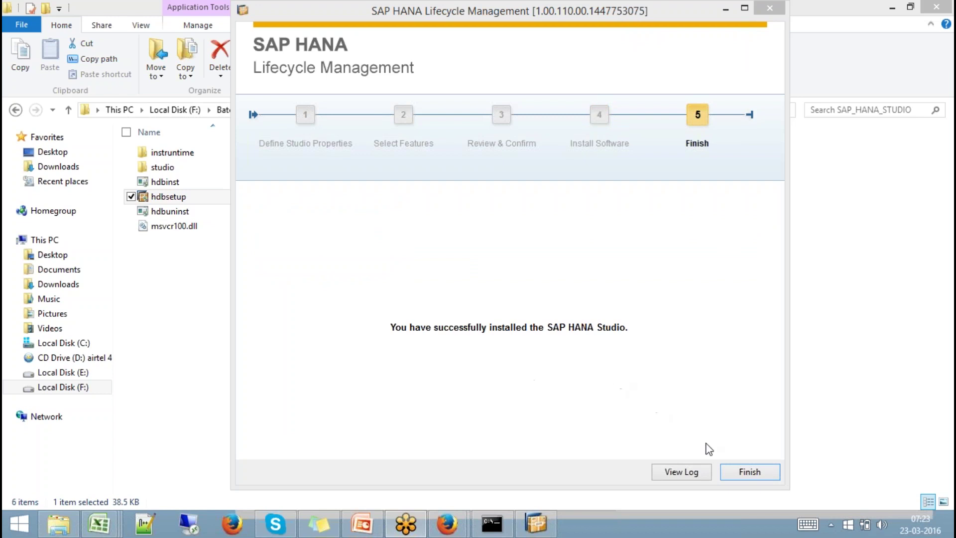
{"action": "left_click", "coordinate": [748, 472]}
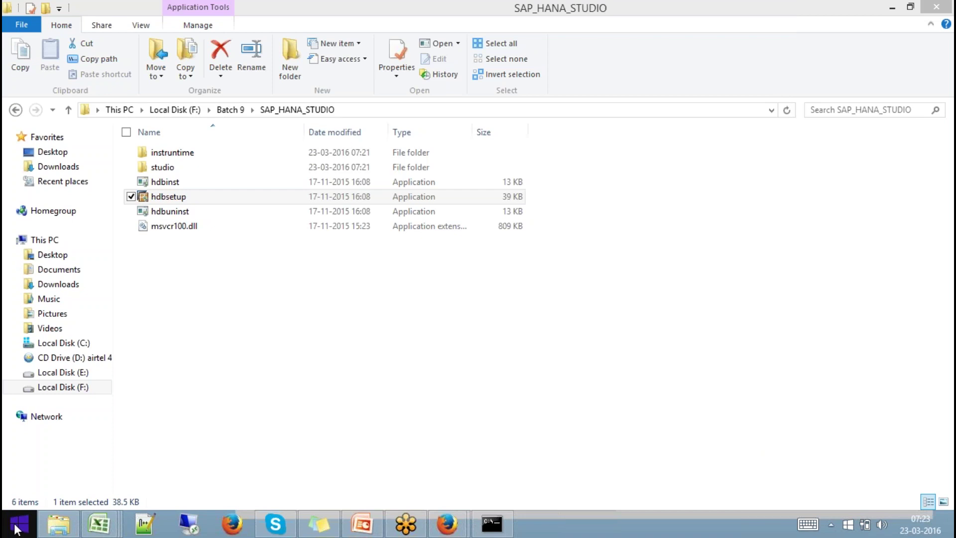
Search 'hana' in the Start screen's apps list and launch SAP HANA Studio.
{"action": "left_click", "coordinate": [18, 524]}
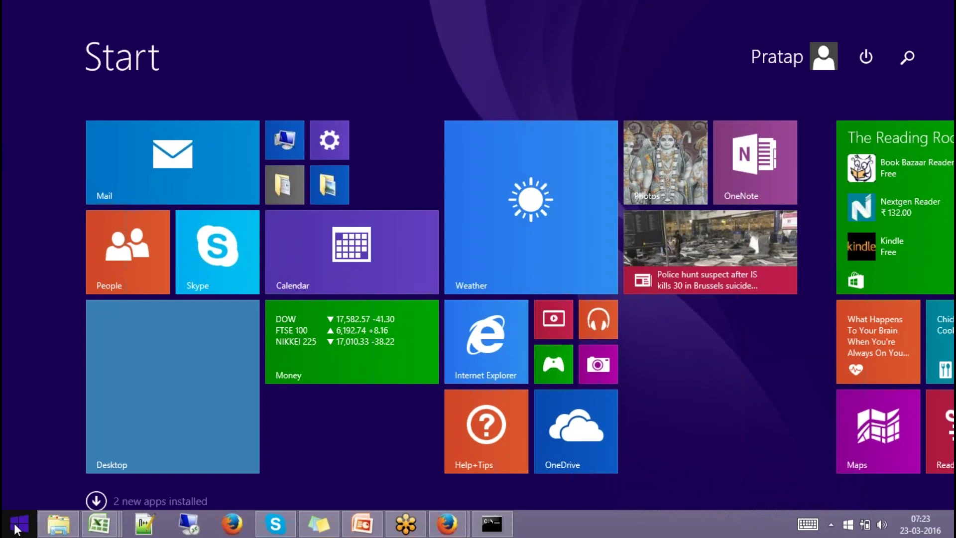
{"action": "type", "text": "app"}
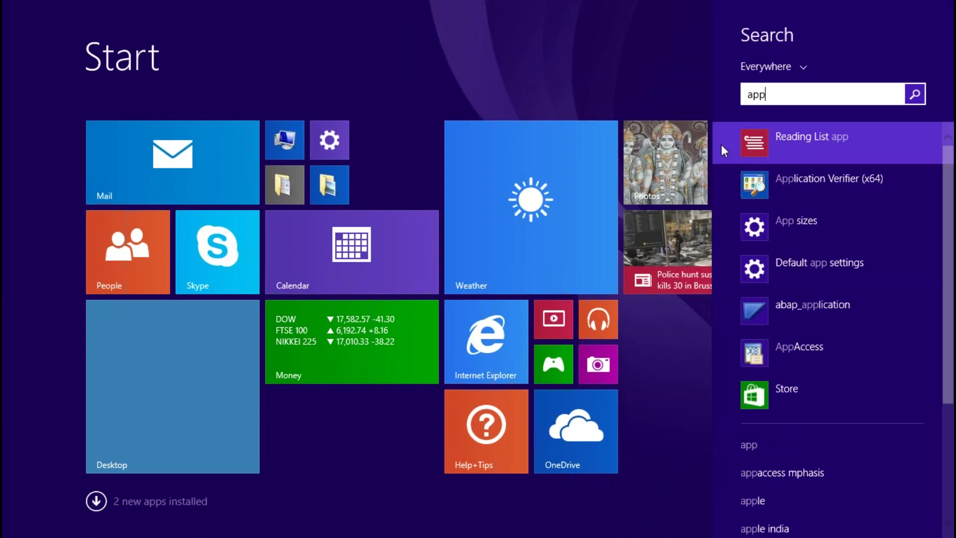
{"action": "left_click", "coordinate": [608, 78]}
{"action": "left_click", "coordinate": [97, 501]}
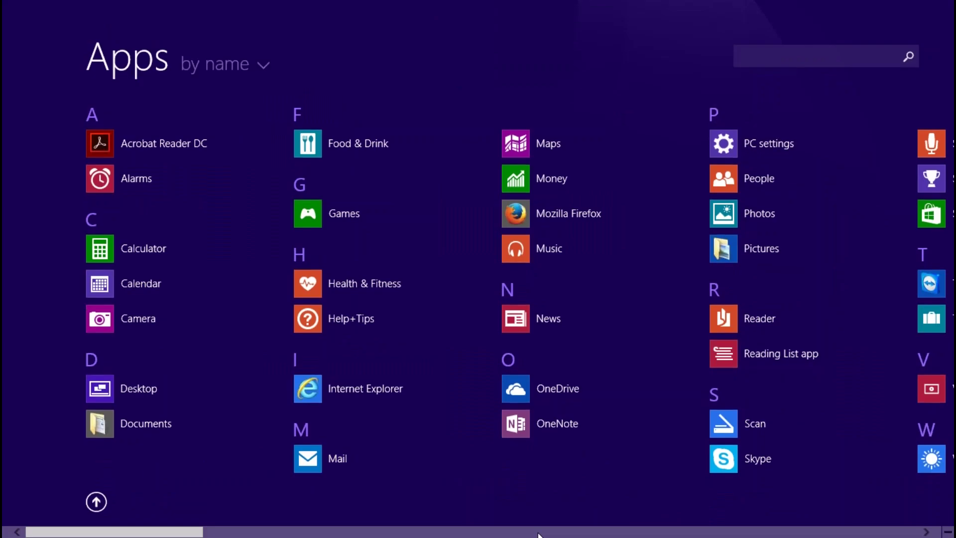
{"action": "scroll", "coordinate": [538, 535], "scroll_direction": "down", "scroll_amount": 5}
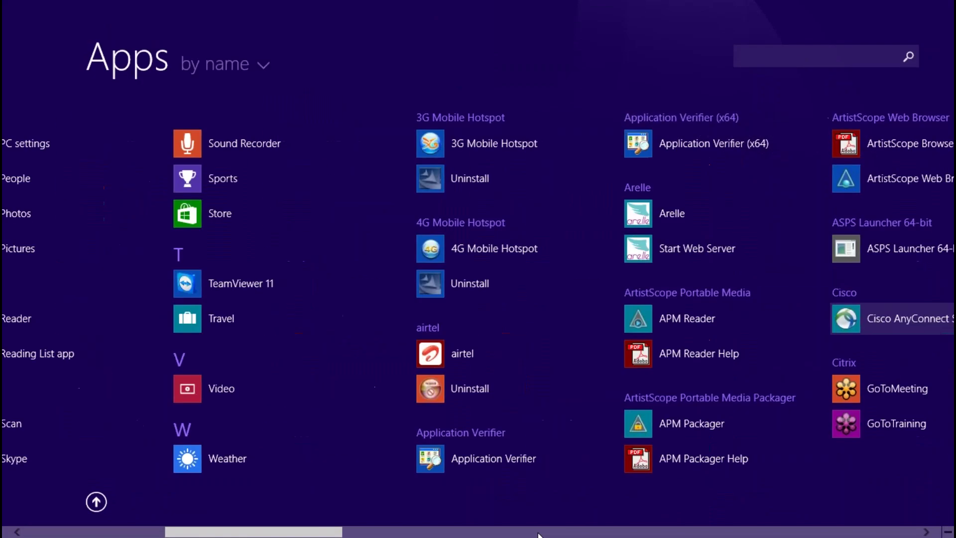
{"action": "scroll", "coordinate": [538, 535], "scroll_direction": "down", "scroll_amount": 10}
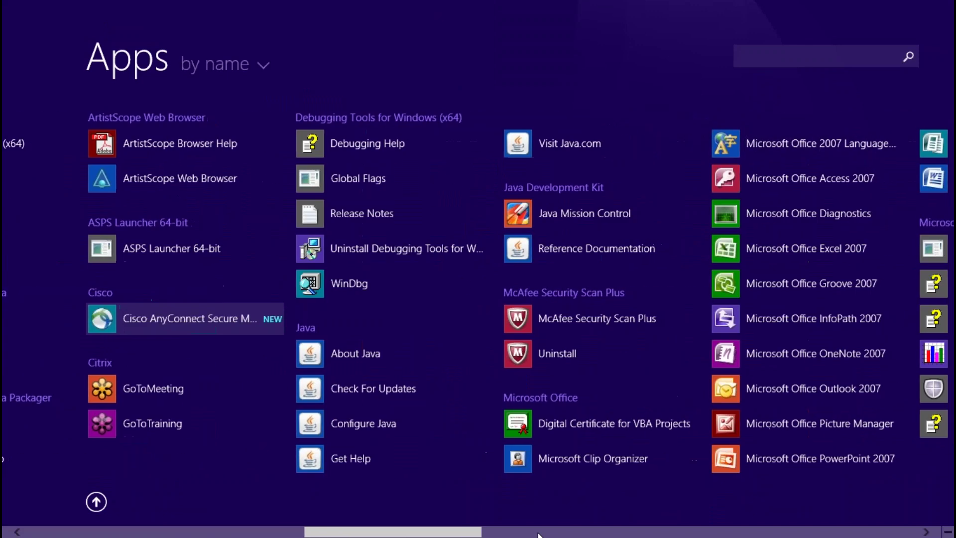
{"action": "scroll", "coordinate": [538, 535], "scroll_direction": "down", "scroll_amount": 1}
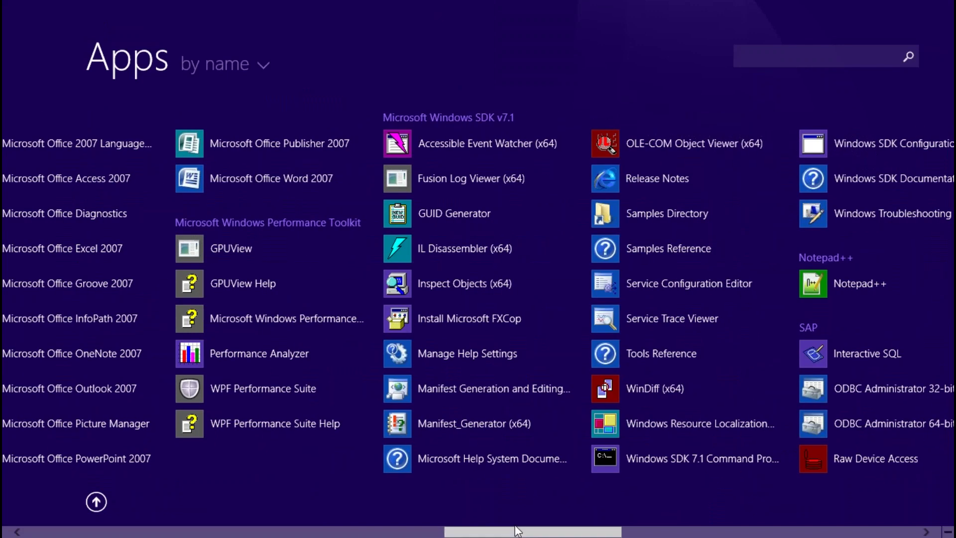
{"action": "left_click_drag", "start_coordinate": [592, 532], "coordinate": [928, 494]}
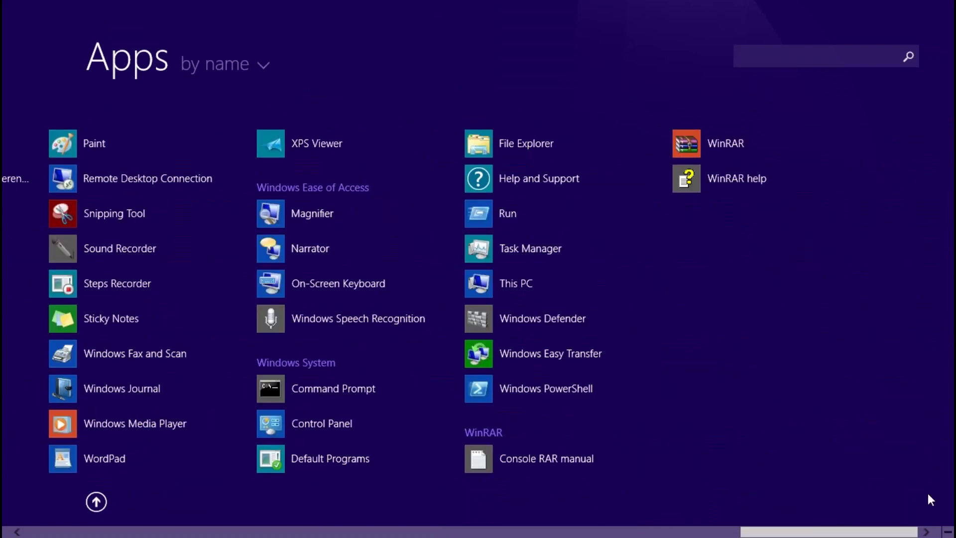
{"action": "type", "text": "hana"}
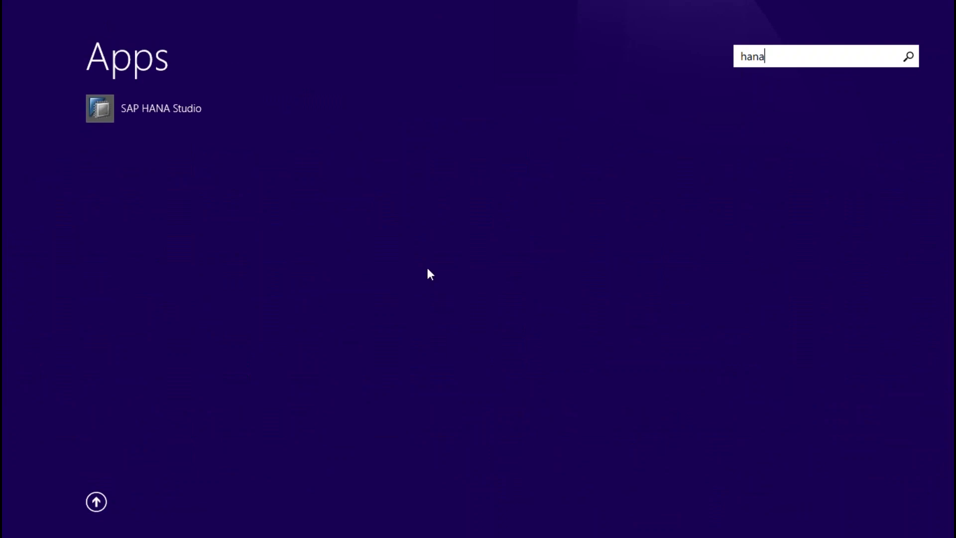
{"action": "left_click", "coordinate": [154, 112]}
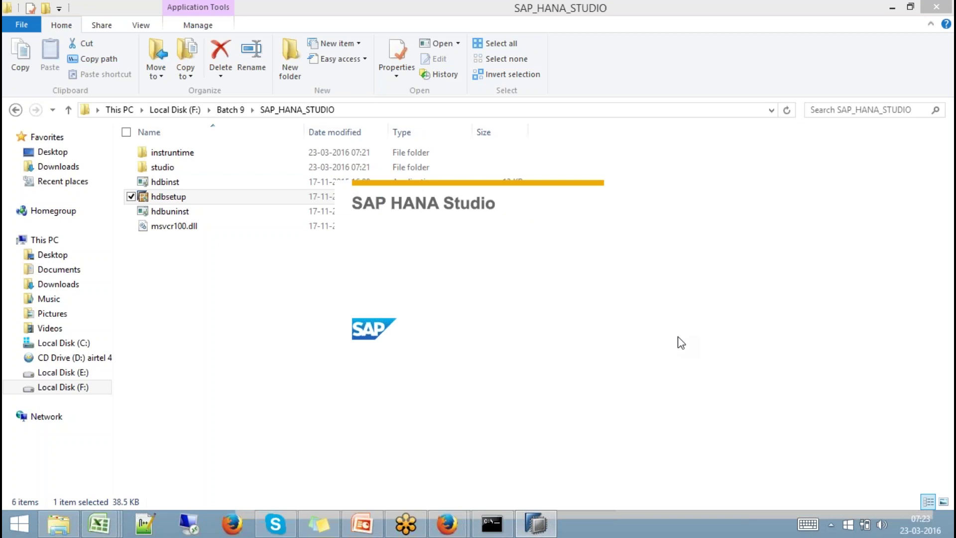
Cancel the plug-in Migration wizard, choosing 'Yes, remind me later'.
{"action": "left_click", "coordinate": [681, 343]}
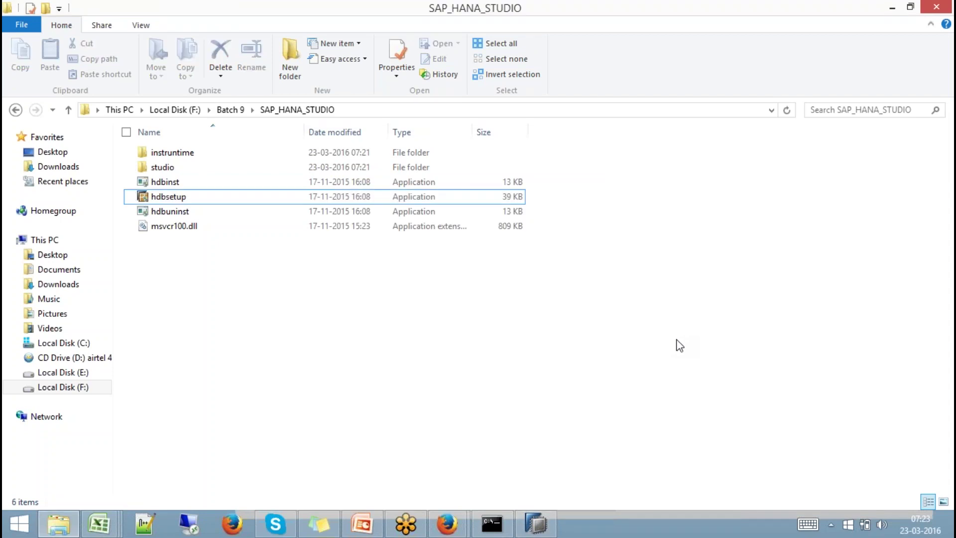
{"action": "left_click", "coordinate": [536, 525]}
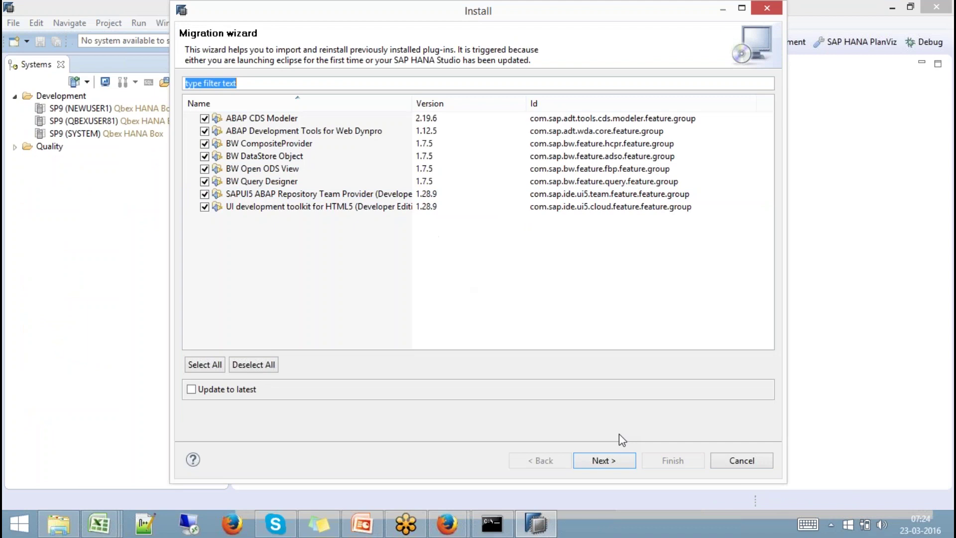
{"action": "left_click", "coordinate": [752, 468]}
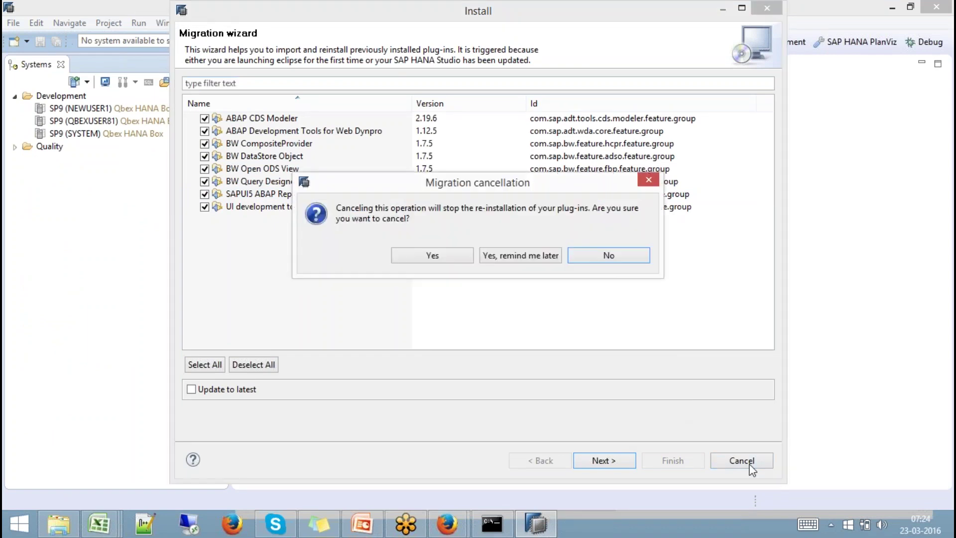
{"action": "left_click", "coordinate": [507, 256]}
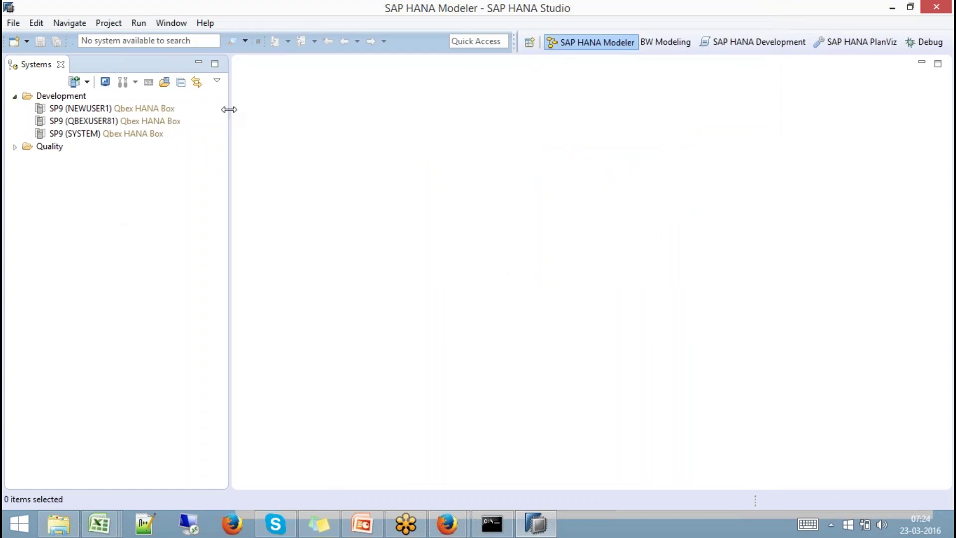
Remove the three Development systems from the Systems list.
{"action": "left_click_drag", "start_coordinate": [229, 110], "coordinate": [260, 110]}
{"action": "left_click", "coordinate": [98, 110]}
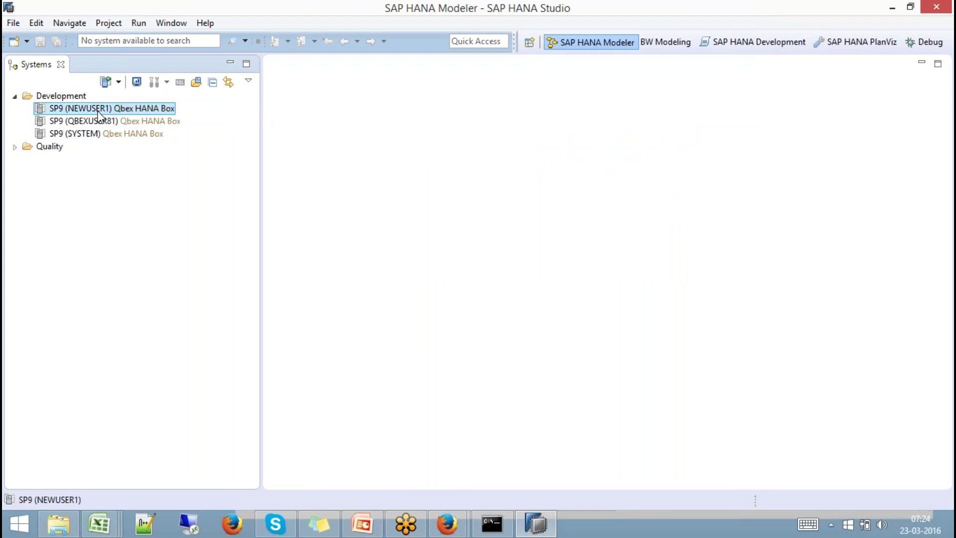
{"action": "left_click", "coordinate": [102, 134], "text": "shift"}
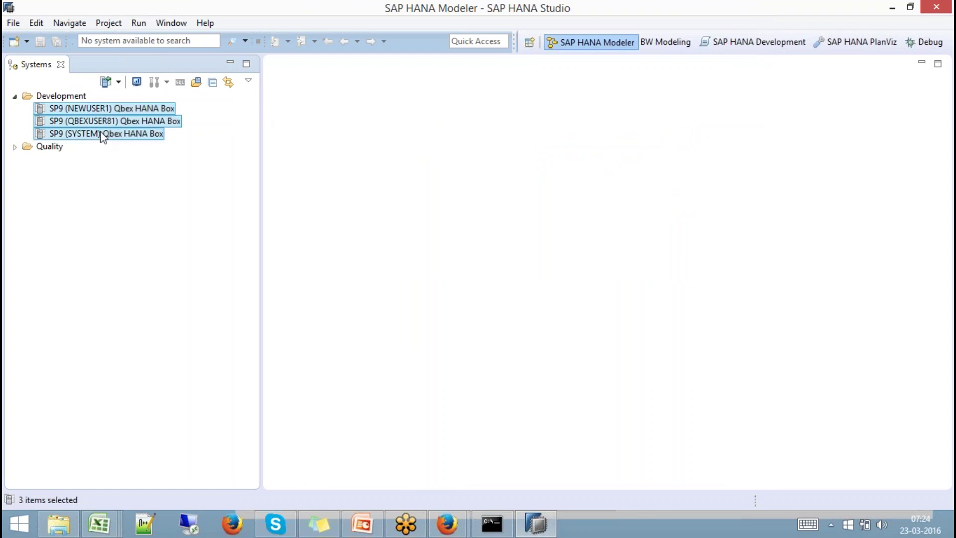
{"action": "right_click", "coordinate": [103, 137]}
{"action": "left_click", "coordinate": [142, 143]}
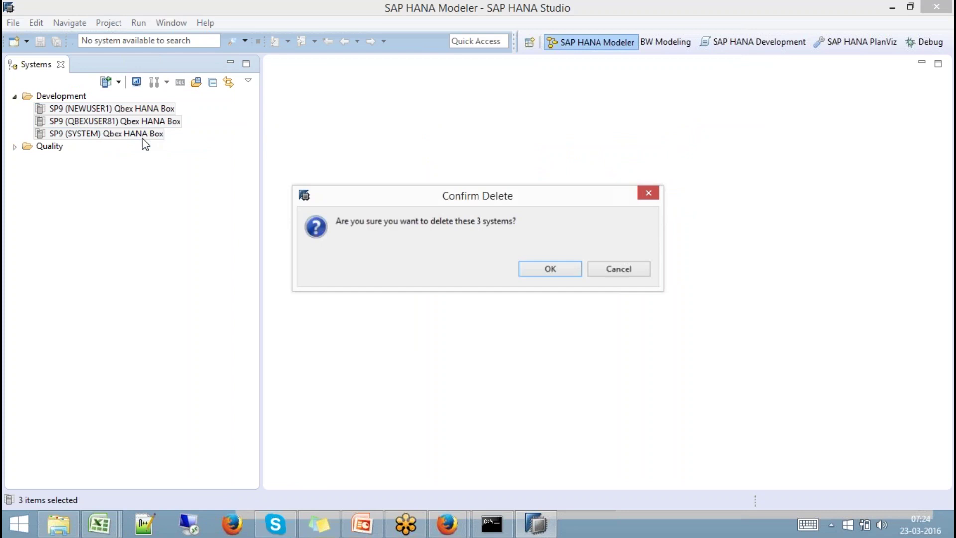
{"action": "left_click", "coordinate": [551, 268]}
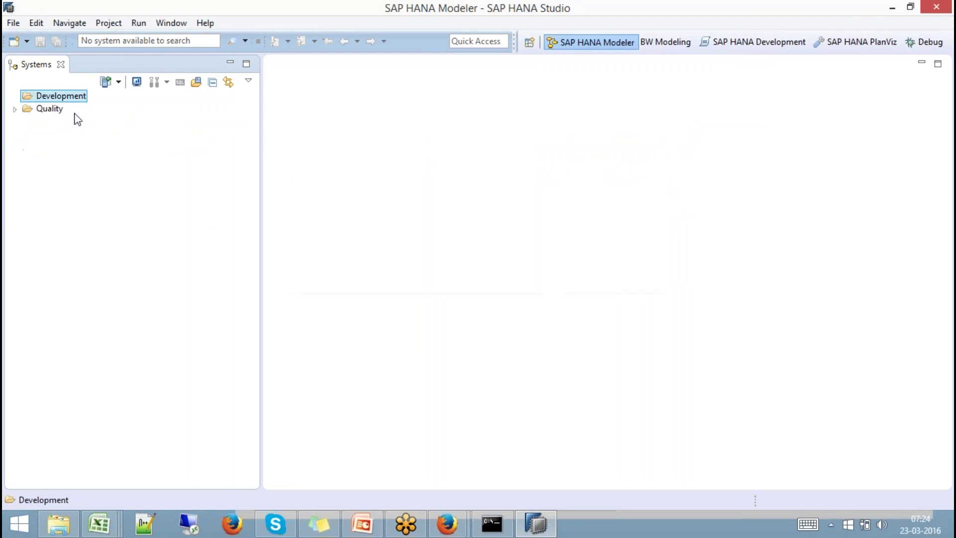
Remove the Development and Quality folders, including the Quality system.
{"action": "right_click", "coordinate": [64, 92]}
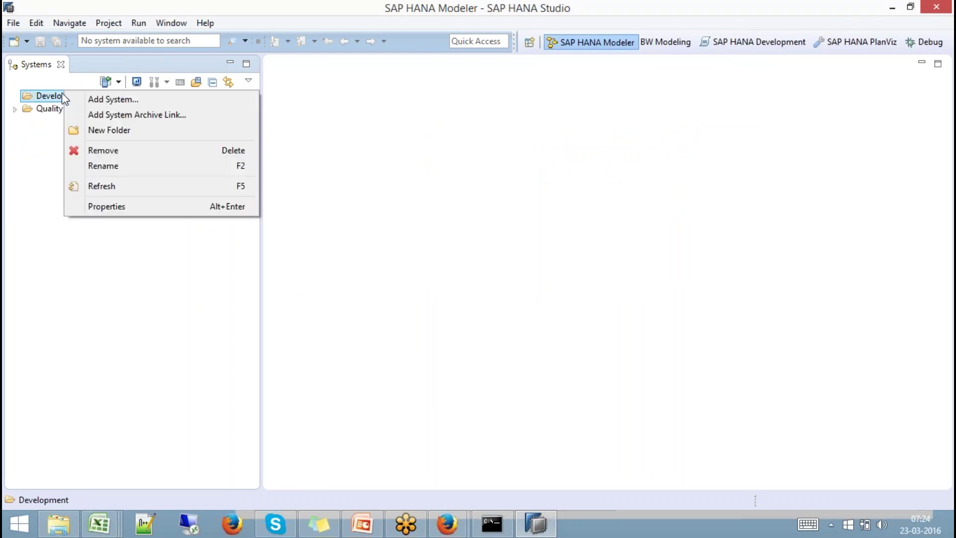
{"action": "left_click", "coordinate": [98, 149]}
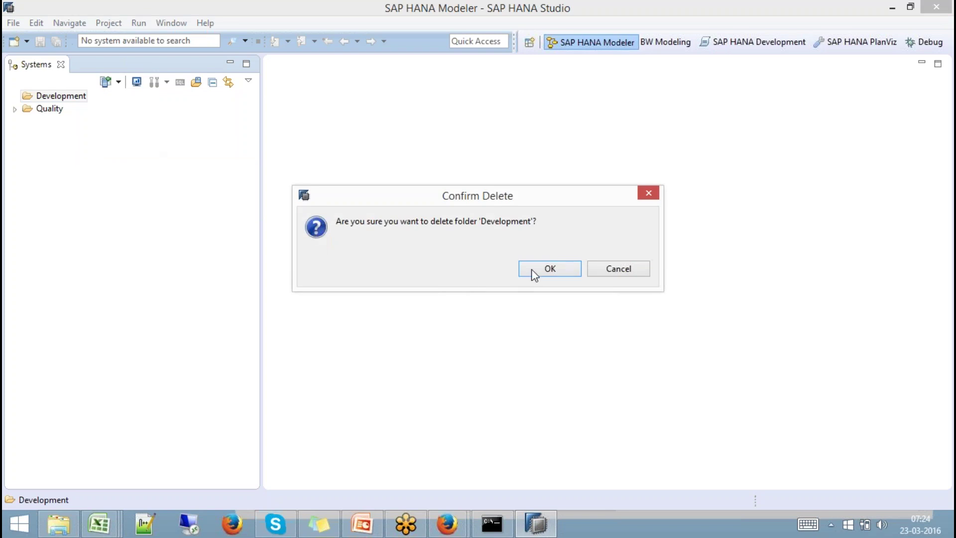
{"action": "left_click", "coordinate": [531, 269]}
{"action": "left_click", "coordinate": [15, 96]}
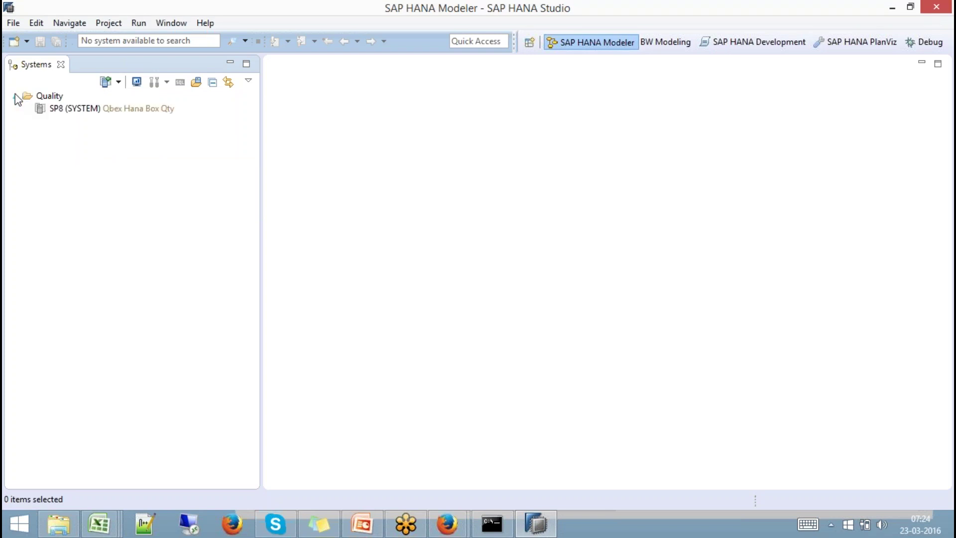
{"action": "right_click", "coordinate": [41, 97]}
{"action": "left_click", "coordinate": [80, 154]}
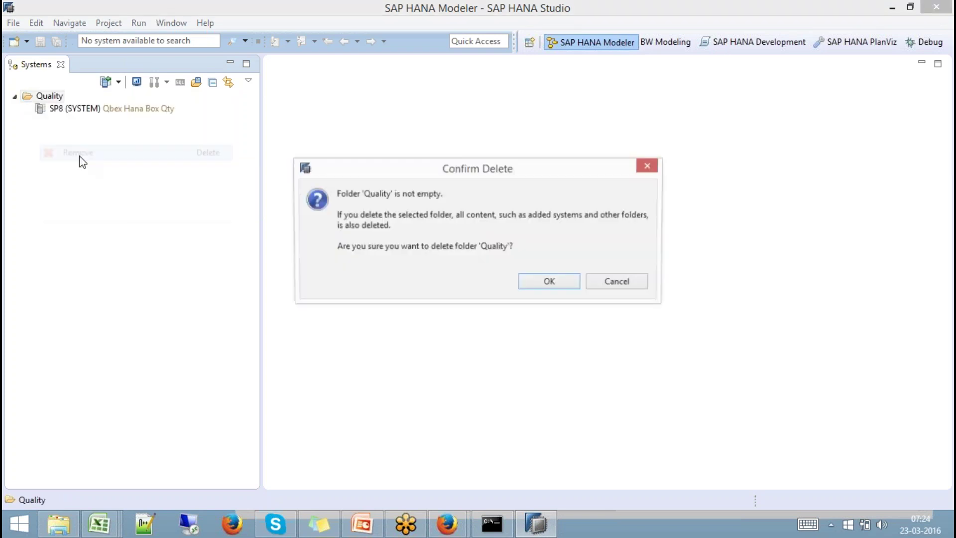
{"action": "left_click", "coordinate": [538, 279]}
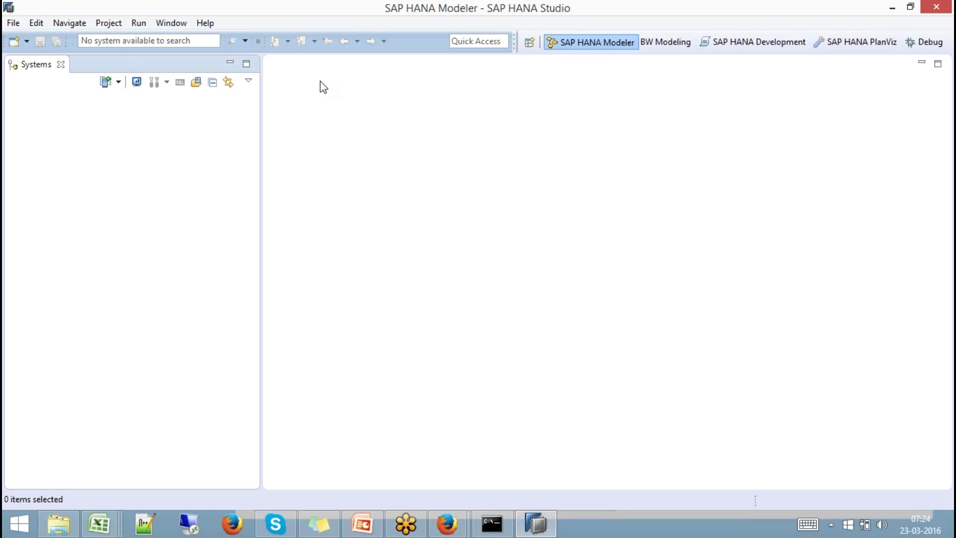
Open the Open Perspective dialog from the perspective toolbar.
{"action": "left_click", "coordinate": [533, 45]}
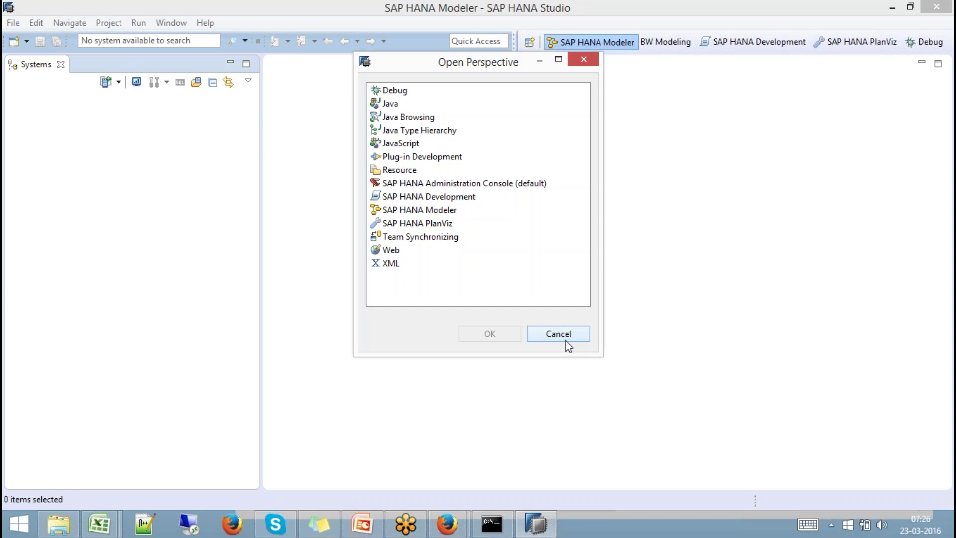
Switch to the BW Modeling perspective, then back to the SAP HANA Modeler perspective.
{"action": "left_click", "coordinate": [565, 340]}
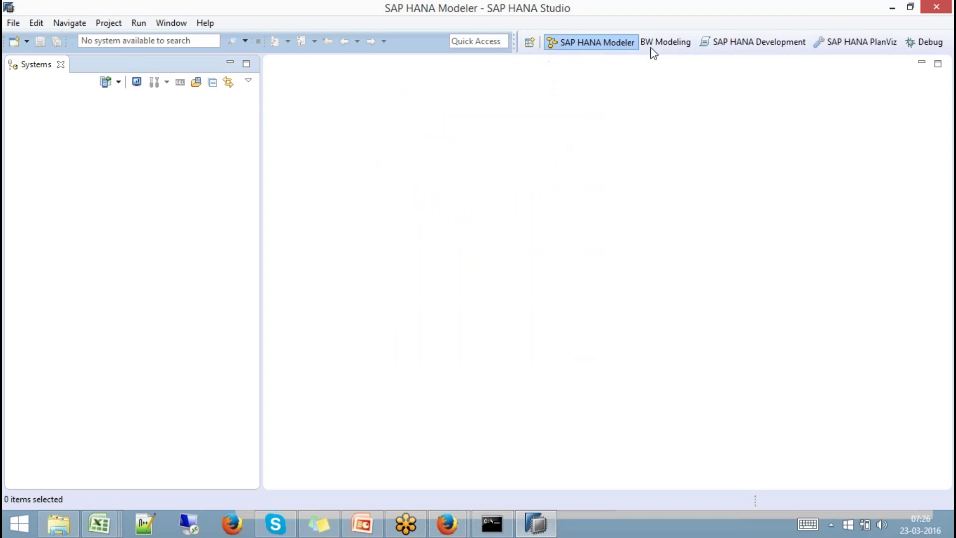
{"action": "left_click", "coordinate": [687, 46]}
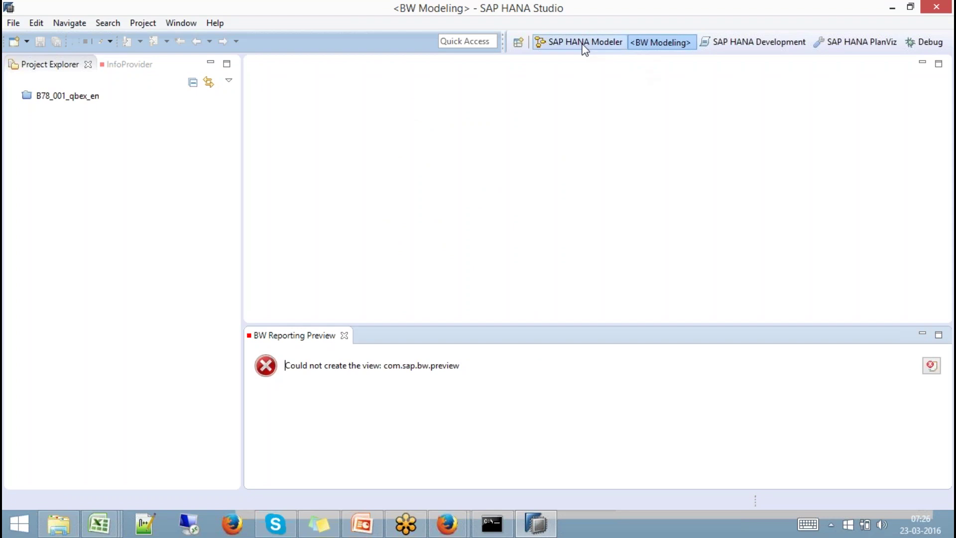
{"action": "left_click", "coordinate": [518, 42]}
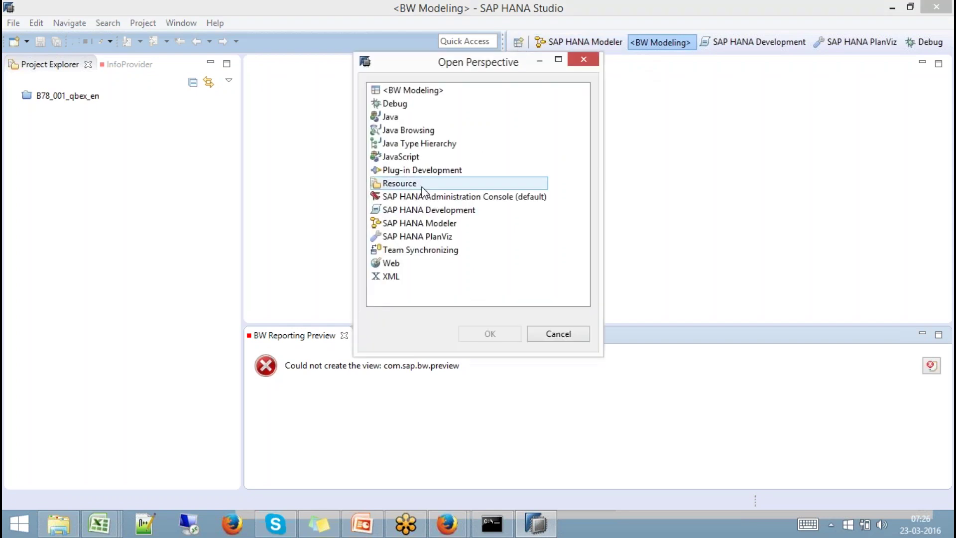
{"action": "left_click", "coordinate": [425, 225]}
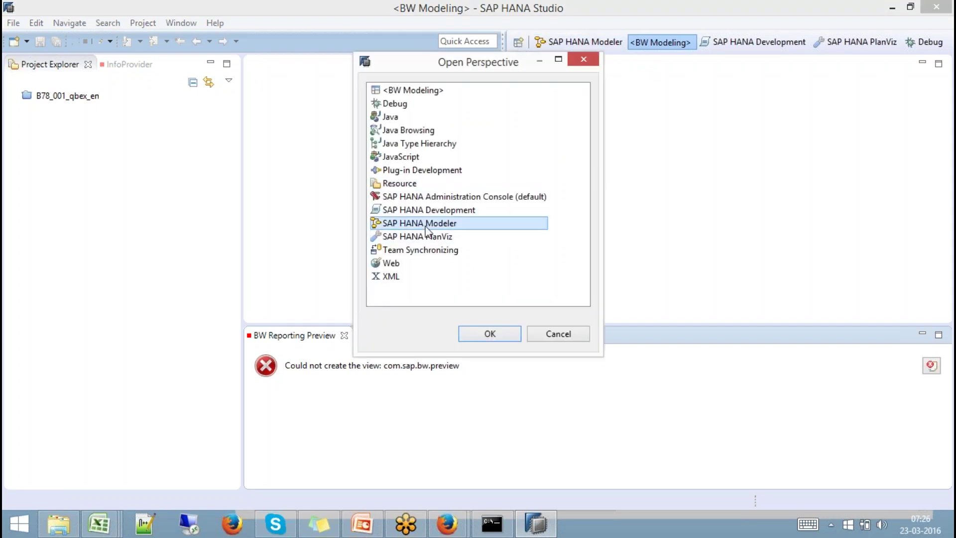
{"action": "left_click", "coordinate": [489, 333]}
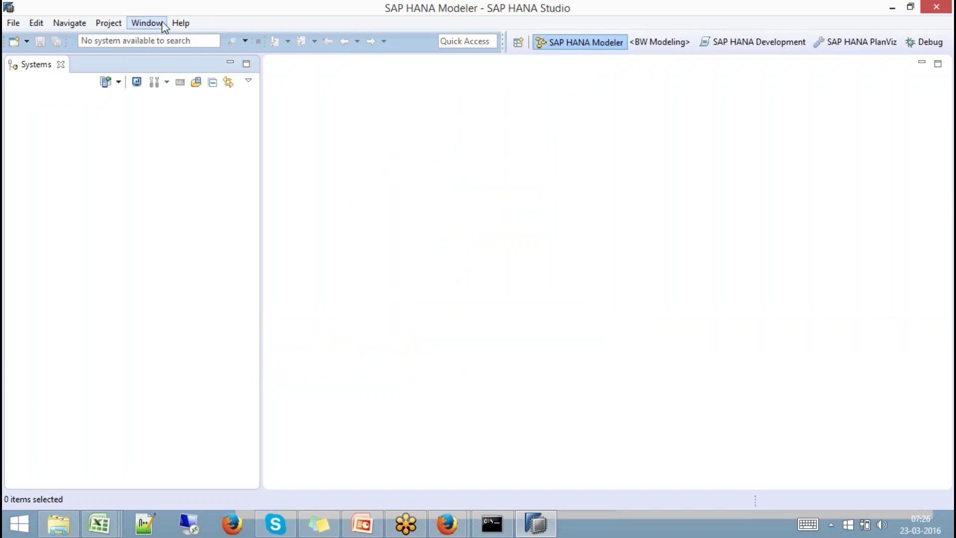
Reset the Modeler perspective to its default layout.
{"action": "left_click", "coordinate": [152, 23]}
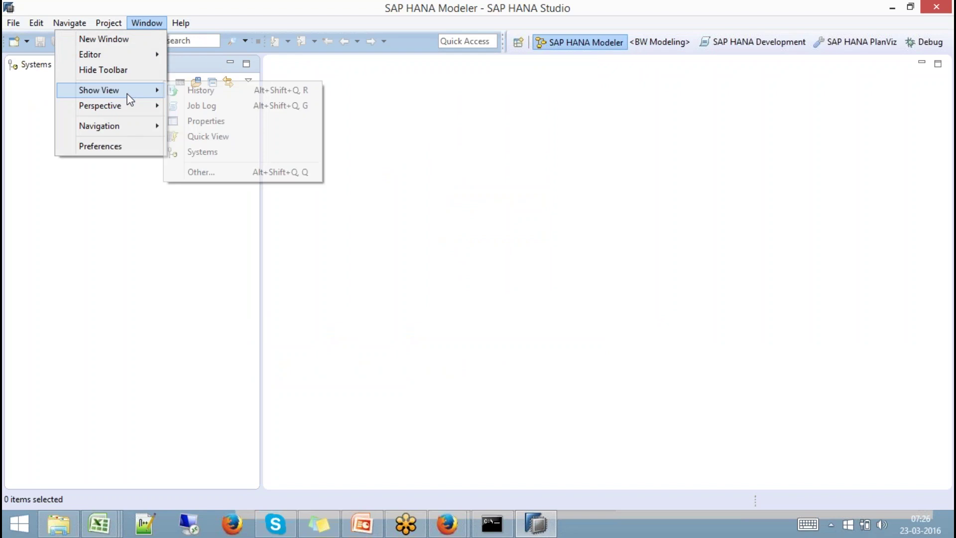
{"action": "mouse_move", "coordinate": [126, 105]}
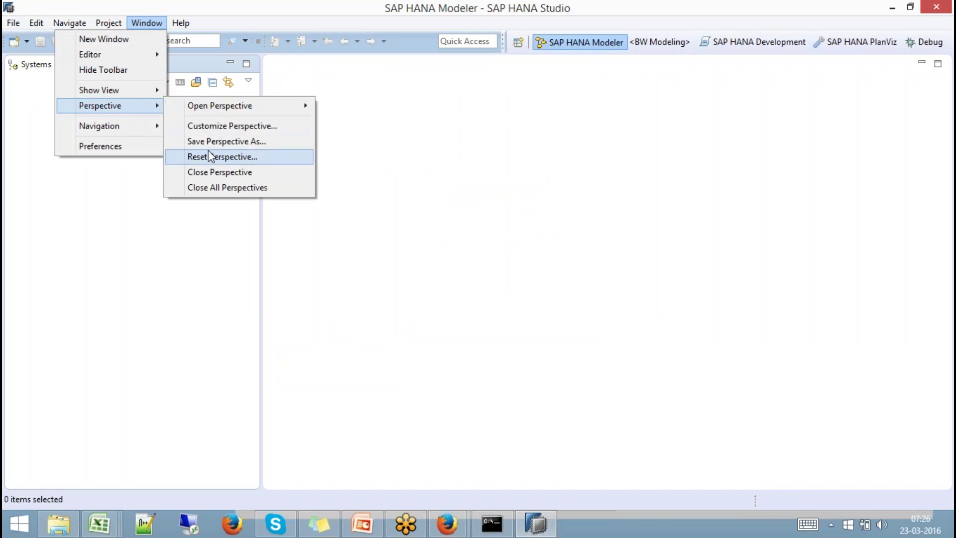
{"action": "left_click", "coordinate": [209, 156]}
{"action": "left_click", "coordinate": [550, 268]}
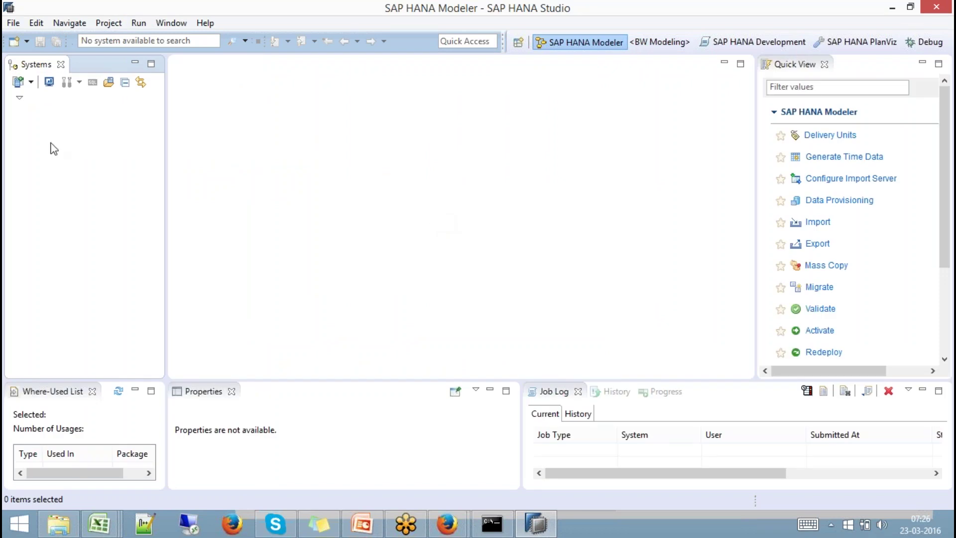
Activate the Where-Used List, Properties, Job Log and Quick View panels.
{"action": "left_click", "coordinate": [58, 391]}
{"action": "left_click", "coordinate": [198, 393]}
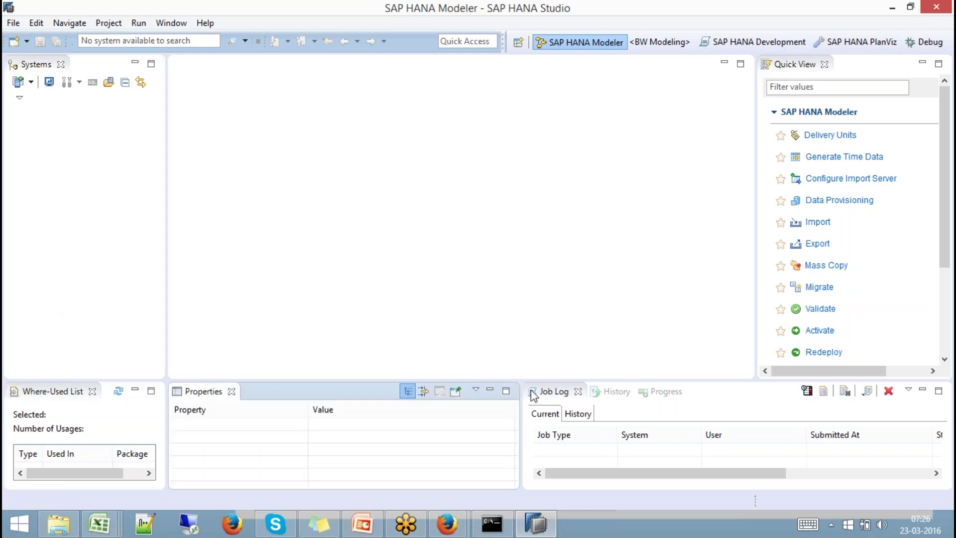
{"action": "left_click", "coordinate": [558, 392]}
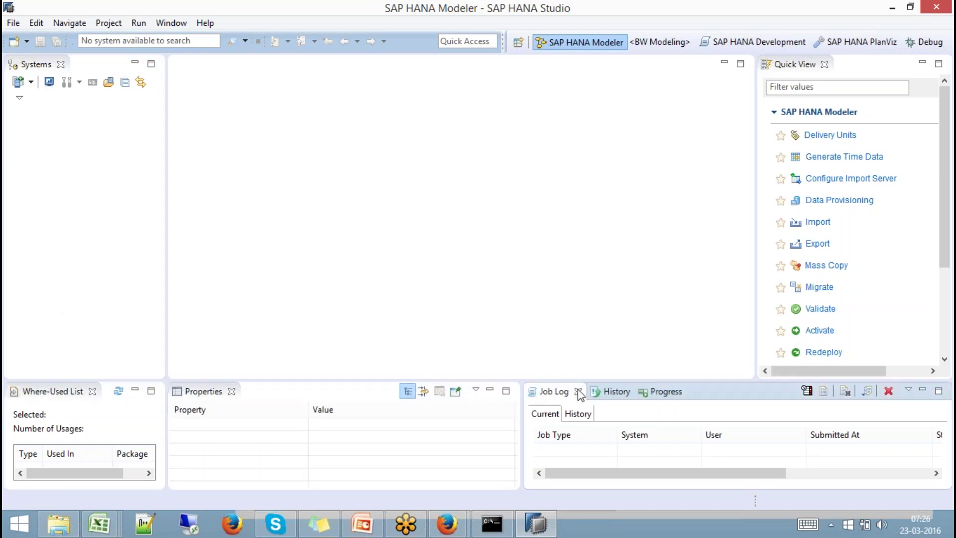
{"action": "left_click", "coordinate": [796, 66]}
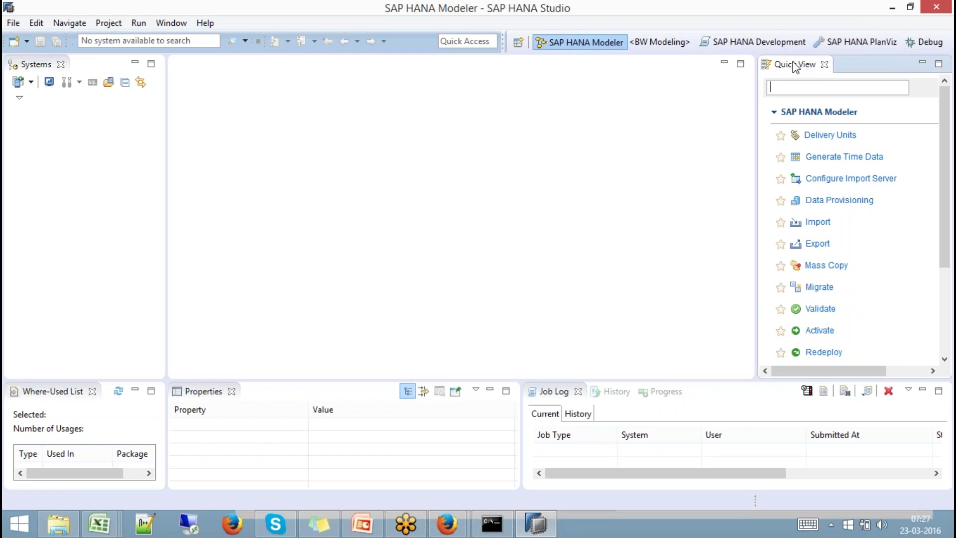
Switch to the SAP HANA Development perspective.
{"action": "left_click", "coordinate": [519, 43]}
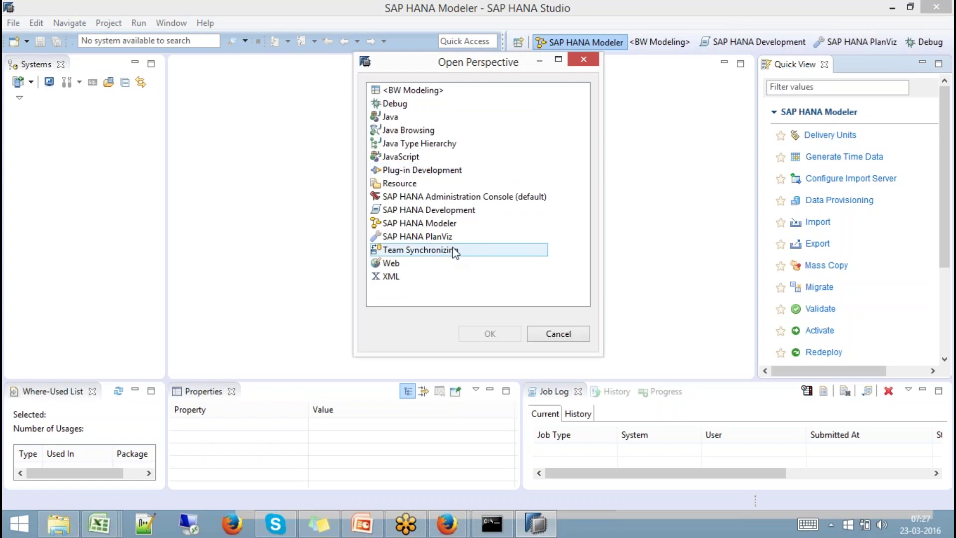
{"action": "left_click", "coordinate": [429, 211]}
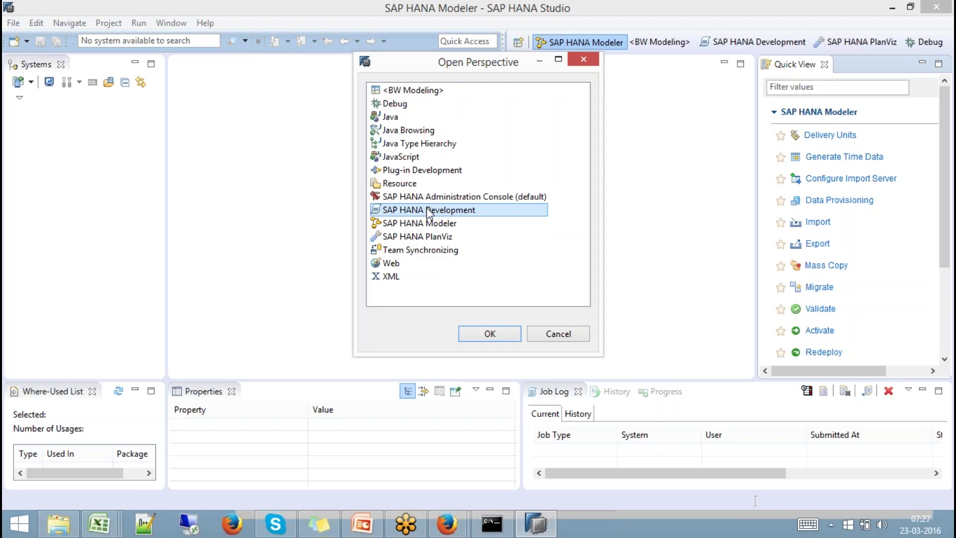
{"action": "left_click", "coordinate": [481, 333]}
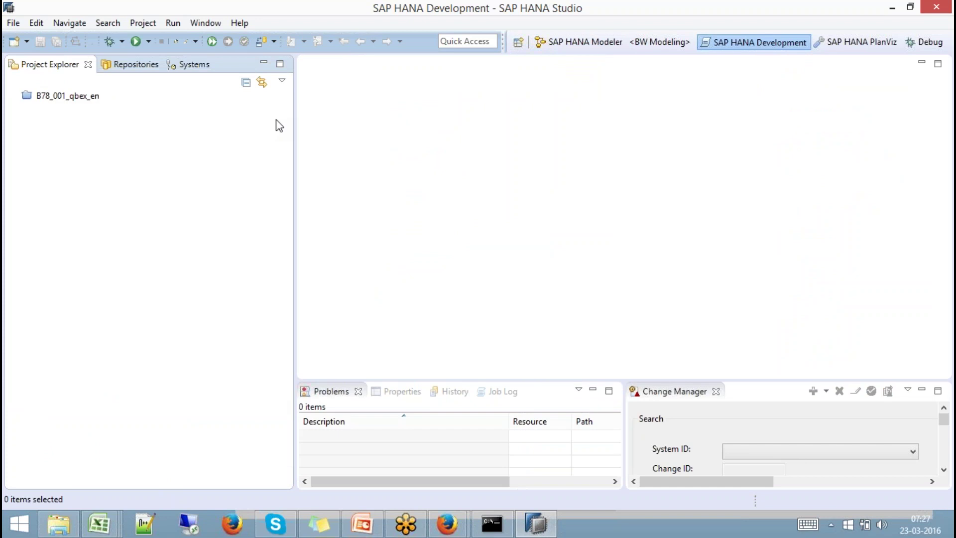
Check the Repositories, Systems and Project Explorer views, then reopen the perspective list.
{"action": "left_click", "coordinate": [172, 64]}
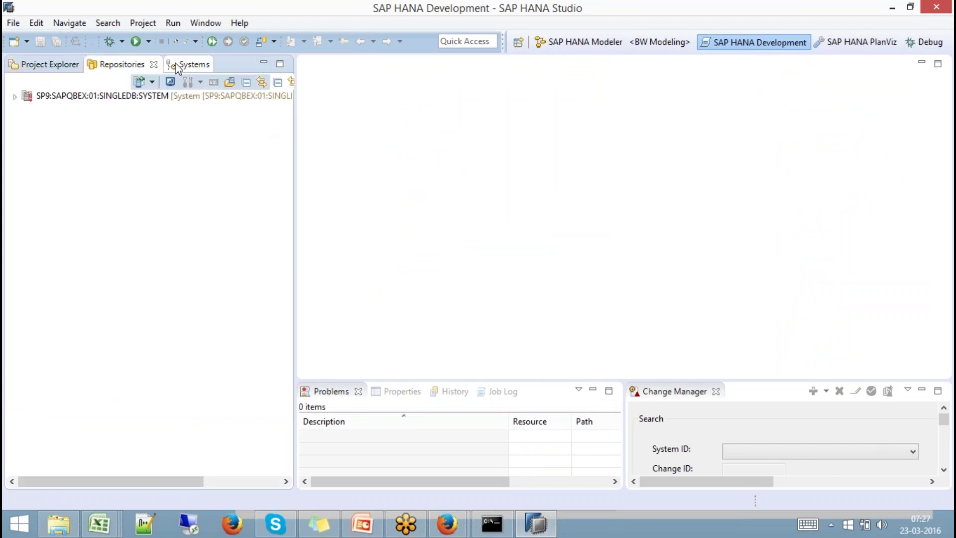
{"action": "left_click", "coordinate": [124, 64]}
{"action": "left_click", "coordinate": [49, 66]}
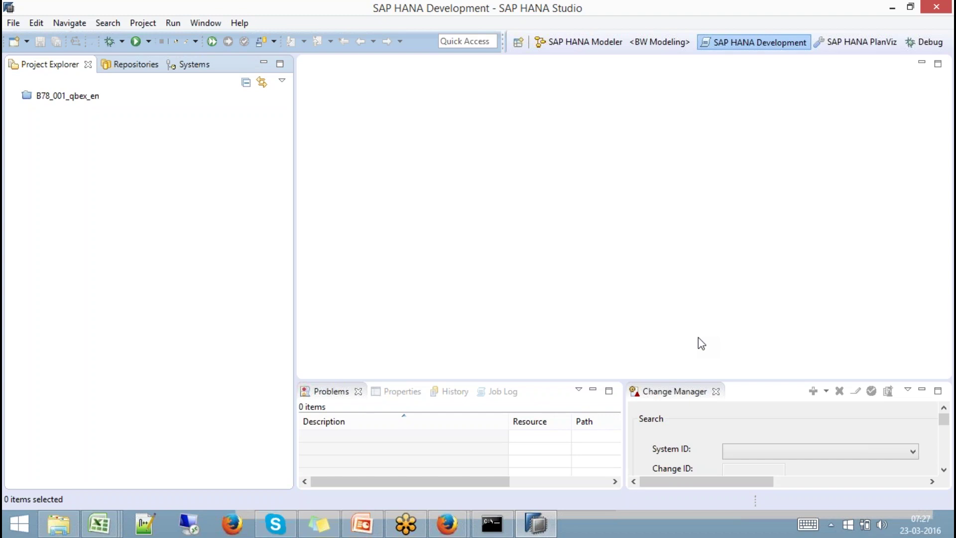
{"action": "left_click", "coordinate": [518, 43]}
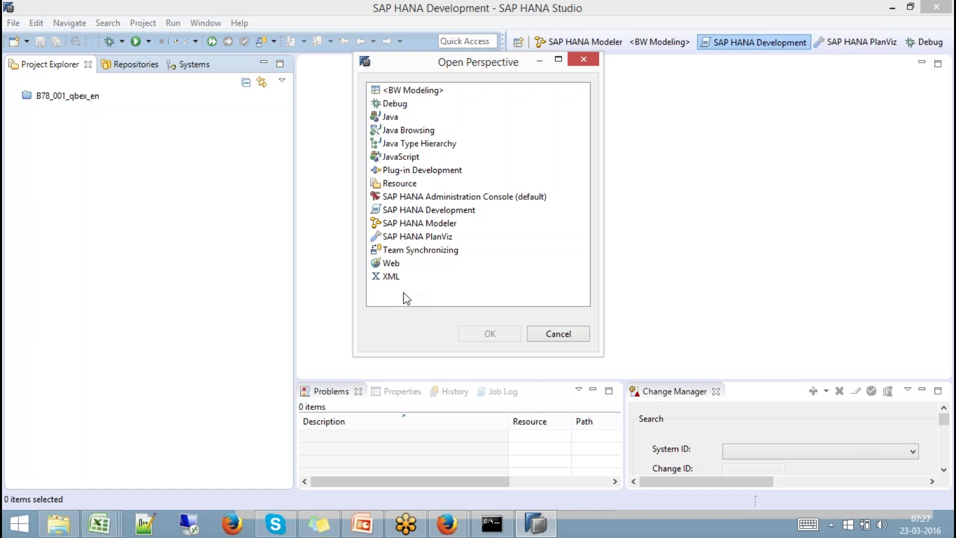
Switch back to the SAP HANA Modeler perspective and widen the Systems panel.
{"action": "left_click", "coordinate": [577, 335]}
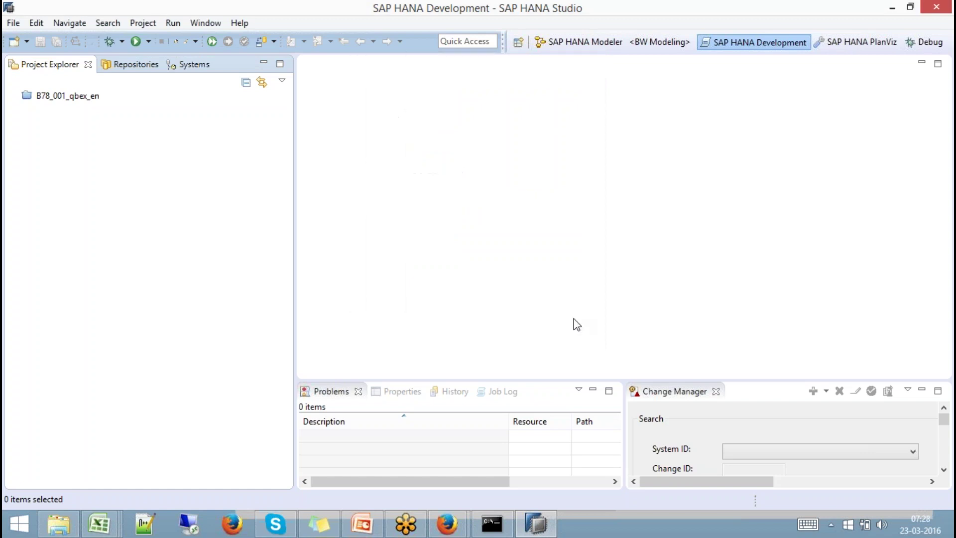
{"action": "left_click", "coordinate": [519, 43]}
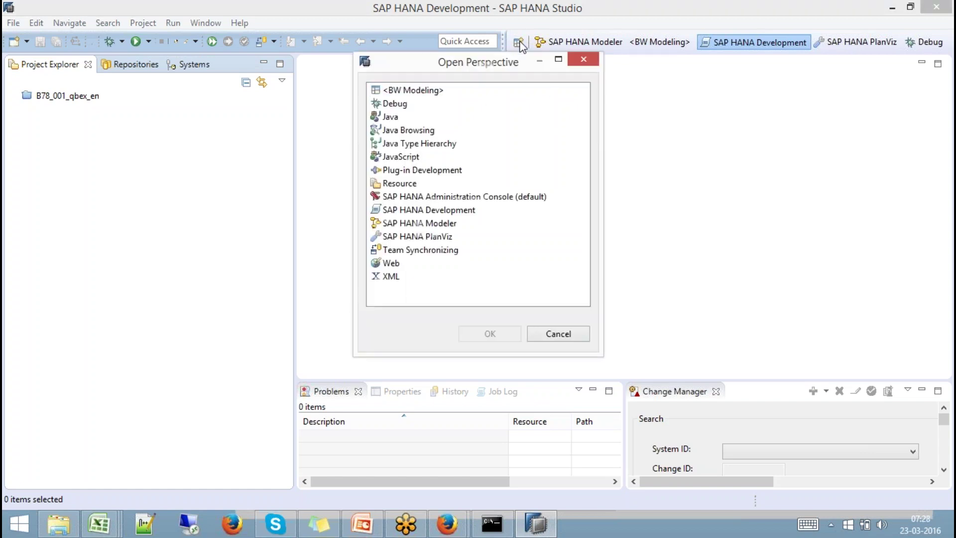
{"action": "double_click", "coordinate": [424, 223]}
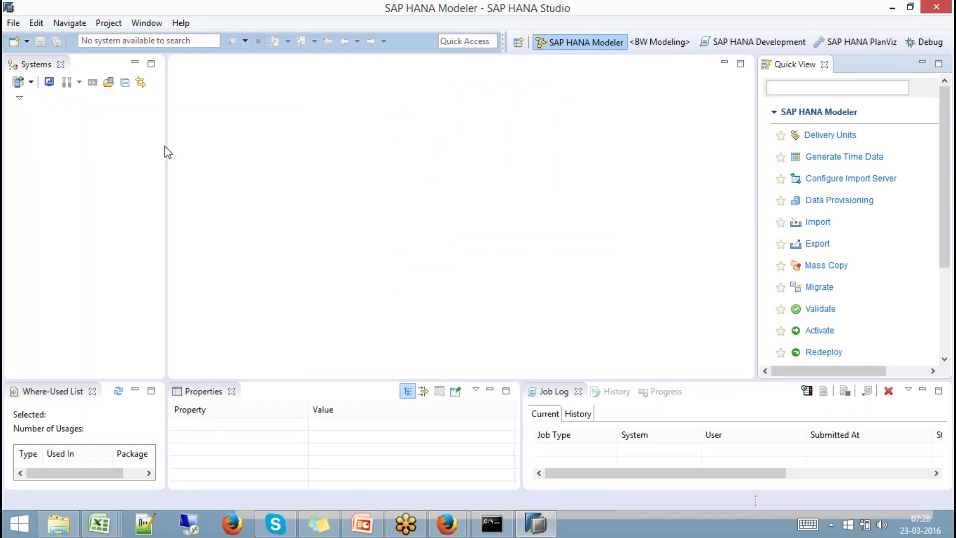
{"action": "left_click_drag", "start_coordinate": [166, 141], "coordinate": [248, 158]}
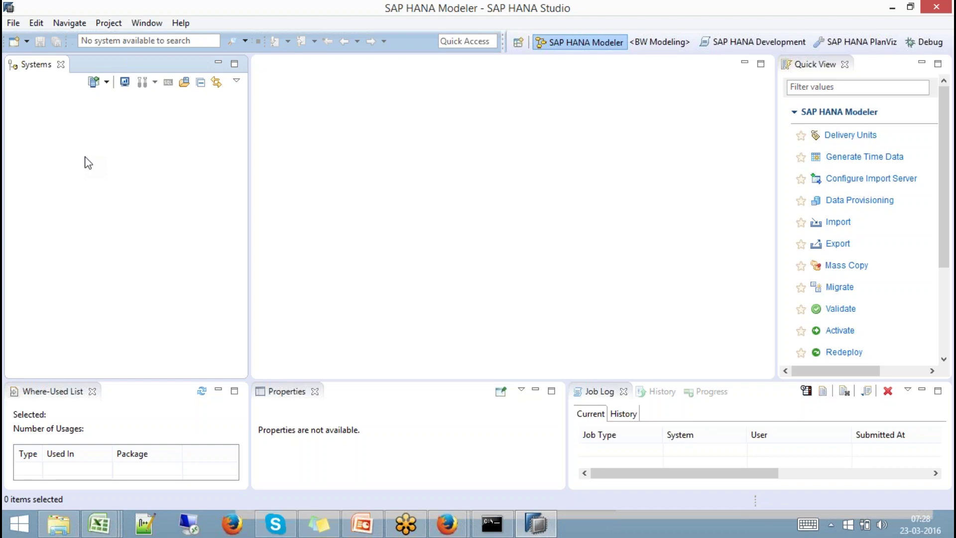
Add a system with host sapqbex, instance 01 and description 'Qbex HANA System'.
{"action": "right_click", "coordinate": [59, 148]}
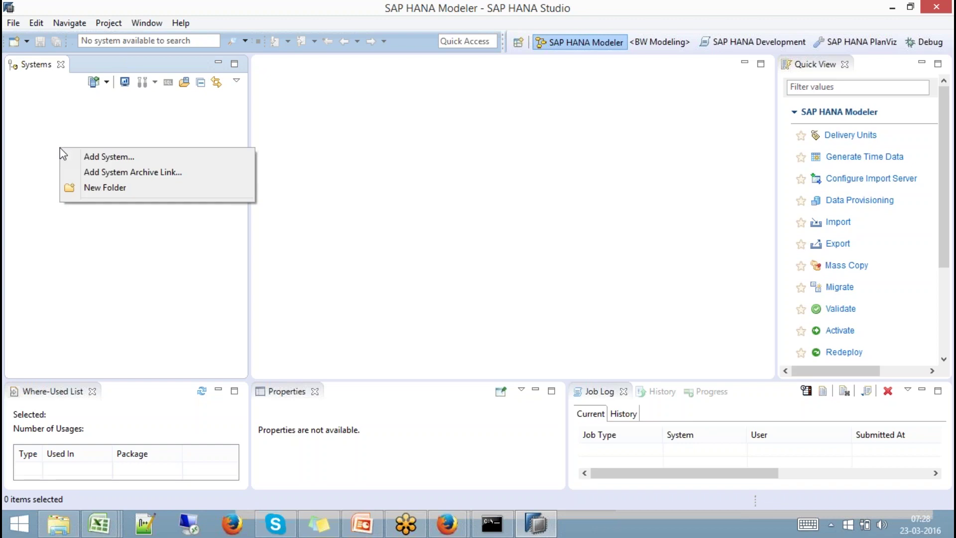
{"action": "left_click", "coordinate": [116, 158]}
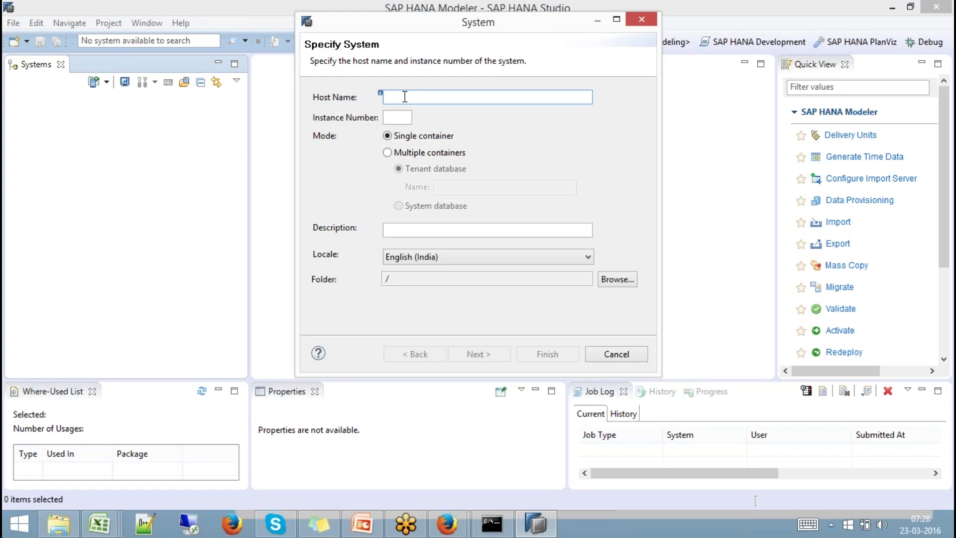
{"action": "type", "text": "sapqbex"}
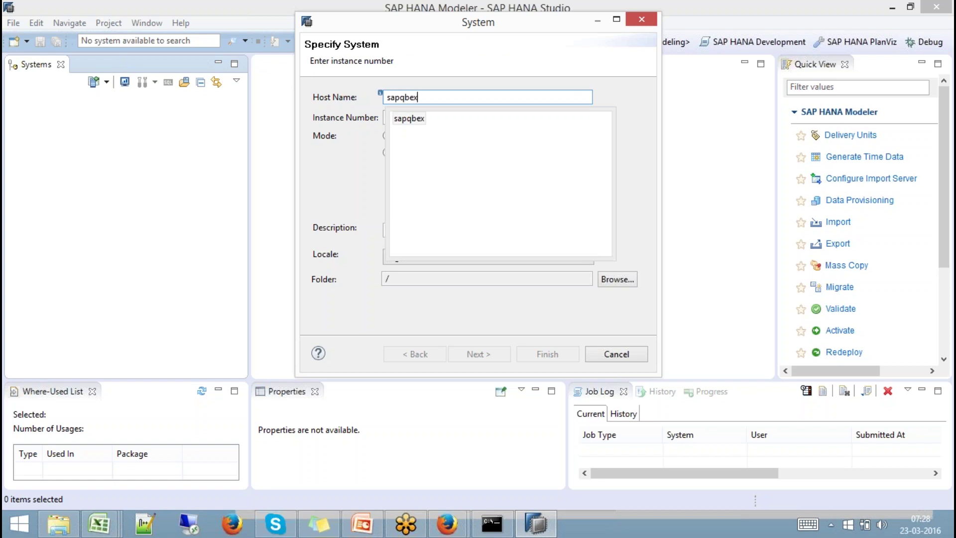
{"action": "left_click", "coordinate": [416, 119]}
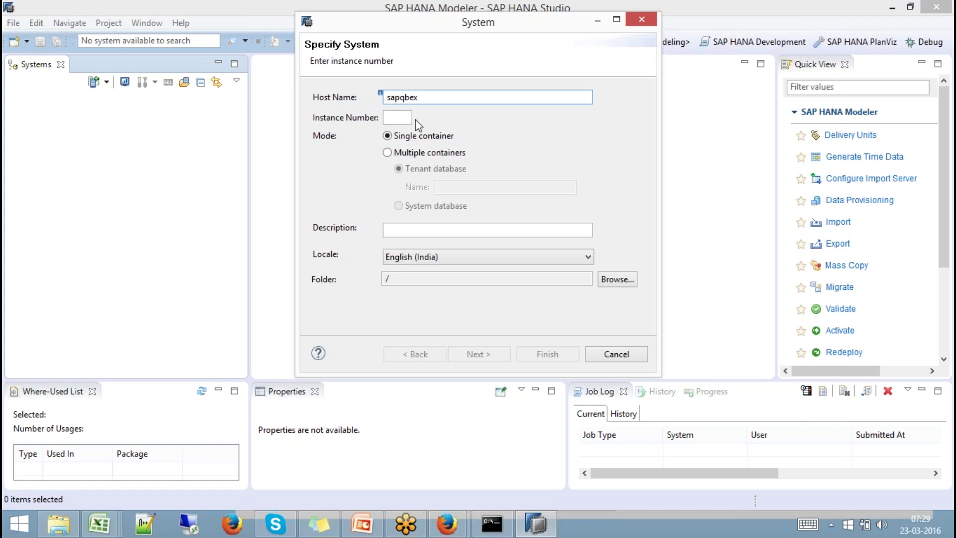
{"action": "left_click", "coordinate": [401, 121]}
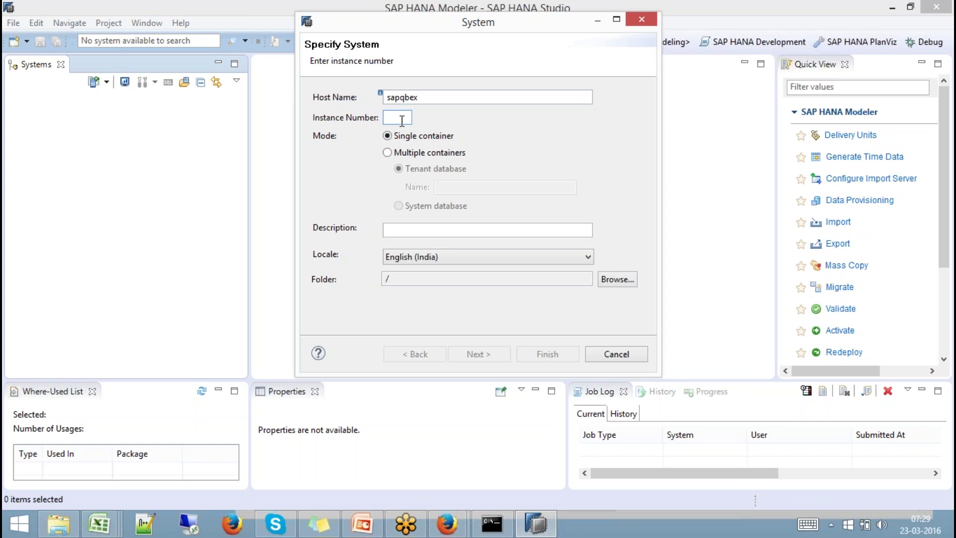
{"action": "type", "text": "00"}
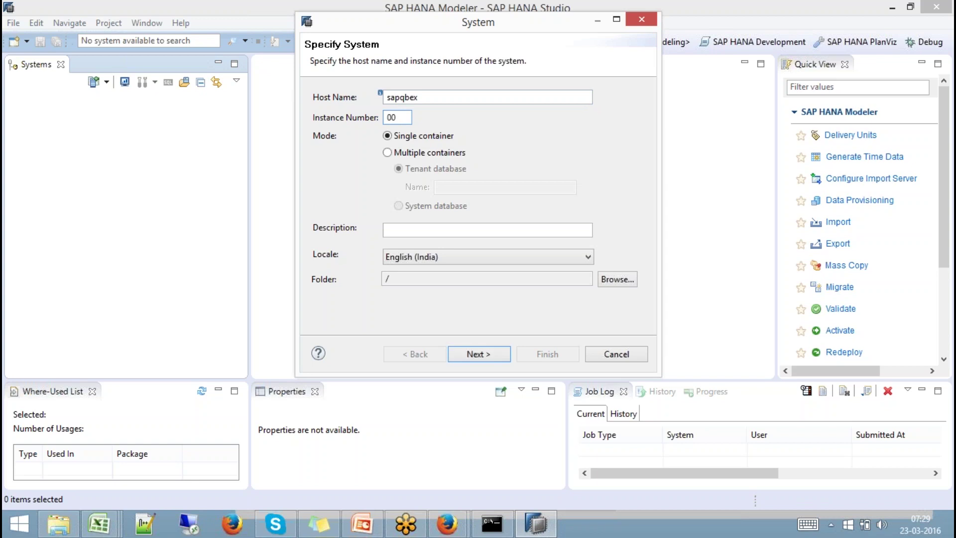
{"action": "key", "text": "BackSpace"}
{"action": "type", "text": "1"}
{"action": "left_click", "coordinate": [435, 229]}
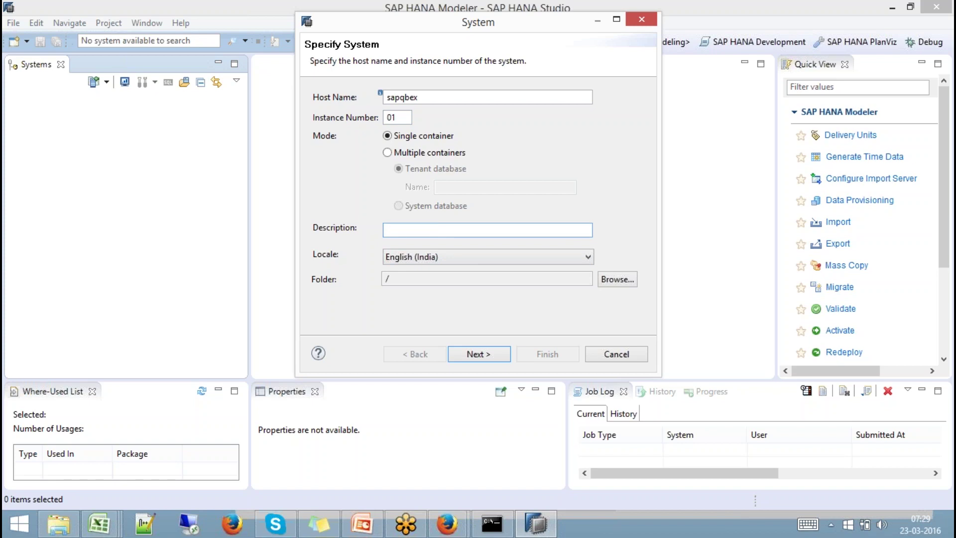
{"action": "type", "text": "Qbex HANA System"}
{"action": "left_click", "coordinate": [481, 352]}
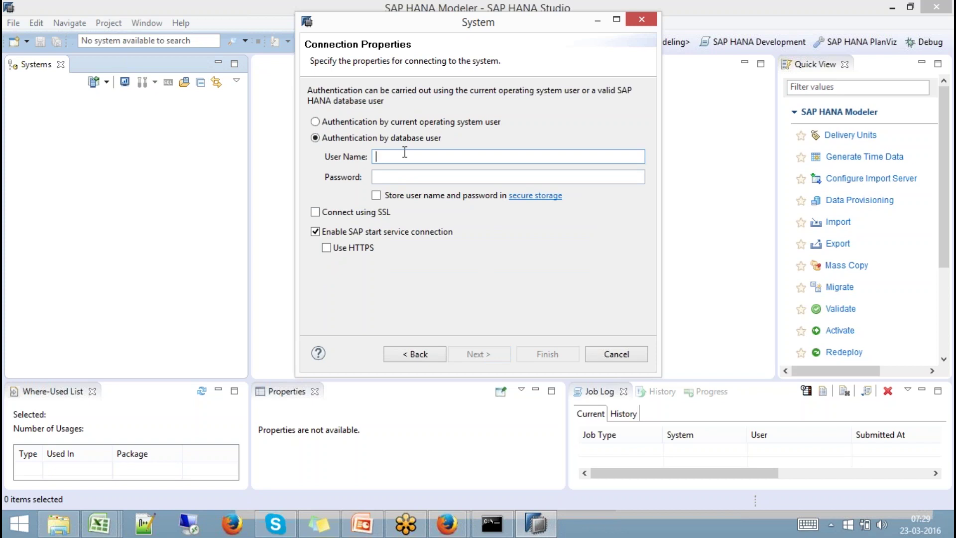
Enter user SYSTEM and its password, and finish adding the system.
{"action": "type", "text": "ABH"}
{"action": "key", "text": "BackSpace"}
{"action": "key", "text": "BackSpace"}
{"action": "key", "text": "BackSpace"}
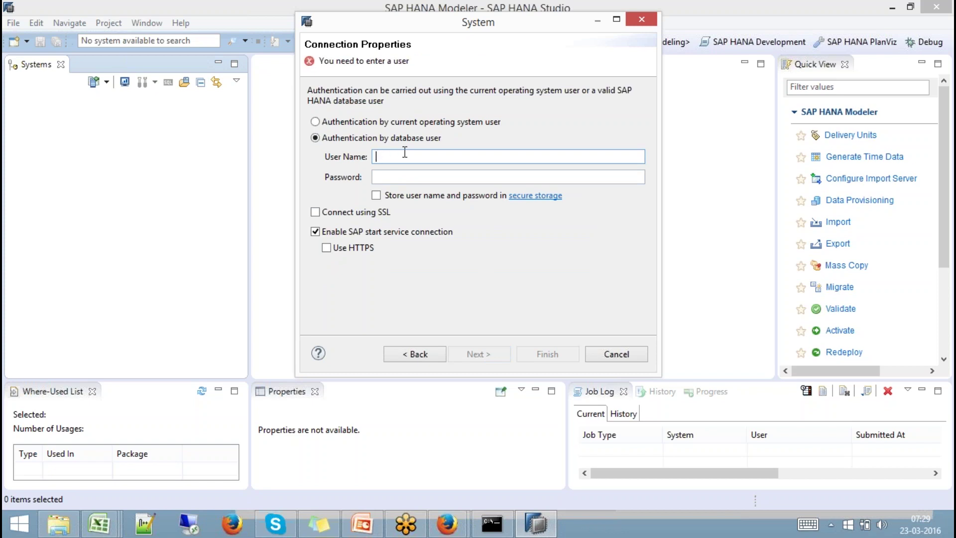
{"action": "type", "text": "SYSTEM"}
{"action": "key", "text": "Tab"}
{"action": "type", "text": "*********"}
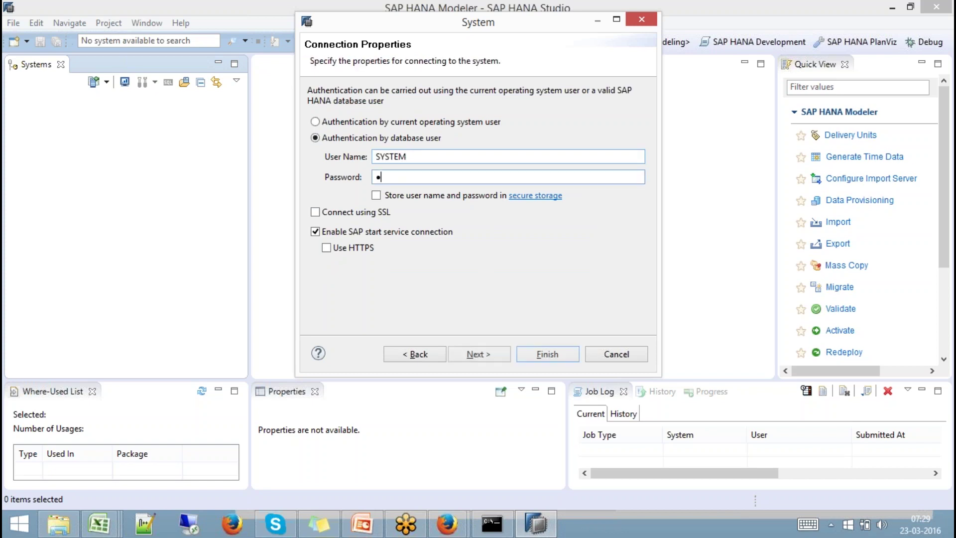
{"action": "type", "text": "*"}
{"action": "key", "text": "Return"}
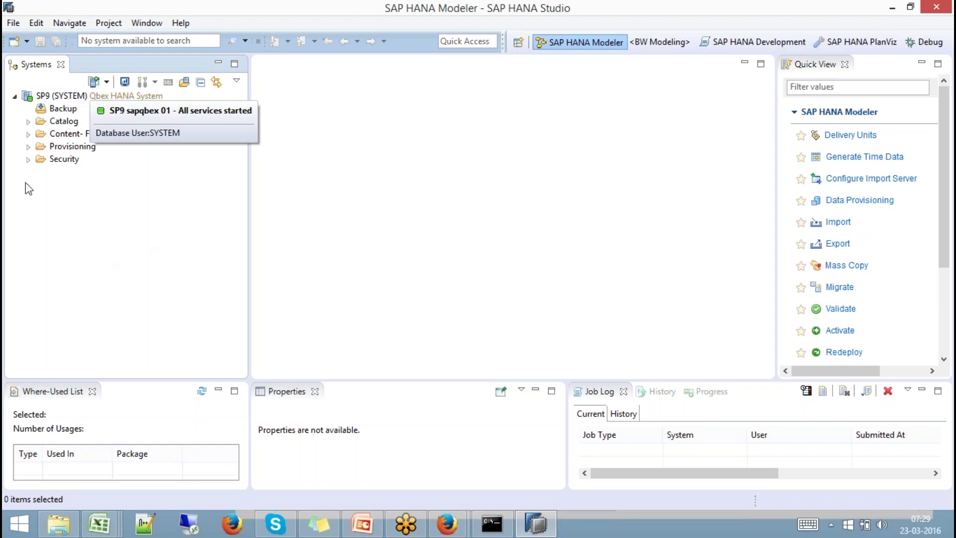
Collapse the SP9 tree and log the SP9 (SYSTEM) system off.
{"action": "left_click", "coordinate": [16, 97]}
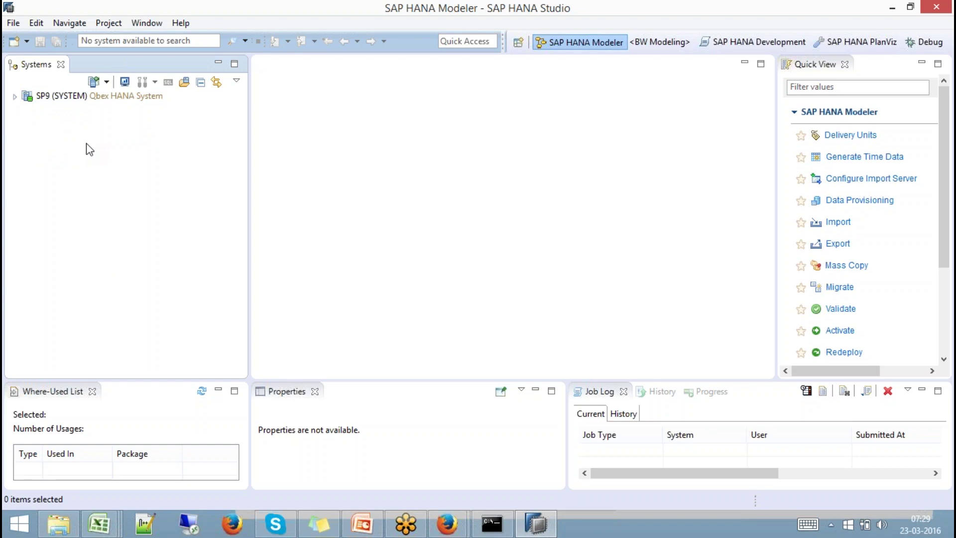
{"action": "left_click", "coordinate": [77, 97]}
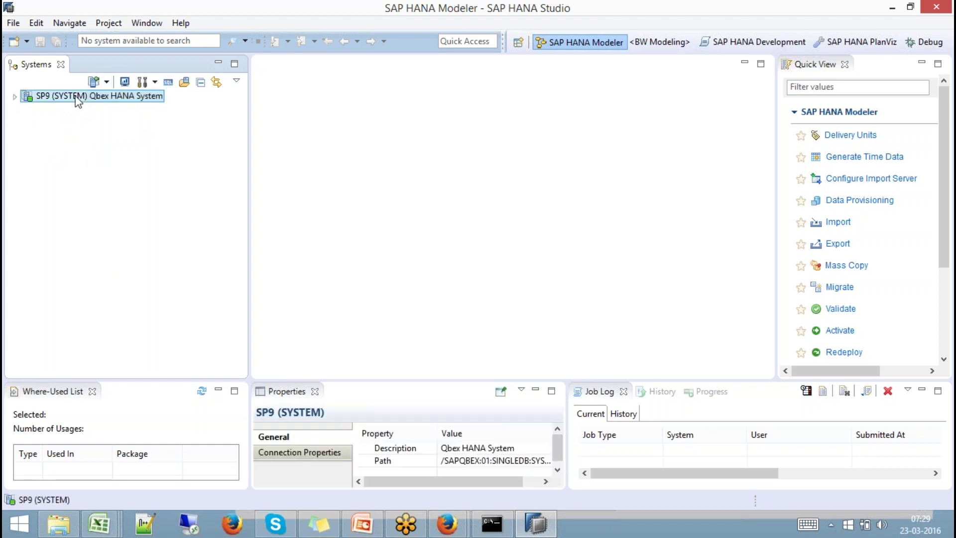
{"action": "right_click", "coordinate": [77, 101]}
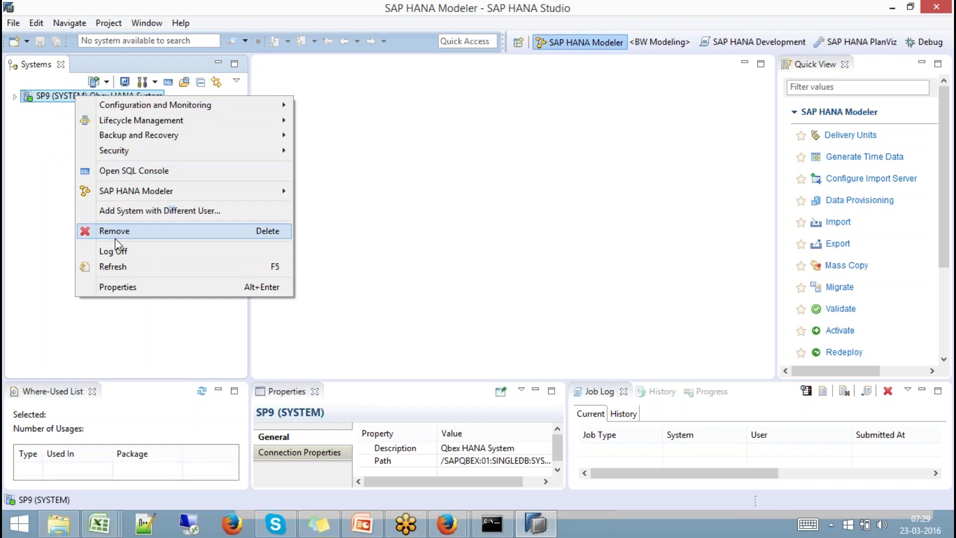
{"action": "left_click", "coordinate": [120, 251]}
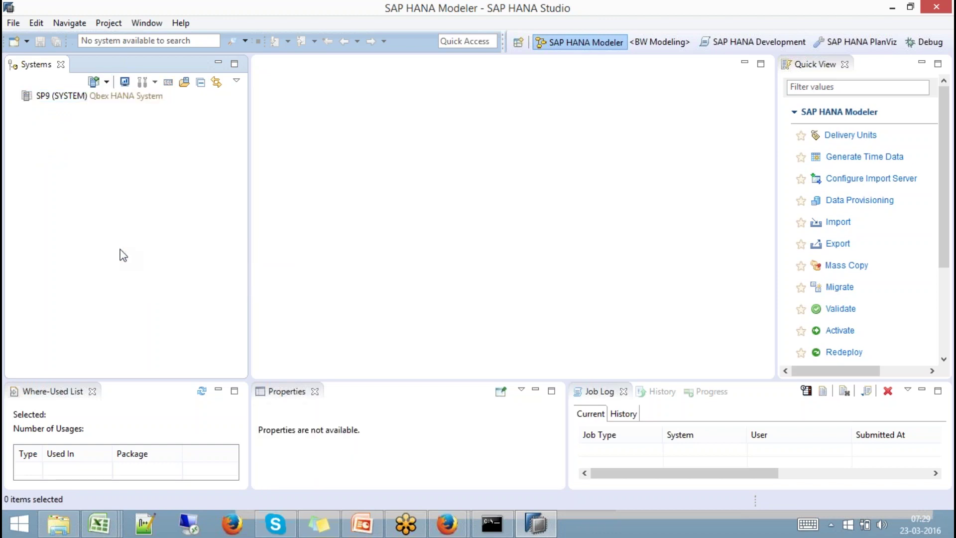
Log back on to SP9 with the database user's password and collapse its tree.
{"action": "left_click", "coordinate": [70, 98]}
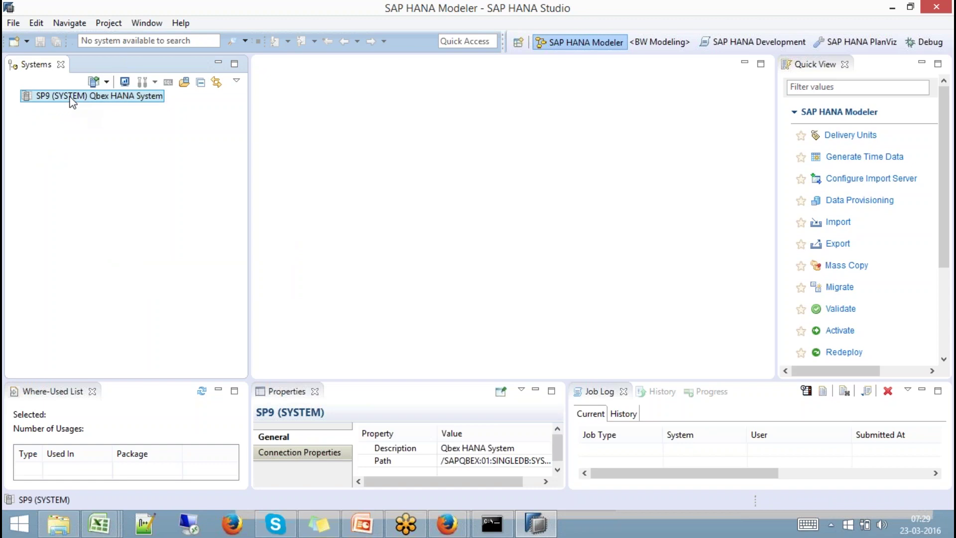
{"action": "right_click", "coordinate": [70, 99]}
{"action": "left_click", "coordinate": [115, 105]}
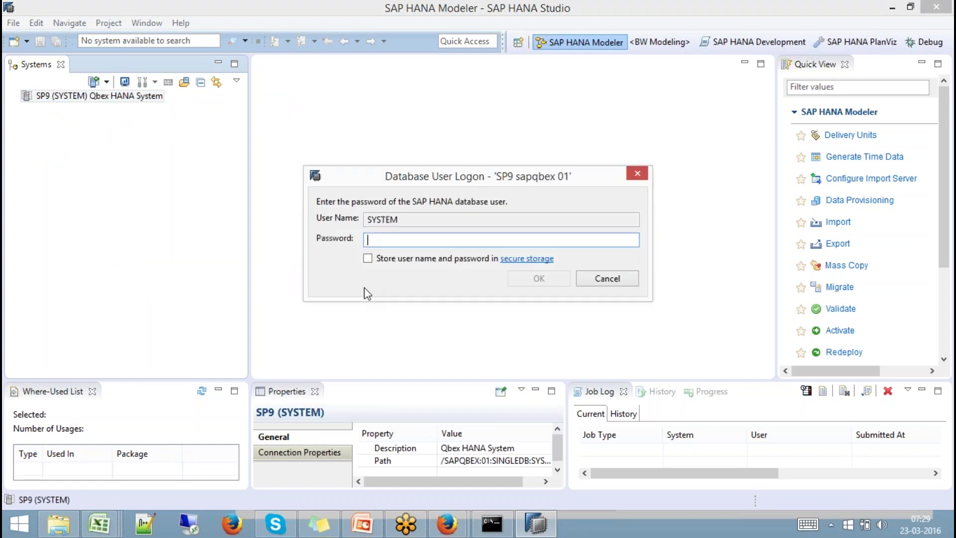
{"action": "type", "text": "•••••••••"}
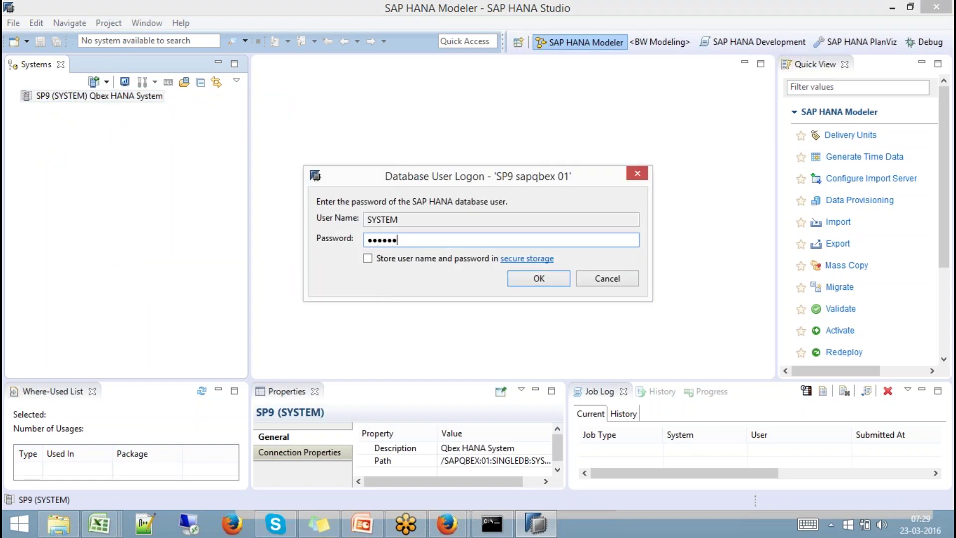
{"action": "key", "text": "Return"}
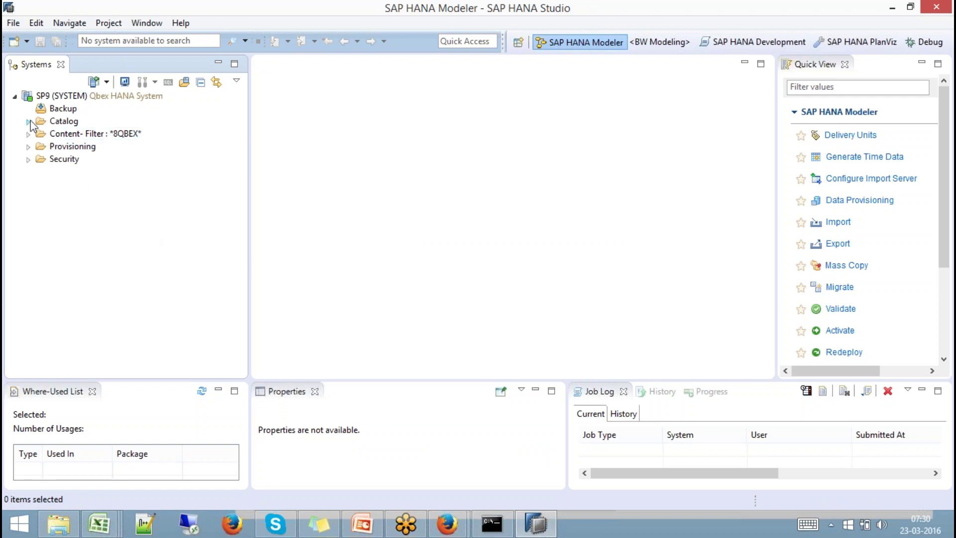
{"action": "left_click", "coordinate": [14, 97]}
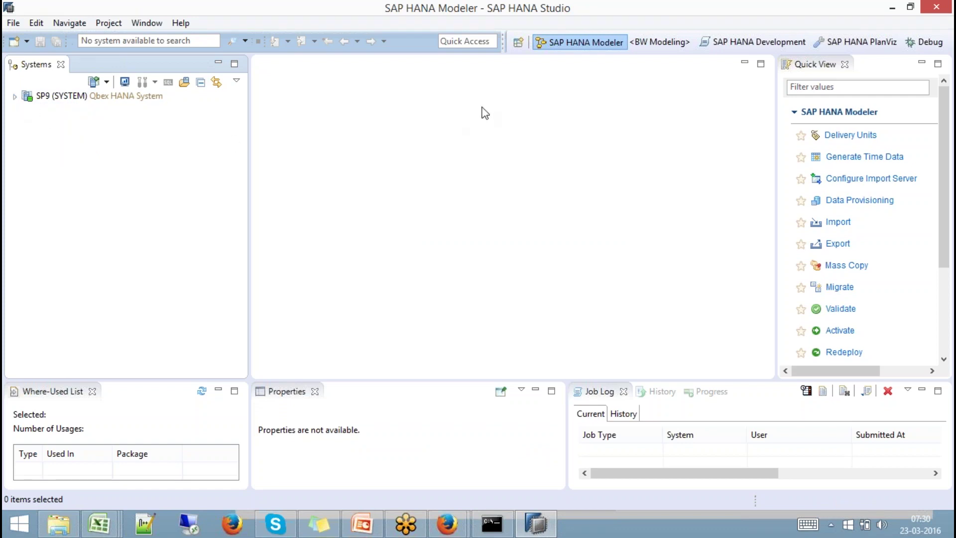
Switch to the BW Modeling perspective, cancelling the Open Perspective dialog before and after.
{"action": "left_click", "coordinate": [515, 47]}
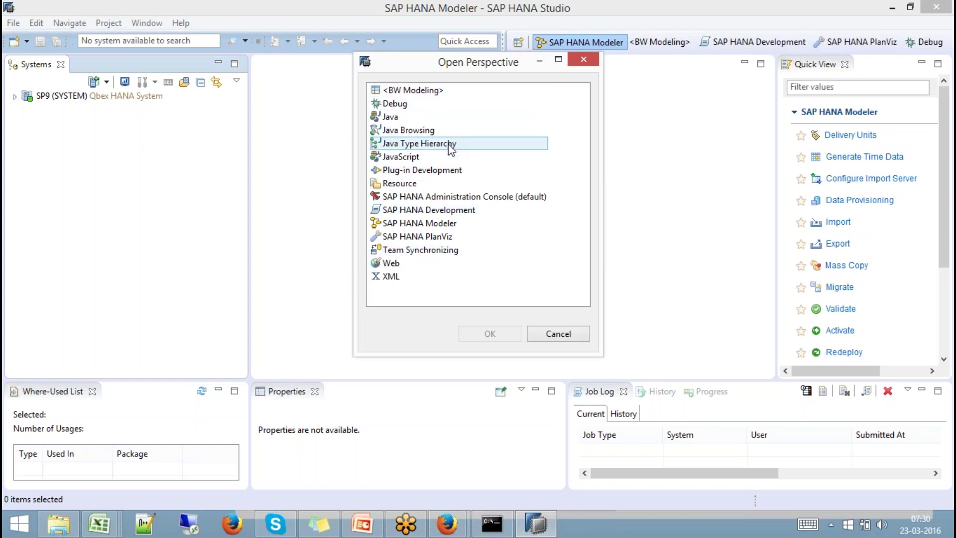
{"action": "left_click", "coordinate": [558, 334]}
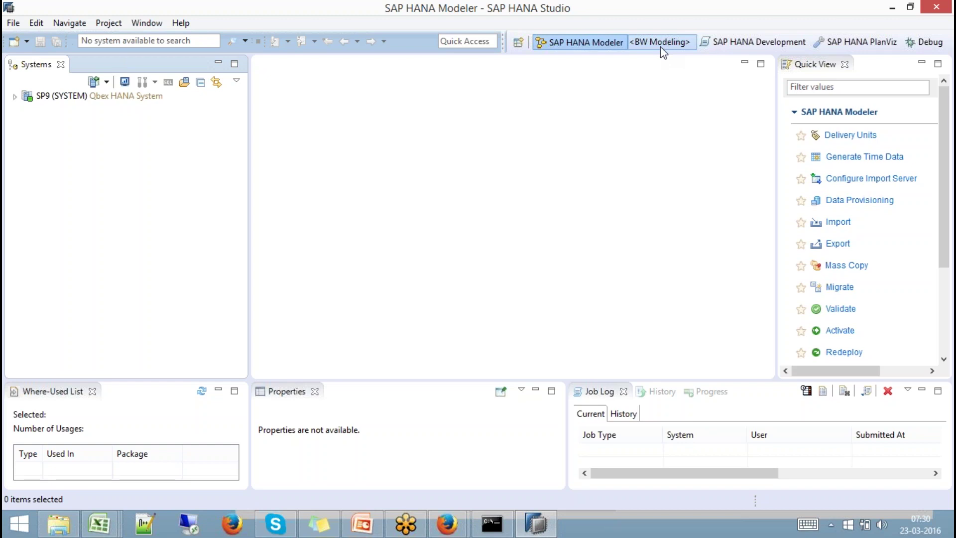
{"action": "left_click", "coordinate": [678, 45]}
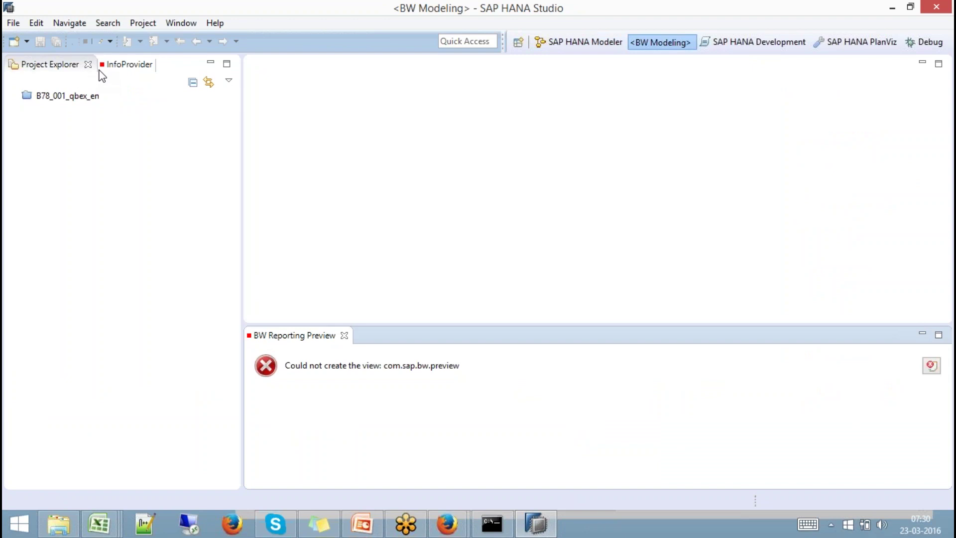
{"action": "left_click", "coordinate": [516, 44]}
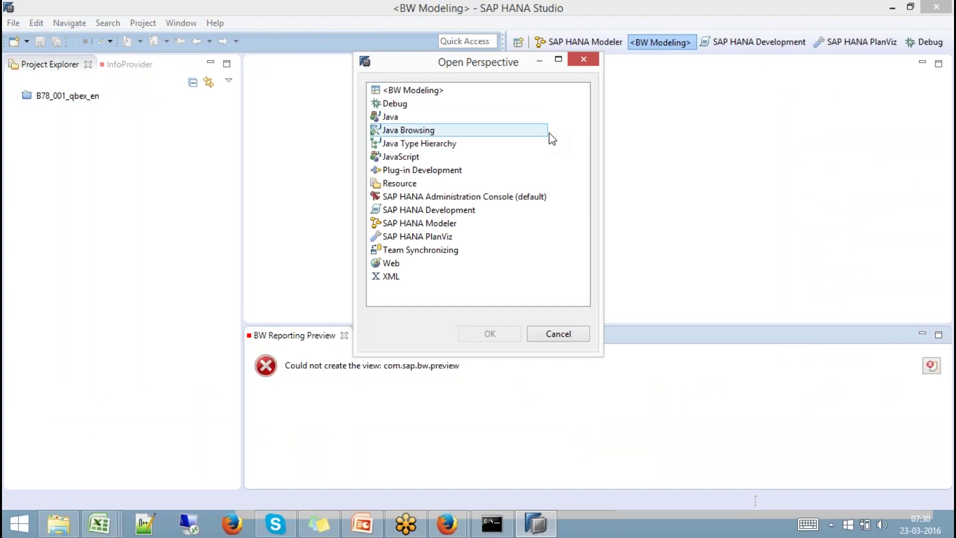
{"action": "left_click", "coordinate": [562, 340]}
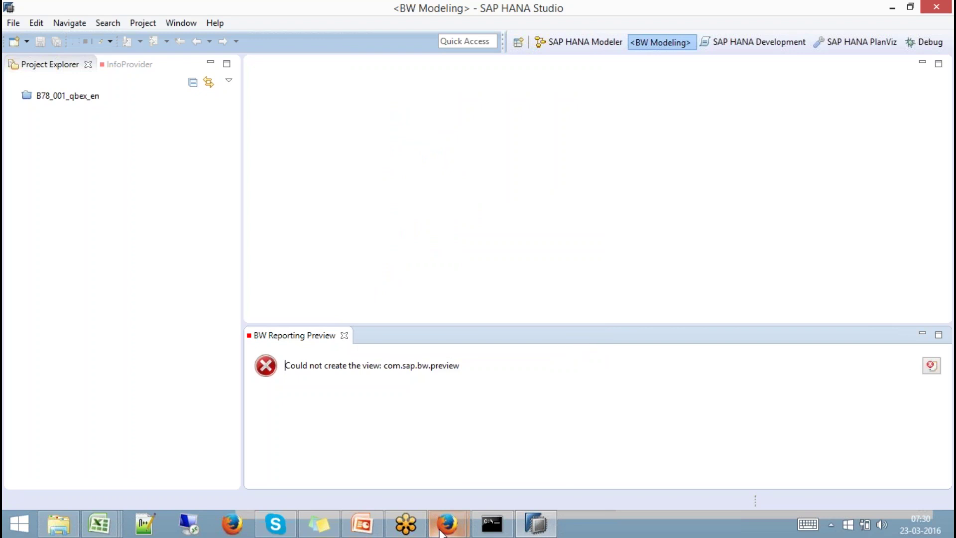
Close the SAP Service Marketplace window and bring Software Downloads forward.
{"action": "mouse_move", "coordinate": [447, 523]}
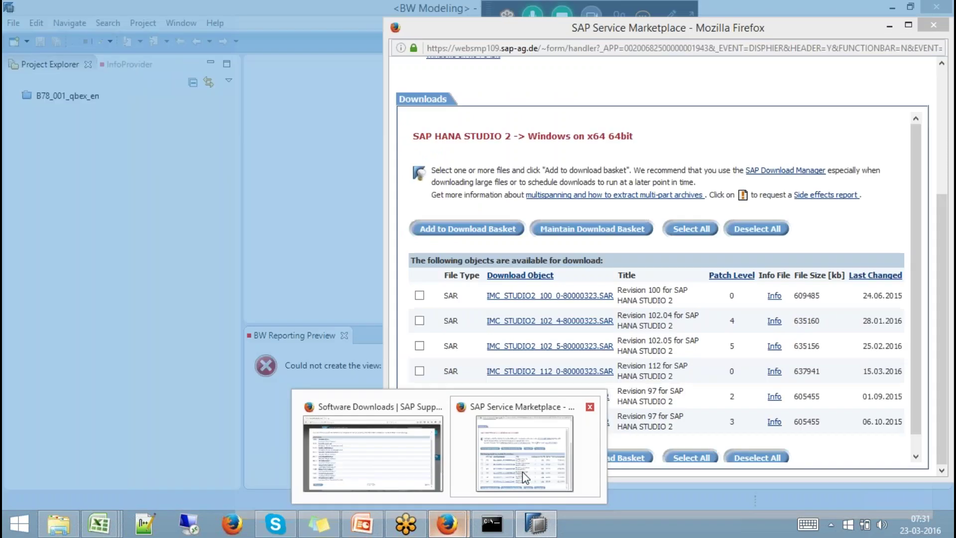
{"action": "left_click", "coordinate": [522, 471]}
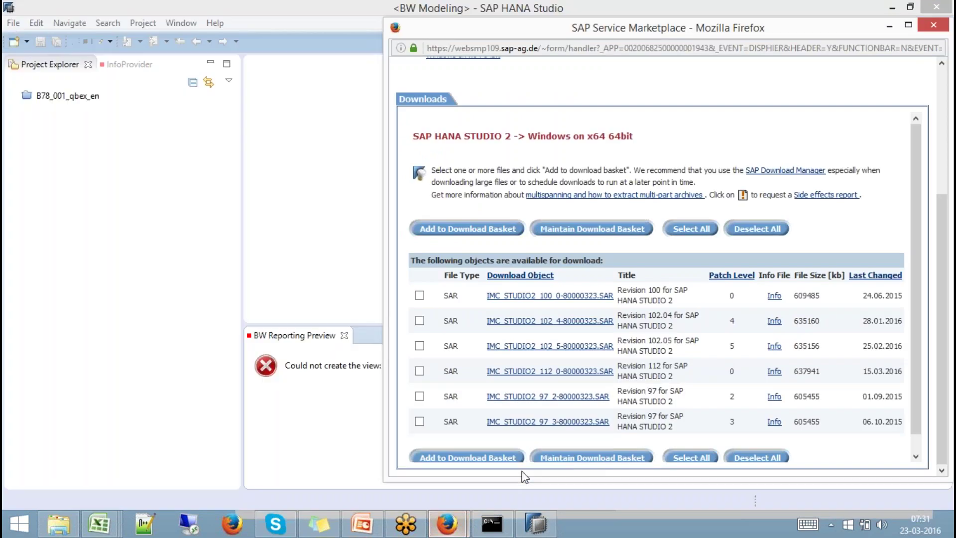
{"action": "left_click", "coordinate": [936, 25]}
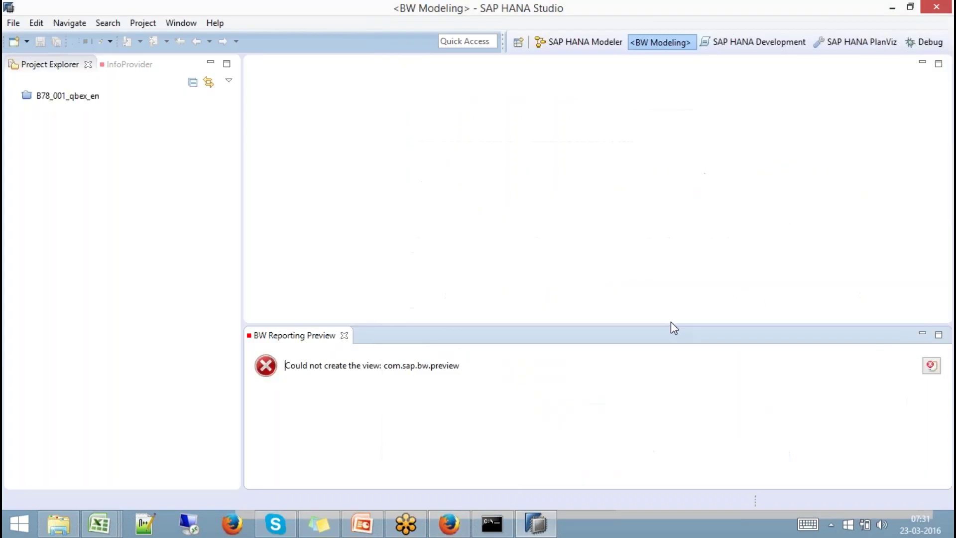
{"action": "left_click", "coordinate": [448, 521]}
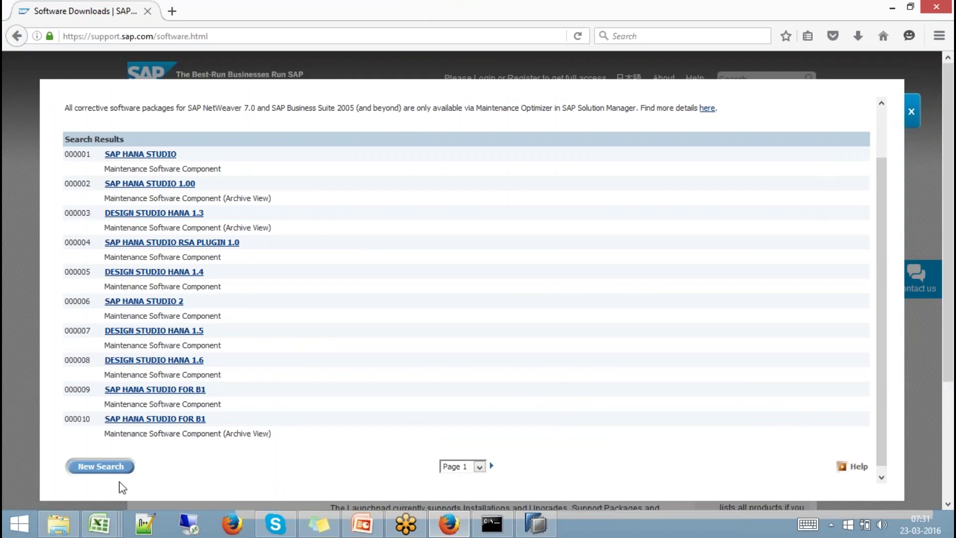
Search the Download Center for 'SAP BW Modelling Tools'.
{"action": "left_click", "coordinate": [84, 466]}
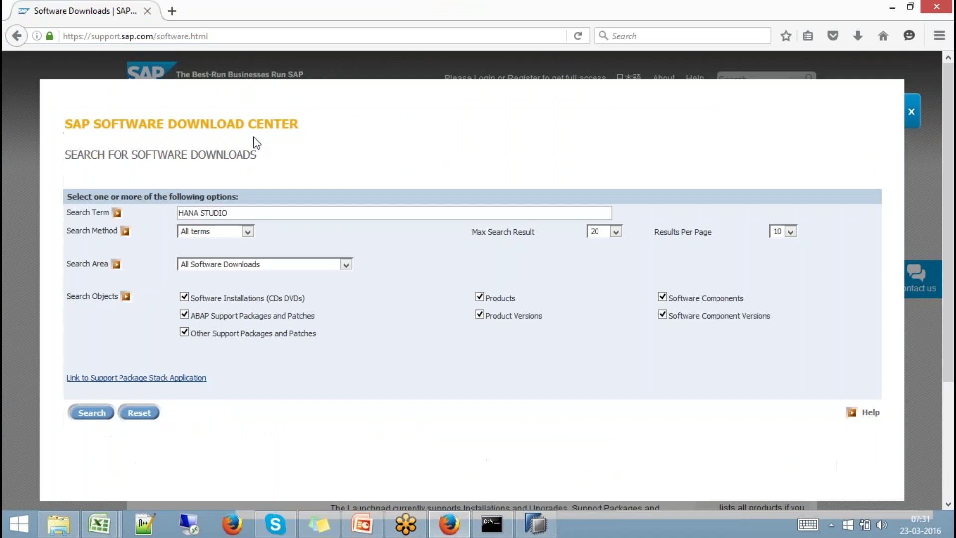
{"action": "left_click_drag", "start_coordinate": [237, 215], "coordinate": [83, 218]}
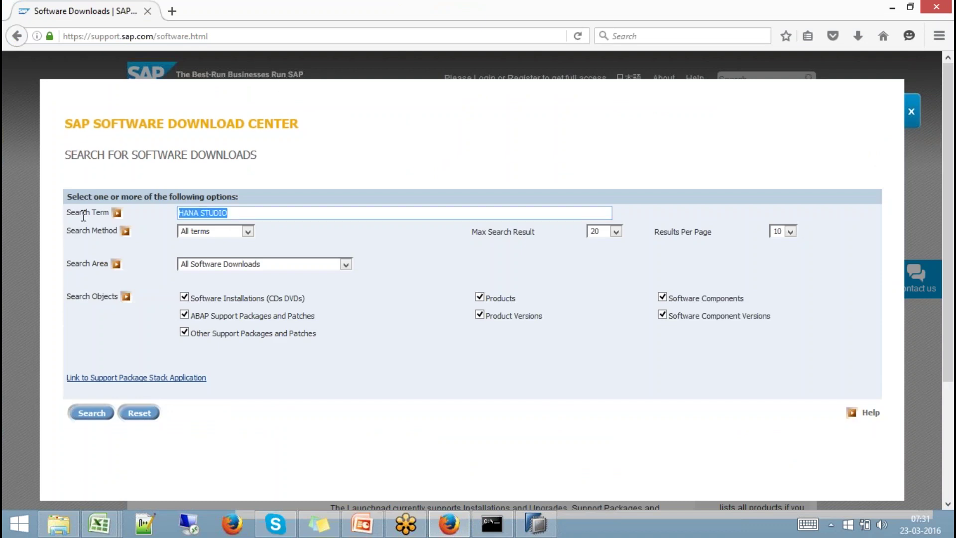
{"action": "type", "text": "SAP BW "}
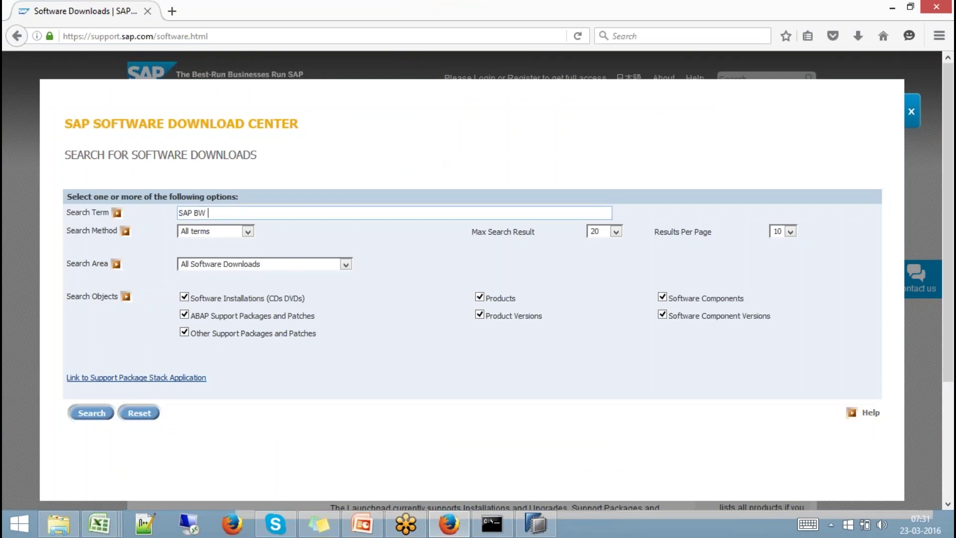
{"action": "type", "text": "Modelling Tools"}
{"action": "left_click", "coordinate": [91, 413]}
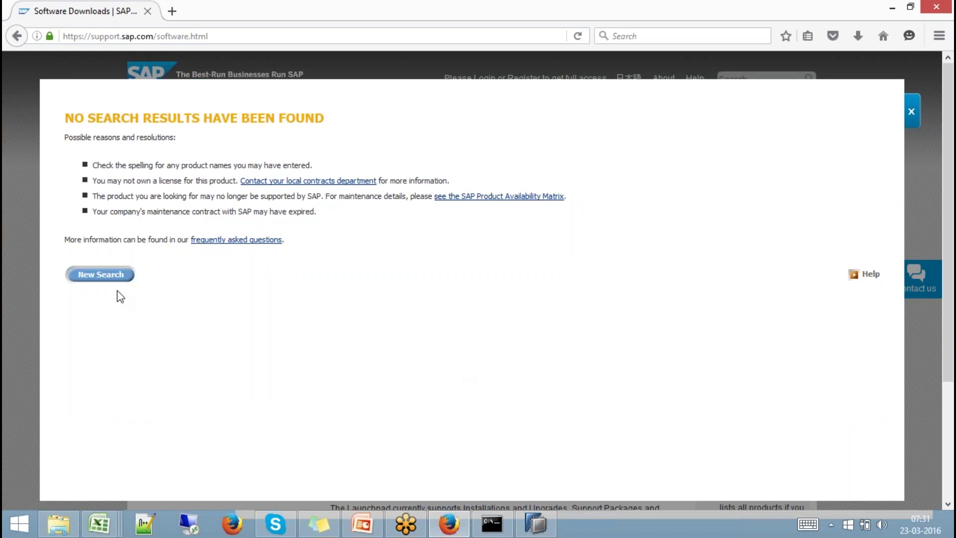
Retry the search with the term shortened to 'SAP BW MODELLING'.
{"action": "left_click", "coordinate": [102, 275]}
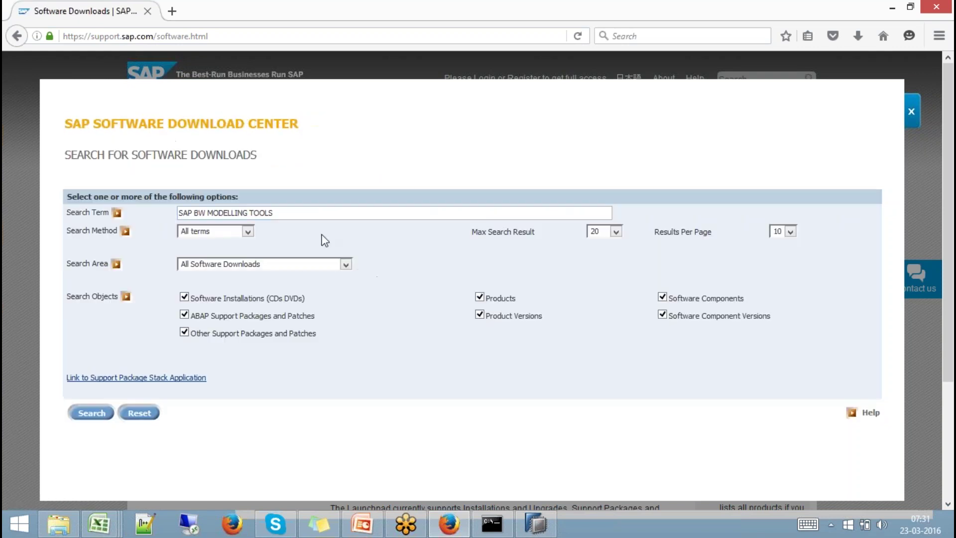
{"action": "left_click", "coordinate": [313, 212]}
{"action": "key", "text": "BackSpace"}
{"action": "key", "text": "BackSpace"}
{"action": "key", "text": "BackSpace"}
{"action": "key", "text": "BackSpace"}
{"action": "key", "text": "BackSpace"}
{"action": "left_click", "coordinate": [98, 414]}
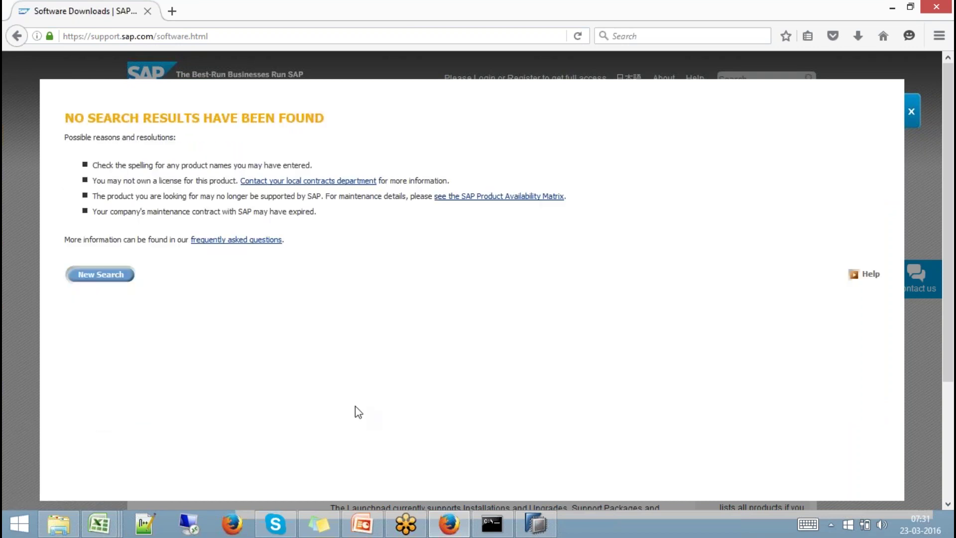
Correct the search term to 'SAP BW MODELING' and search again.
{"action": "left_click", "coordinate": [114, 276]}
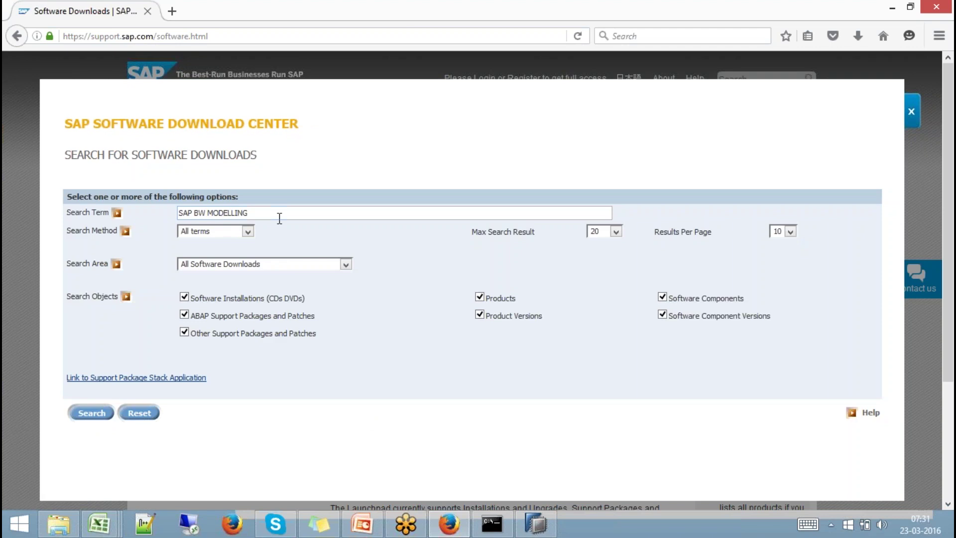
{"action": "type", "text": "ecliopse"}
{"action": "key", "text": "BackSpace"}
{"action": "key", "text": "BackSpace"}
{"action": "key", "text": "BackSpace"}
{"action": "key", "text": "BackSpace"}
{"action": "key", "text": "BackSpace"}
{"action": "type", "text": "ipse"}
{"action": "key", "text": "BackSpace"}
{"action": "key", "text": "BackSpace"}
{"action": "key", "text": "BackSpace"}
{"action": "key", "text": "BackSpace"}
{"action": "key", "text": "BackSpace"}
{"action": "key", "text": "BackSpace"}
{"action": "key", "text": "BackSpace"}
{"action": "key", "text": "BackSpace"}
{"action": "key", "text": "BackSpace"}
{"action": "key", "text": "BackSpace"}
{"action": "key", "text": "BackSpace"}
{"action": "key", "text": "BackSpace"}
{"action": "type", "text": "ing"}
{"action": "left_click", "coordinate": [106, 415]}
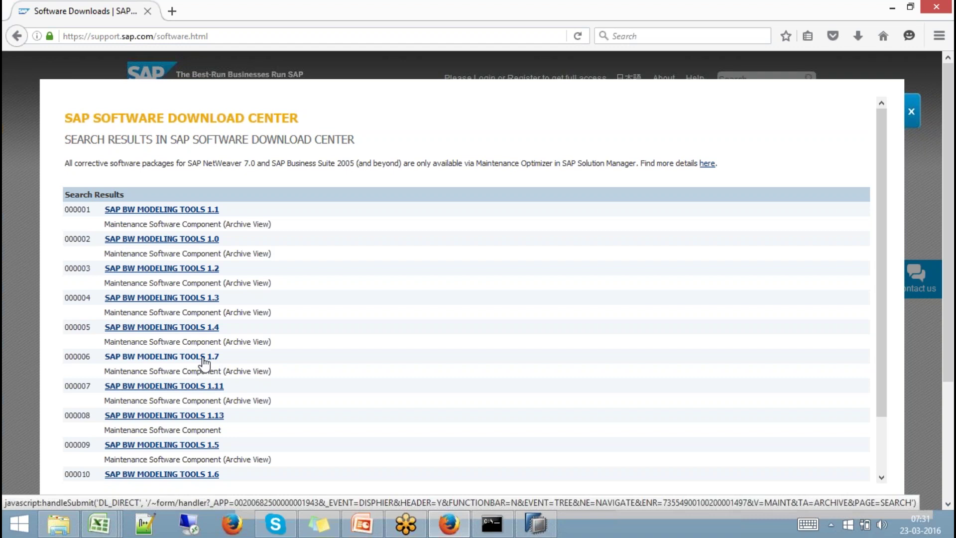
View the OS-independent files for SAP BW MODELING TOOLS 1.7, then switch to File Explorer.
{"action": "left_click", "coordinate": [204, 358]}
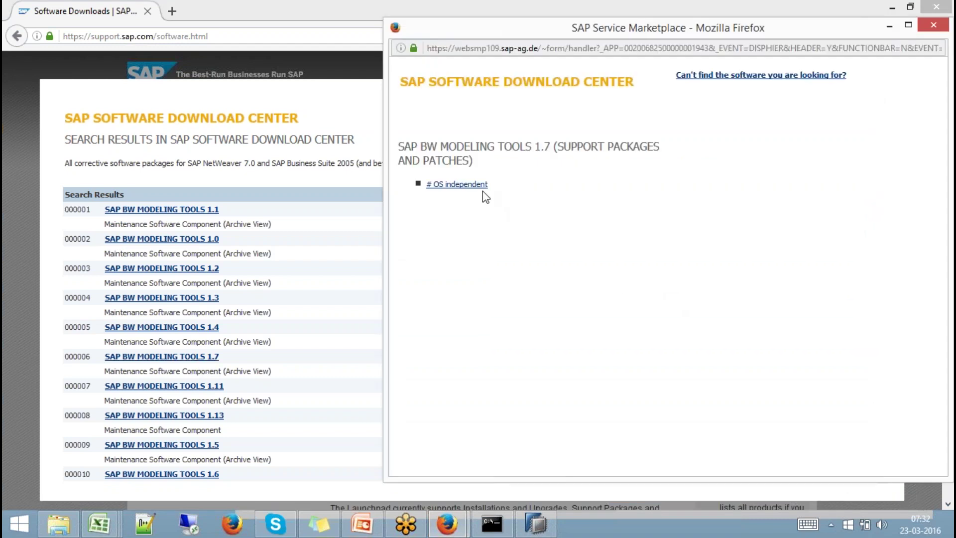
{"action": "left_click", "coordinate": [482, 190]}
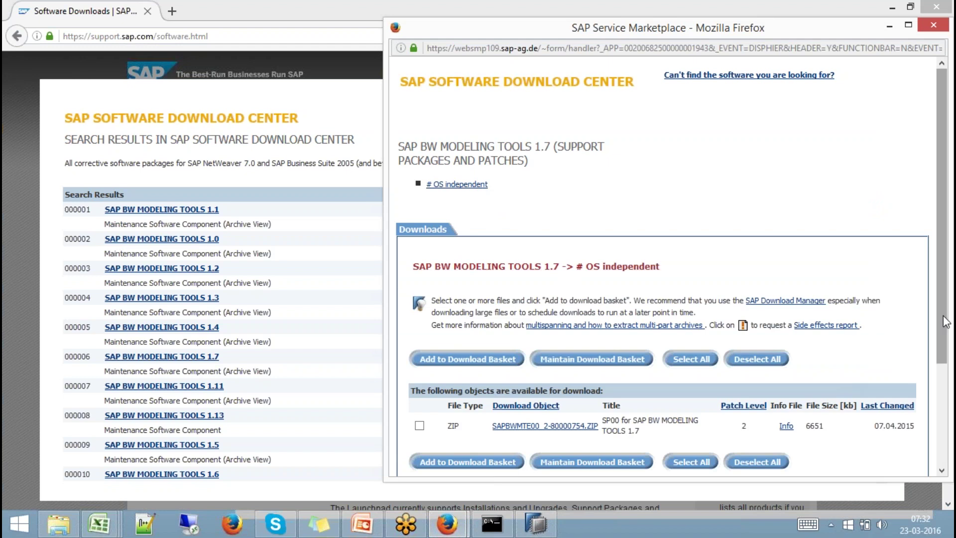
{"action": "left_click_drag", "start_coordinate": [943, 315], "coordinate": [946, 389]}
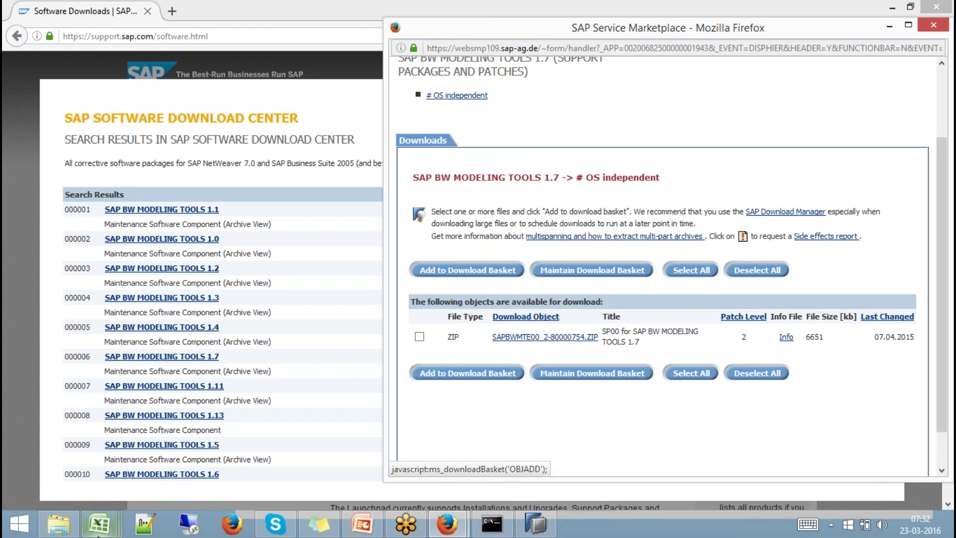
{"action": "left_click", "coordinate": [59, 523]}
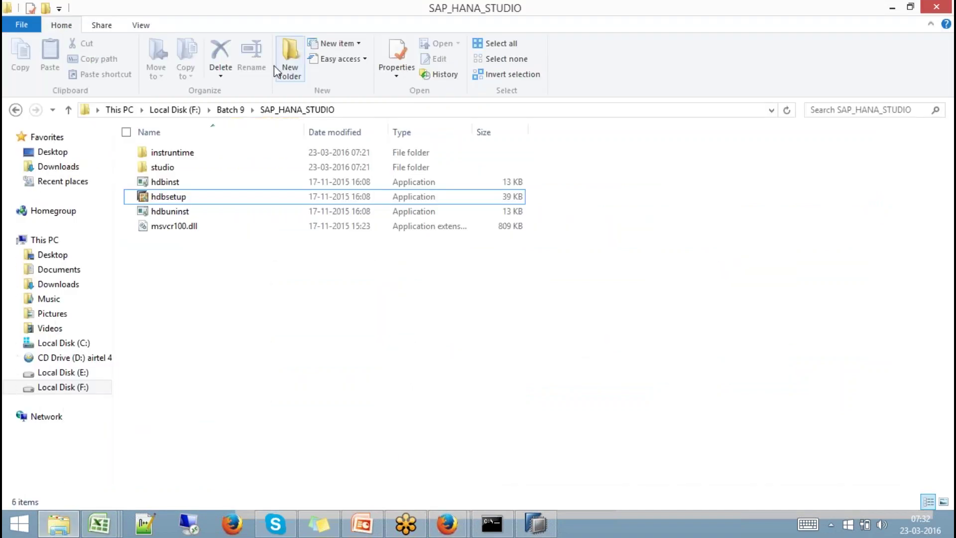
Copy the SAPBWMTE00_2-80000754 ZIP archive from the F:\Hana Studio folder.
{"action": "left_click", "coordinate": [186, 109]}
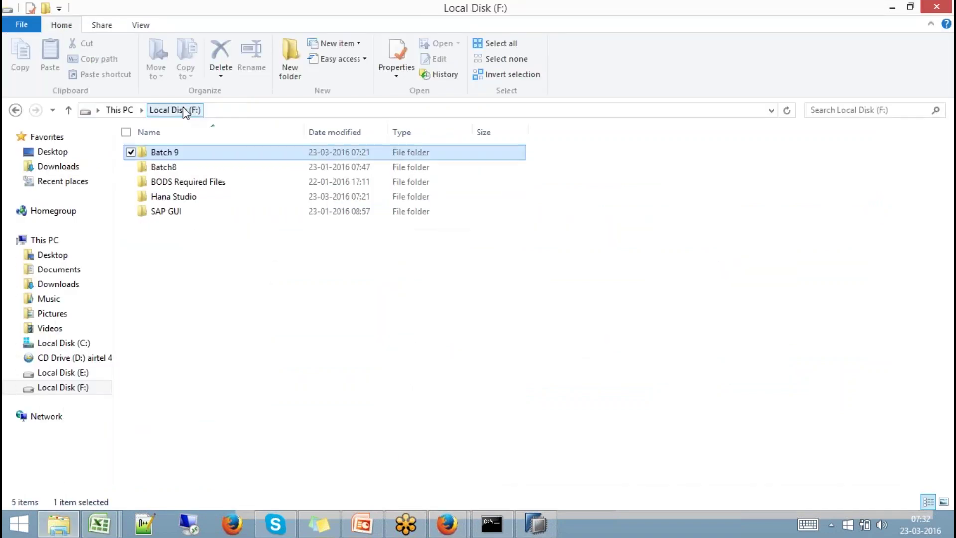
{"action": "double_click", "coordinate": [175, 198]}
{"action": "left_click", "coordinate": [235, 198]}
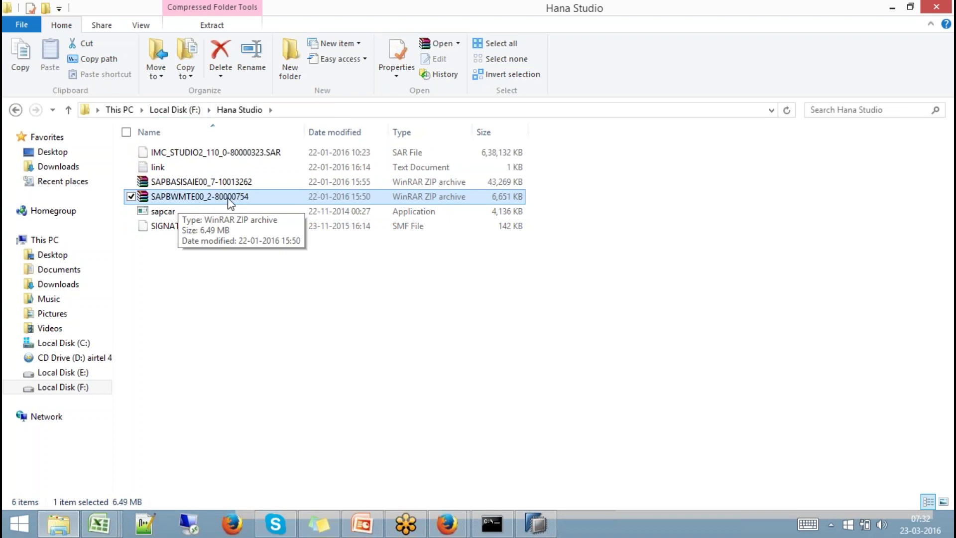
{"action": "right_click", "coordinate": [232, 201]}
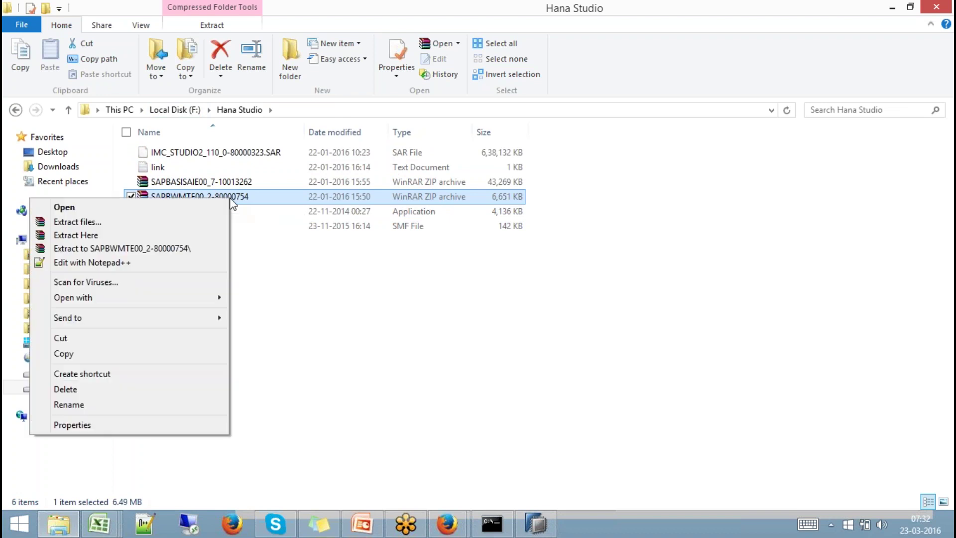
{"action": "left_click", "coordinate": [113, 354]}
Paste the ZIP into F:\Batch 9 and extract it to a SAPBWMTE00_2-80000754 folder.
{"action": "left_click", "coordinate": [175, 110]}
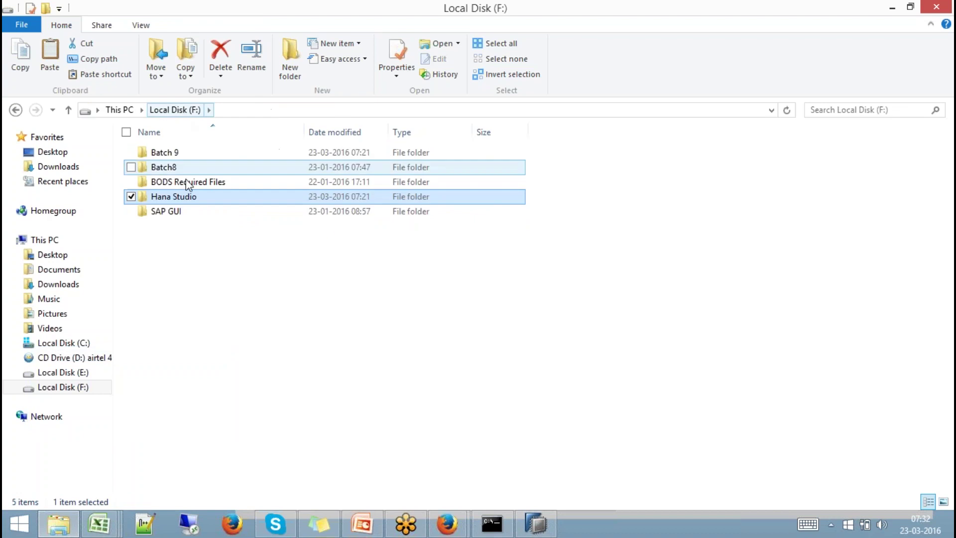
{"action": "double_click", "coordinate": [167, 160]}
{"action": "right_click", "coordinate": [183, 219]}
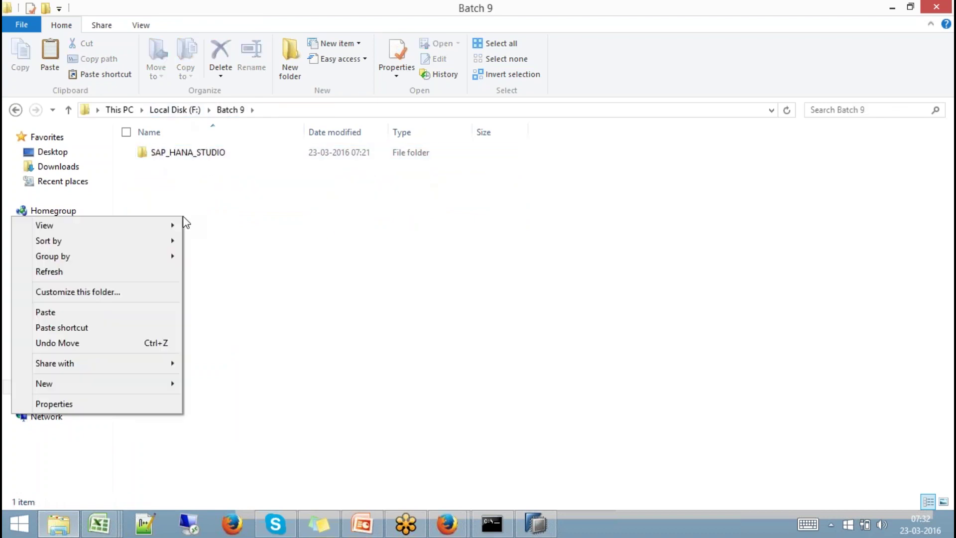
{"action": "left_click", "coordinate": [109, 312]}
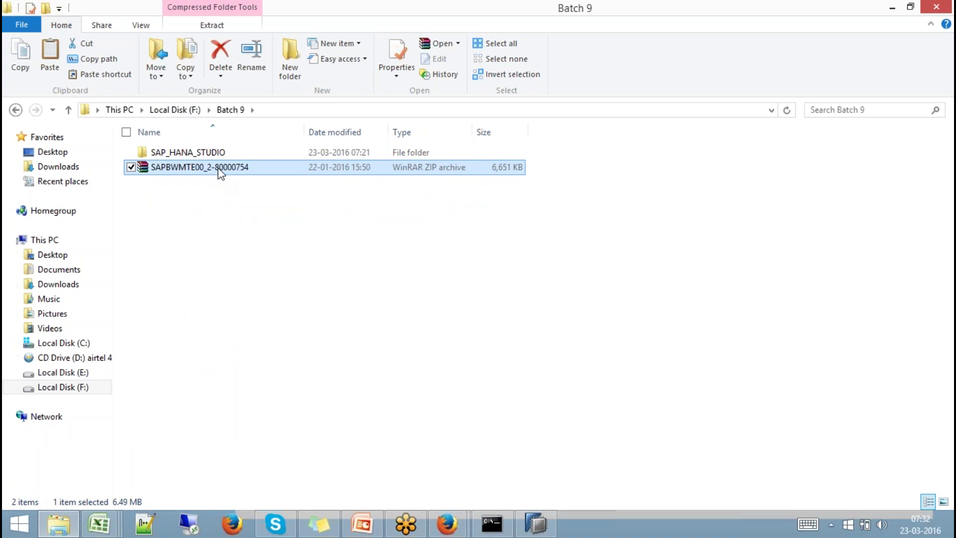
{"action": "right_click", "coordinate": [219, 171]}
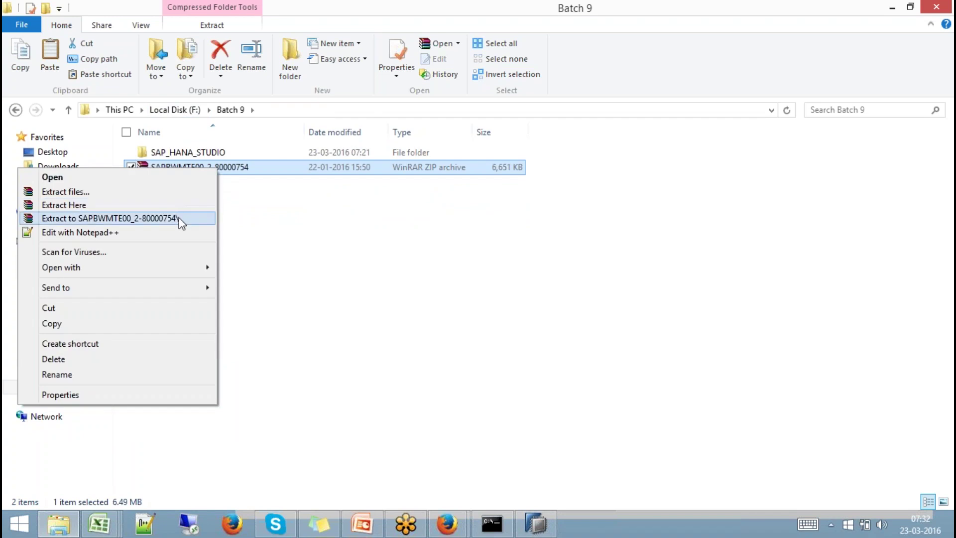
{"action": "left_click", "coordinate": [178, 217]}
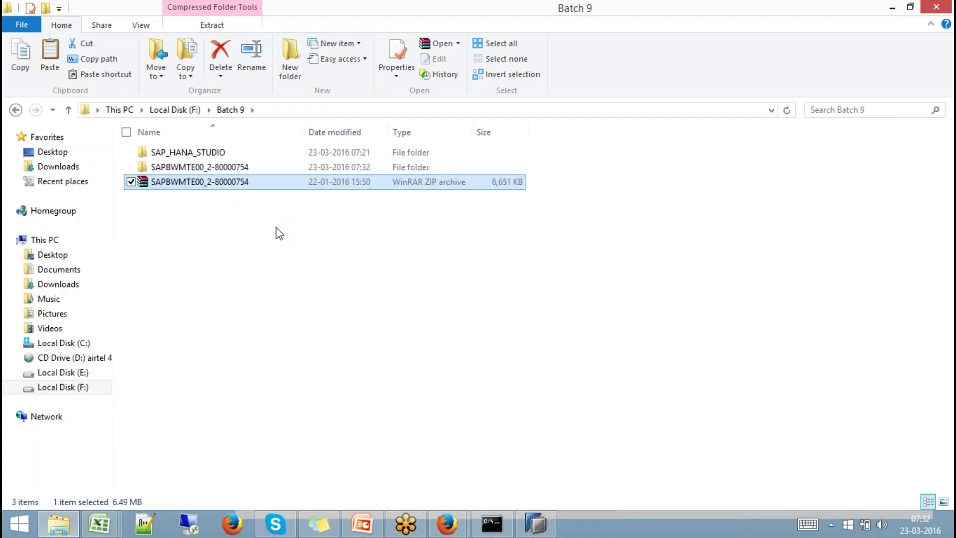
{"action": "left_click", "coordinate": [225, 168]}
Bring SAP HANA Studio forward and switch to the SAP HANA Modeler perspective.
{"action": "left_click", "coordinate": [536, 522]}
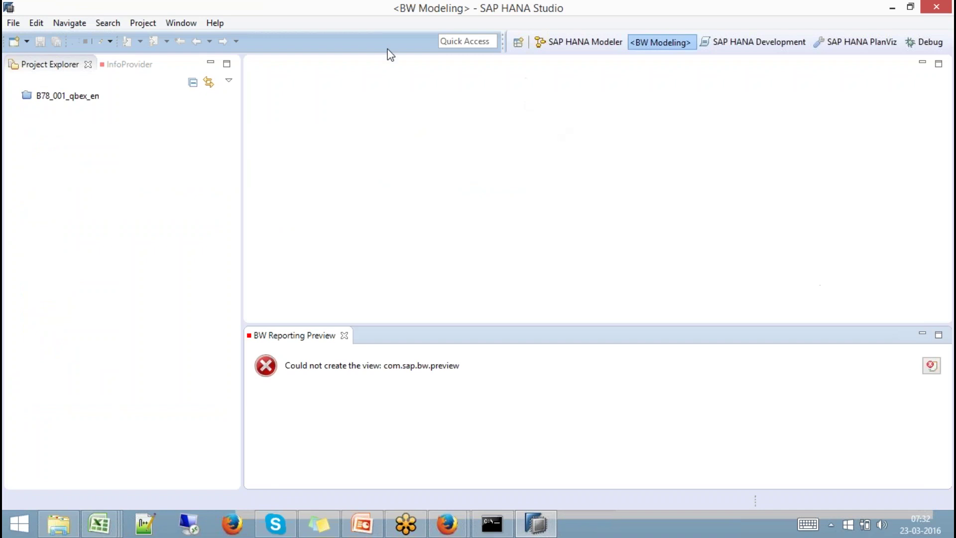
{"action": "left_click", "coordinate": [215, 23]}
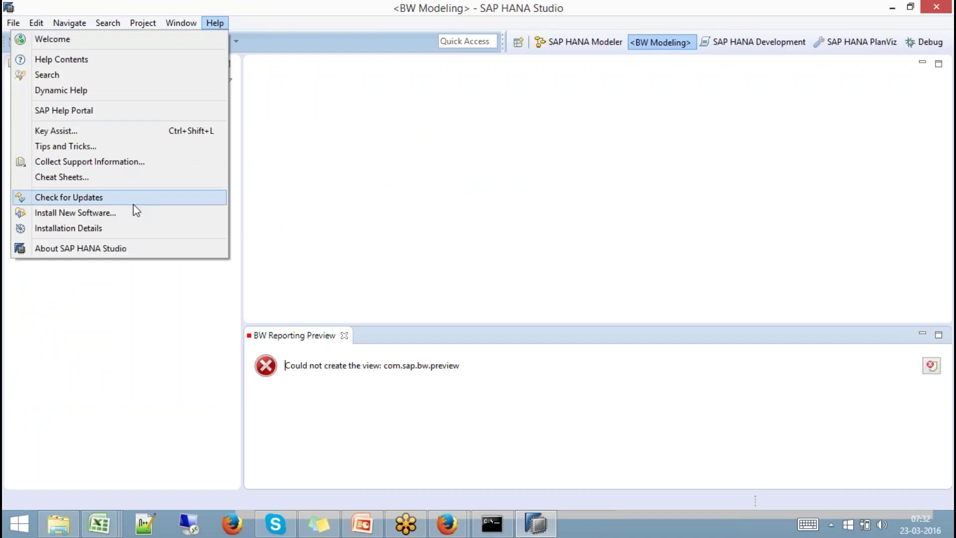
{"action": "left_click", "coordinate": [542, 75]}
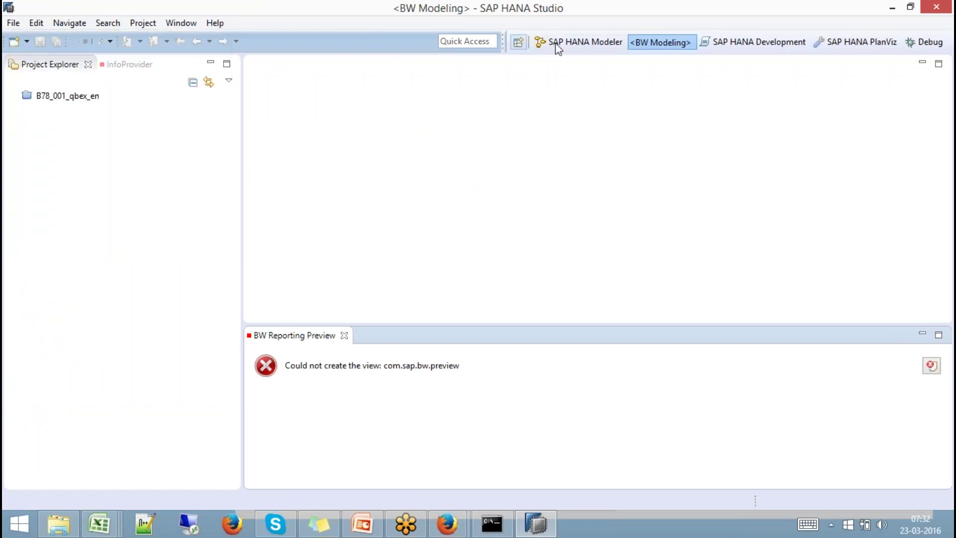
{"action": "left_click", "coordinate": [556, 44]}
{"action": "left_click", "coordinate": [180, 23]}
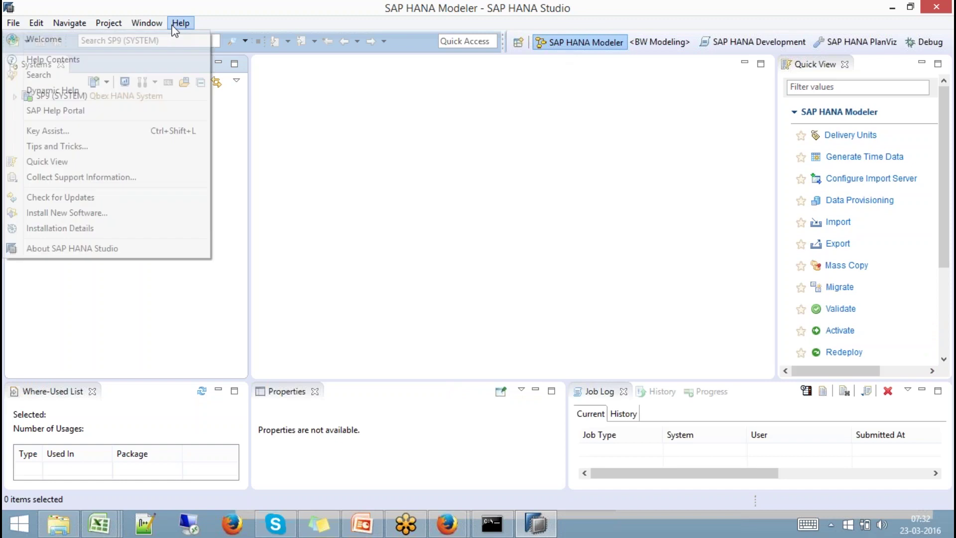
Launch Help > Install New Software and open an empty Add Repository dialog.
{"action": "left_click", "coordinate": [66, 212]}
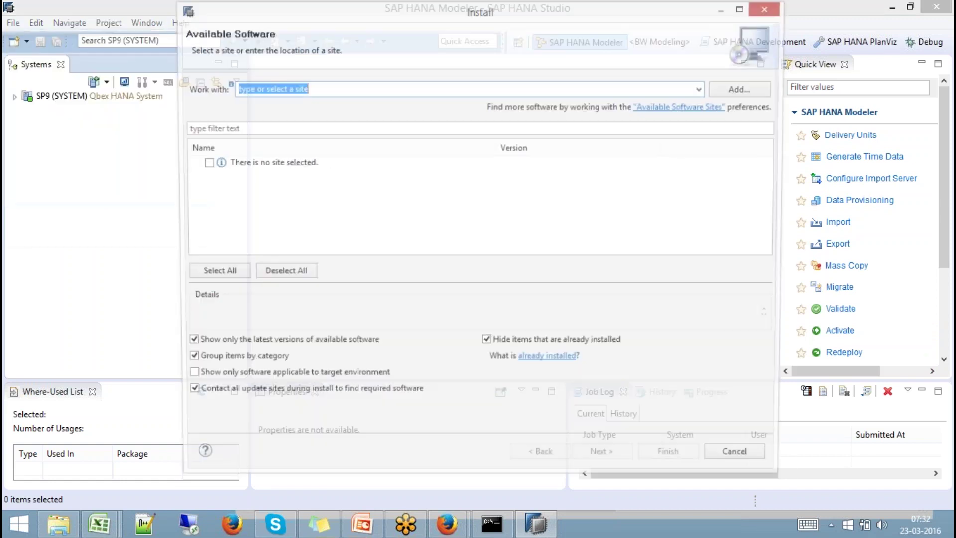
{"action": "left_click", "coordinate": [706, 90]}
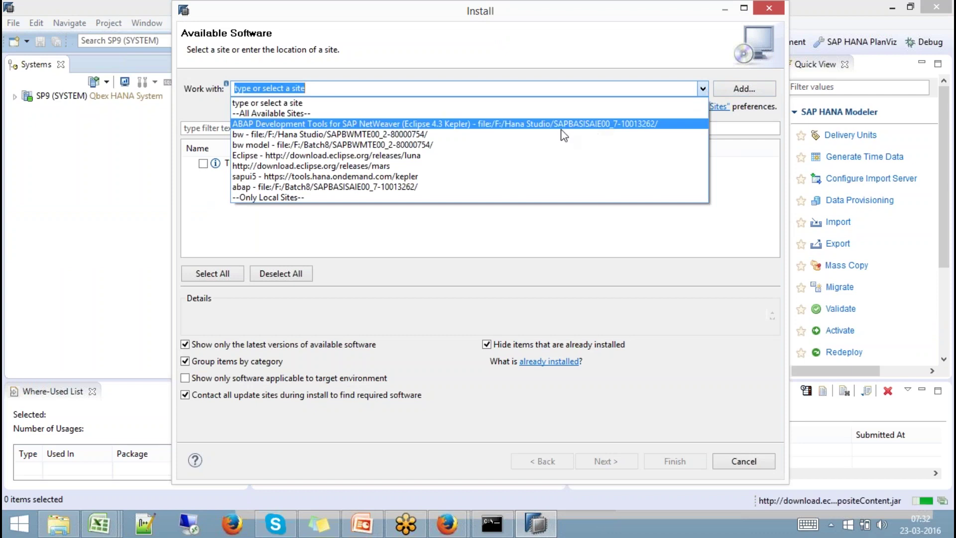
{"action": "left_click", "coordinate": [744, 89]}
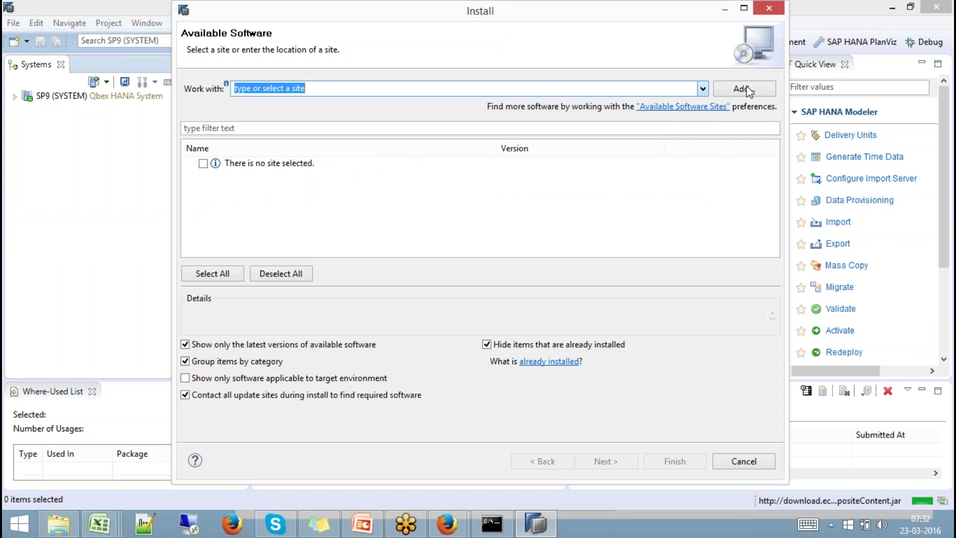
{"action": "left_click", "coordinate": [744, 89]}
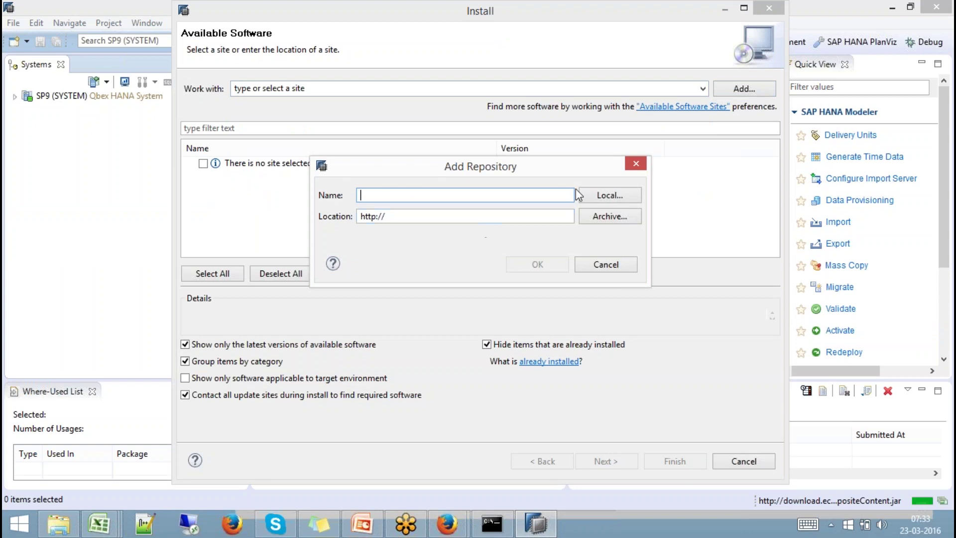
{"action": "left_click", "coordinate": [620, 266]}
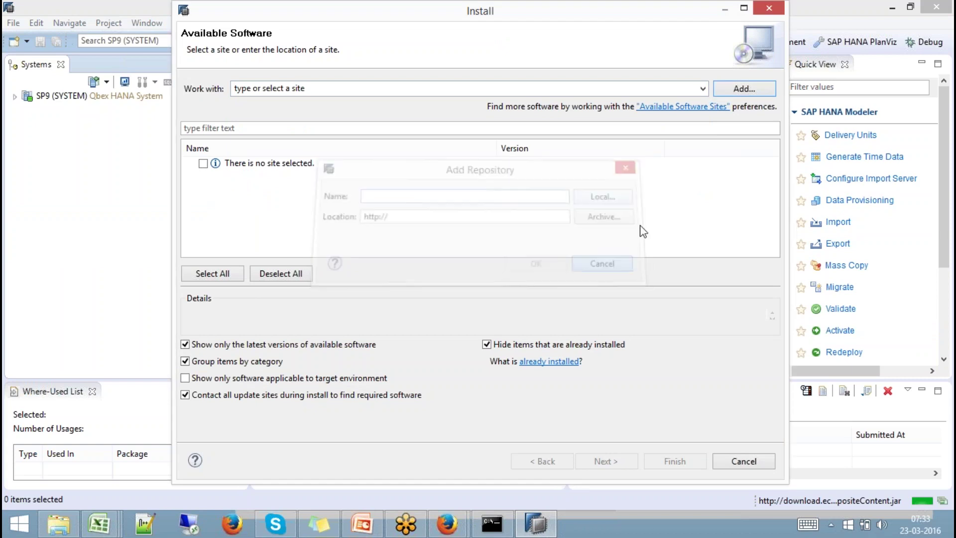
{"action": "left_click", "coordinate": [738, 87]}
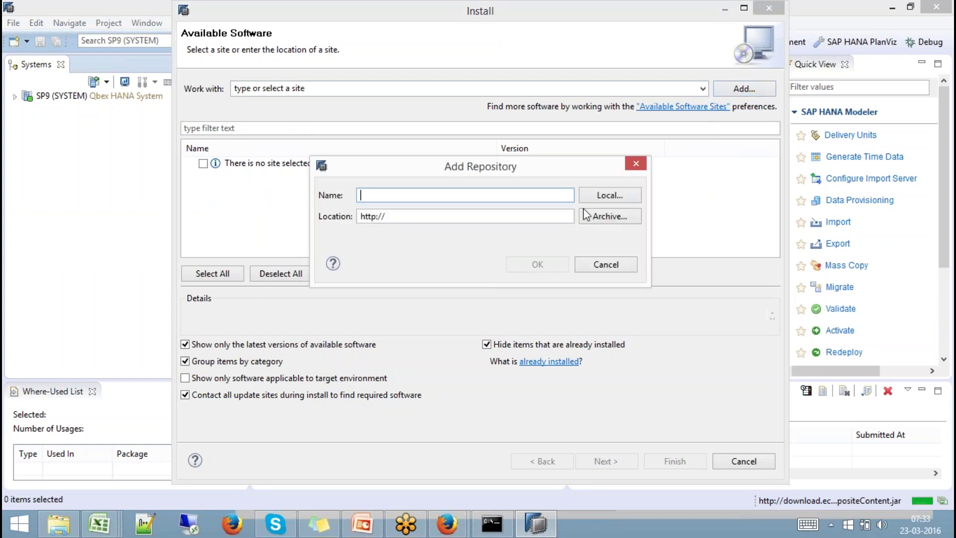
Set the repository location to the local folder F:/Batch 9/SAPBWMTE00_2-80000754.
{"action": "left_click", "coordinate": [608, 194]}
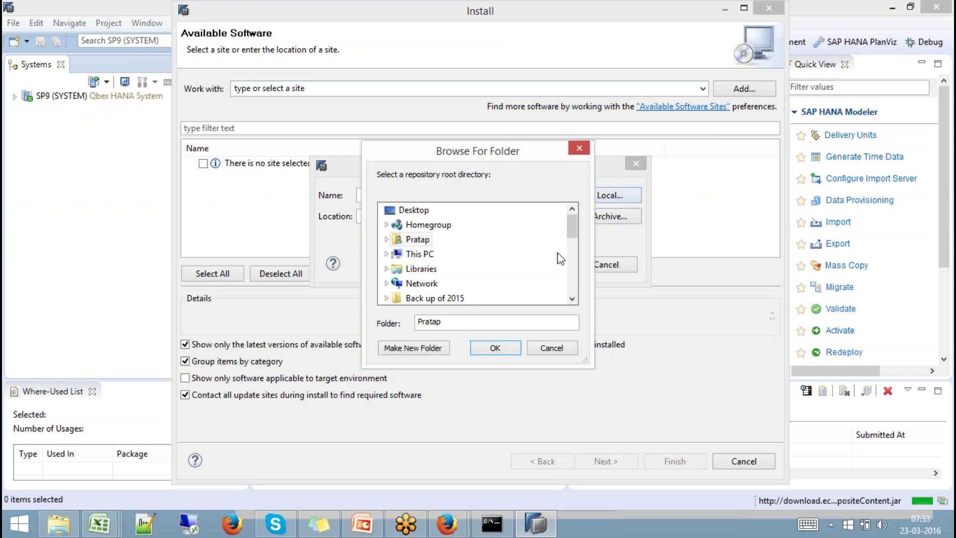
{"action": "scroll", "coordinate": [576, 264], "scroll_direction": "down", "scroll_amount": 2}
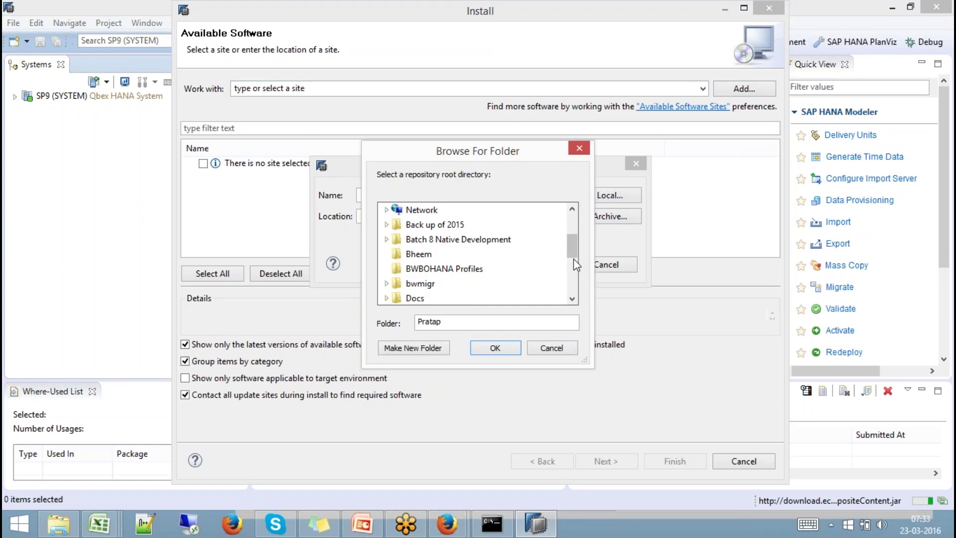
{"action": "scroll", "coordinate": [571, 222], "scroll_direction": "up", "scroll_amount": 2}
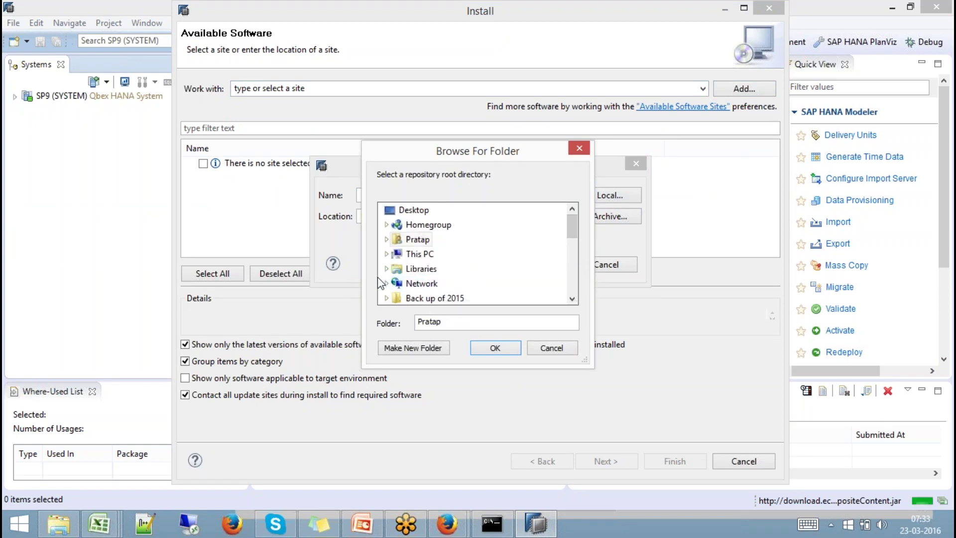
{"action": "left_click", "coordinate": [387, 254]}
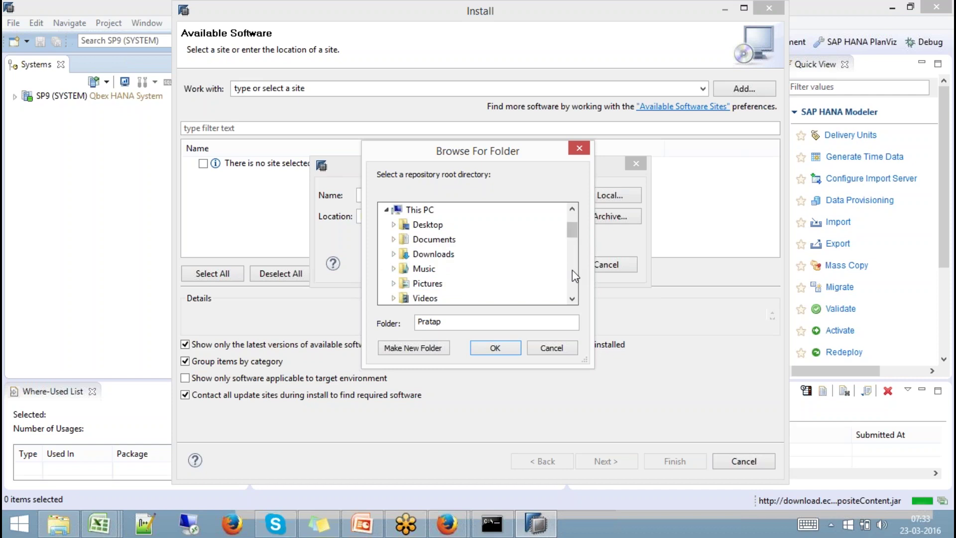
{"action": "scroll", "coordinate": [572, 270], "scroll_direction": "down", "scroll_amount": 2}
{"action": "left_click", "coordinate": [394, 282]}
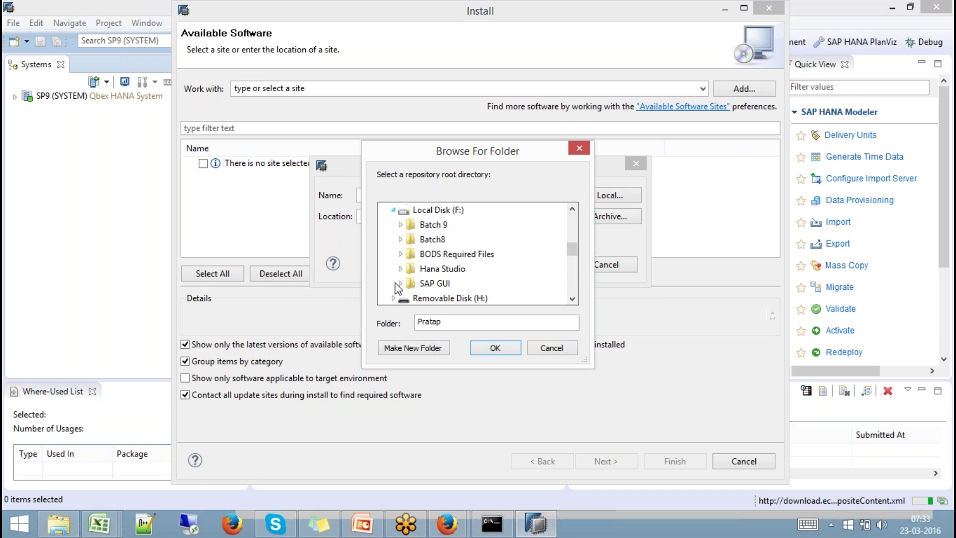
{"action": "left_click", "coordinate": [401, 224]}
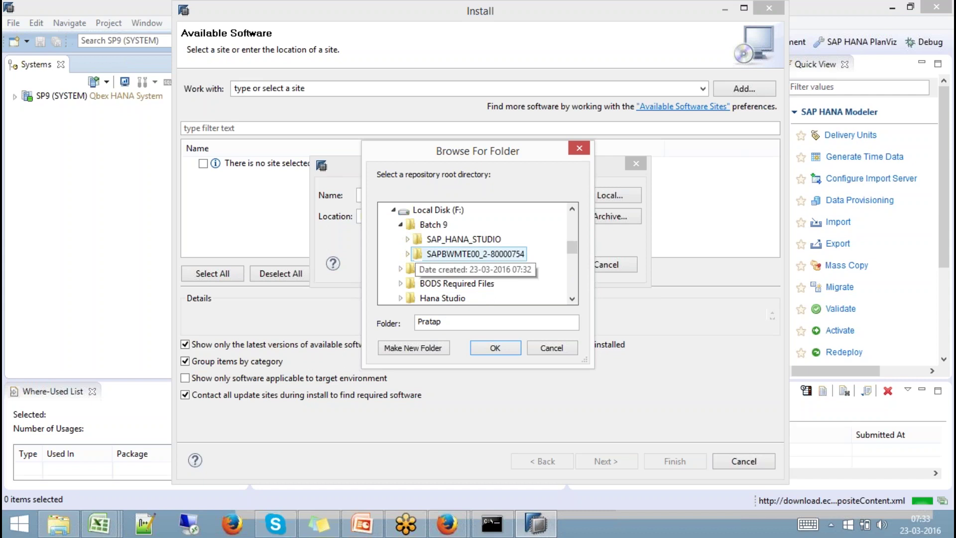
{"action": "left_click", "coordinate": [447, 256]}
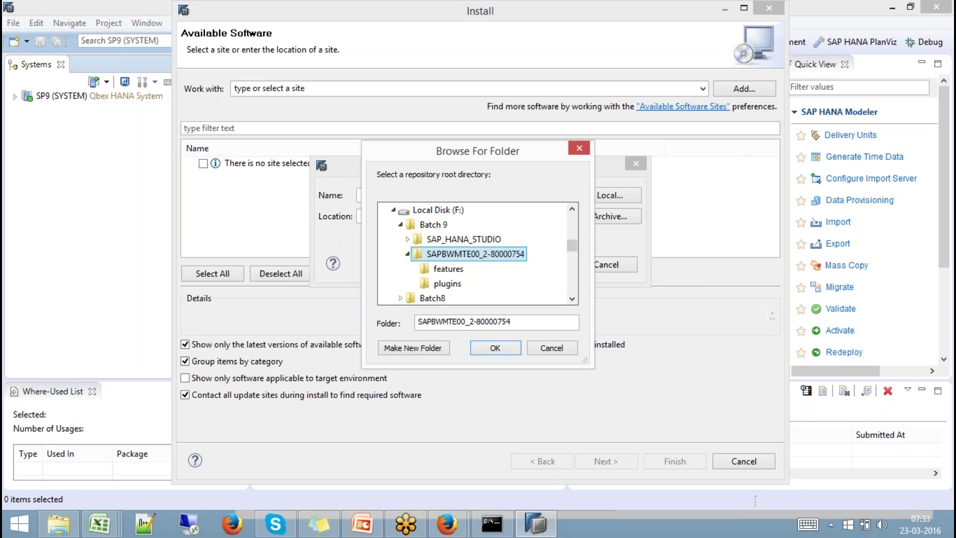
{"action": "left_click", "coordinate": [494, 347]}
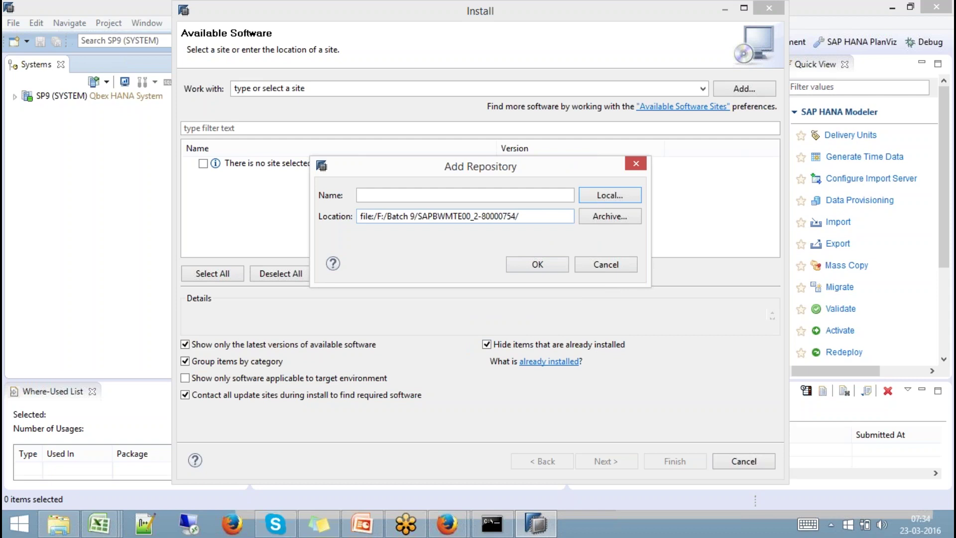
Name the new repository 'batch9bw' and add it.
{"action": "left_click", "coordinate": [518, 196]}
{"action": "type", "text": "bat"}
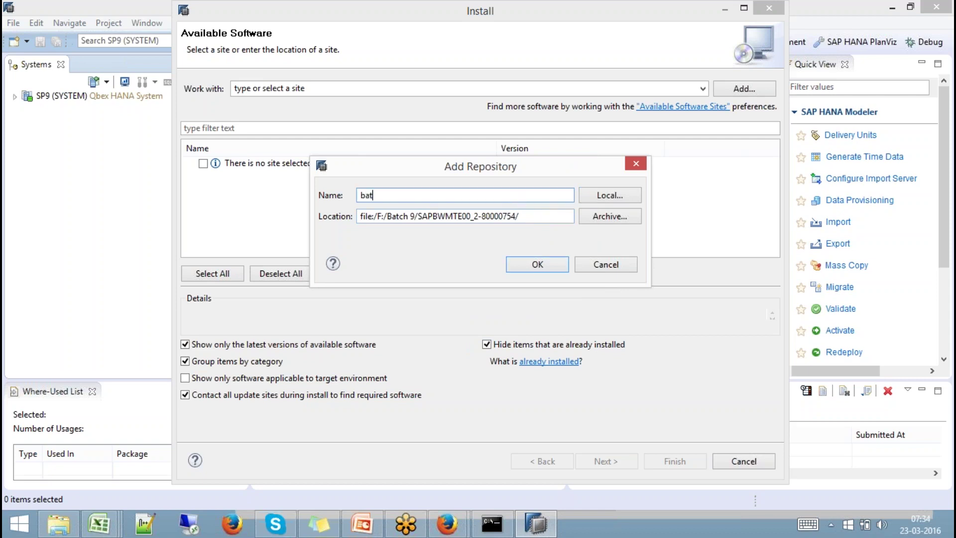
{"action": "type", "text": "ch9bw"}
{"action": "left_click", "coordinate": [546, 263]}
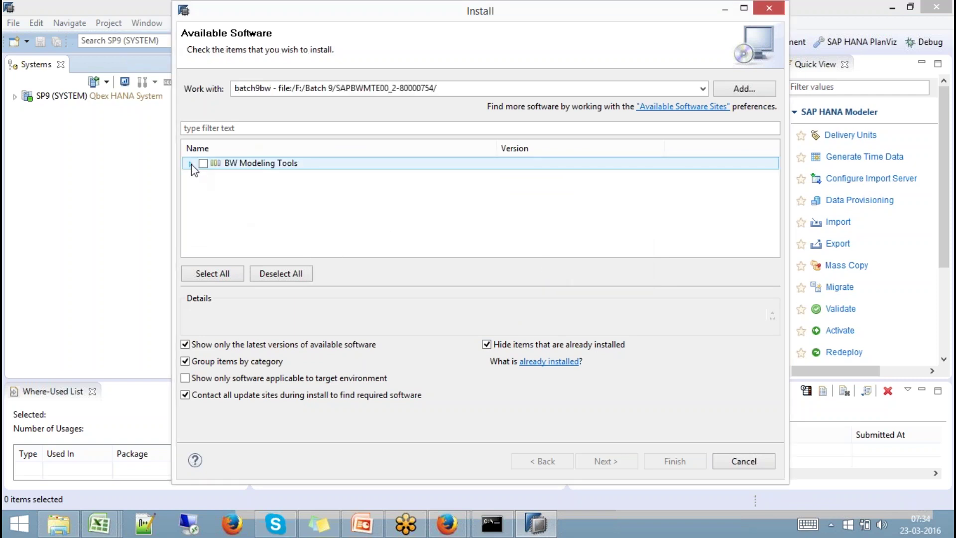
Tick all four BW Modeling Tools 1.7.5 components and continue to the dependency check.
{"action": "left_click", "coordinate": [190, 164]}
{"action": "left_click", "coordinate": [204, 164]}
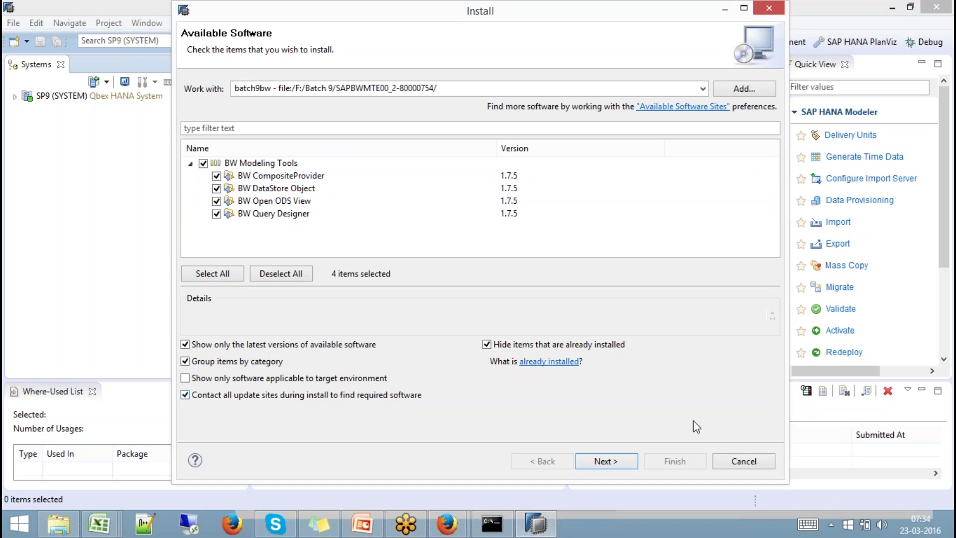
{"action": "left_click", "coordinate": [611, 463]}
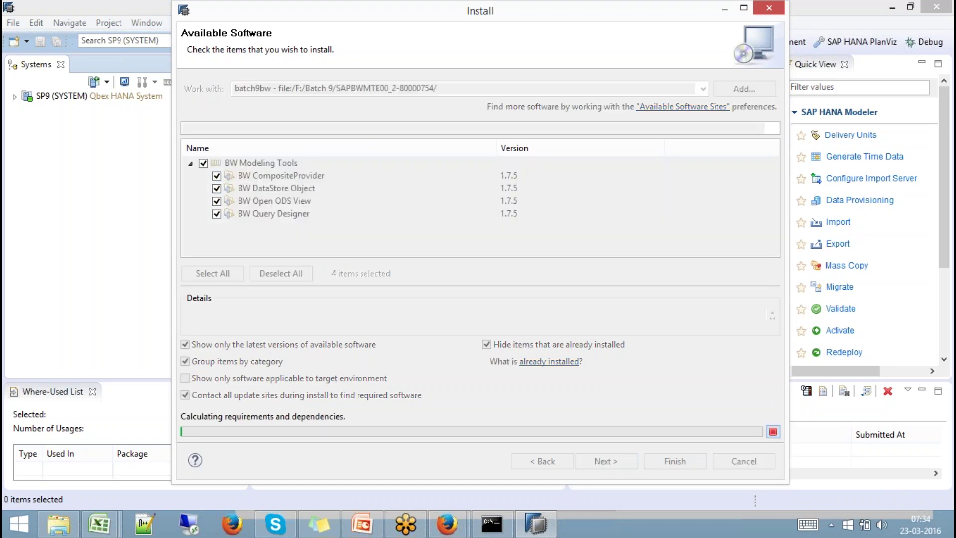
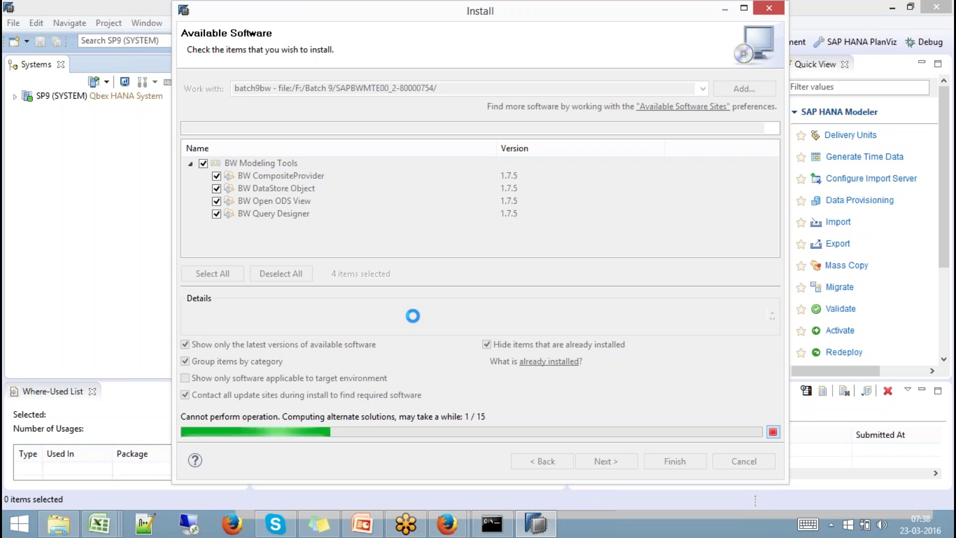
Connect via Remote Desktop to 192.168.1.65, sign in with the account password, and accept the certificate.
{"action": "left_click", "coordinate": [189, 524]}
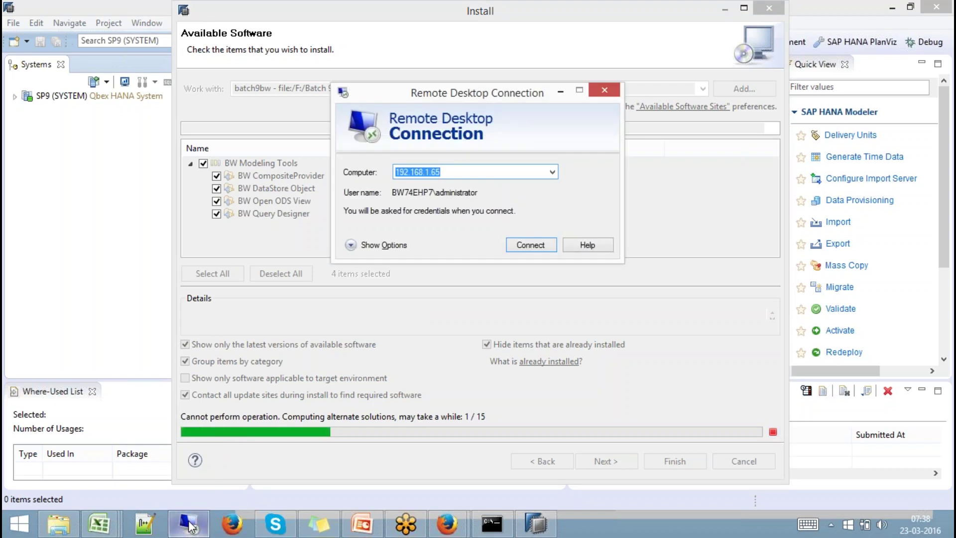
{"action": "key", "text": "Return"}
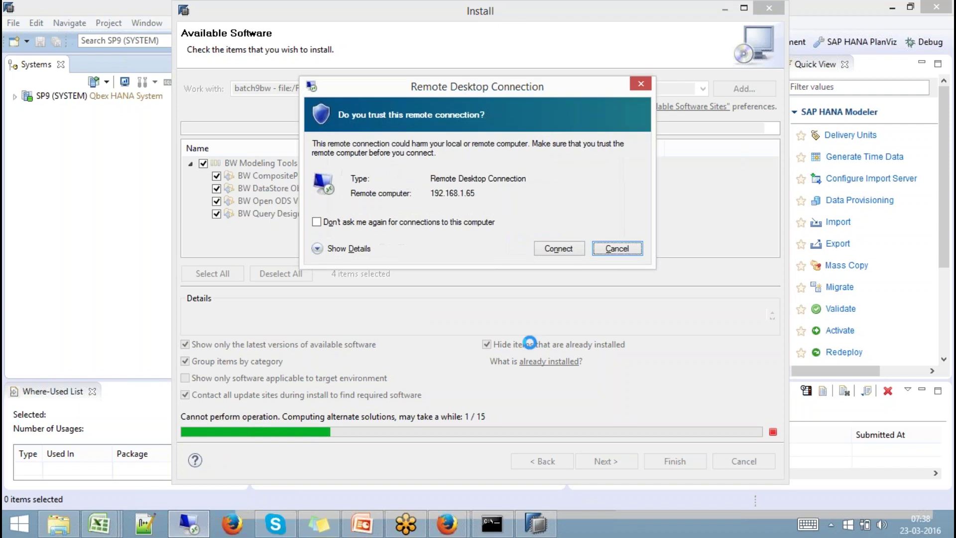
{"action": "left_click", "coordinate": [560, 249]}
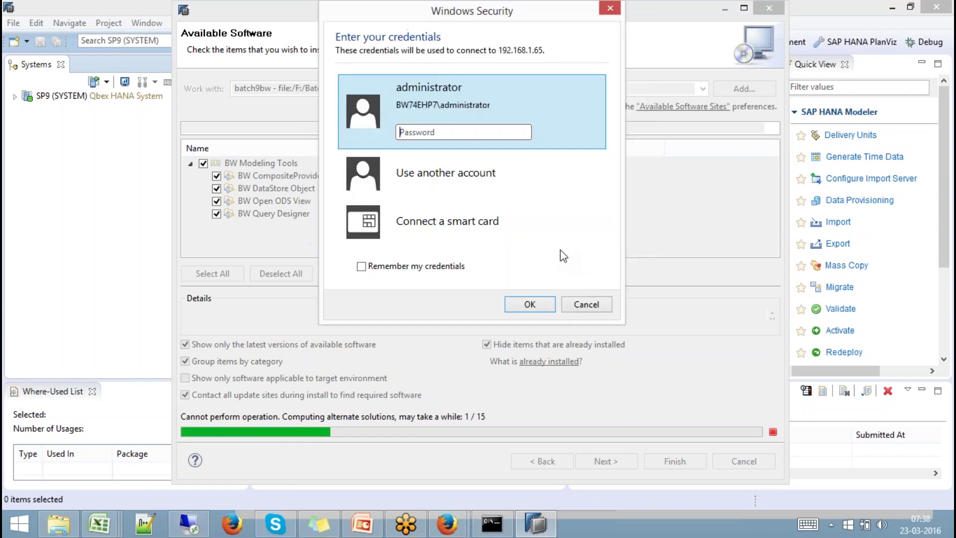
{"action": "type", "text": "•••••"}
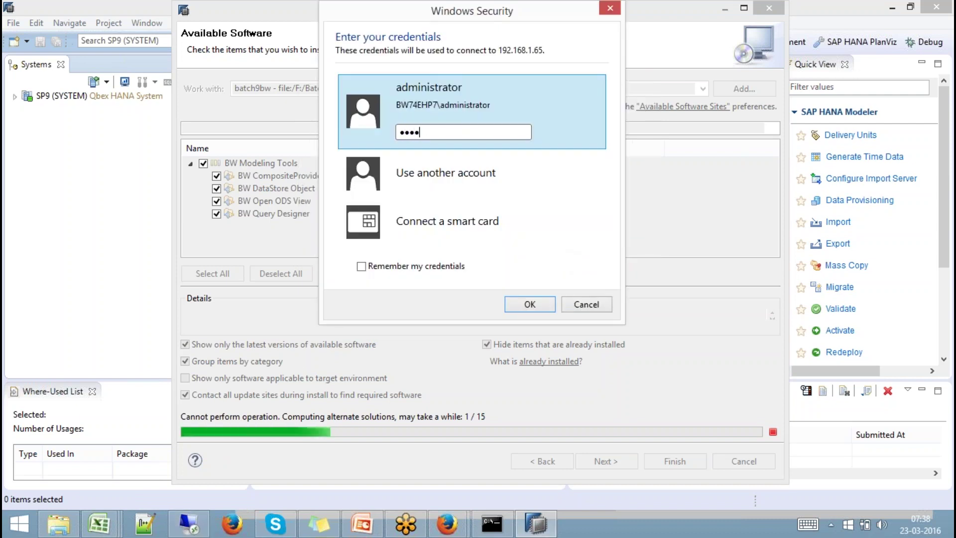
{"action": "type", "text": "••••••"}
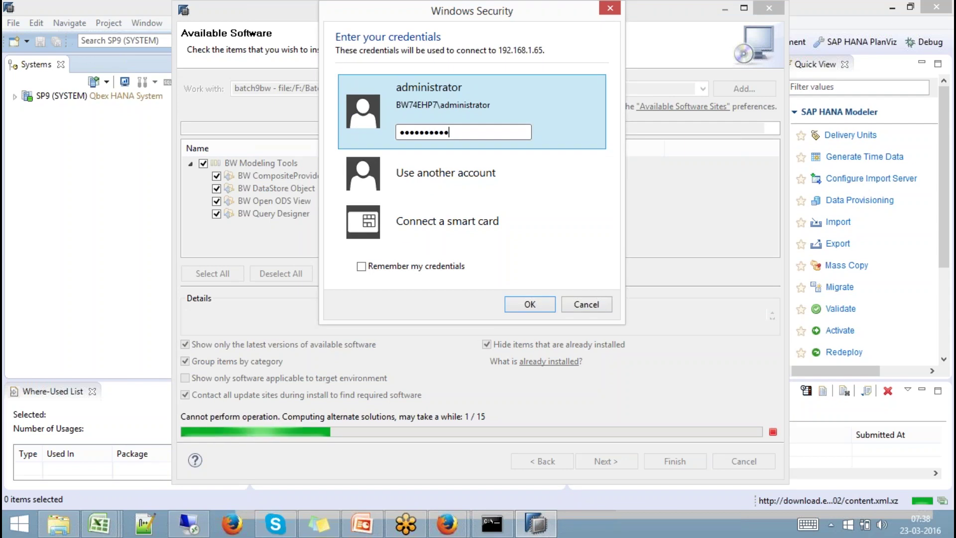
{"action": "key", "text": "Return"}
{"action": "left_click", "coordinate": [532, 293]}
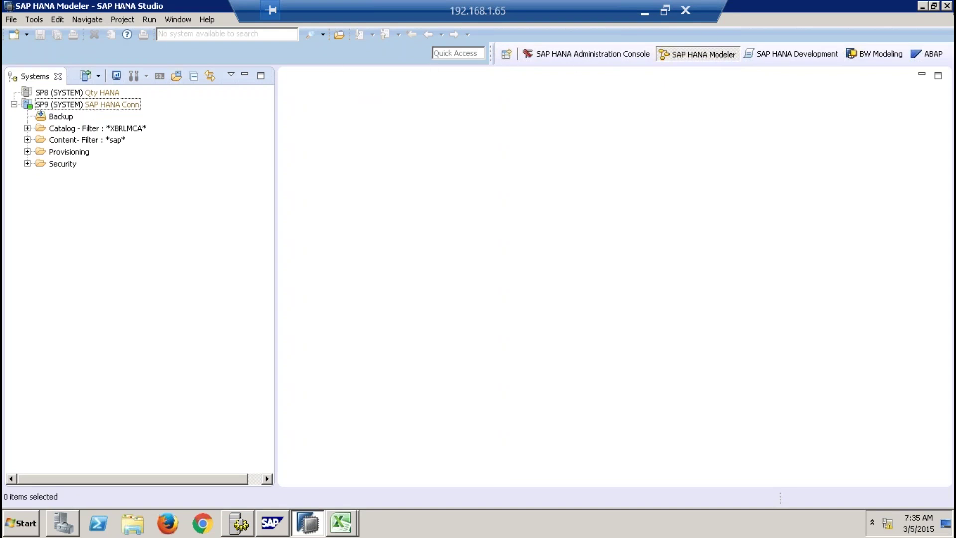
Exit SAP HANA Studio on the remote server and minimize Excel.
{"action": "left_click", "coordinate": [947, 7]}
{"action": "left_click", "coordinate": [538, 273]}
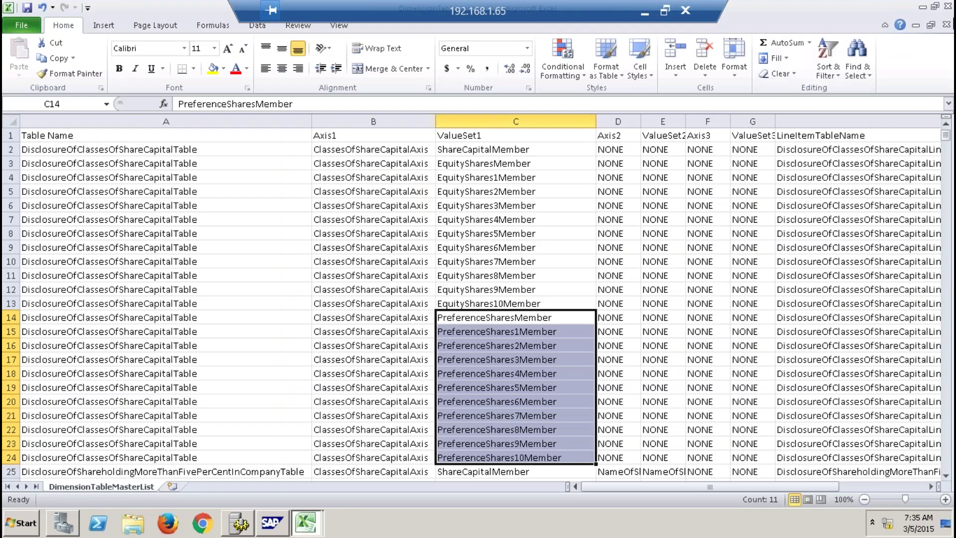
{"action": "left_click", "coordinate": [922, 8]}
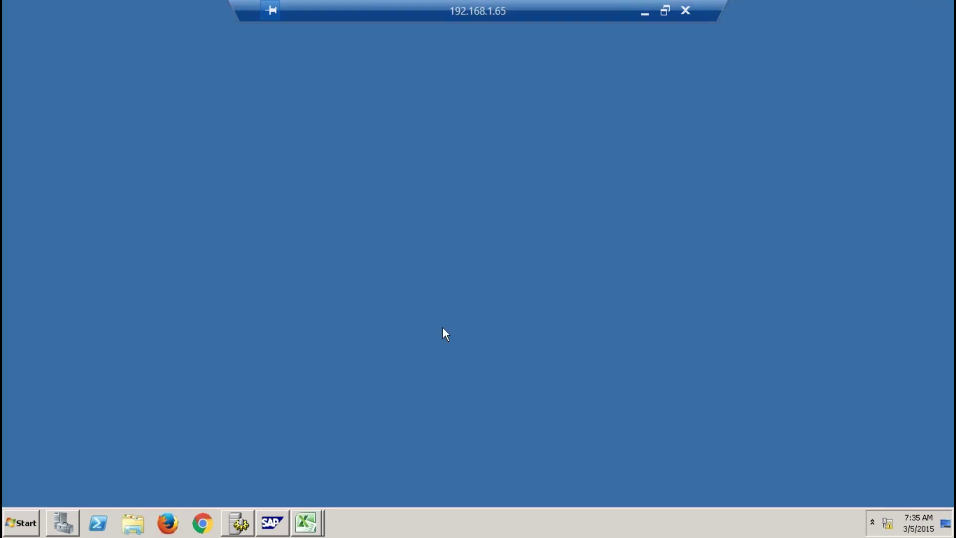
Relaunch SAP HANA Studio from All Programs > SAP HANA.
{"action": "left_click", "coordinate": [14, 529]}
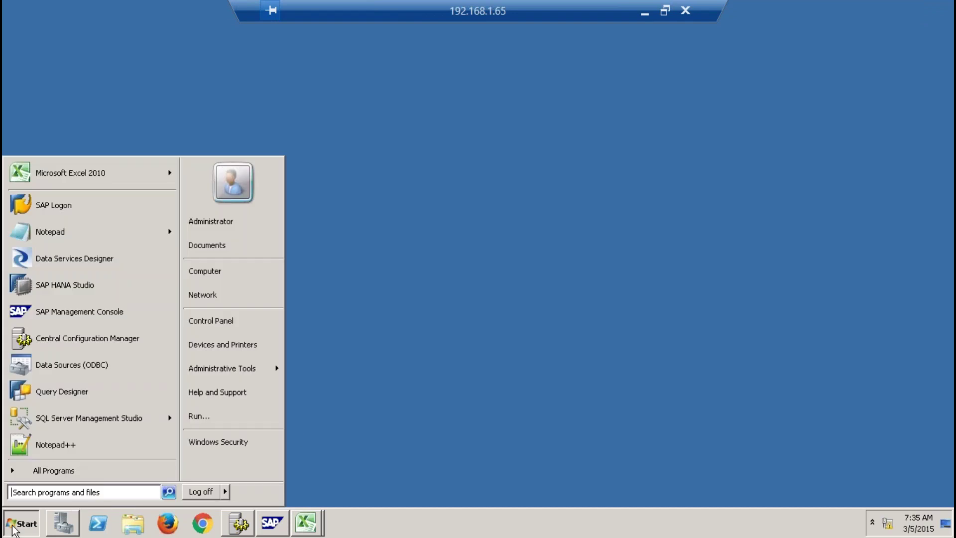
{"action": "left_click", "coordinate": [85, 471]}
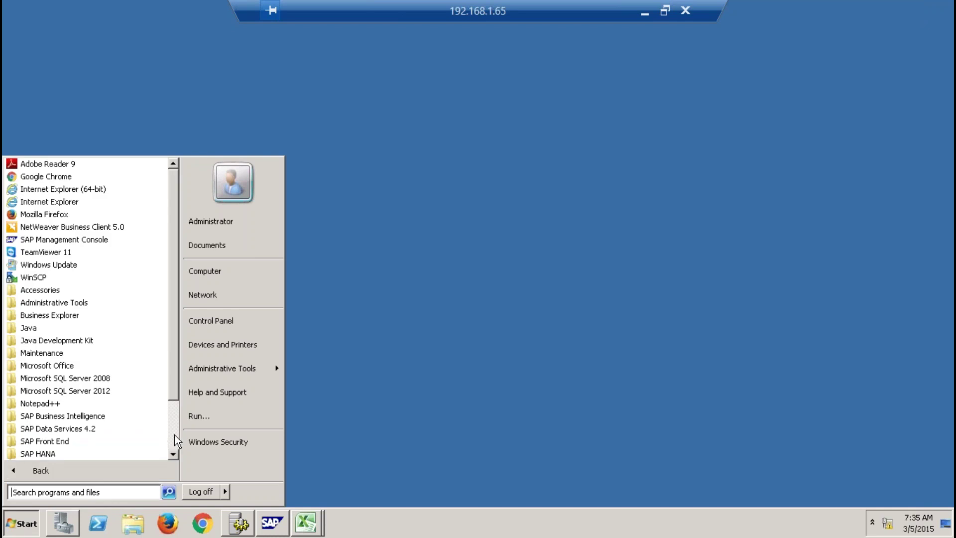
{"action": "scroll", "coordinate": [176, 442], "scroll_direction": "down", "scroll_amount": 2}
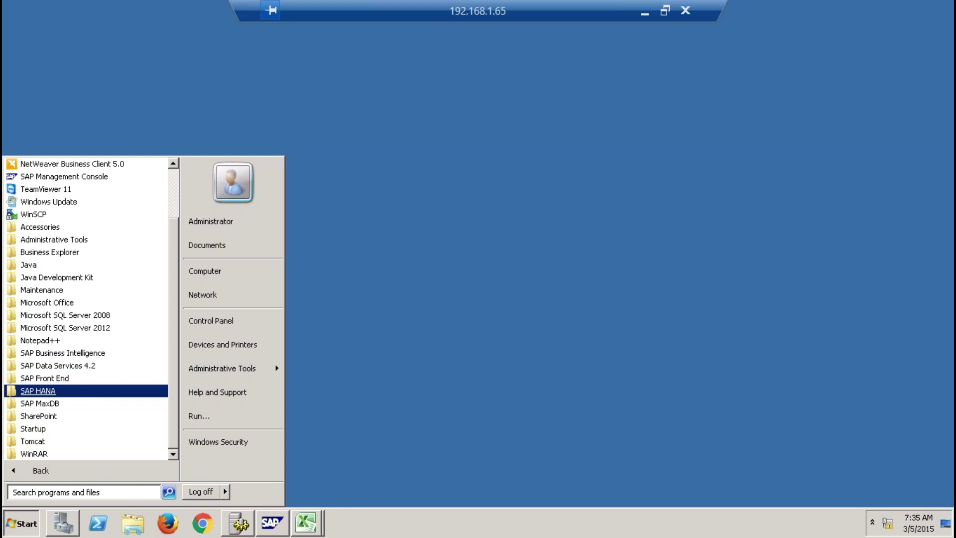
{"action": "left_click", "coordinate": [75, 391]}
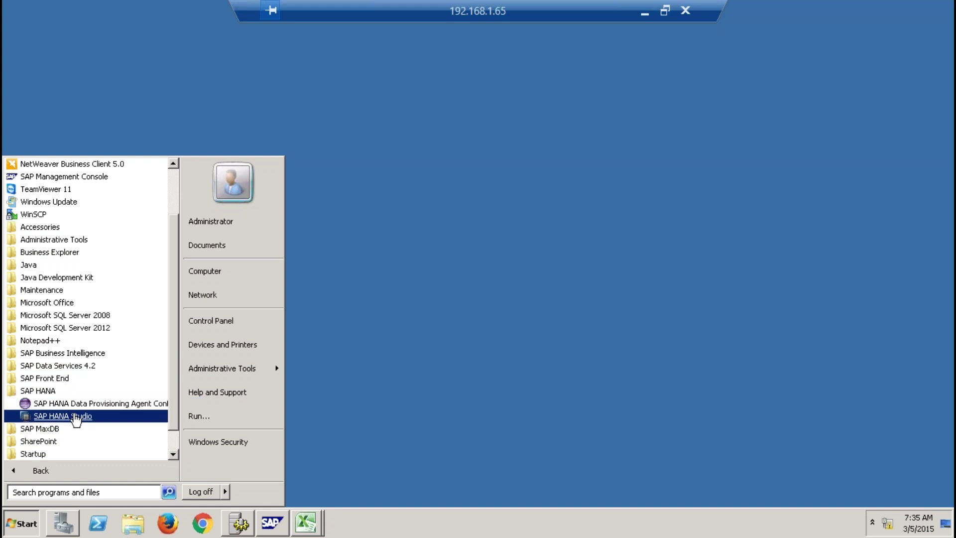
{"action": "left_click", "coordinate": [74, 416]}
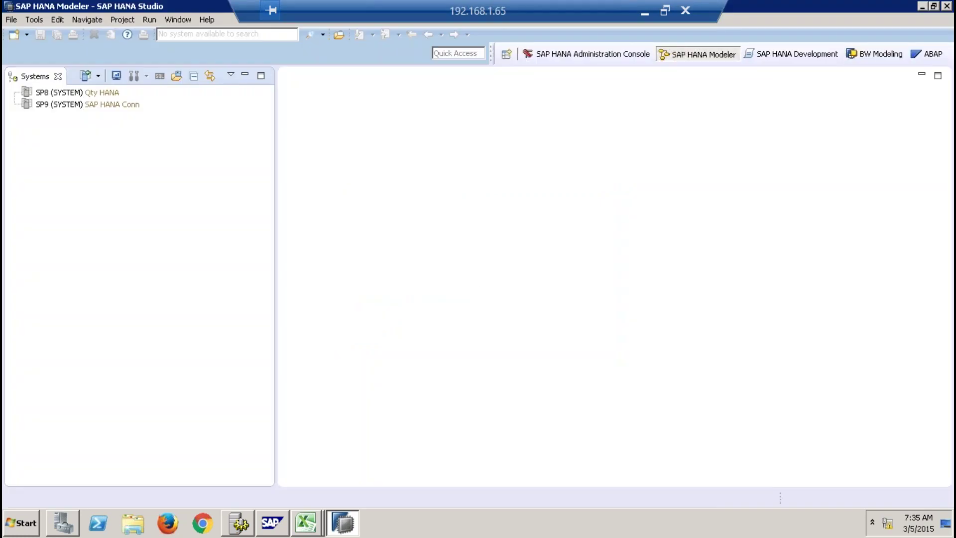
{"action": "left_click", "coordinate": [946, 6]}
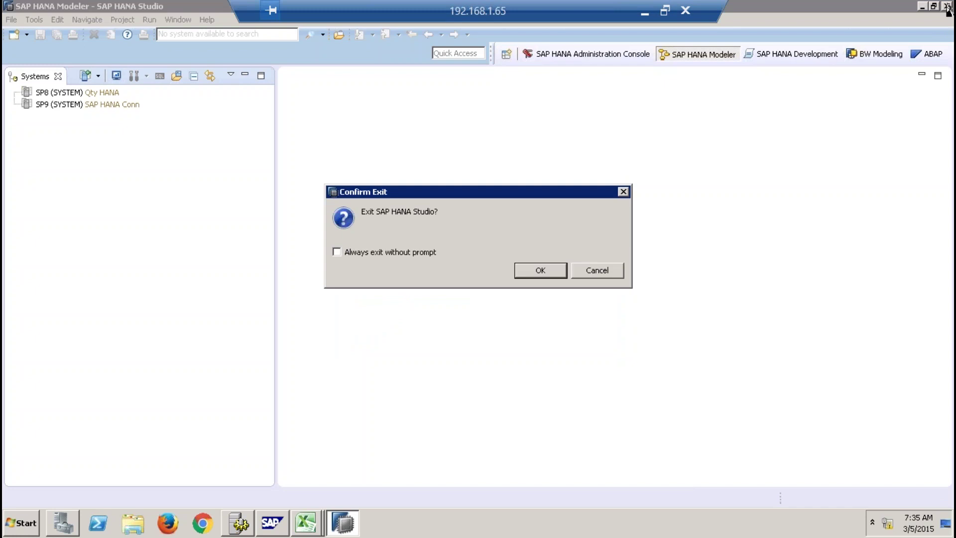
{"action": "left_click", "coordinate": [541, 271]}
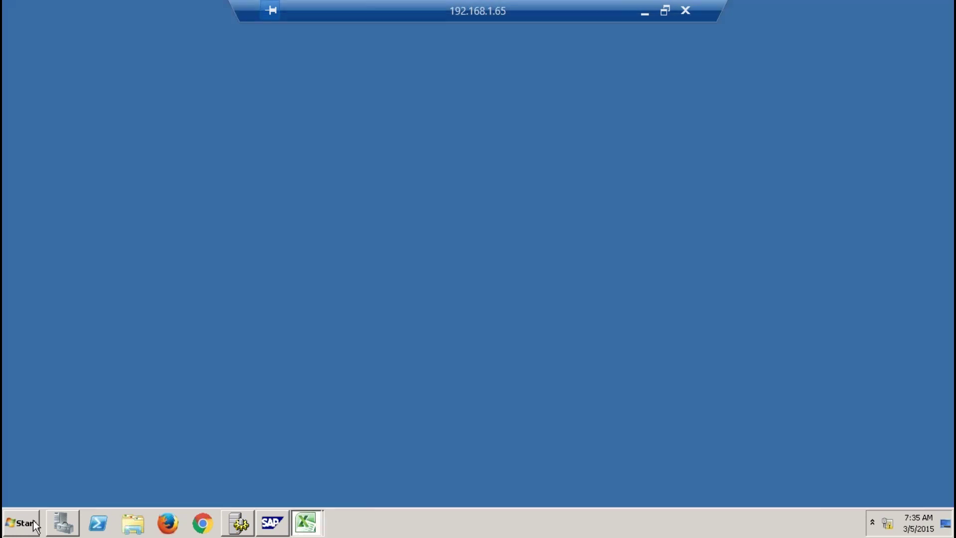
{"action": "left_click", "coordinate": [22, 523]}
{"action": "left_click", "coordinate": [81, 469]}
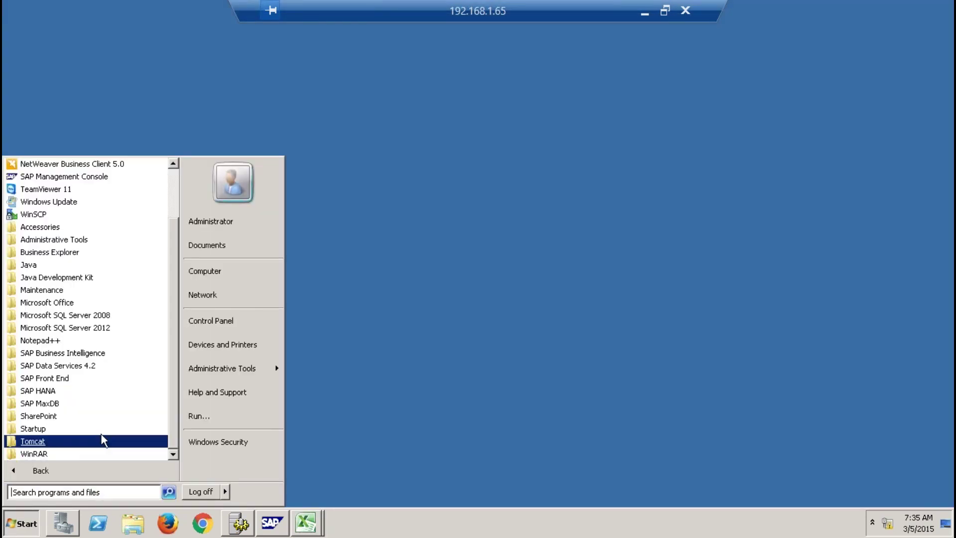
{"action": "left_click", "coordinate": [81, 393]}
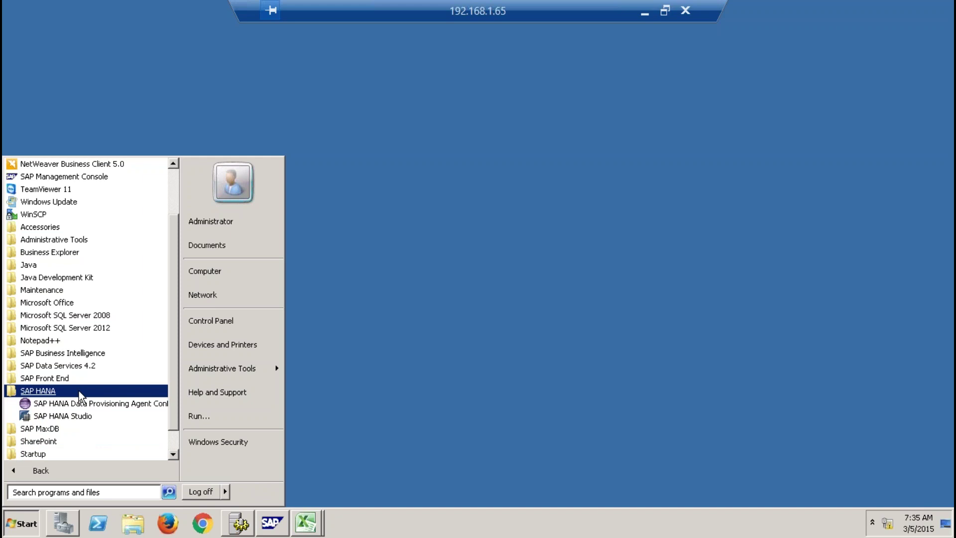
{"action": "left_click", "coordinate": [82, 418]}
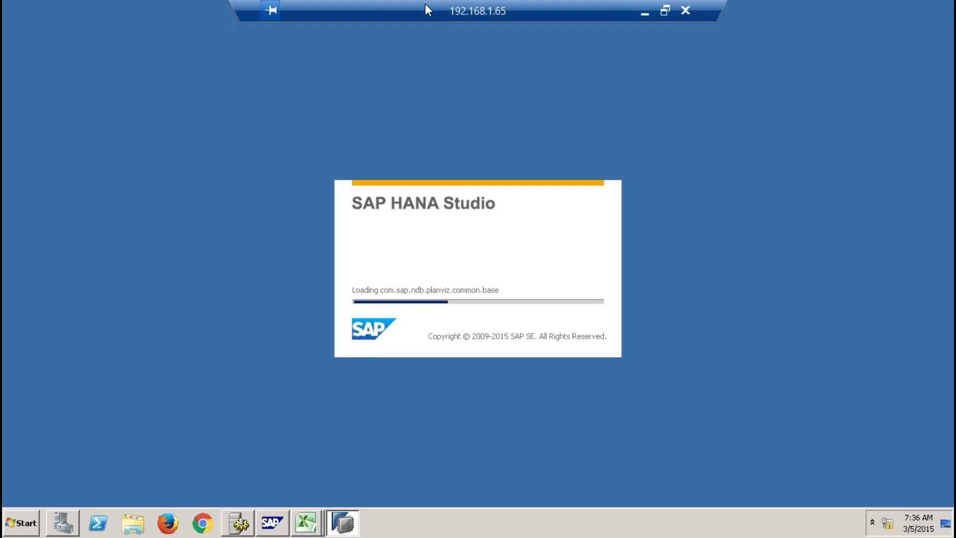
{"action": "left_click_drag", "start_coordinate": [426, 6], "coordinate": [521, 11]}
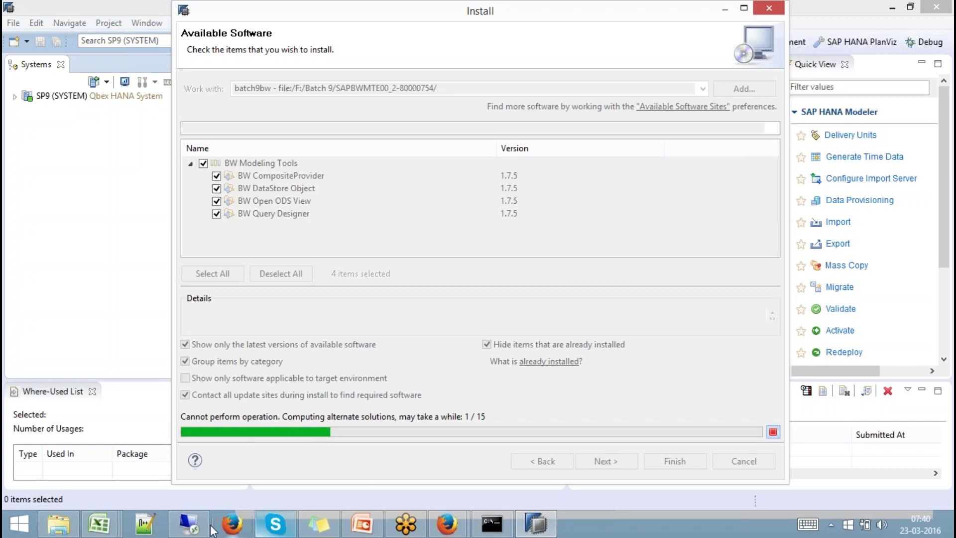
{"action": "left_click", "coordinate": [189, 527]}
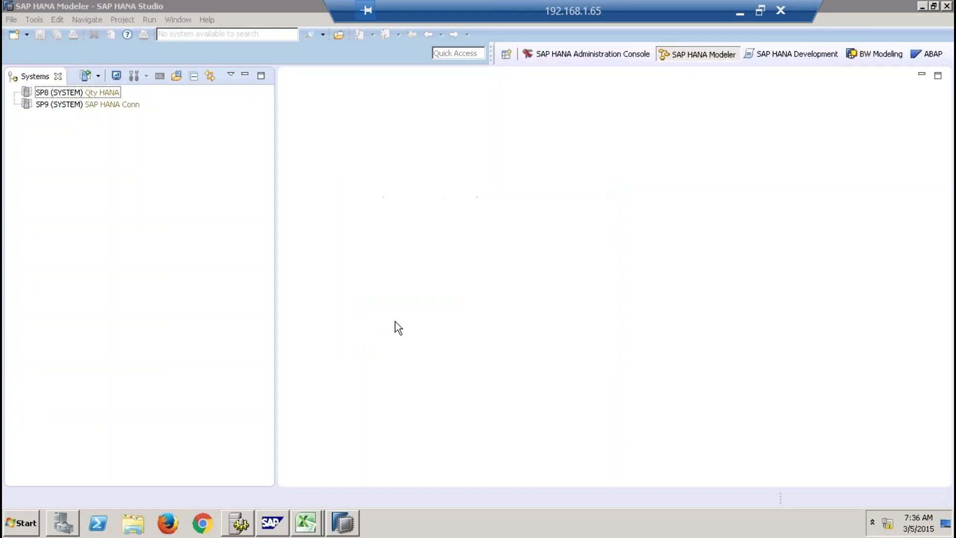
Remove the SP9 system from the Systems list and confirm the deletion.
{"action": "left_click", "coordinate": [86, 105]}
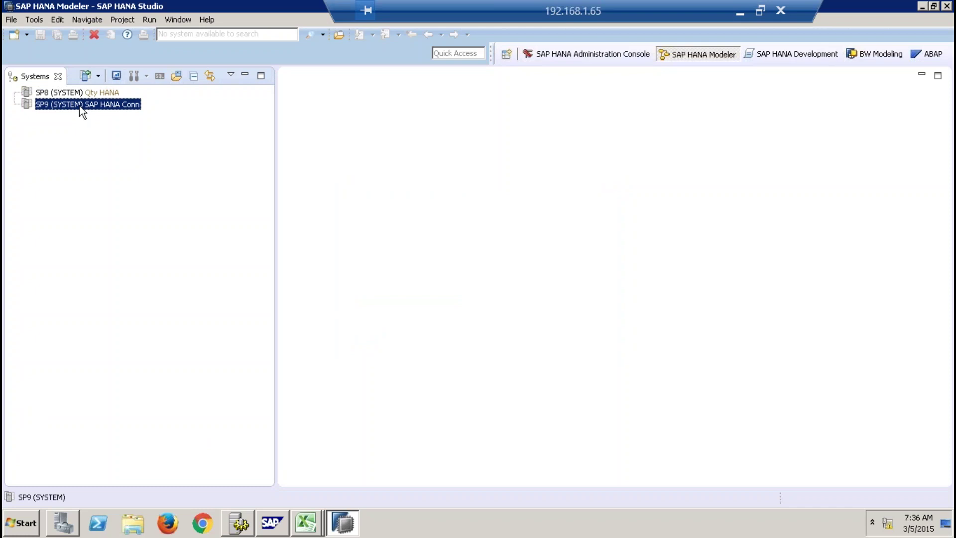
{"action": "right_click", "coordinate": [79, 106]}
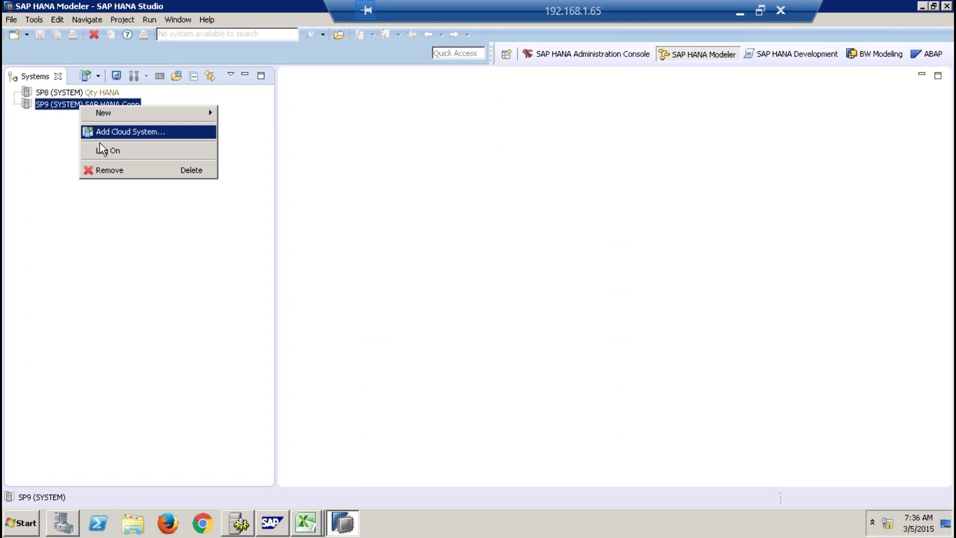
{"action": "left_click", "coordinate": [115, 169]}
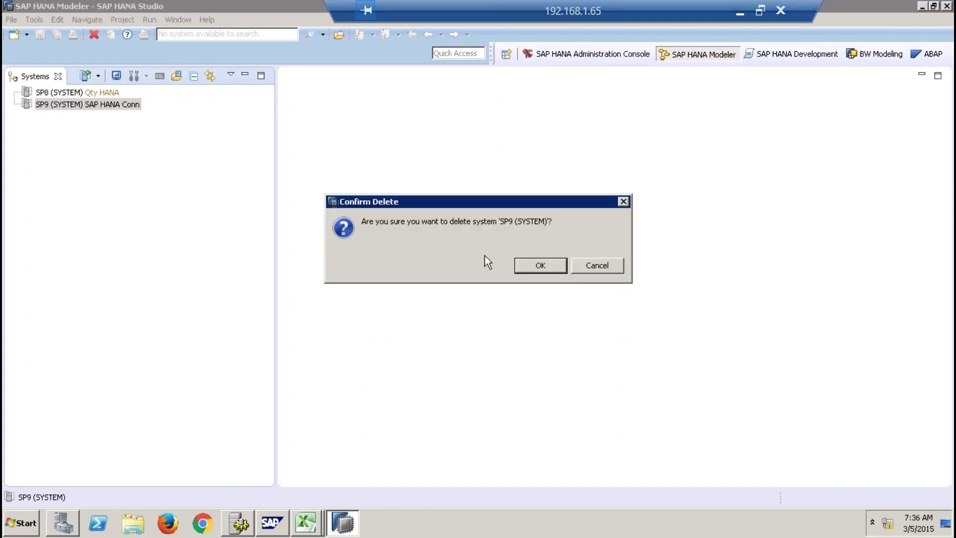
{"action": "left_click", "coordinate": [539, 265]}
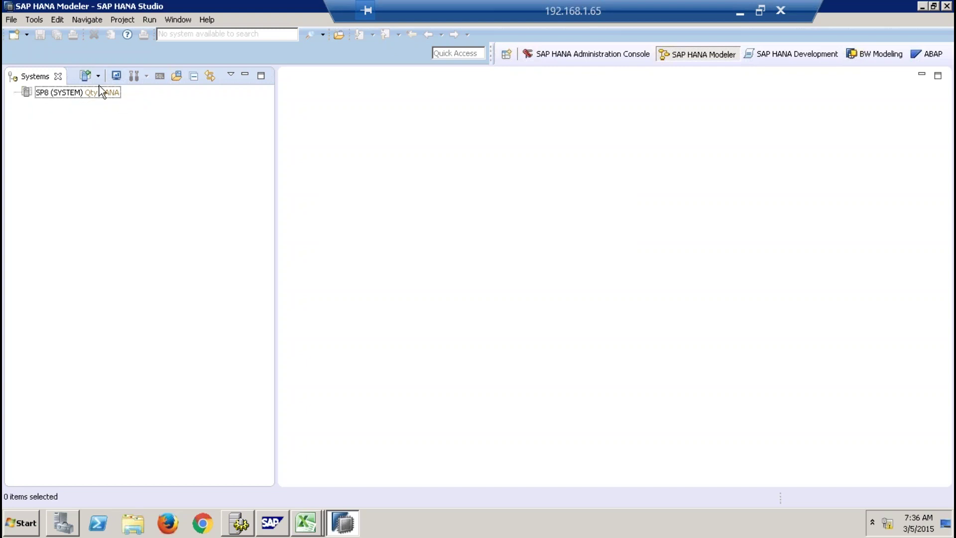
Remove the SP8 system as well and confirm.
{"action": "left_click", "coordinate": [72, 92]}
{"action": "right_click", "coordinate": [73, 97]}
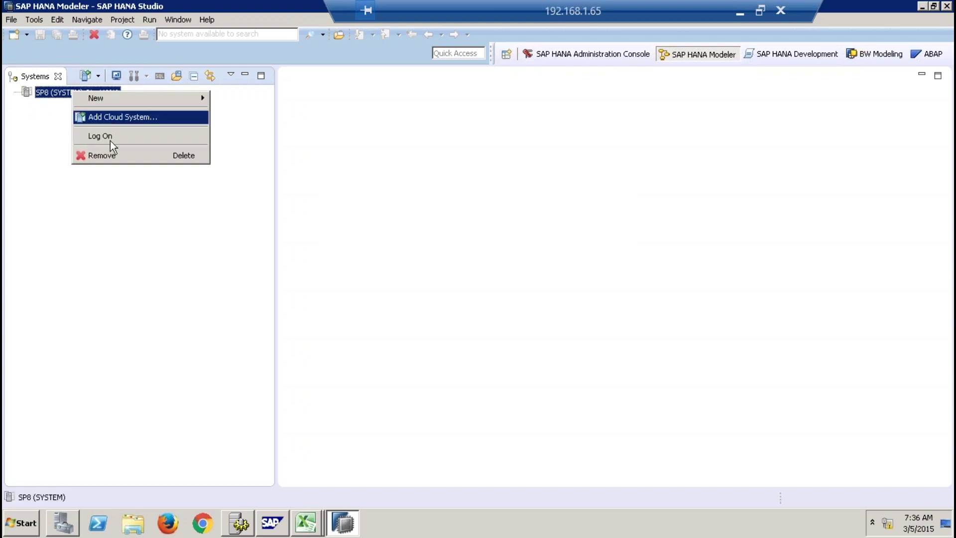
{"action": "left_click", "coordinate": [106, 158]}
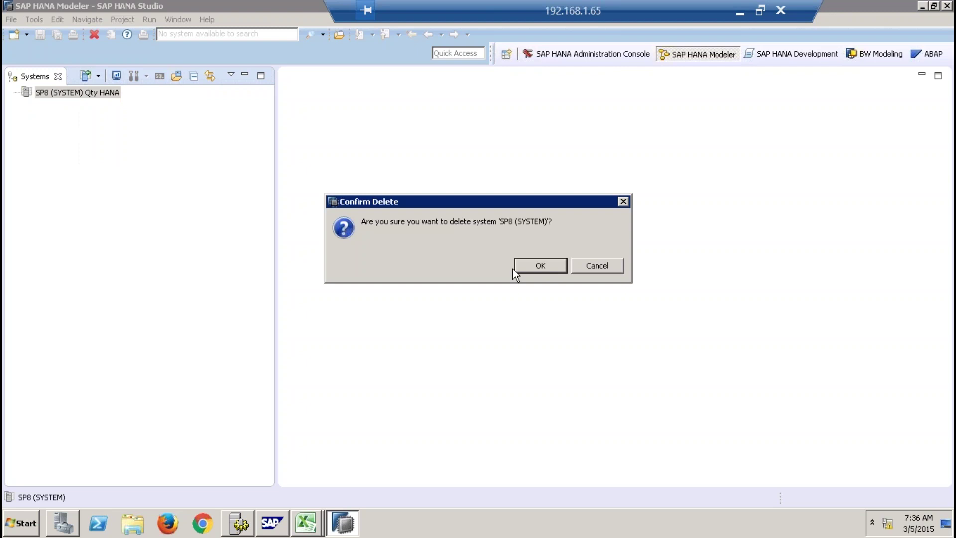
{"action": "left_click", "coordinate": [535, 265]}
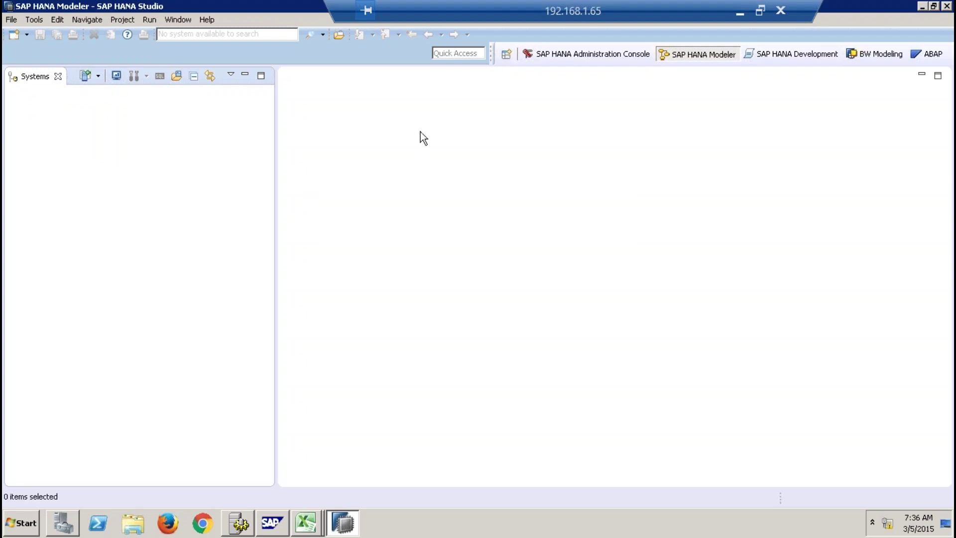
Choose SAP HANA Modeler from the Open Perspective list and open it.
{"action": "left_click", "coordinate": [506, 56]}
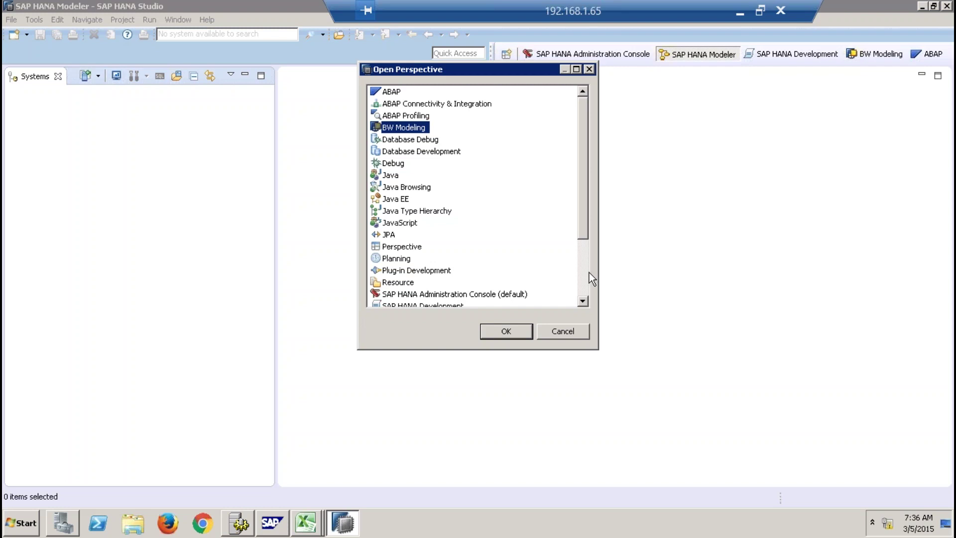
{"action": "left_click", "coordinate": [586, 270]}
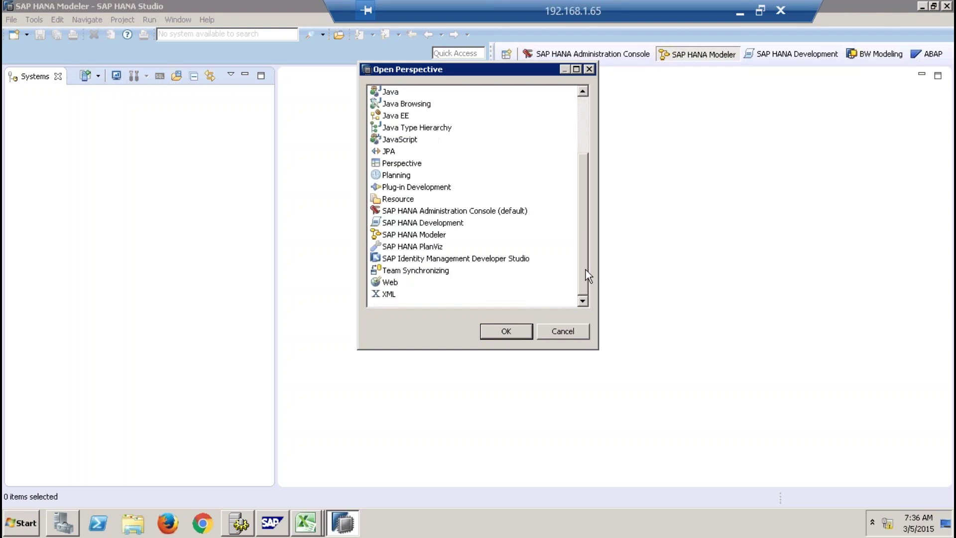
{"action": "left_click_drag", "start_coordinate": [586, 270], "coordinate": [578, 160]}
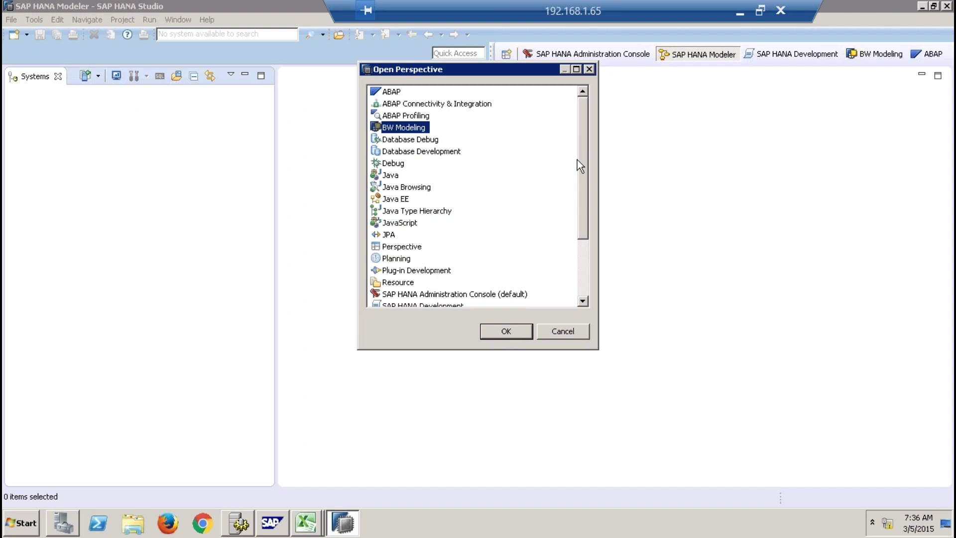
{"action": "left_click", "coordinate": [583, 266]}
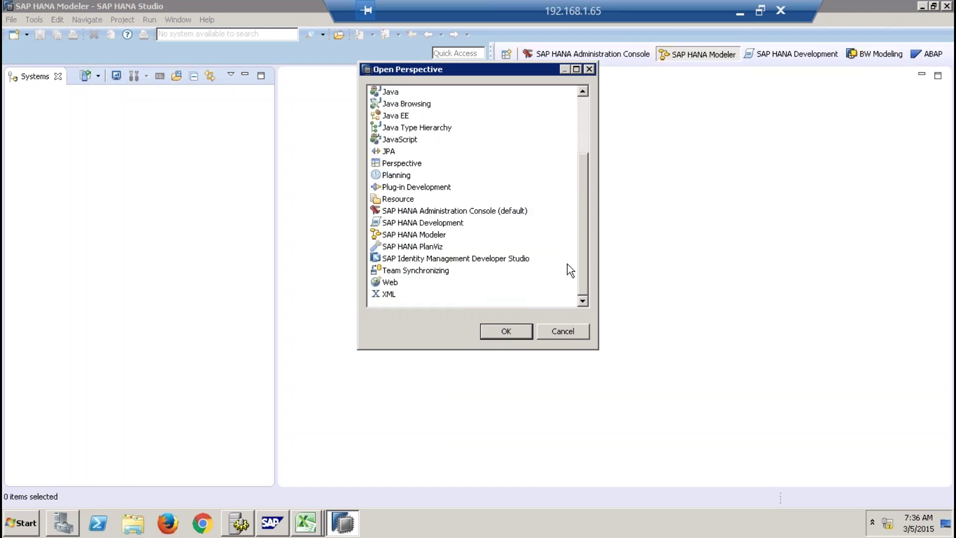
{"action": "left_click", "coordinate": [418, 237]}
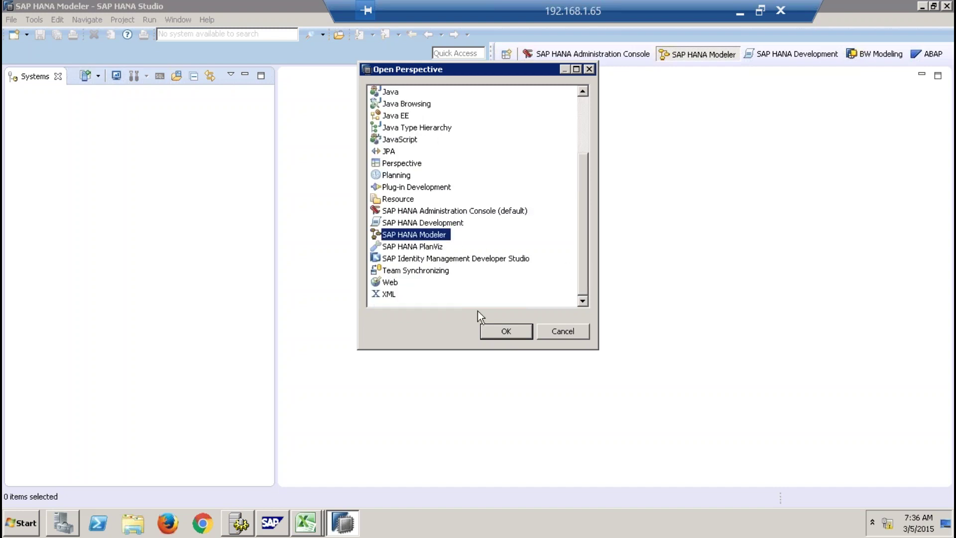
{"action": "left_click", "coordinate": [492, 329]}
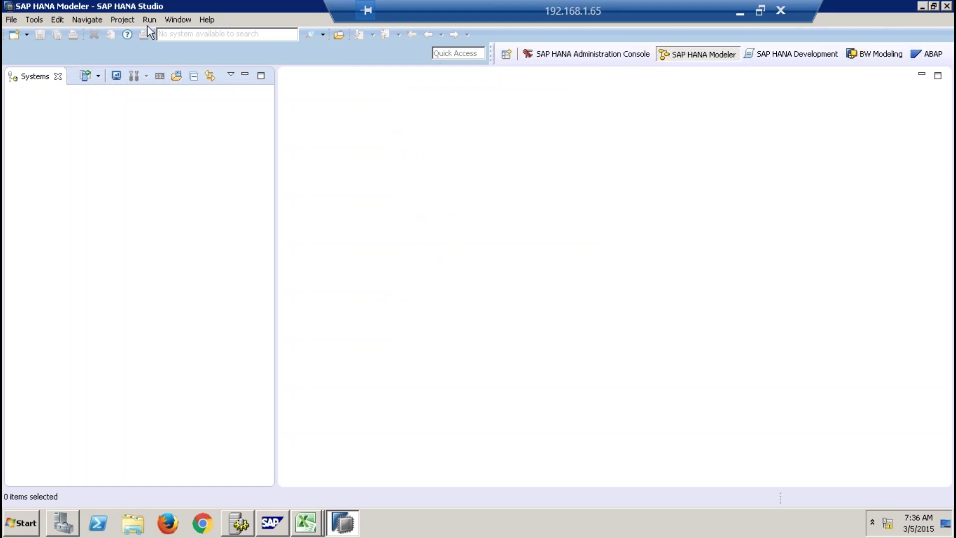
{"action": "left_click", "coordinate": [172, 20]}
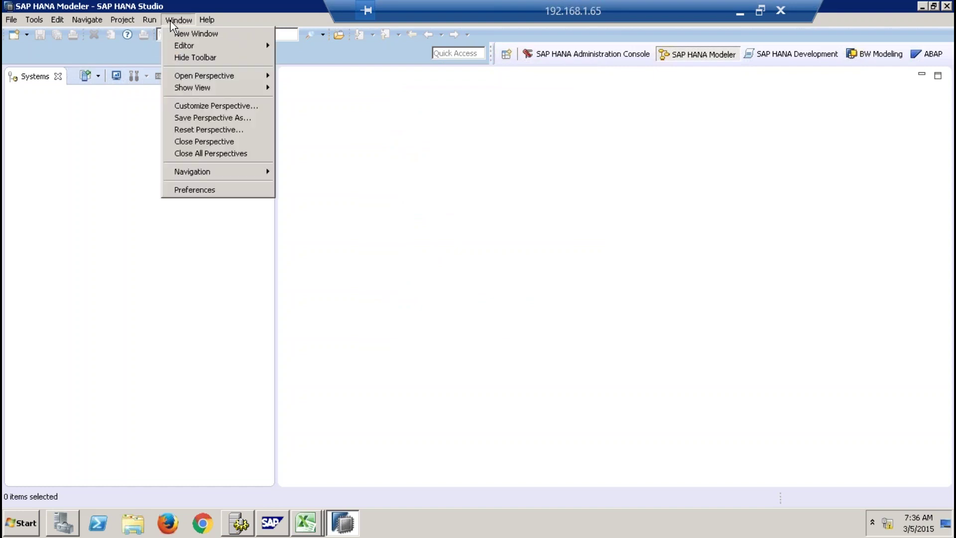
Reset the Modeler perspective to its defaults and drag the Systems panel wider.
{"action": "left_click", "coordinate": [220, 131]}
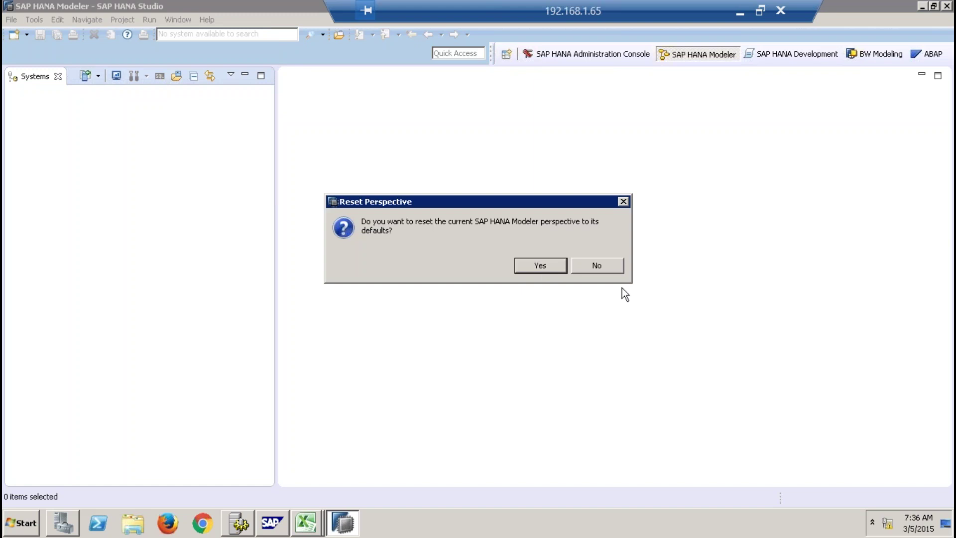
{"action": "left_click", "coordinate": [542, 268]}
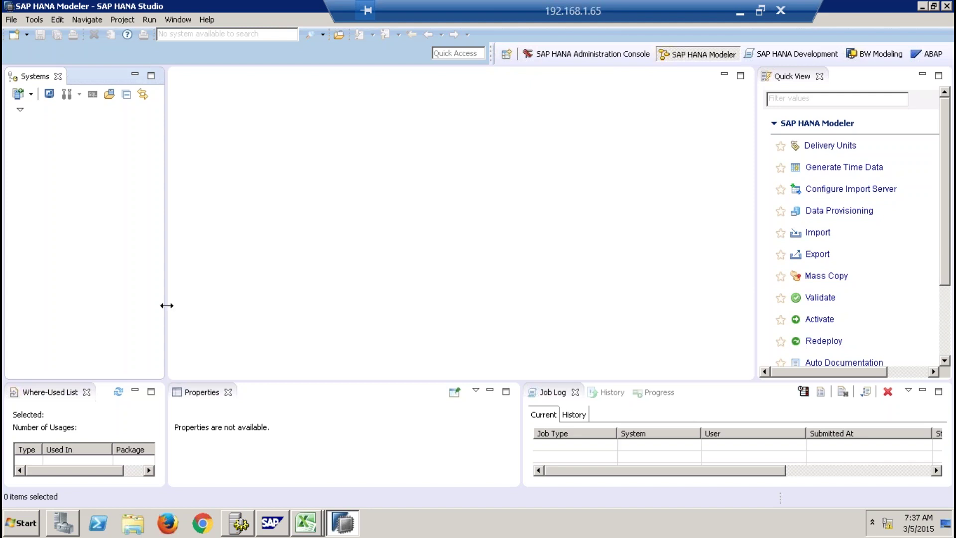
{"action": "left_click_drag", "start_coordinate": [166, 305], "coordinate": [305, 299]}
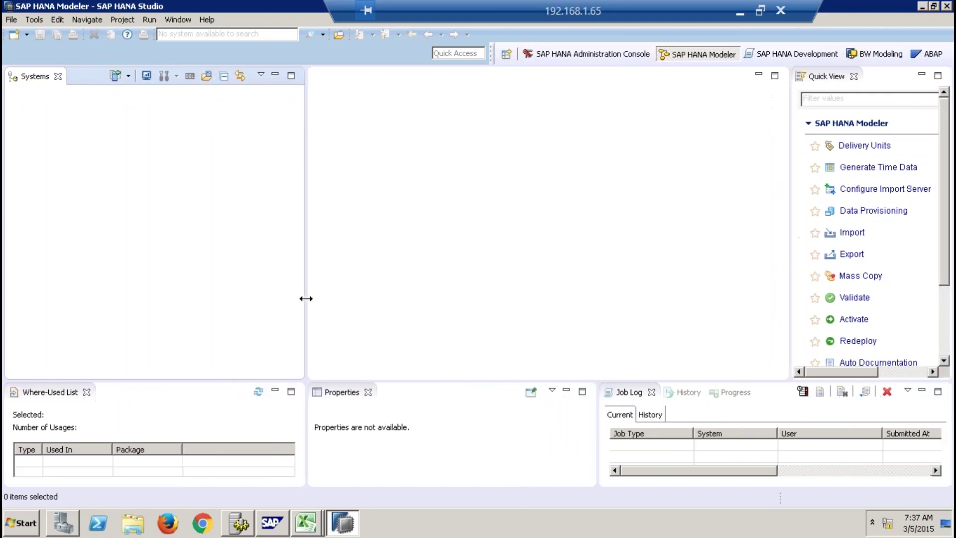
Add a system with host sapqbex, instance 01 and description 'Qbex HANA Server'.
{"action": "right_click", "coordinate": [56, 141]}
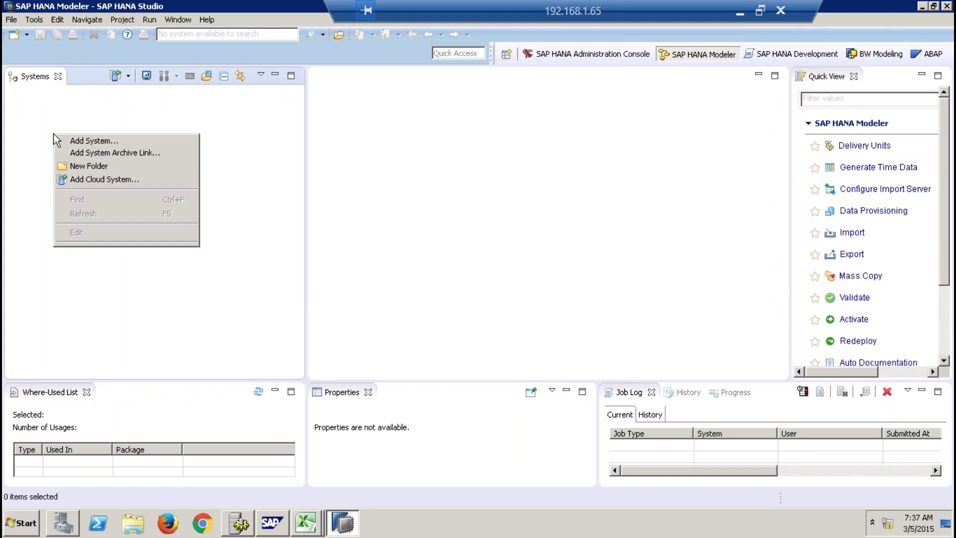
{"action": "left_click", "coordinate": [116, 142]}
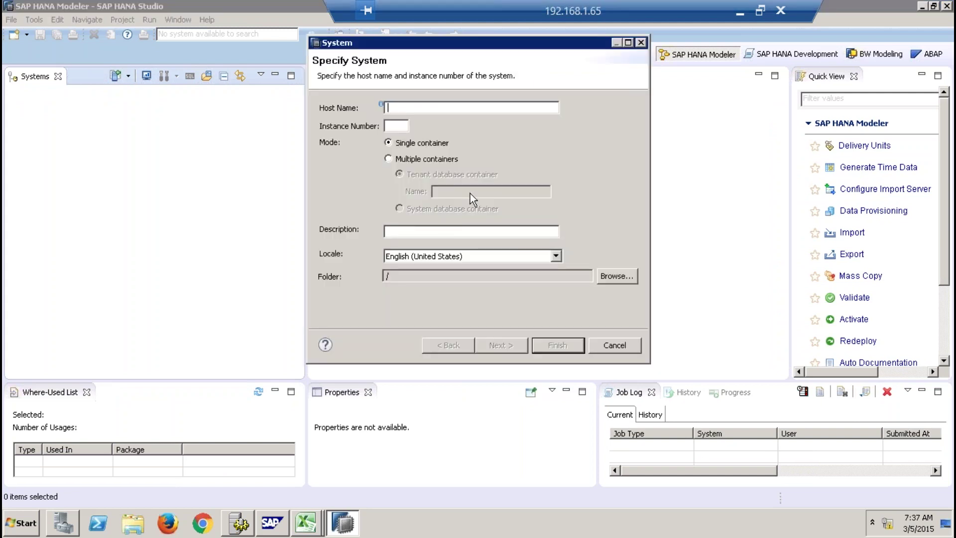
{"action": "type", "text": "sapqbex"}
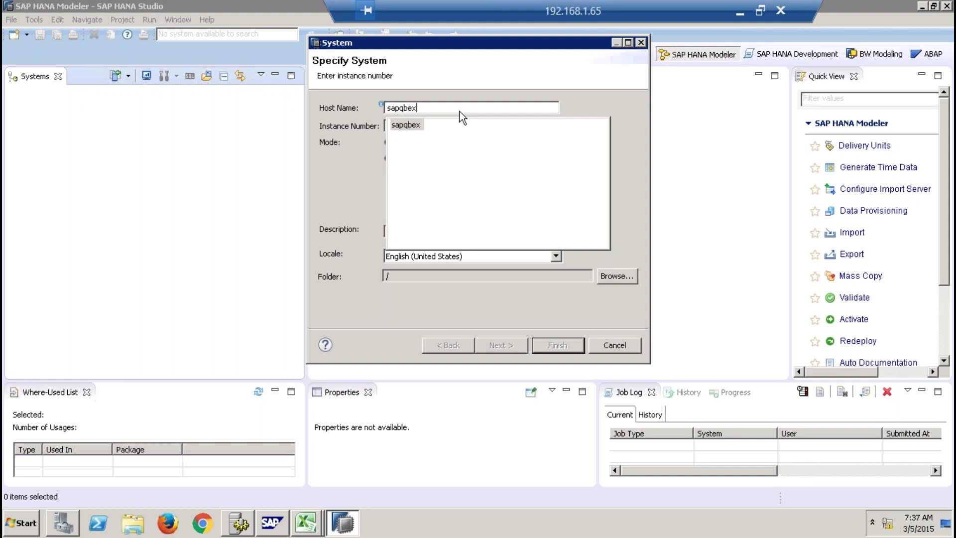
{"action": "left_click", "coordinate": [410, 123]}
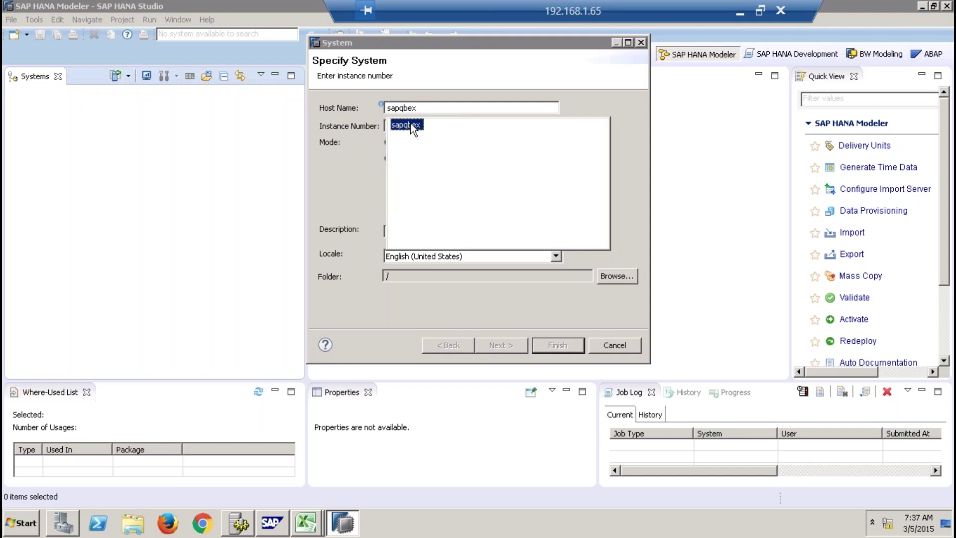
{"action": "left_click", "coordinate": [406, 126]}
{"action": "type", "text": "01"}
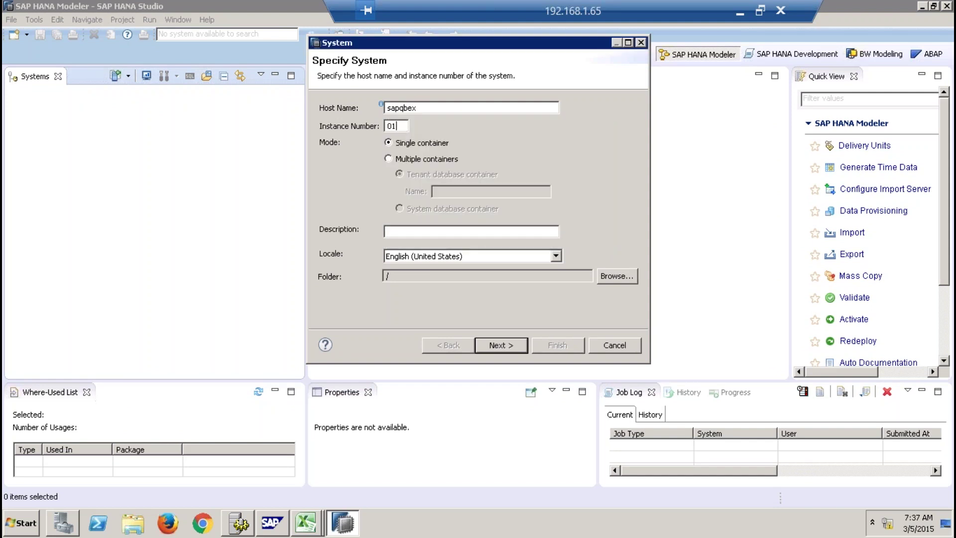
{"action": "left_click", "coordinate": [454, 232]}
{"action": "type", "text": "Qbex HANA Server"}
{"action": "left_click", "coordinate": [498, 346]}
Log on as database user SYSTEM with its password and finish adding the system.
{"action": "type", "text": "SYS"}
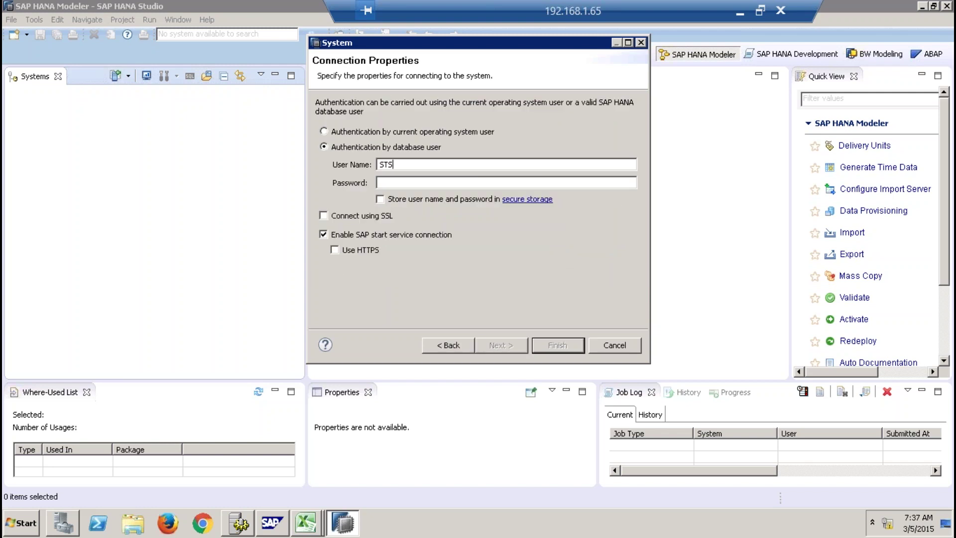
{"action": "key", "text": "BackSpace"}
{"action": "key", "text": "BackSpace"}
{"action": "type", "text": "YSTEM"}
{"action": "key", "text": "Tab"}
{"action": "type", "text": "●●●●●●●●●●"}
{"action": "left_click", "coordinate": [508, 344]}
{"action": "left_click", "coordinate": [551, 345]}
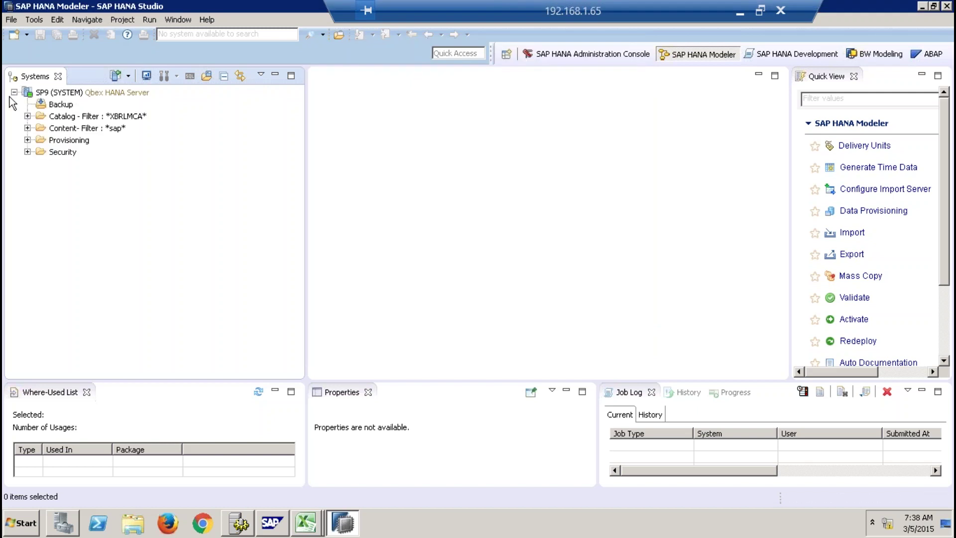
Clear the *XBRLMCA* filter on Catalog and the *sap* filter on Content.
{"action": "left_click", "coordinate": [63, 119]}
{"action": "right_click", "coordinate": [63, 120]}
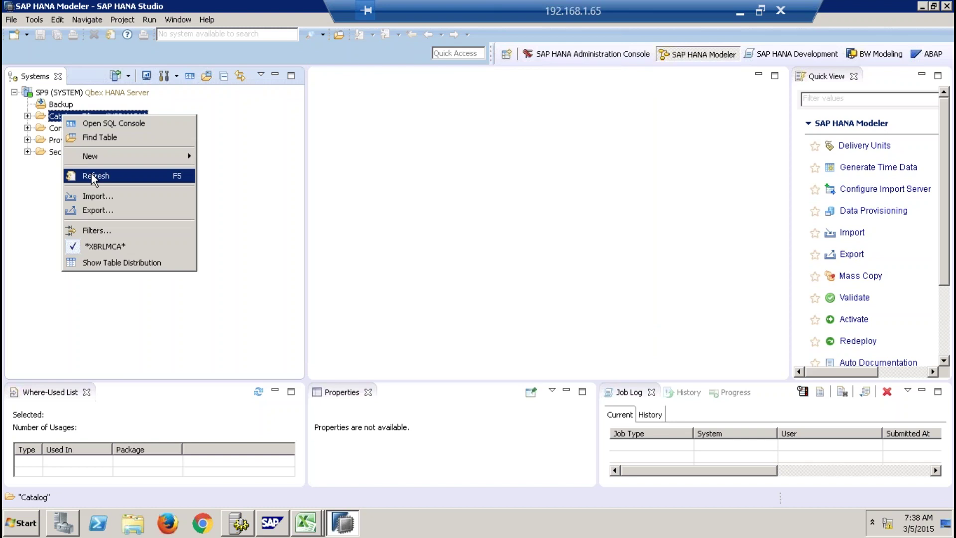
{"action": "left_click", "coordinate": [104, 247]}
{"action": "left_click", "coordinate": [59, 131]}
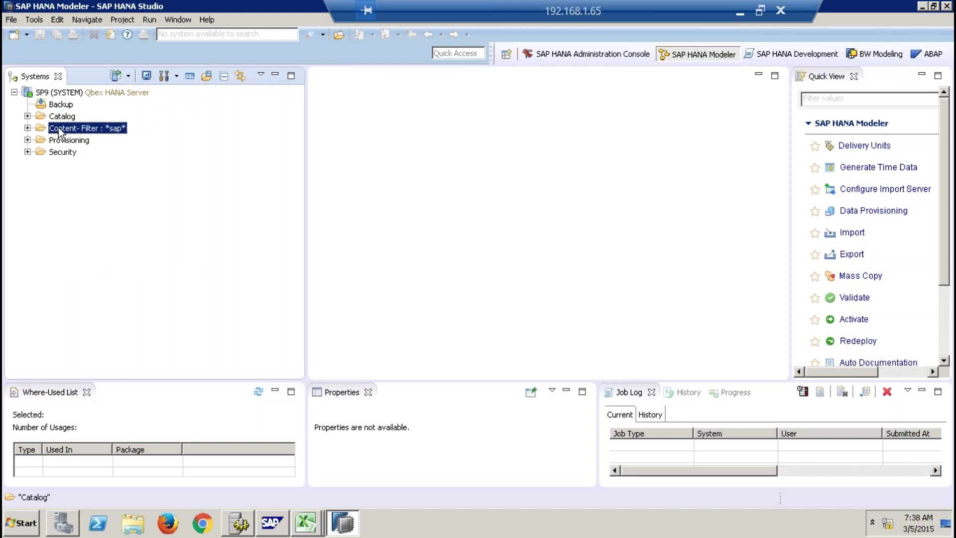
{"action": "right_click", "coordinate": [60, 130]}
{"action": "left_click", "coordinate": [100, 258]}
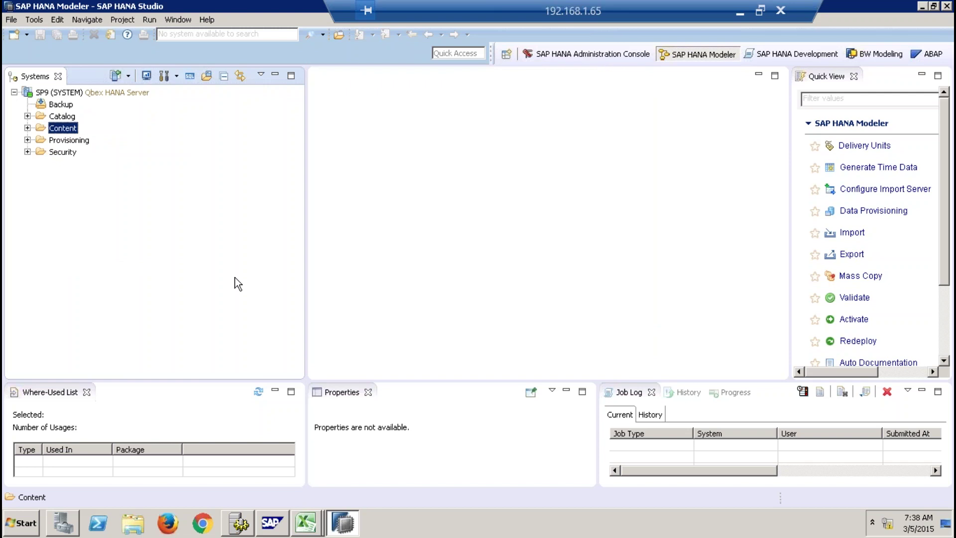
Re-expand the SP9 system and browse its Catalog, Content, Provisioning and Security folders.
{"action": "left_click", "coordinate": [14, 92]}
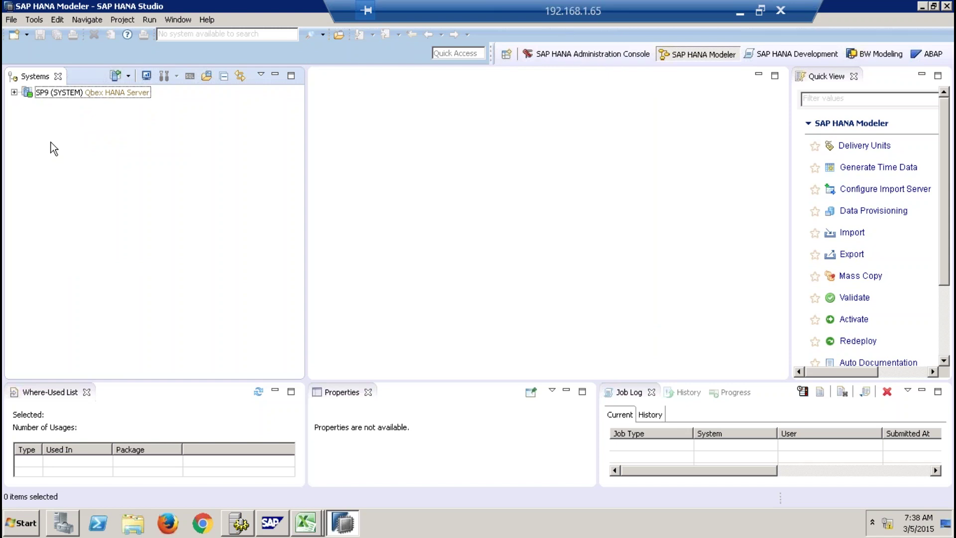
{"action": "left_click", "coordinate": [15, 93]}
{"action": "left_click", "coordinate": [58, 117]}
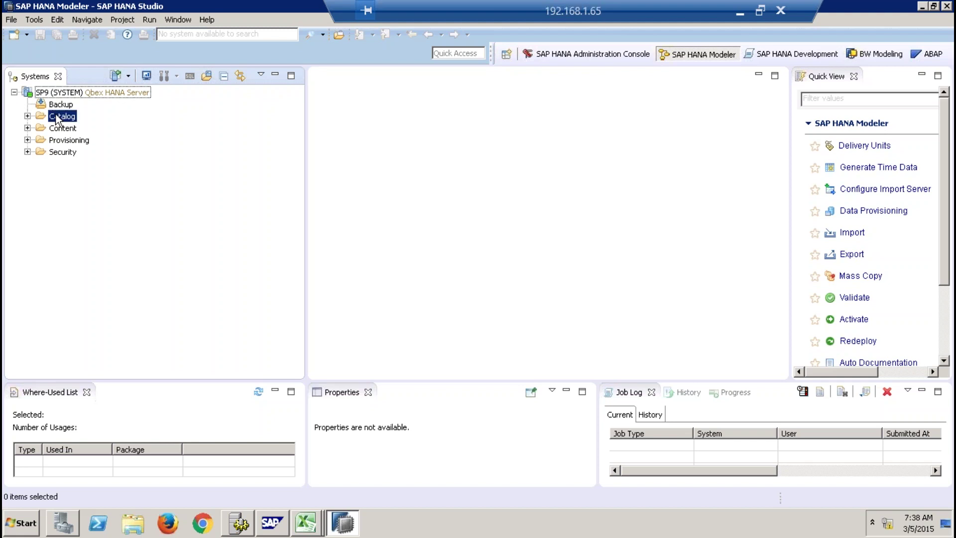
{"action": "left_click", "coordinate": [70, 129]}
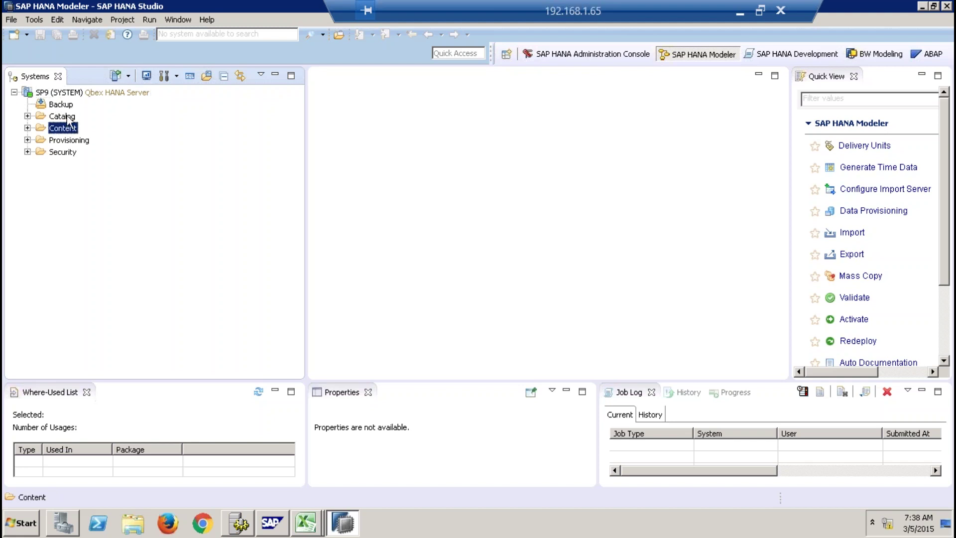
{"action": "left_click", "coordinate": [67, 116]}
{"action": "left_click", "coordinate": [69, 128]}
{"action": "left_click", "coordinate": [69, 140]}
{"action": "left_click", "coordinate": [70, 152]}
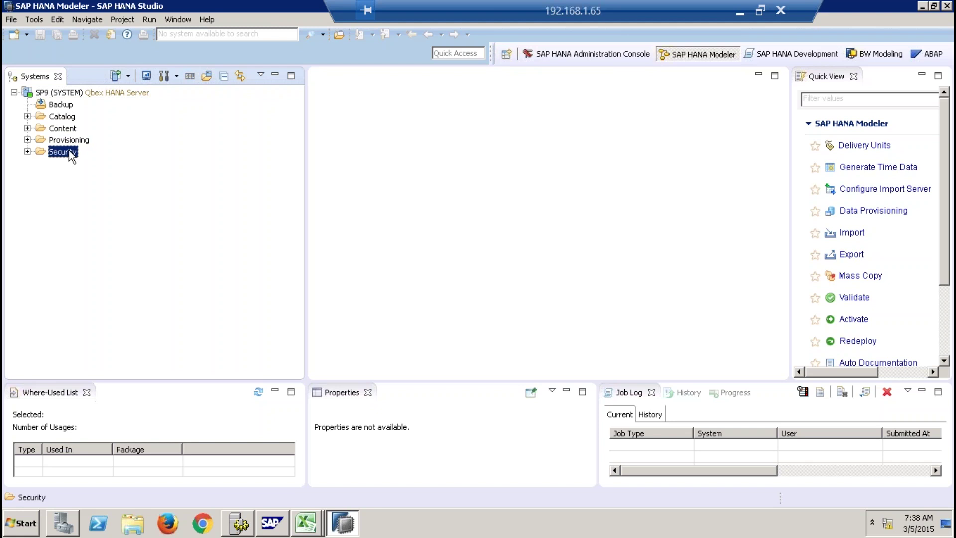
{"action": "left_click", "coordinate": [63, 117]}
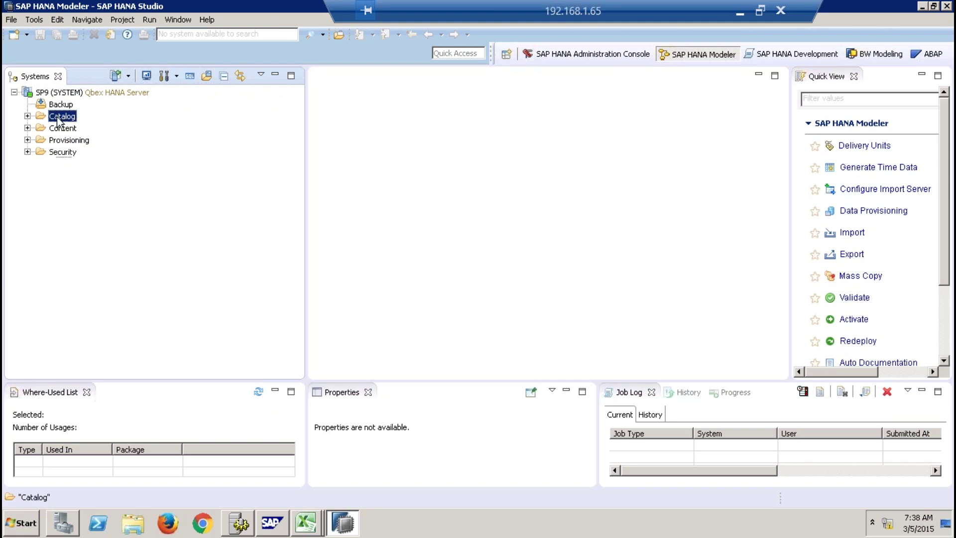
Expand the Catalog and the 8QBEX schema, briefly listing its tables.
{"action": "left_click", "coordinate": [28, 116]}
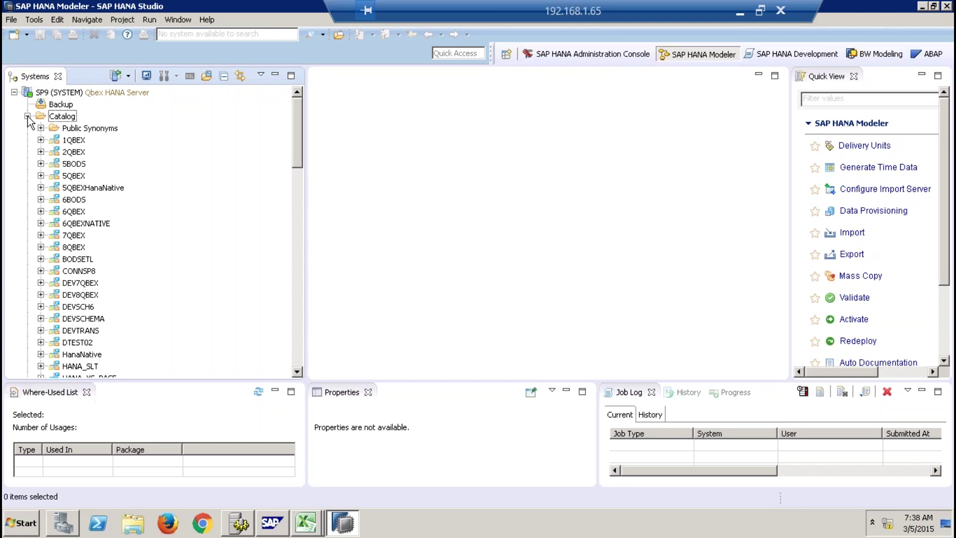
{"action": "left_click", "coordinate": [28, 116]}
{"action": "left_click", "coordinate": [27, 116]}
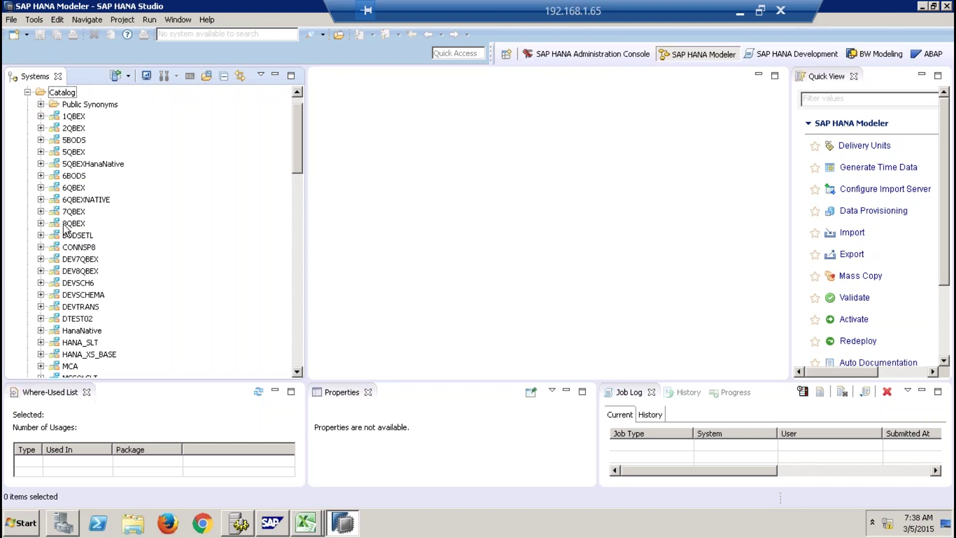
{"action": "left_click", "coordinate": [71, 224]}
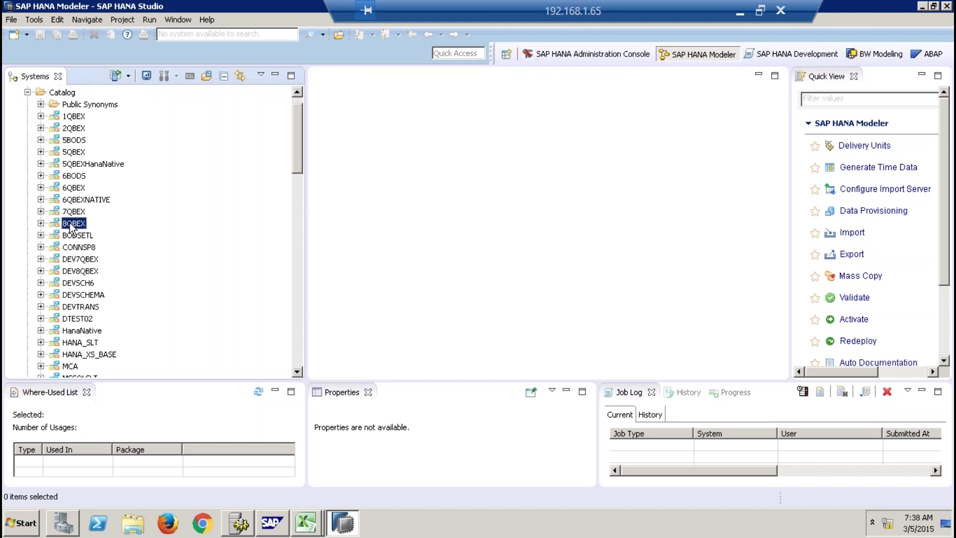
{"action": "left_click", "coordinate": [41, 223]}
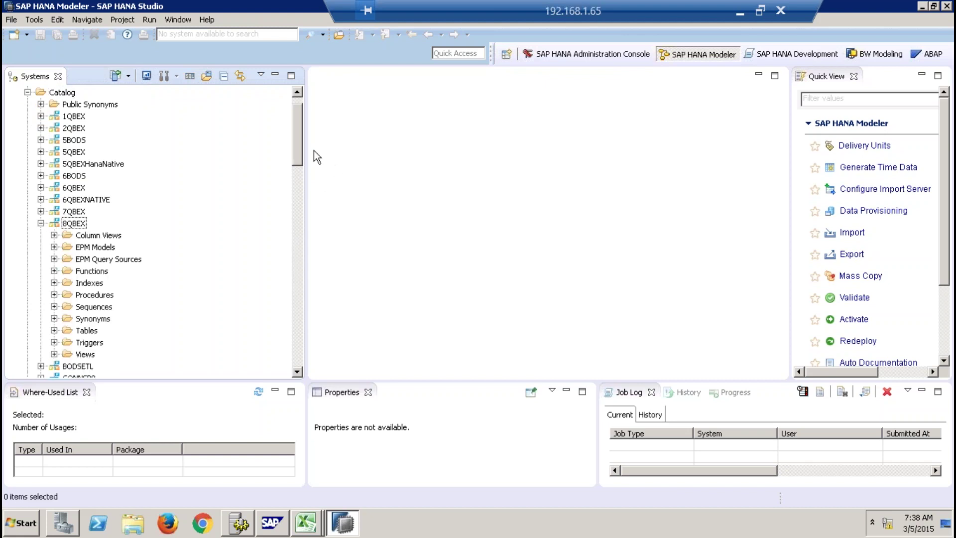
{"action": "mouse_move", "coordinate": [298, 149]}
{"action": "left_mouse_down"}
{"action": "mouse_move", "coordinate": [297, 180]}
{"action": "mouse_move", "coordinate": [297, 165]}
{"action": "left_mouse_up"}
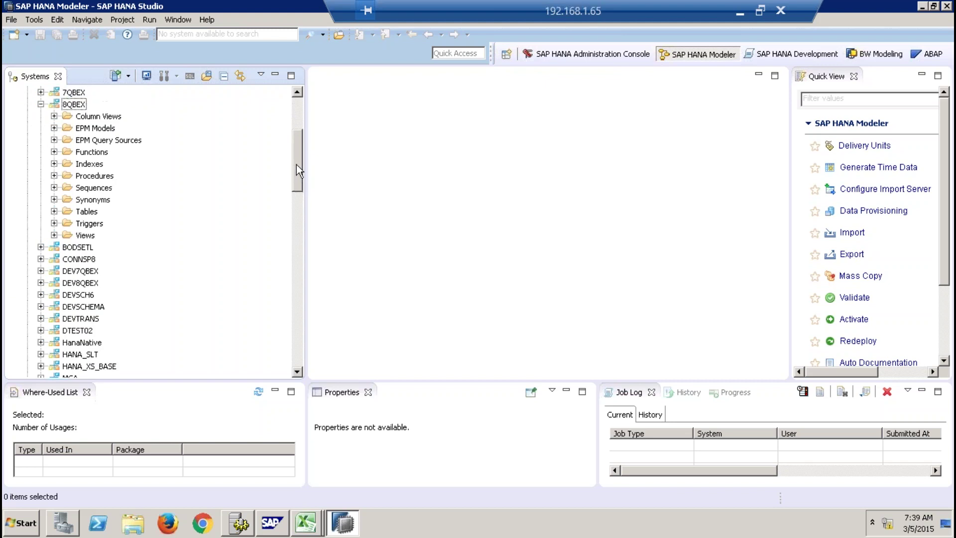
{"action": "left_click", "coordinate": [54, 211]}
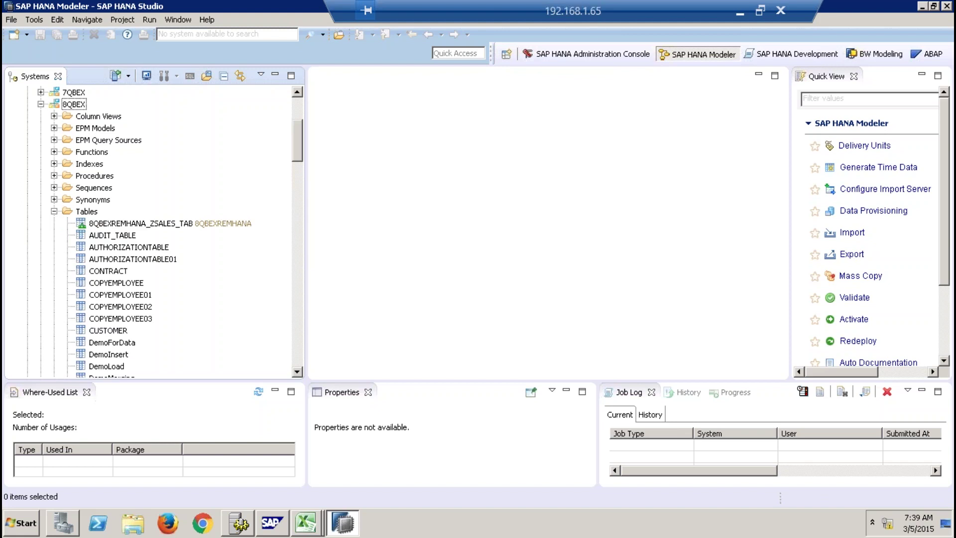
{"action": "left_click", "coordinate": [54, 211]}
Expand 8QBEX's Functions, Column Views, Synonyms, Sequences, Triggers, Views and Tables folders.
{"action": "left_click", "coordinate": [54, 175]}
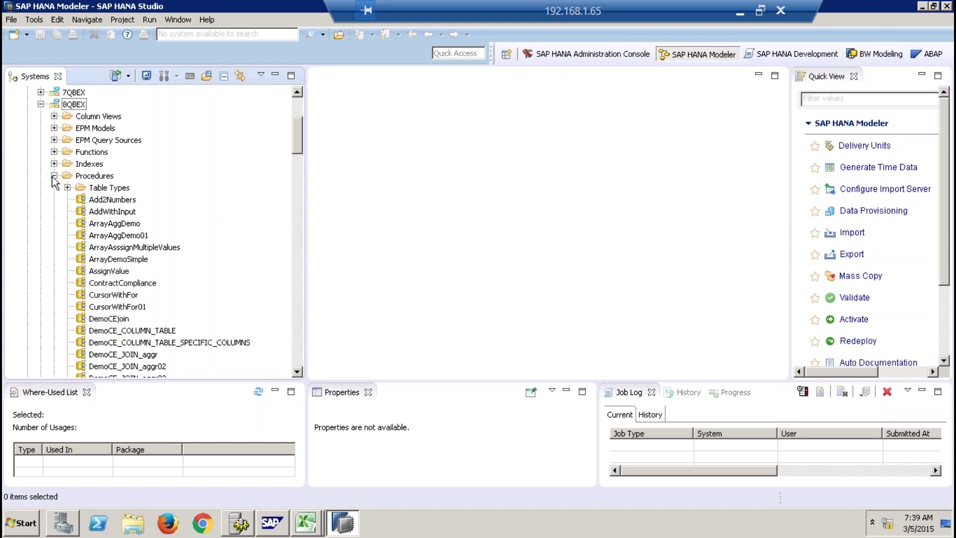
{"action": "left_click", "coordinate": [54, 175]}
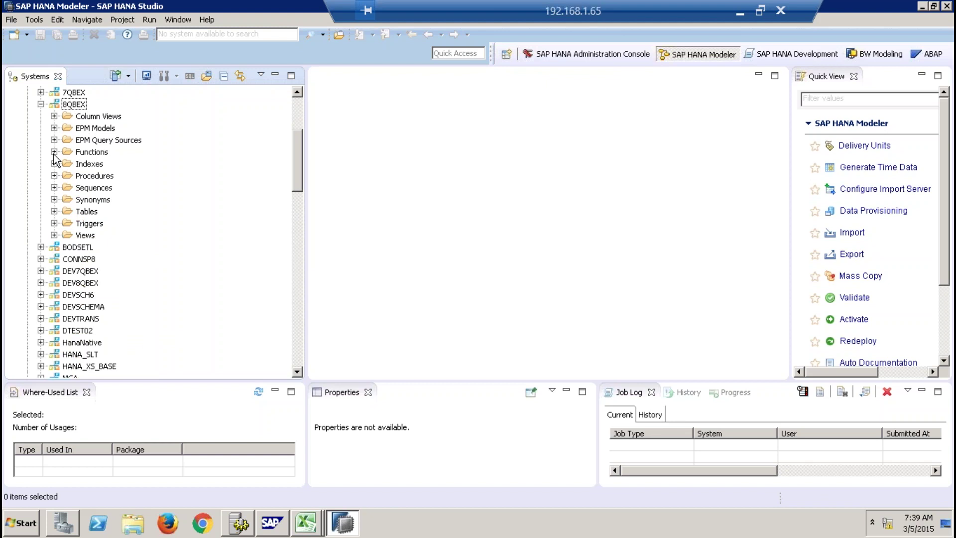
{"action": "left_click", "coordinate": [54, 152]}
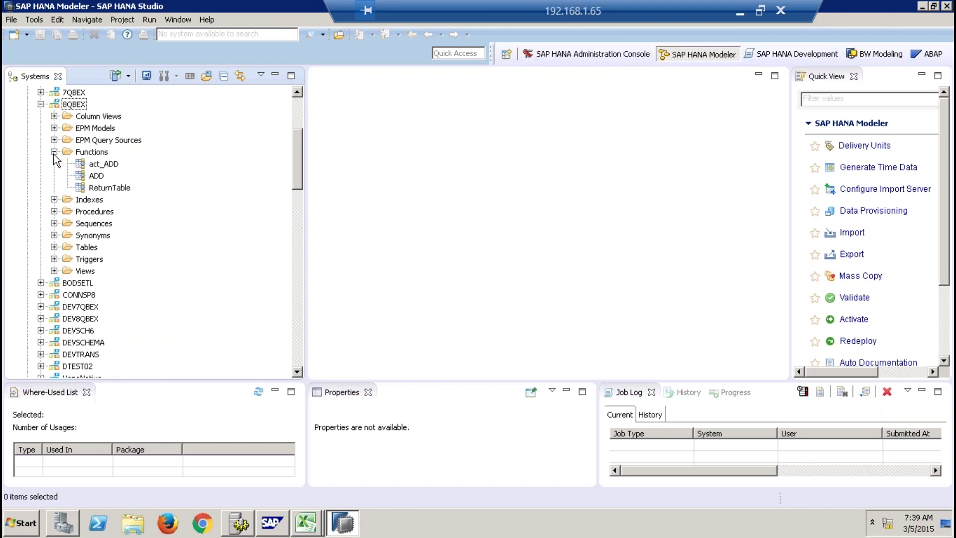
{"action": "left_click", "coordinate": [54, 116]}
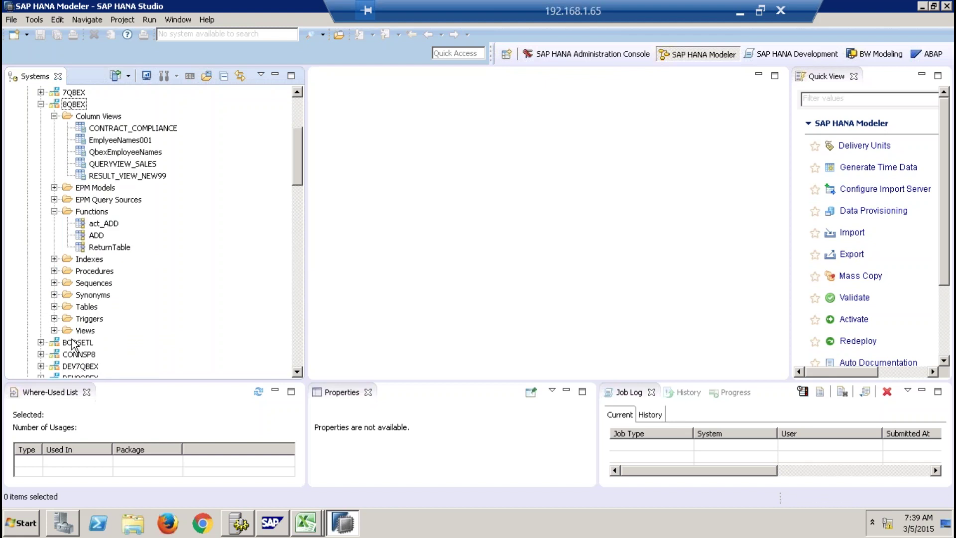
{"action": "left_click", "coordinate": [54, 294]}
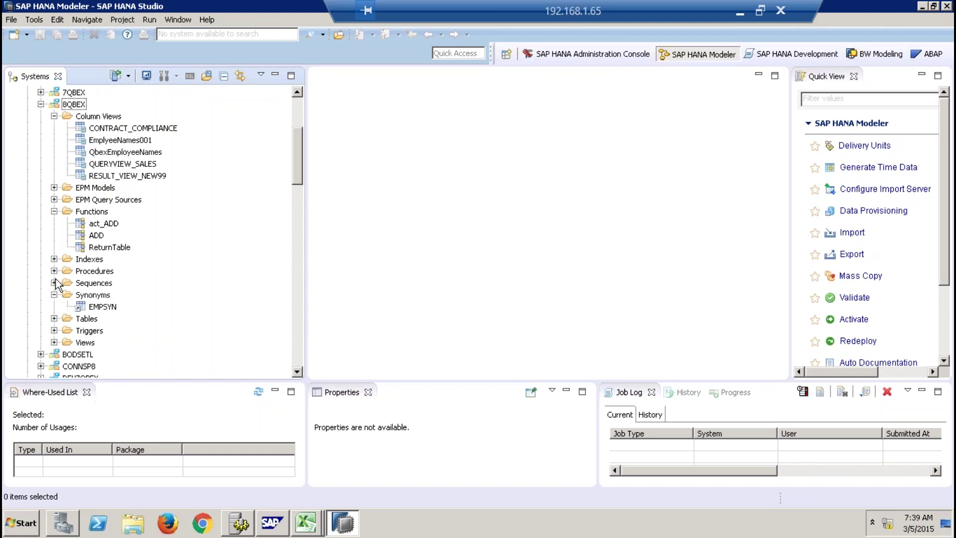
{"action": "left_click", "coordinate": [54, 283]}
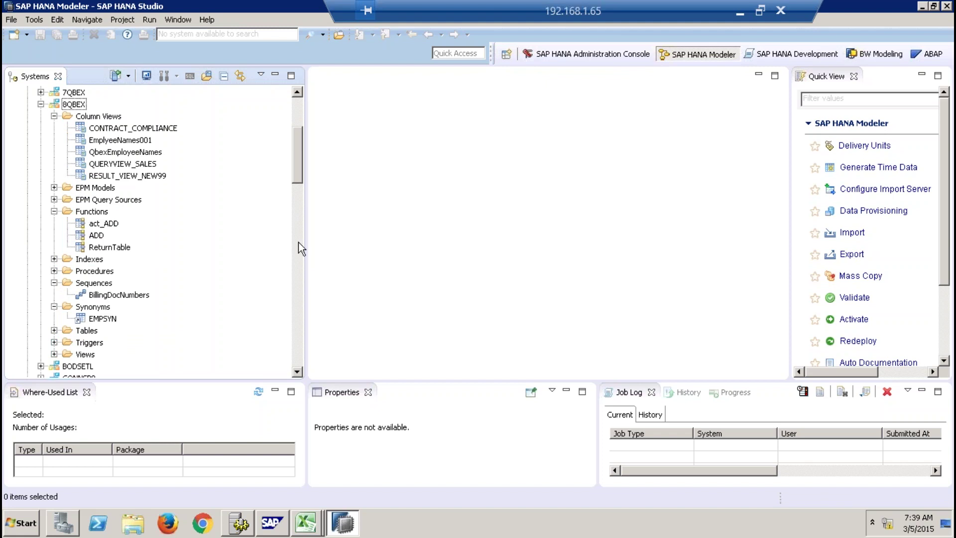
{"action": "left_click_drag", "start_coordinate": [298, 169], "coordinate": [298, 194]}
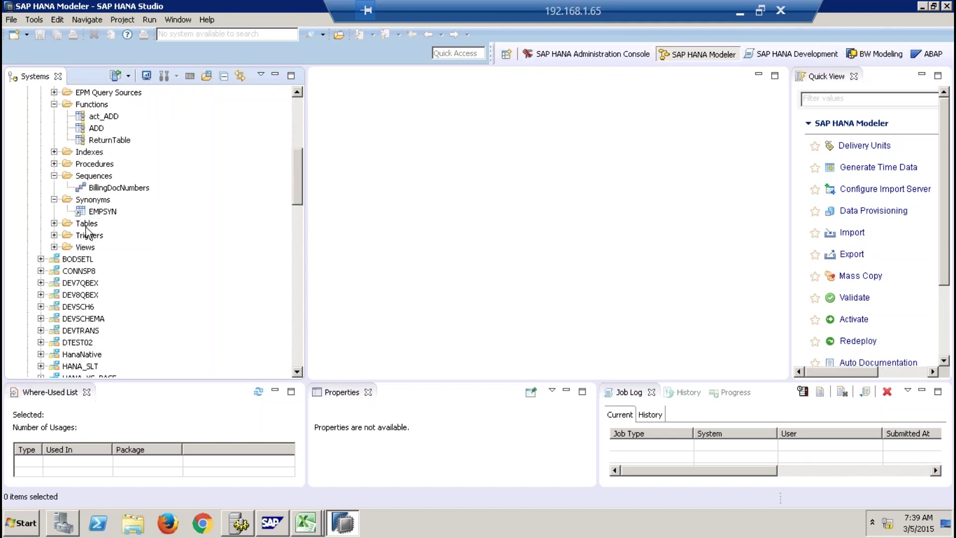
{"action": "left_click", "coordinate": [54, 235]}
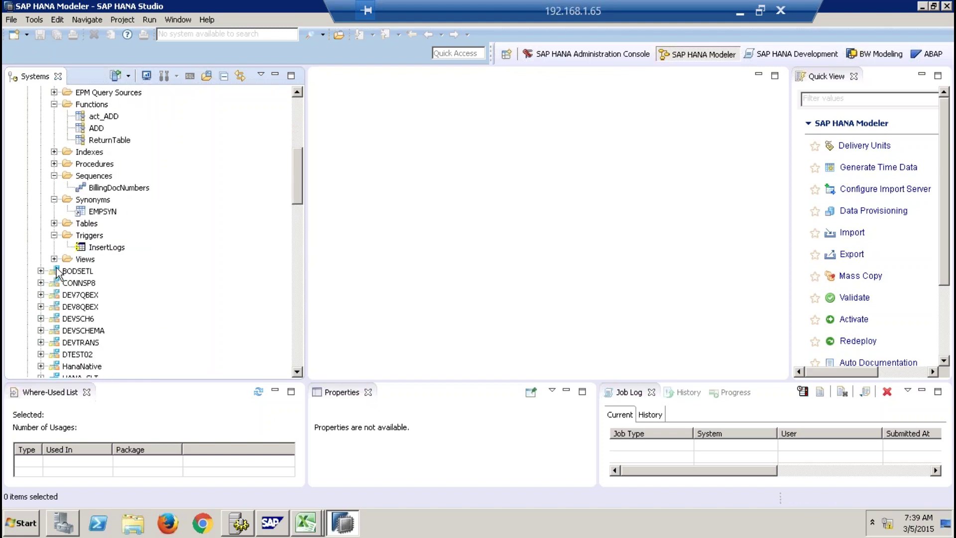
{"action": "left_click", "coordinate": [54, 259]}
{"action": "left_click", "coordinate": [54, 223]}
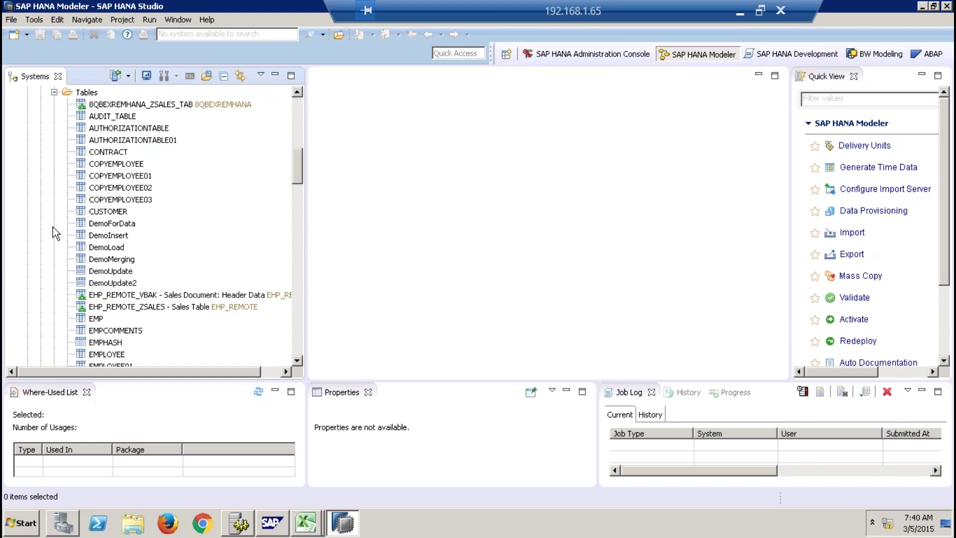
Collapse the 8QBEX schema and scroll the tree back up to the SP9 server root.
{"action": "left_click", "coordinate": [296, 131]}
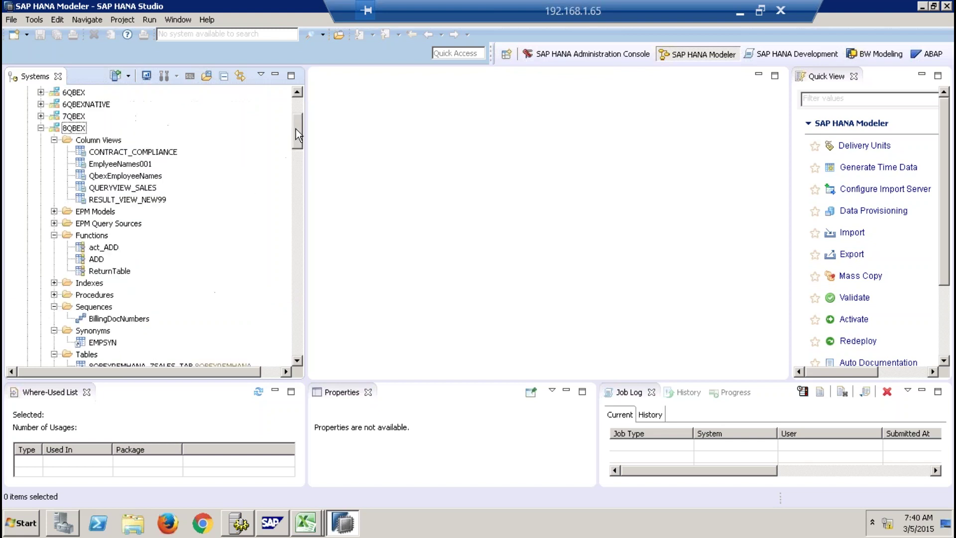
{"action": "left_click", "coordinate": [41, 128]}
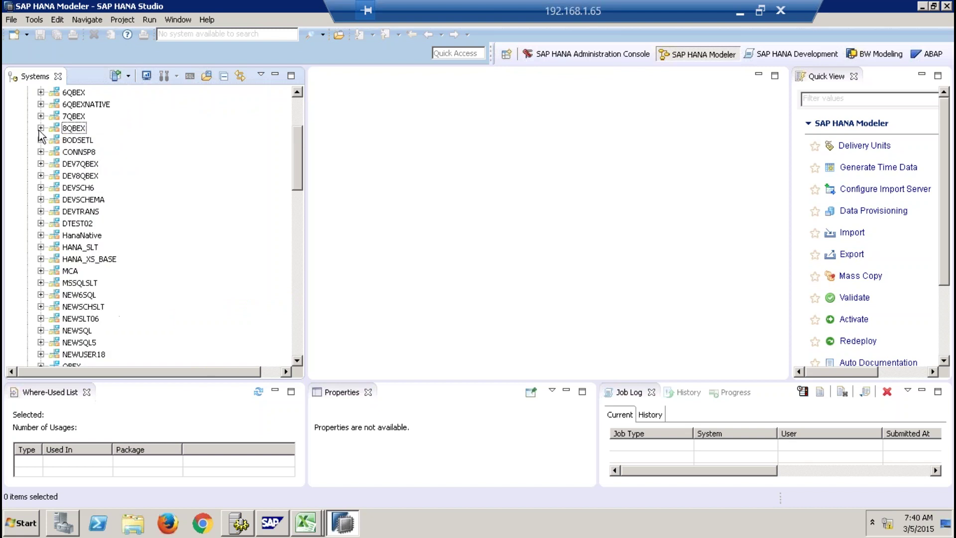
{"action": "left_click", "coordinate": [295, 111]}
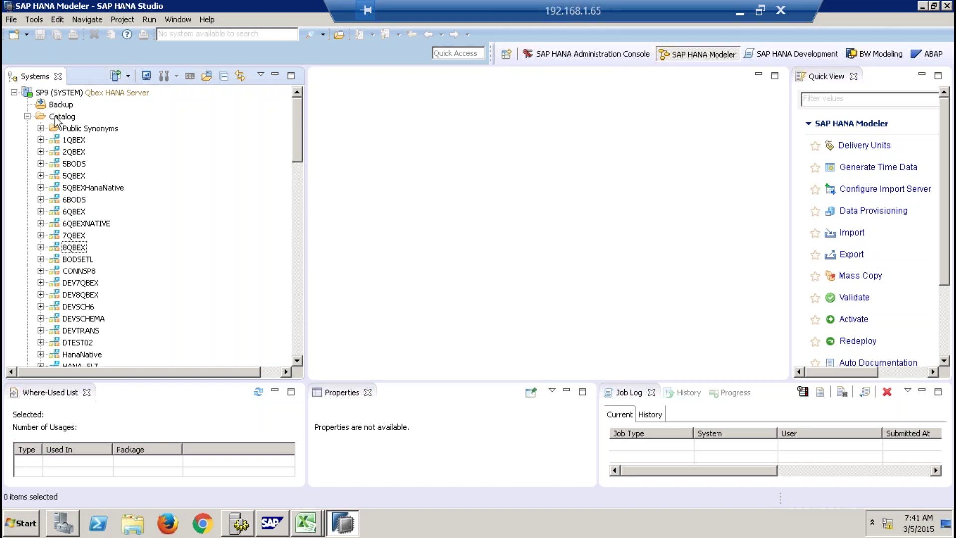
Collapse the Catalog folder and select the Content folder.
{"action": "left_click", "coordinate": [28, 116]}
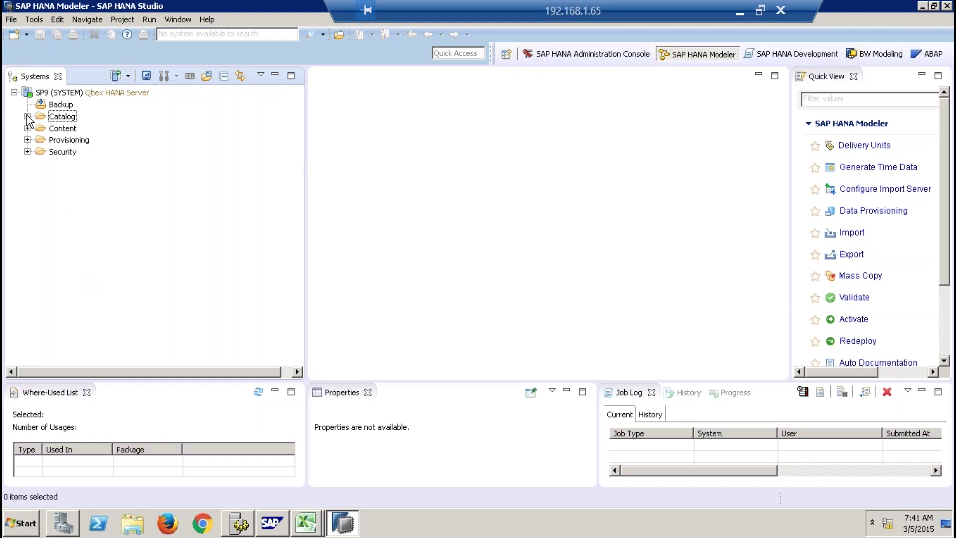
{"action": "left_click", "coordinate": [58, 129]}
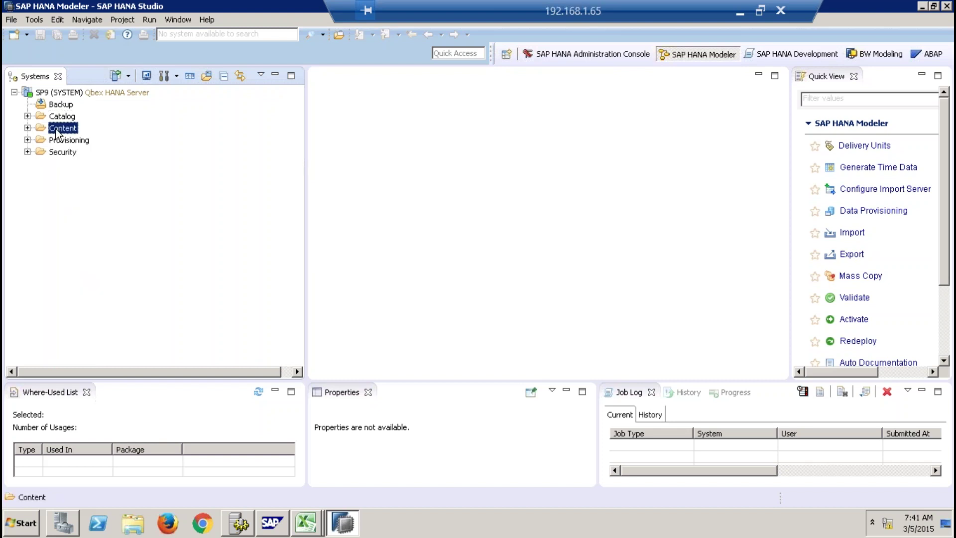
Expand Content, then the 8QBEX package and its Models folder.
{"action": "left_click", "coordinate": [27, 128]}
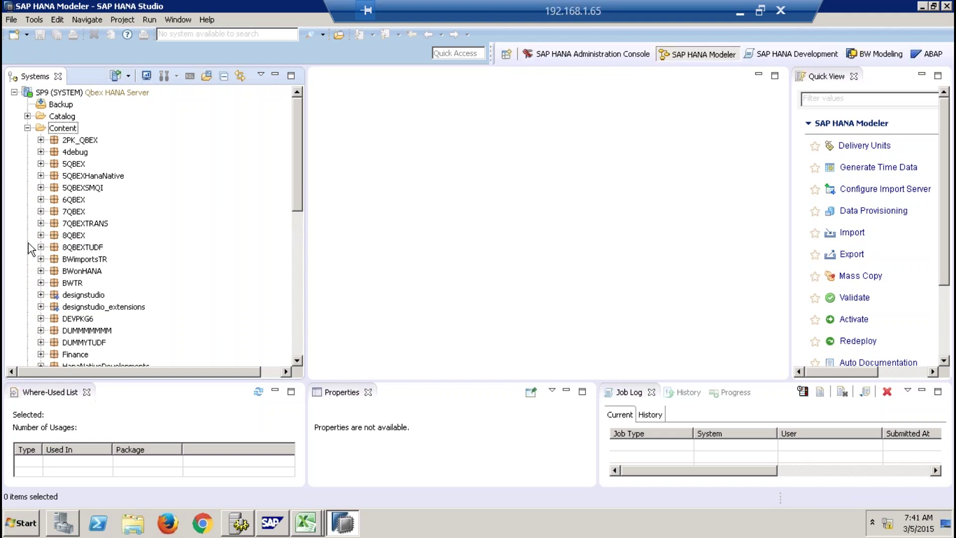
{"action": "left_click", "coordinate": [74, 237]}
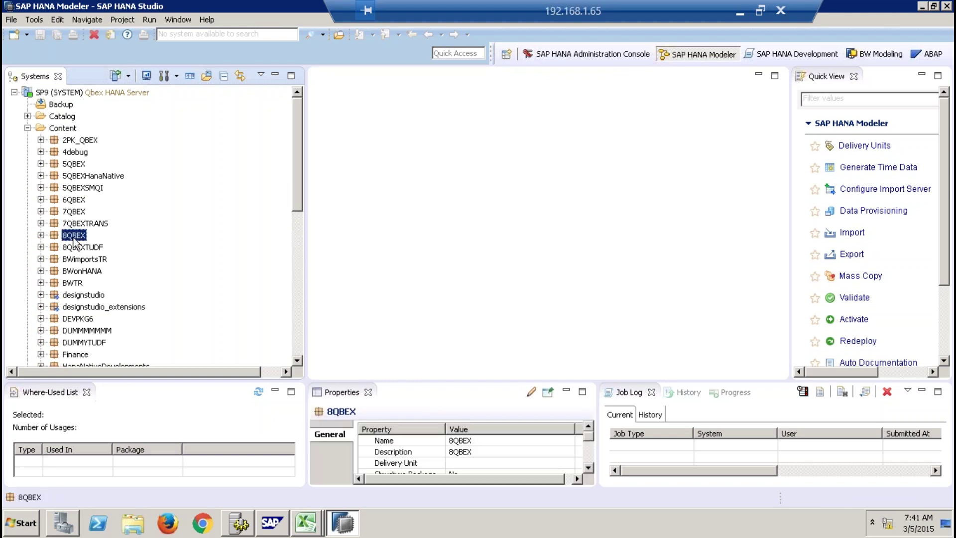
{"action": "left_click", "coordinate": [41, 235]}
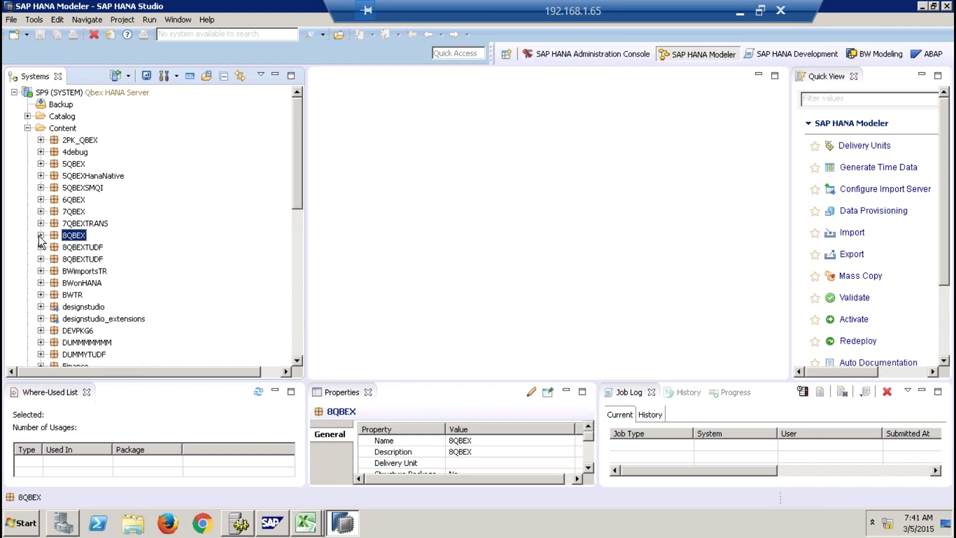
{"action": "left_click", "coordinate": [54, 247]}
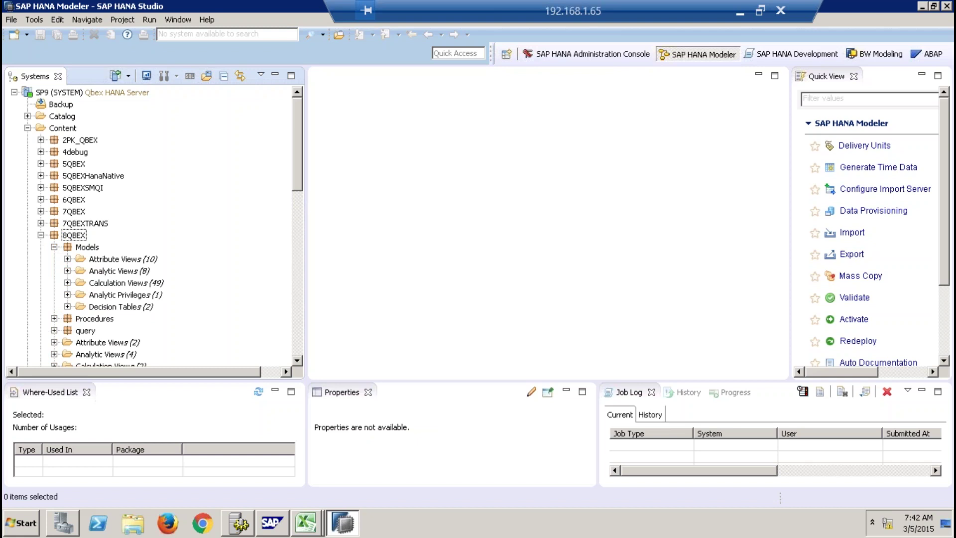
{"action": "left_click", "coordinate": [74, 237]}
{"action": "left_click", "coordinate": [86, 249]}
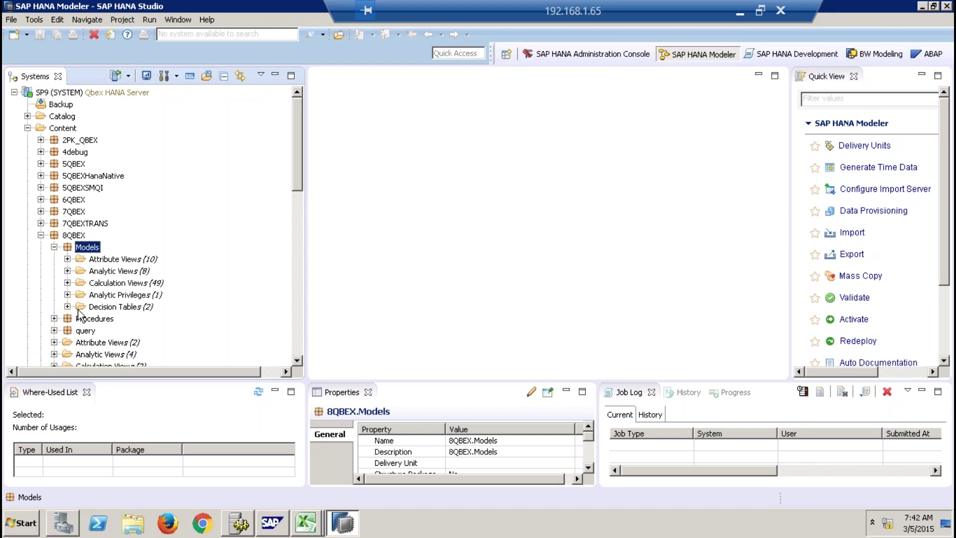
Check the Models subfolders, expand Analytic Privileges and Decision Tables, then bring up Models' actions.
{"action": "left_click", "coordinate": [67, 259]}
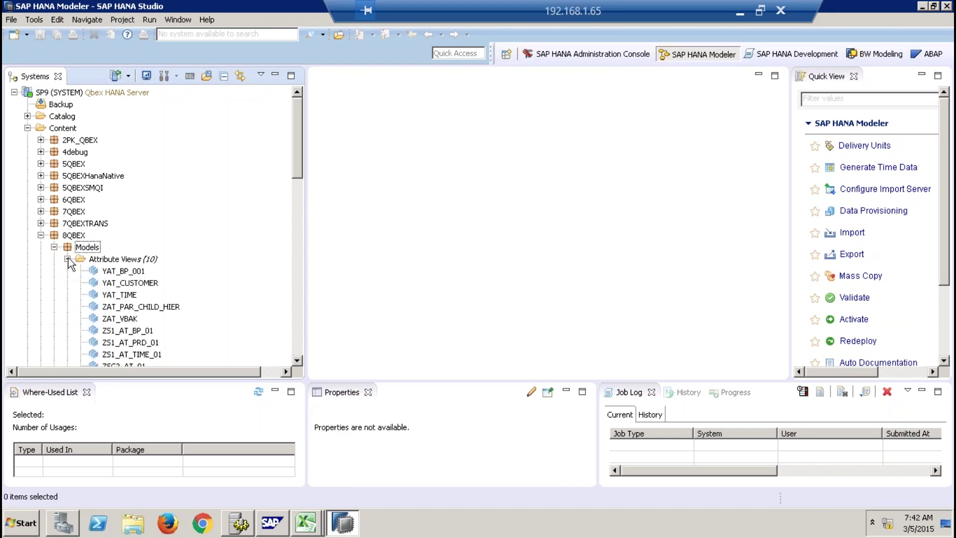
{"action": "left_click", "coordinate": [68, 259]}
{"action": "left_click", "coordinate": [68, 271]}
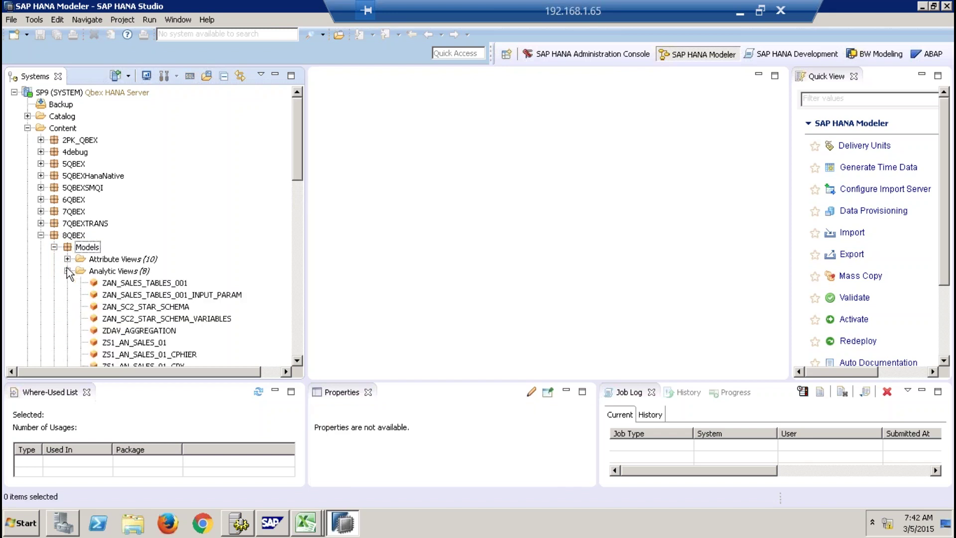
{"action": "left_click", "coordinate": [67, 271]}
{"action": "left_click", "coordinate": [68, 283]}
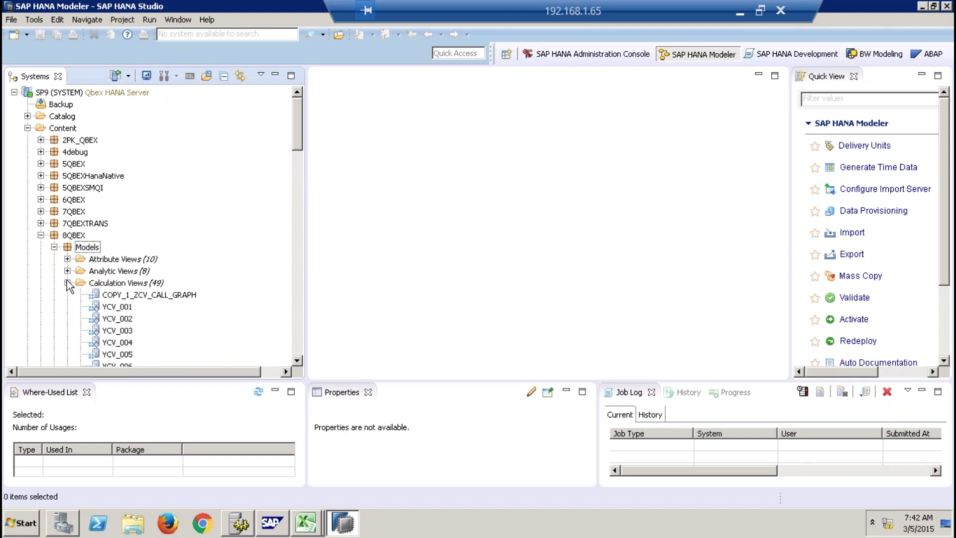
{"action": "left_click", "coordinate": [67, 282]}
{"action": "left_click", "coordinate": [67, 295]}
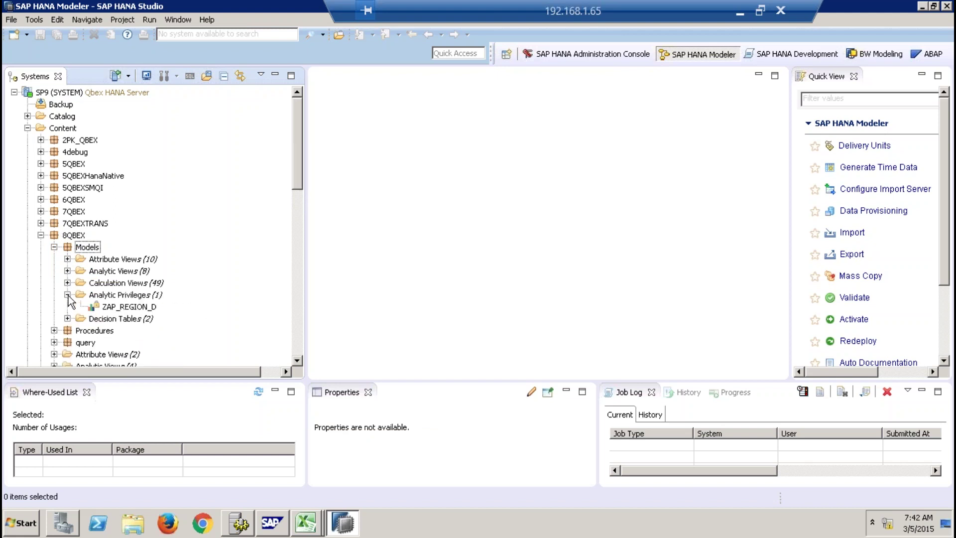
{"action": "left_click", "coordinate": [67, 319]}
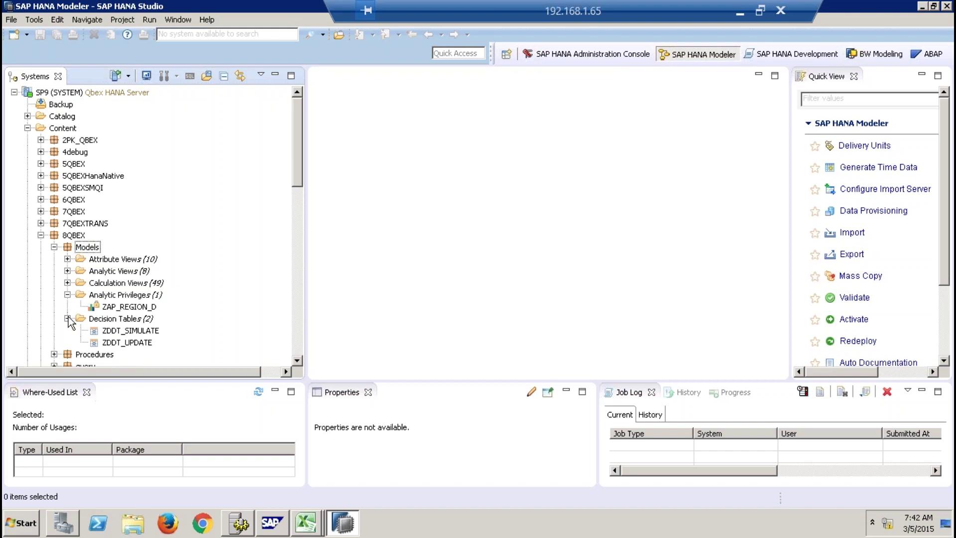
{"action": "left_click", "coordinate": [79, 248]}
{"action": "right_click", "coordinate": [83, 246]}
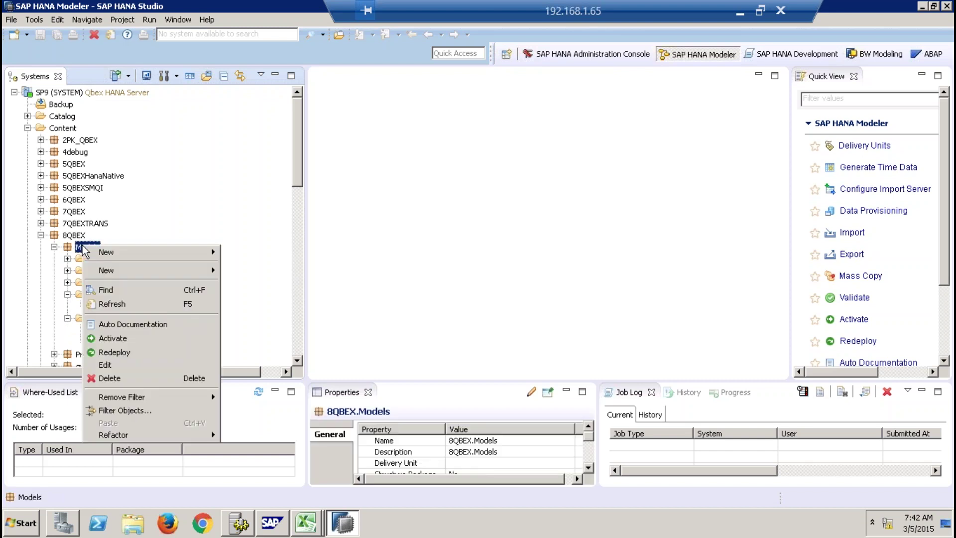
Dismiss the Models menu and return to the SAP HANA Modeler perspective.
{"action": "mouse_move", "coordinate": [167, 269]}
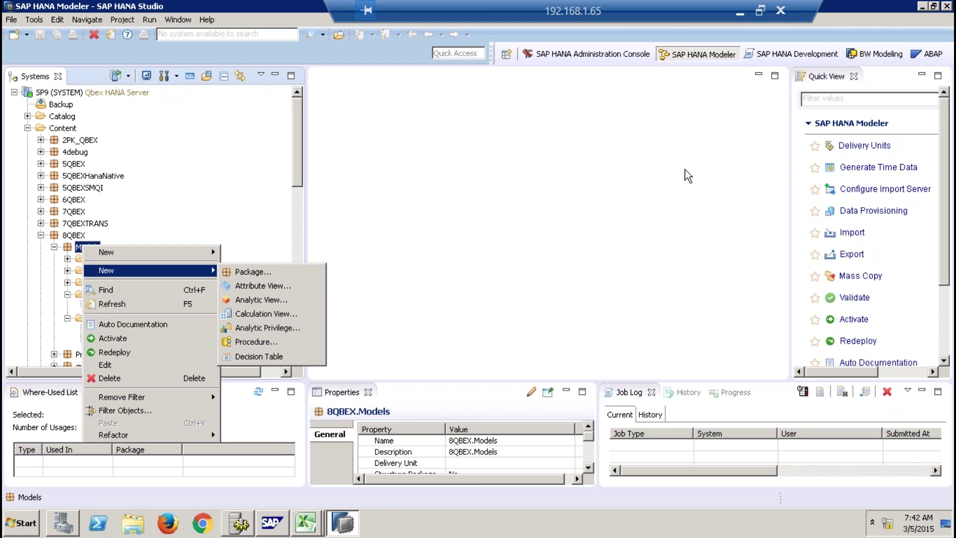
{"action": "left_click", "coordinate": [871, 57]}
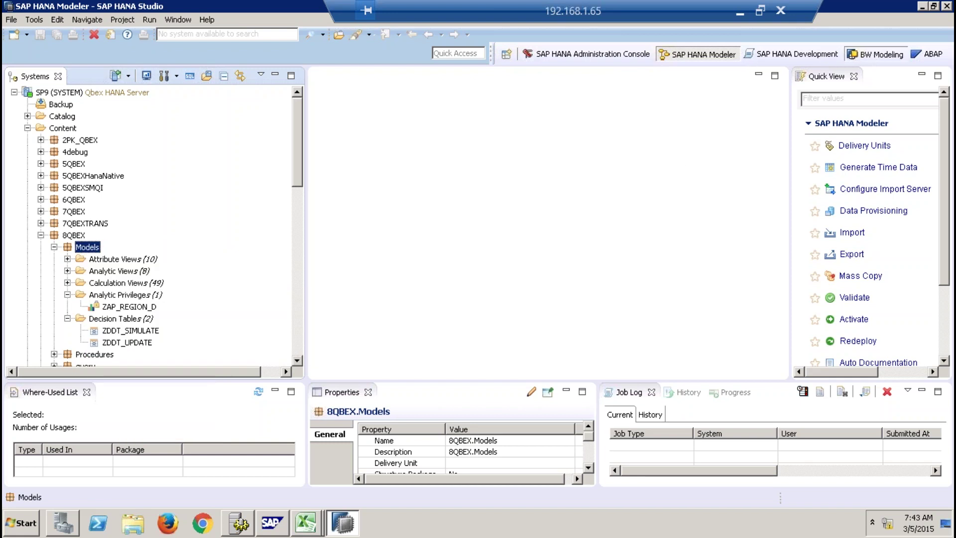
{"action": "left_click", "coordinate": [678, 39]}
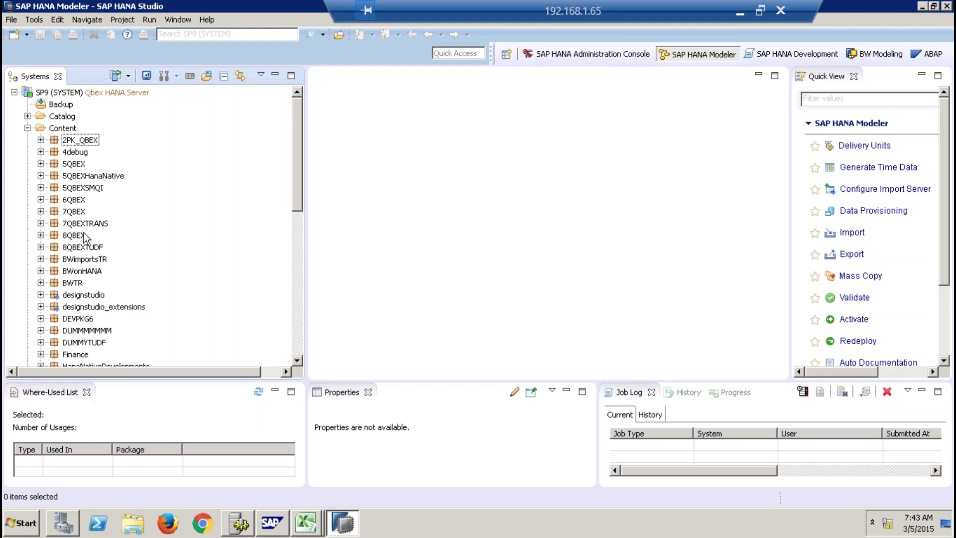
Dismiss Content's action menu without creating a package, then collapse the Content folder.
{"action": "right_click", "coordinate": [72, 129]}
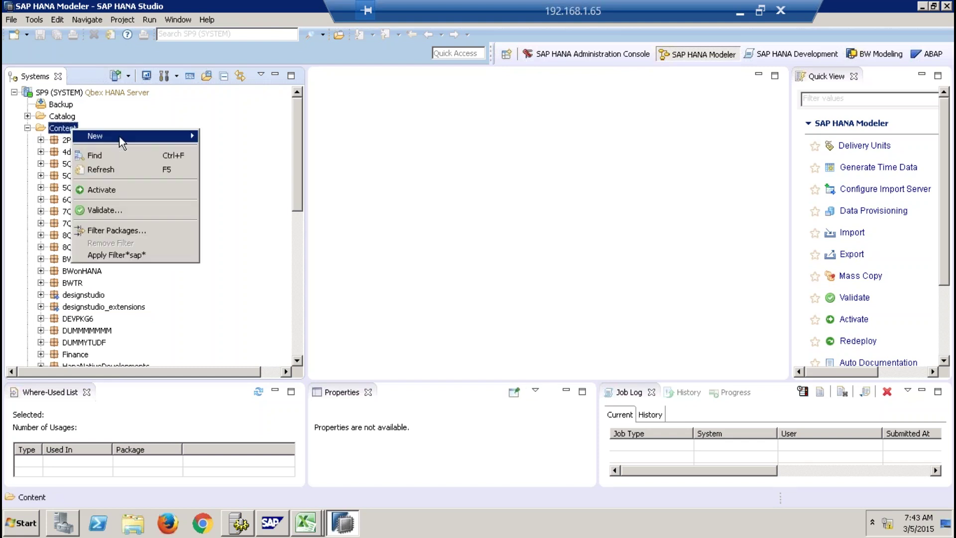
{"action": "mouse_move", "coordinate": [129, 135]}
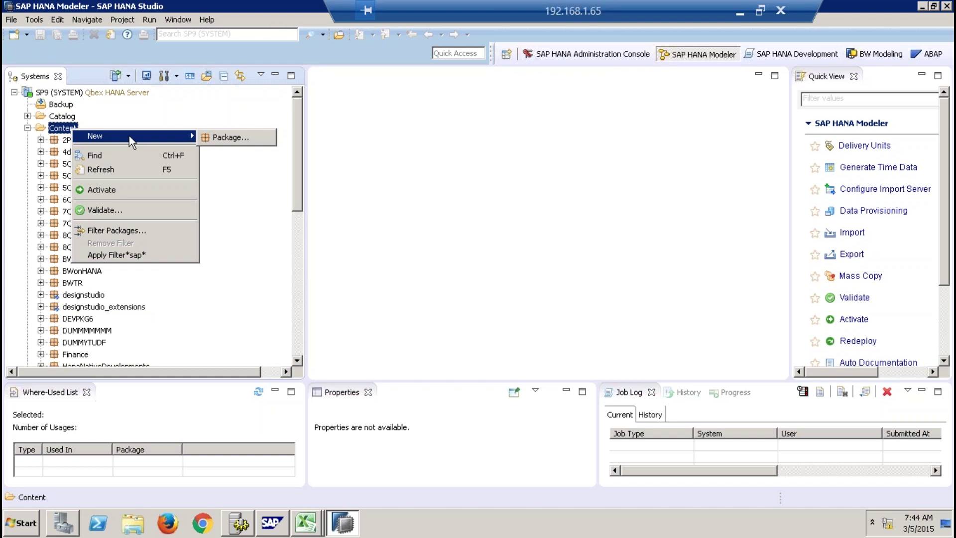
{"action": "left_click", "coordinate": [362, 178]}
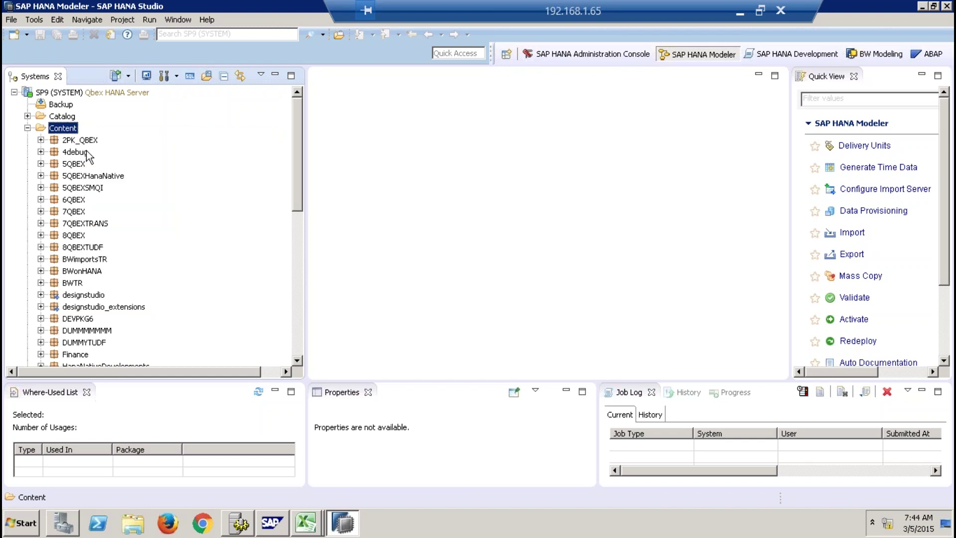
{"action": "left_click", "coordinate": [28, 128]}
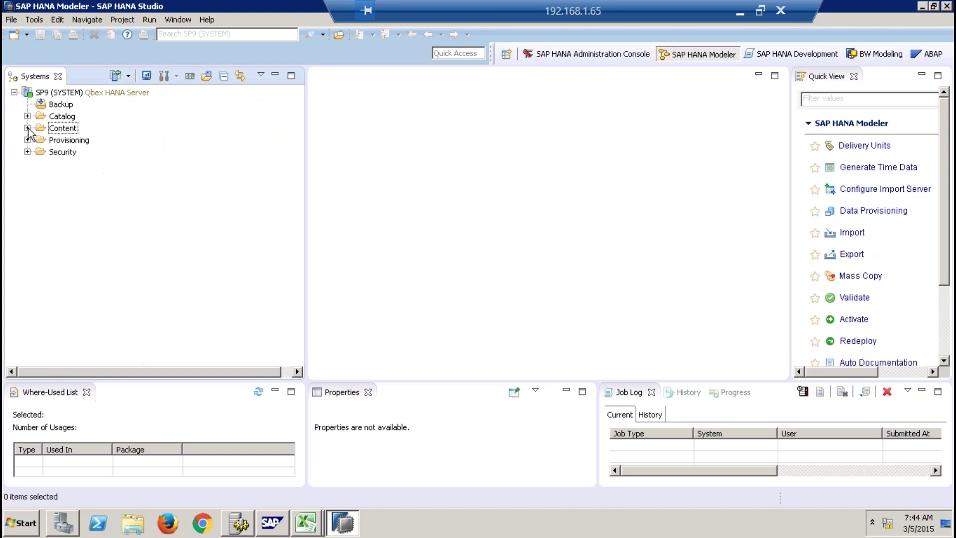
Select and expand Provisioning to show Smart Data Access and Remote Sources.
{"action": "left_click", "coordinate": [67, 140]}
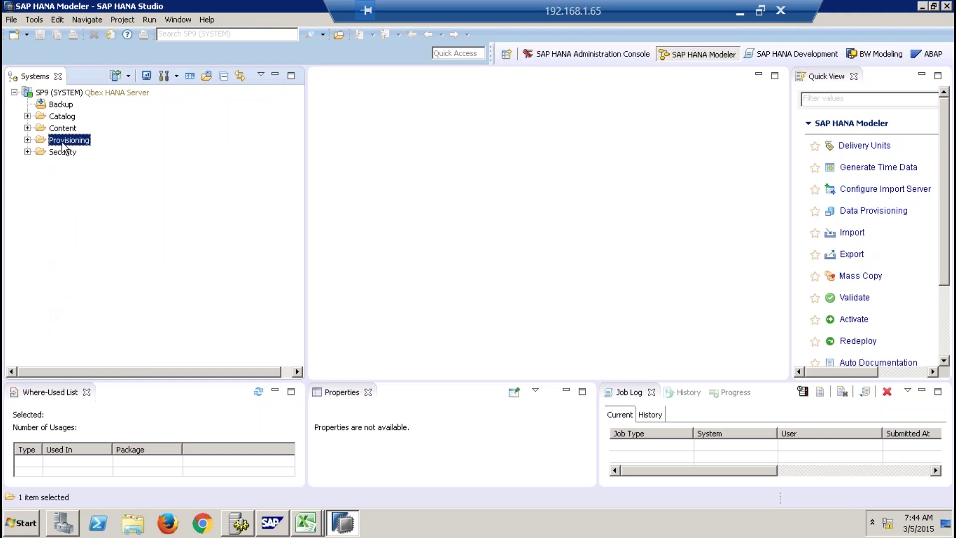
{"action": "left_click", "coordinate": [28, 139]}
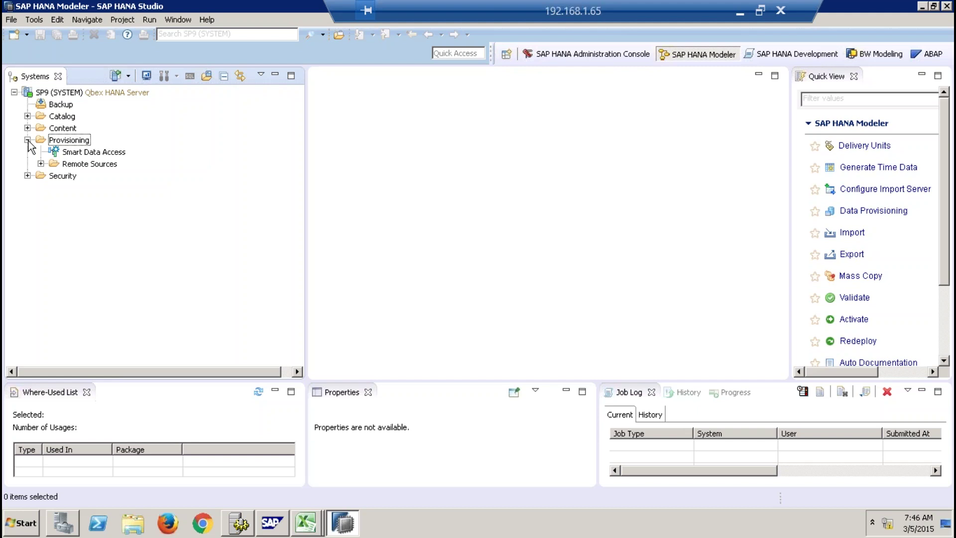
Expand Remote Sources and open EHP_REMOTE, showing SAP_ANW - Application Data Models and Z_Tables.
{"action": "left_click", "coordinate": [41, 164]}
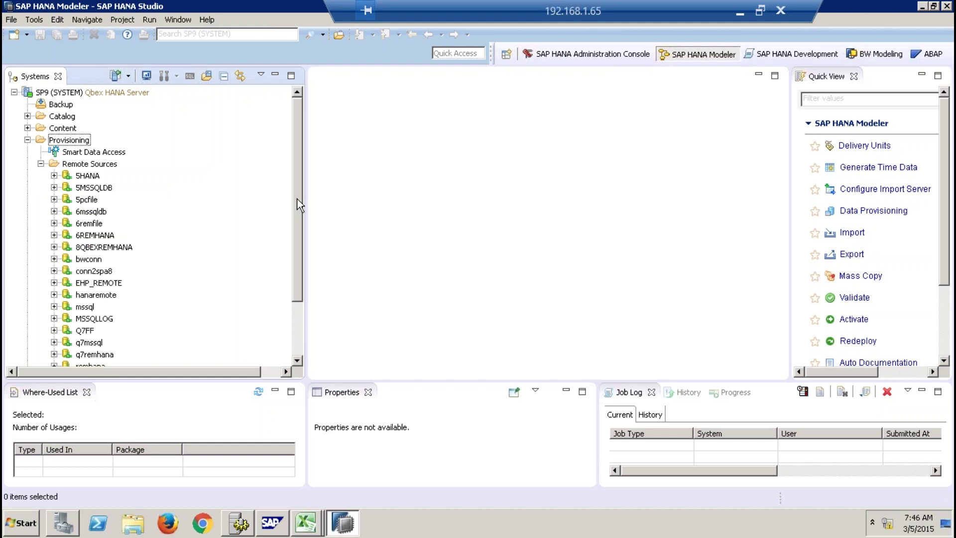
{"action": "left_click_drag", "start_coordinate": [298, 205], "coordinate": [297, 231]}
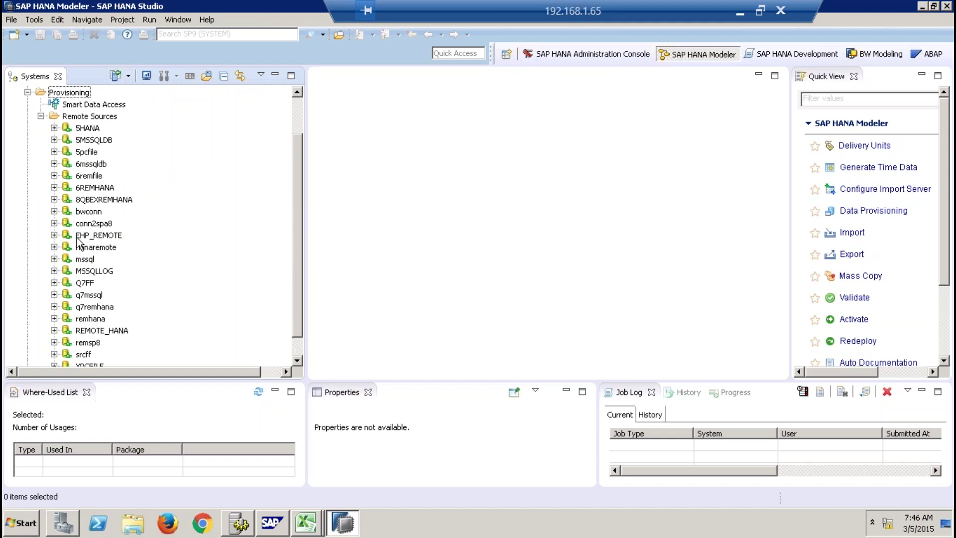
{"action": "left_click", "coordinate": [53, 235]}
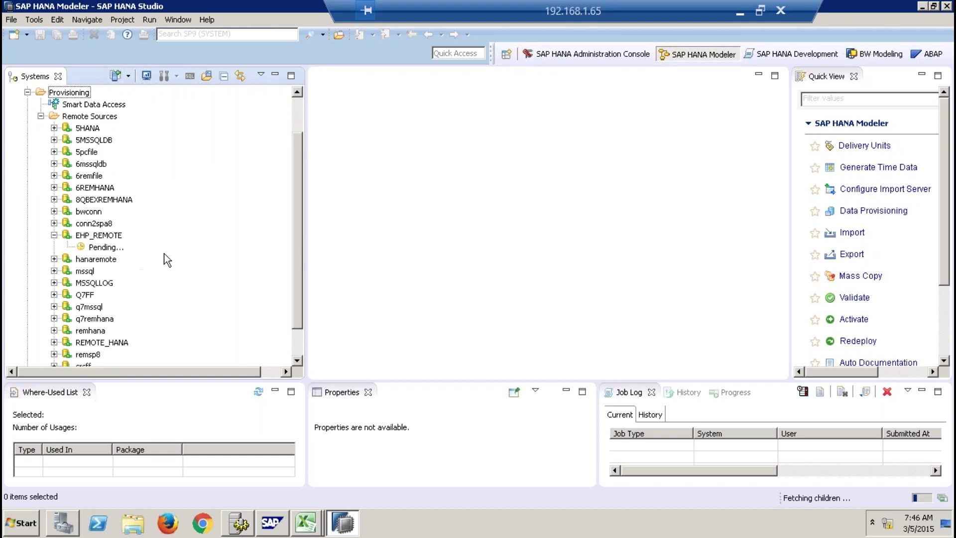
{"action": "left_click", "coordinate": [12, 531]}
{"action": "left_click", "coordinate": [360, 342]}
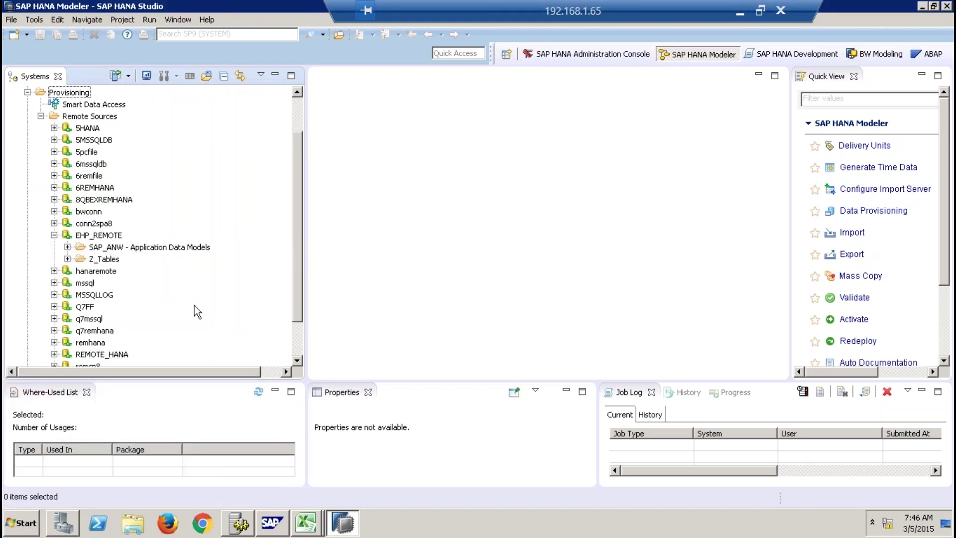
{"action": "left_click", "coordinate": [106, 237]}
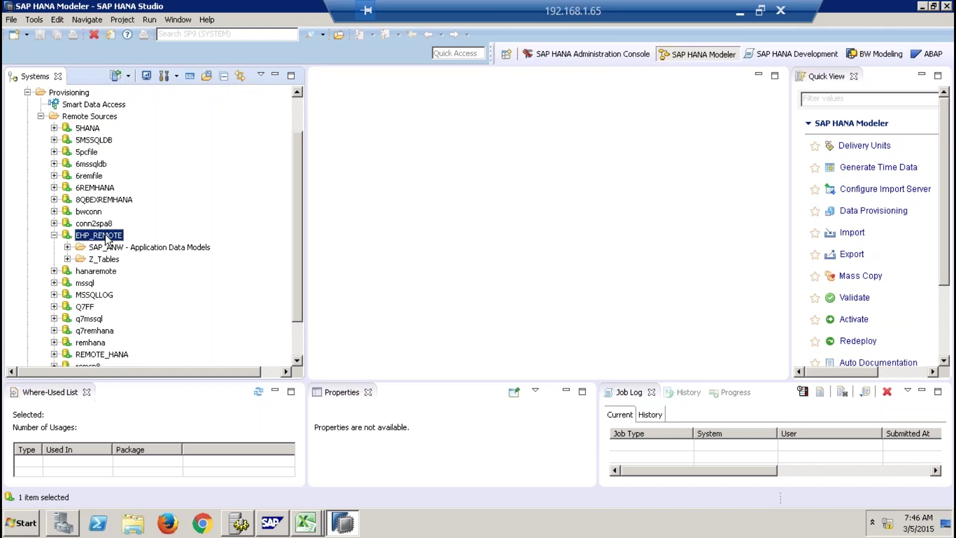
Drill through SAP_ANW, SAP_ANW_L - Logistics and SDSLS - AM Sales down to SDSLS_SLS.
{"action": "left_click", "coordinate": [67, 247]}
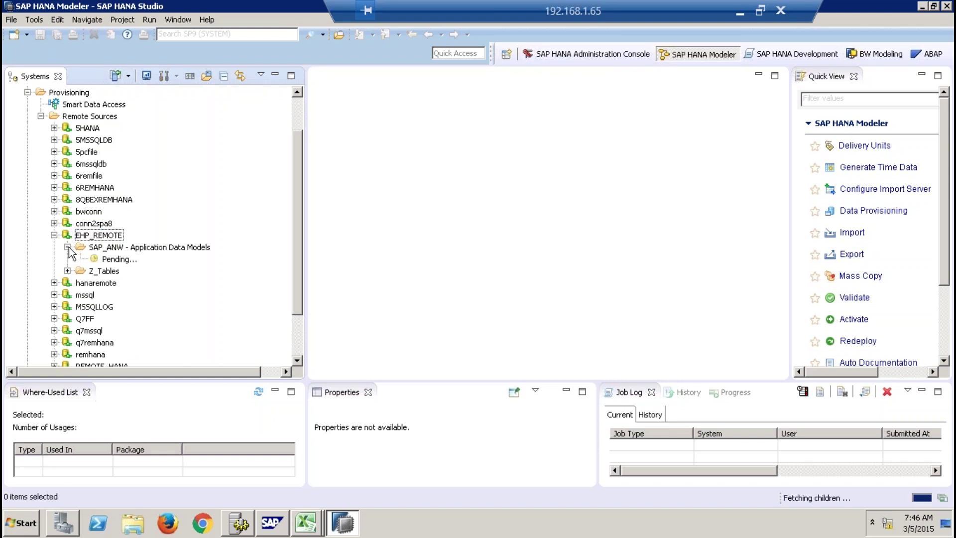
{"action": "left_click_drag", "start_coordinate": [296, 214], "coordinate": [295, 243]}
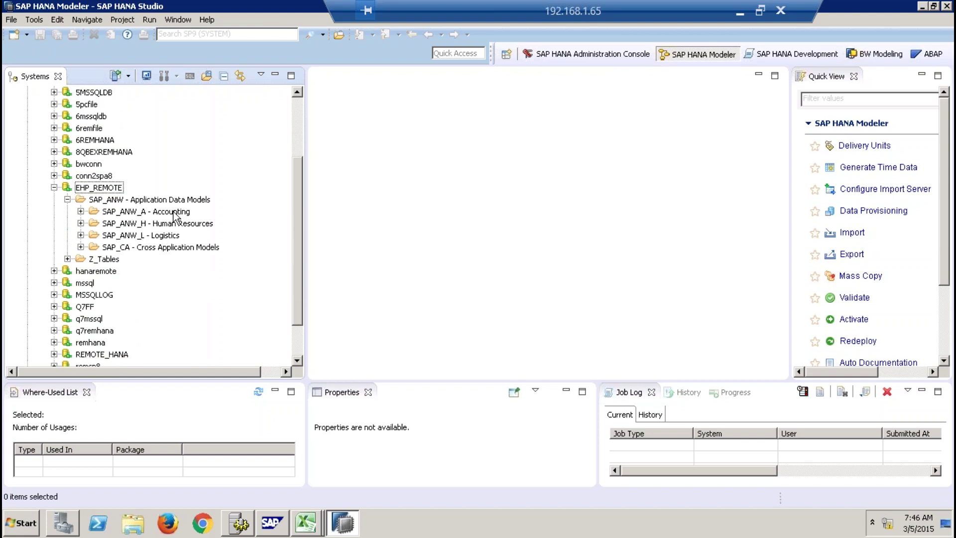
{"action": "left_click", "coordinate": [80, 235]}
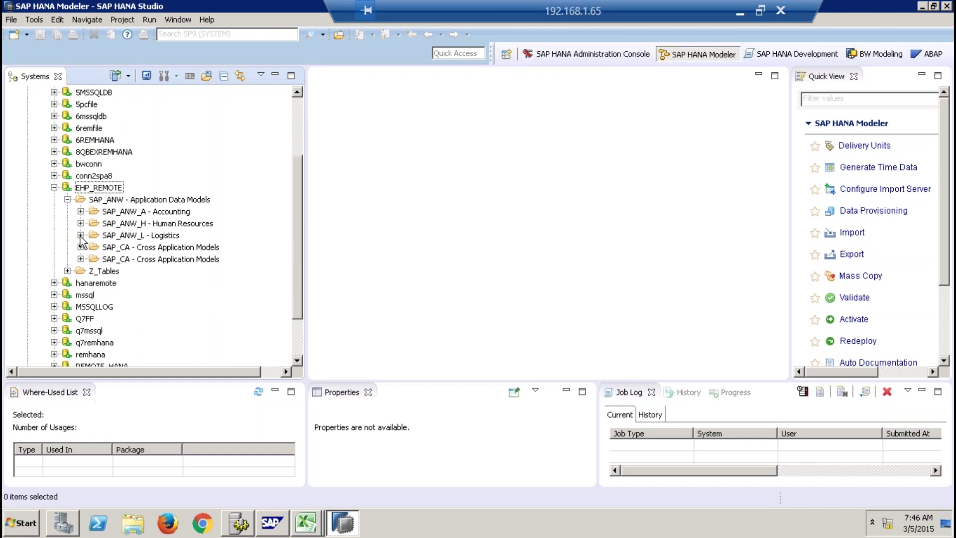
{"action": "left_click_drag", "start_coordinate": [294, 216], "coordinate": [295, 245]}
{"action": "left_click", "coordinate": [94, 306]}
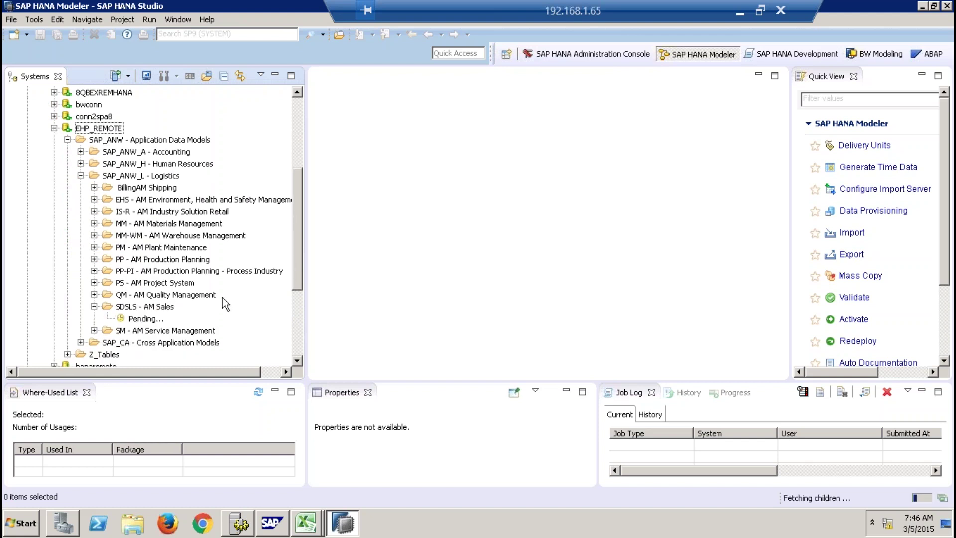
{"action": "left_click_drag", "start_coordinate": [295, 243], "coordinate": [296, 293]}
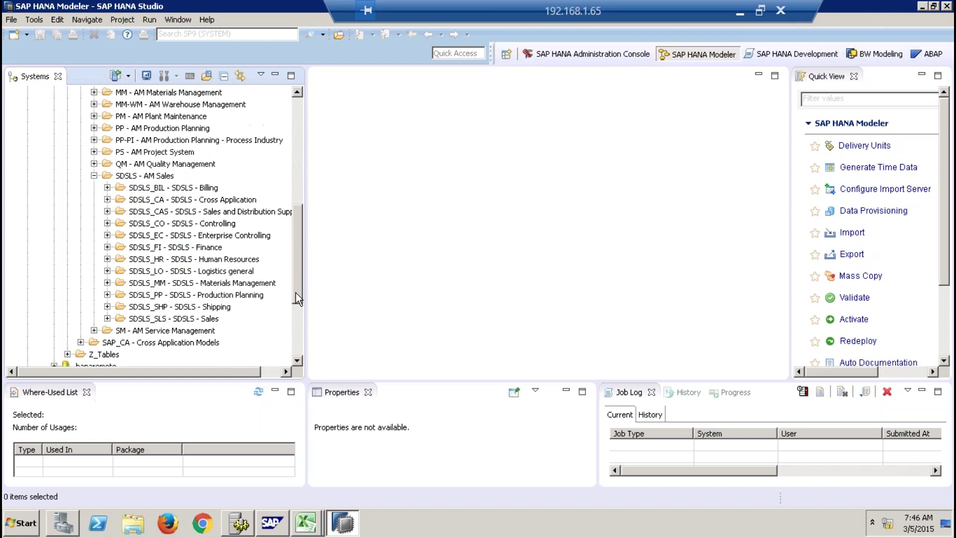
{"action": "left_click", "coordinate": [107, 318]}
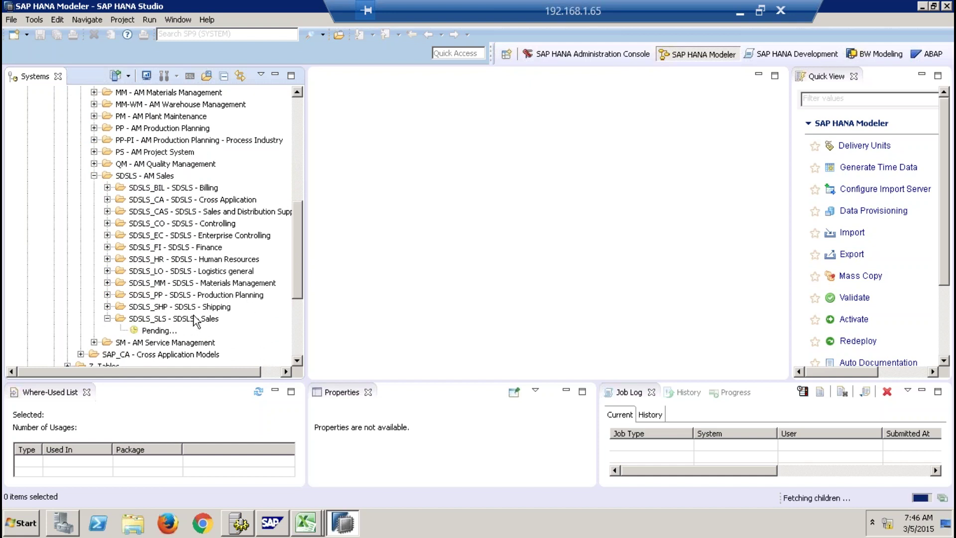
List the SDSLS30205 - Sales order tables and look at the options for VBAK.
{"action": "left_click_drag", "start_coordinate": [296, 252], "coordinate": [297, 282]}
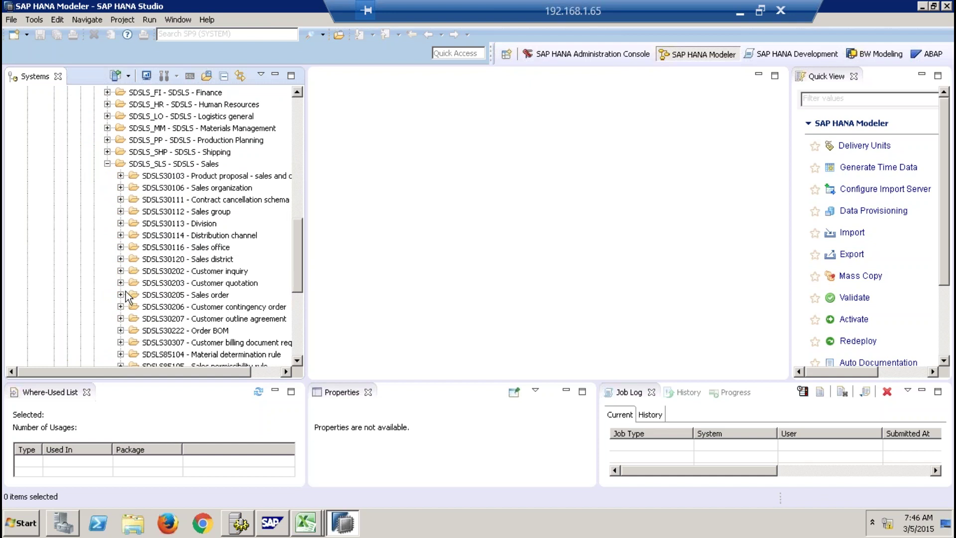
{"action": "left_click", "coordinate": [120, 295]}
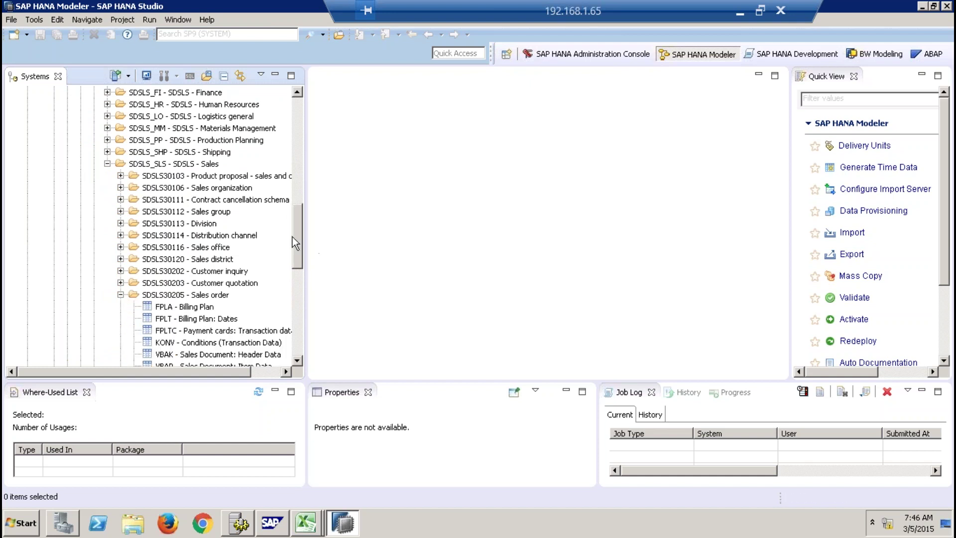
{"action": "left_click_drag", "start_coordinate": [292, 237], "coordinate": [291, 265]}
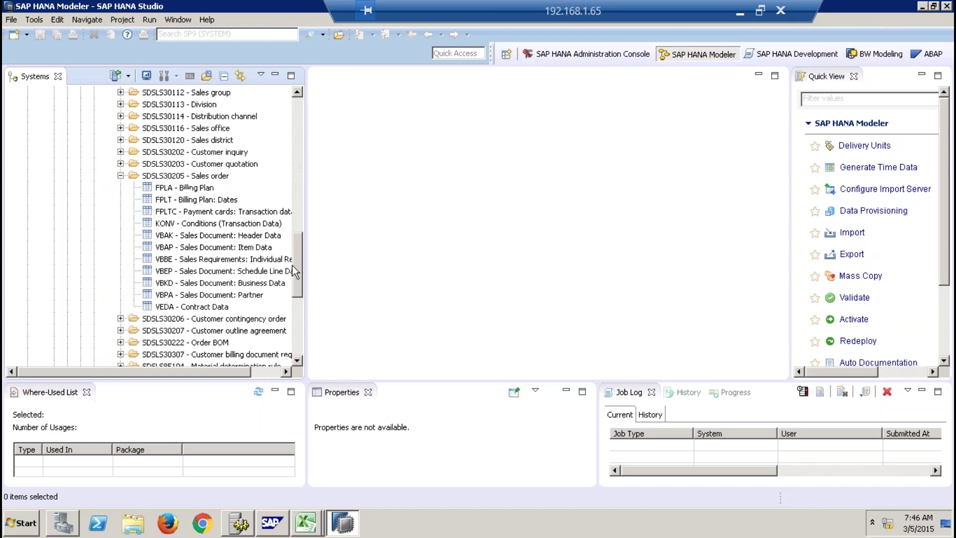
{"action": "left_click", "coordinate": [168, 236]}
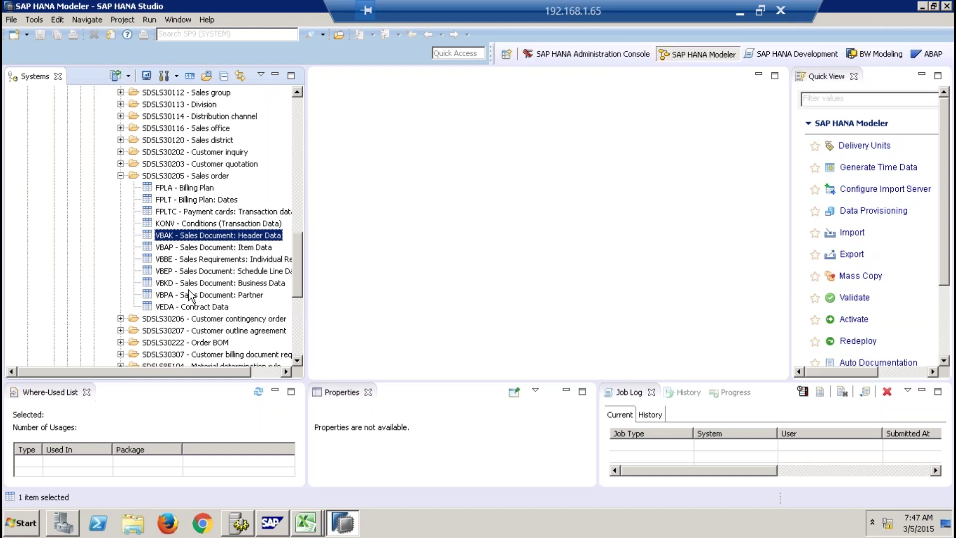
{"action": "right_click", "coordinate": [176, 241]}
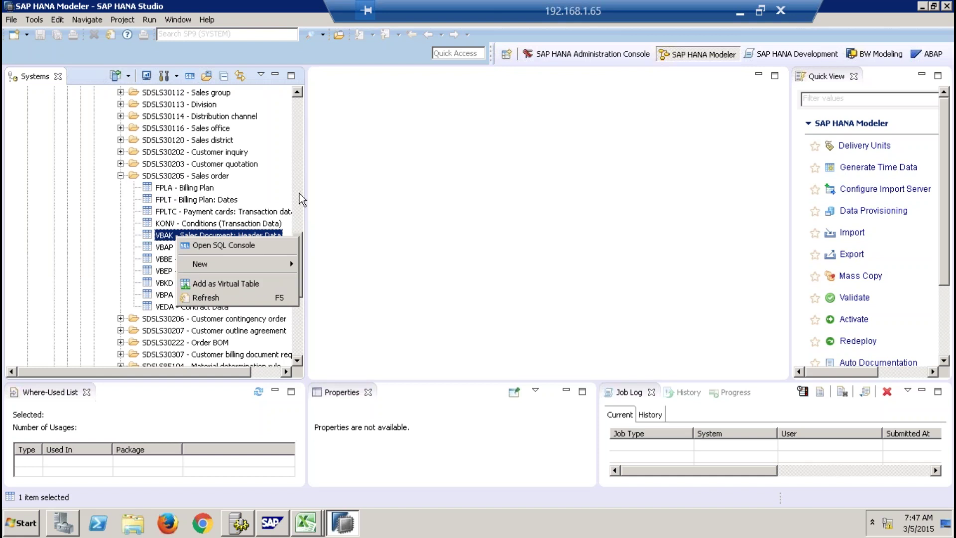
{"action": "left_click_drag", "start_coordinate": [300, 193], "coordinate": [301, 151]}
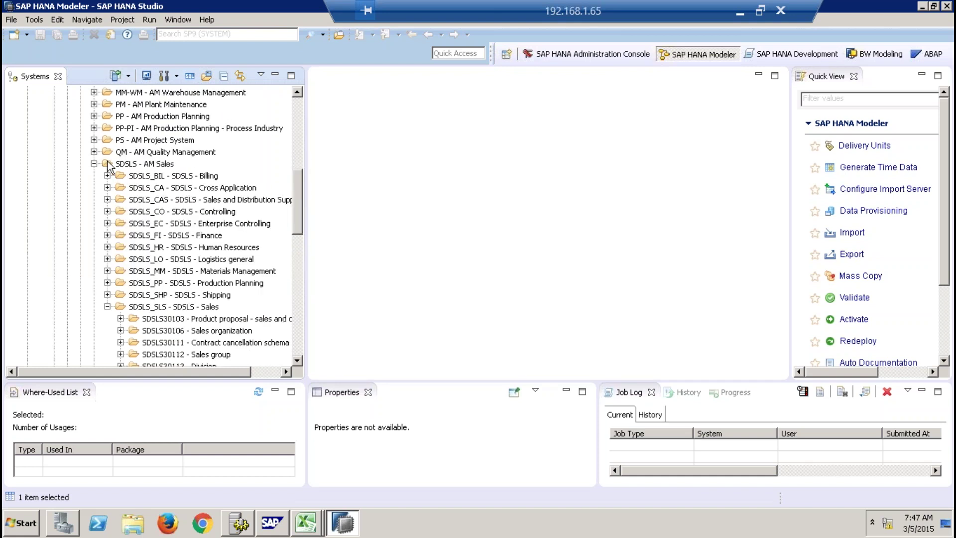
Collapse the SDSLS - AM Sales and SAP_ANW branches.
{"action": "left_click", "coordinate": [95, 164]}
{"action": "left_click", "coordinate": [300, 106]}
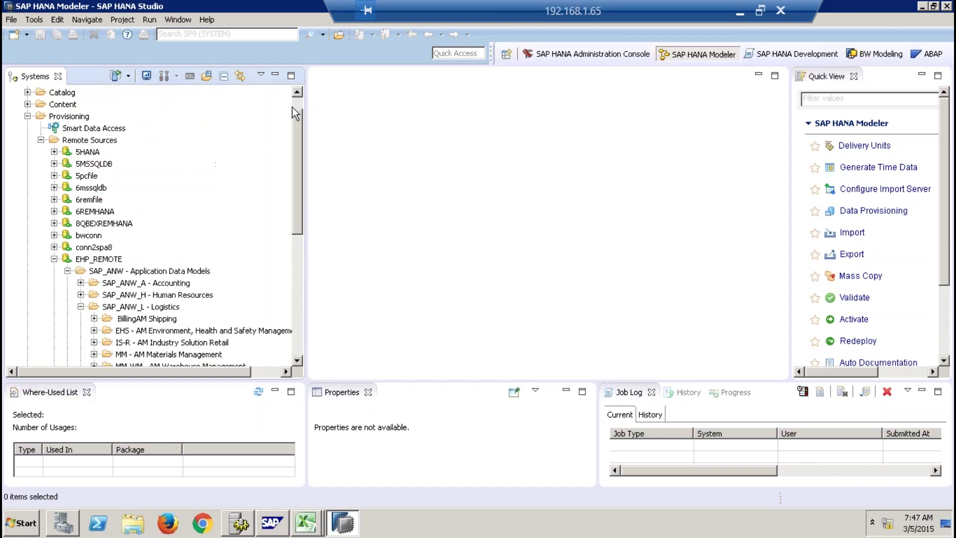
{"action": "left_click", "coordinate": [67, 271]}
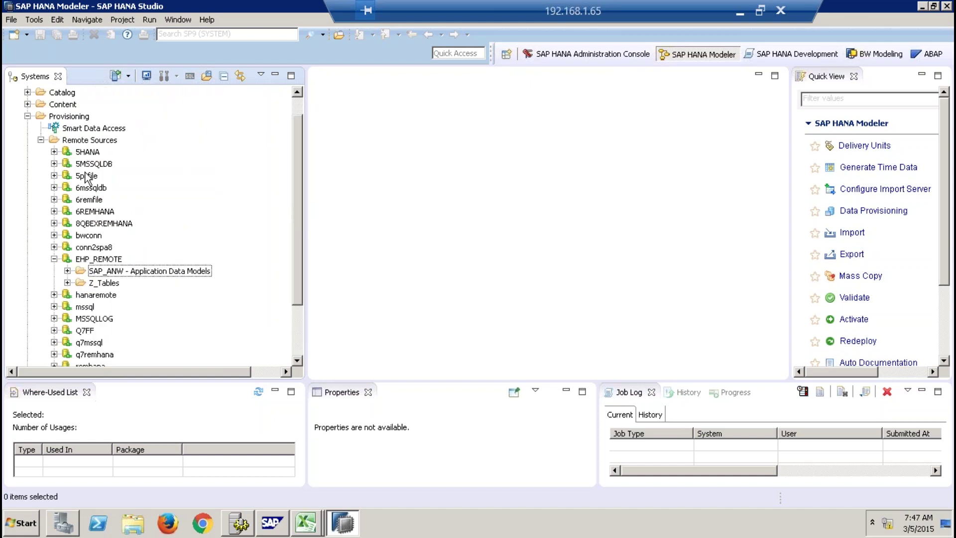
Create a new remote source from the Remote Sources folder's menu.
{"action": "left_click", "coordinate": [93, 139]}
{"action": "right_click", "coordinate": [92, 140]}
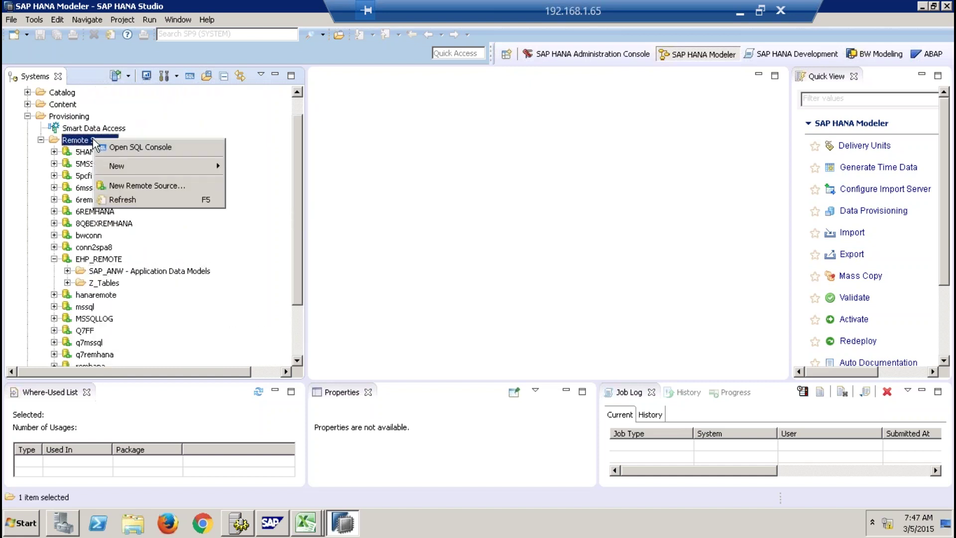
{"action": "left_click", "coordinate": [142, 185]}
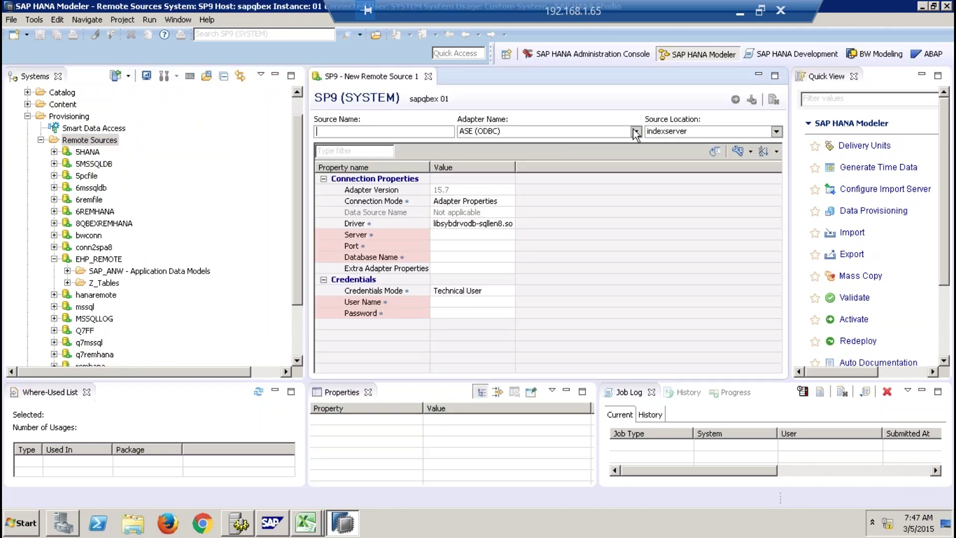
Show the Adapter Name list of available adapter types.
{"action": "left_click", "coordinate": [634, 131]}
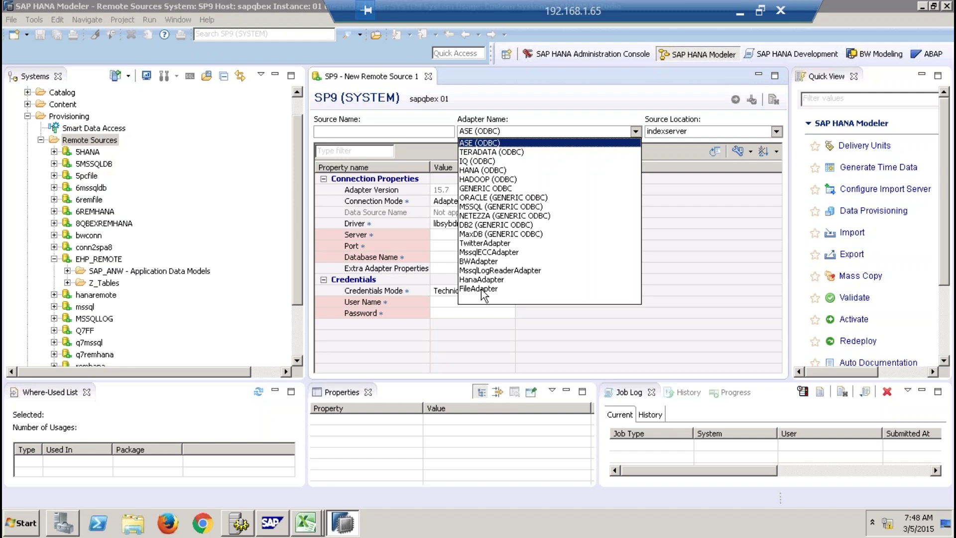
Close the adapter list, keeping ASE (ODBC) as the adapter.
{"action": "left_click", "coordinate": [539, 110]}
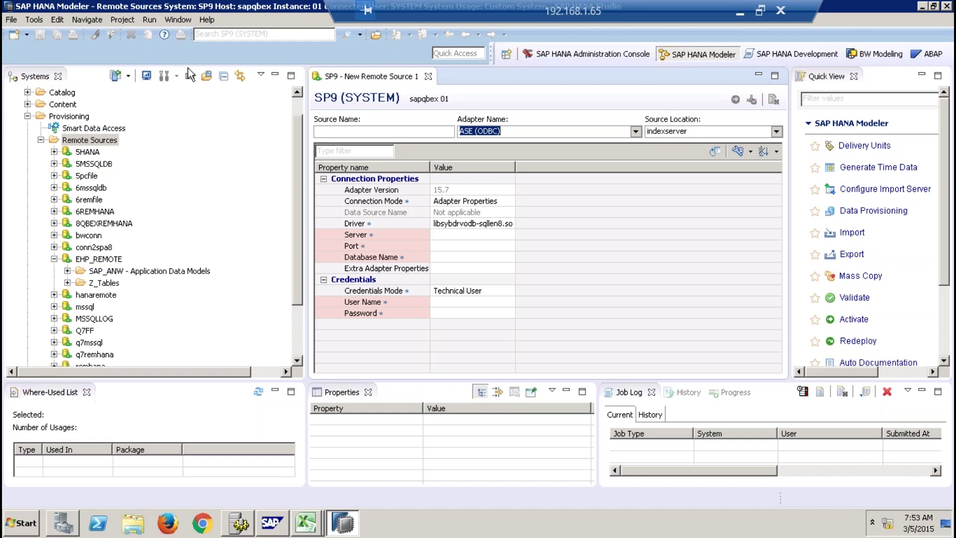
{"action": "left_click", "coordinate": [12, 20]}
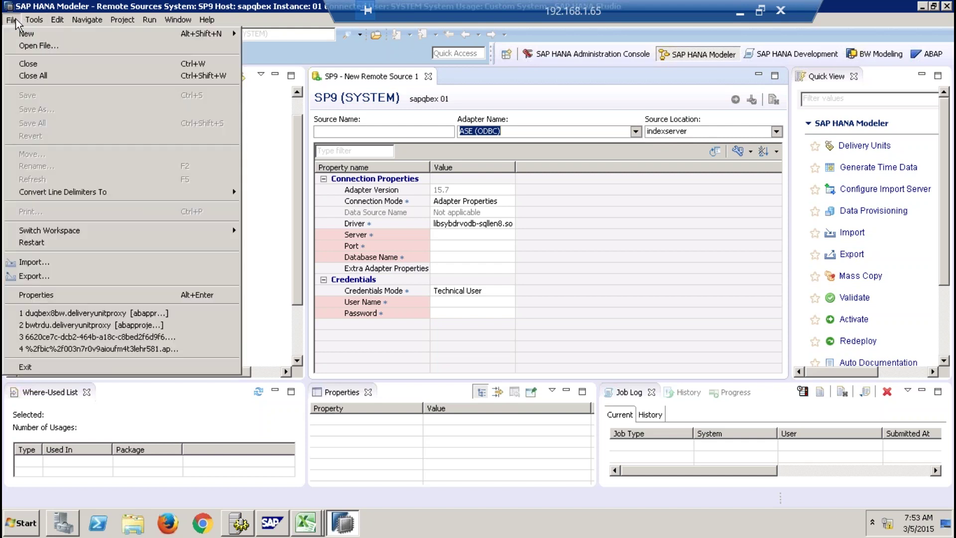
{"action": "left_click", "coordinate": [71, 267]}
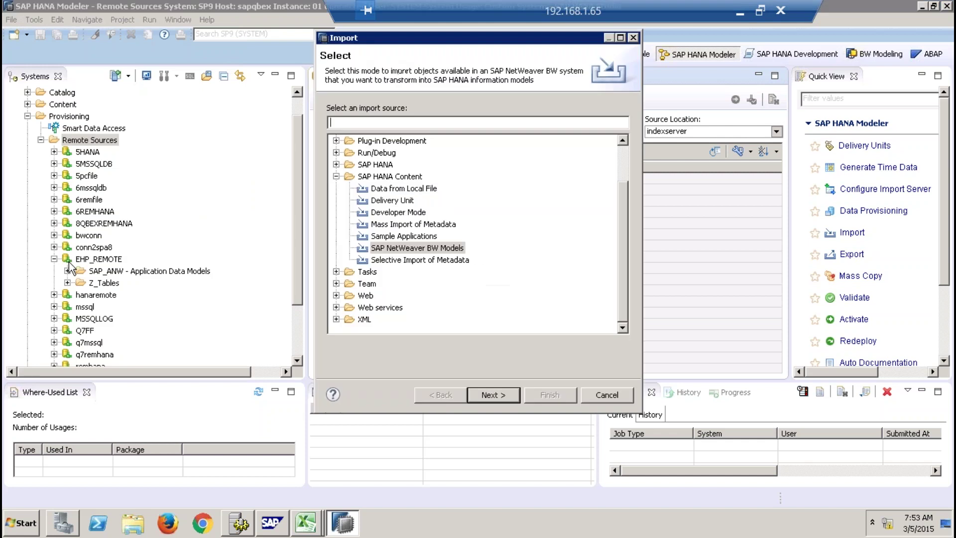
{"action": "left_click", "coordinate": [450, 249]}
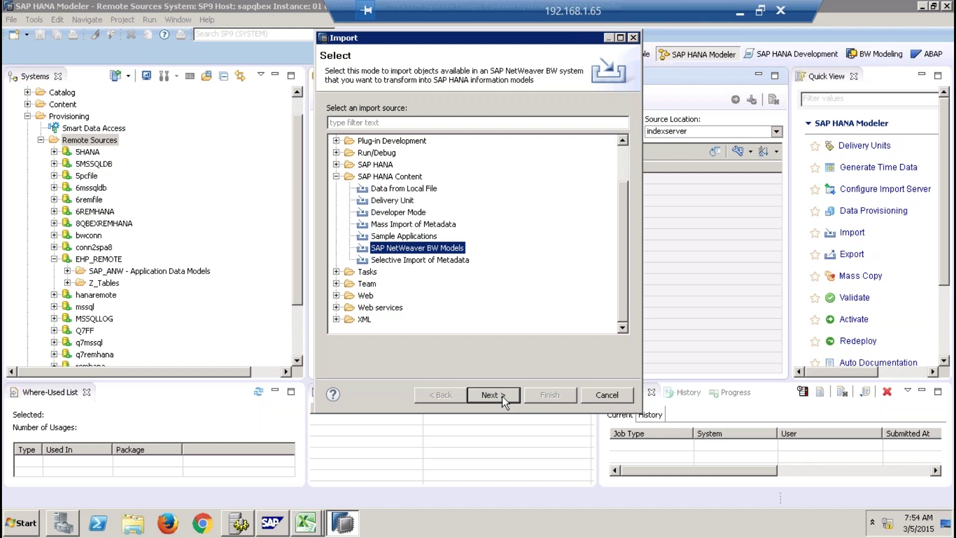
{"action": "left_click", "coordinate": [607, 395]}
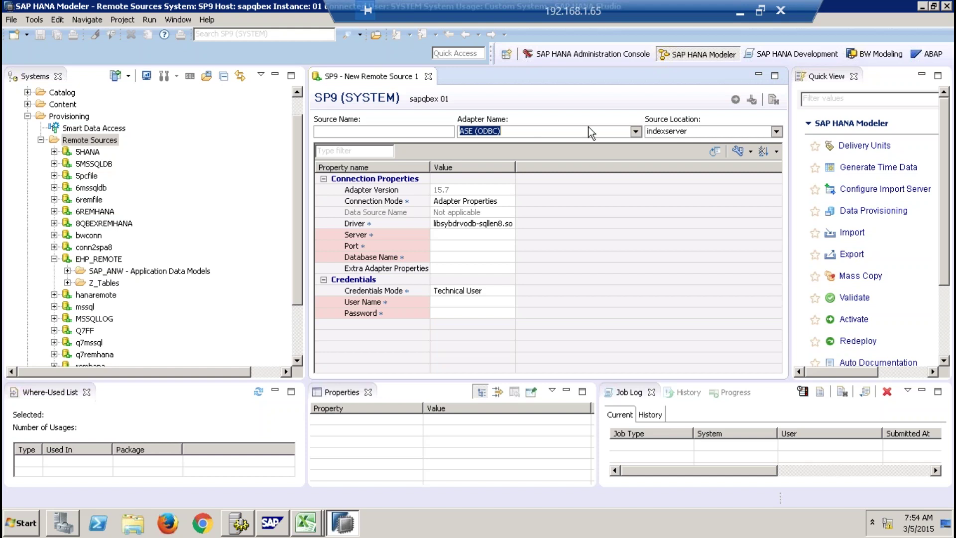
Review the Adapter Name options and leave ASE (ODBC) selected.
{"action": "left_click", "coordinate": [635, 131]}
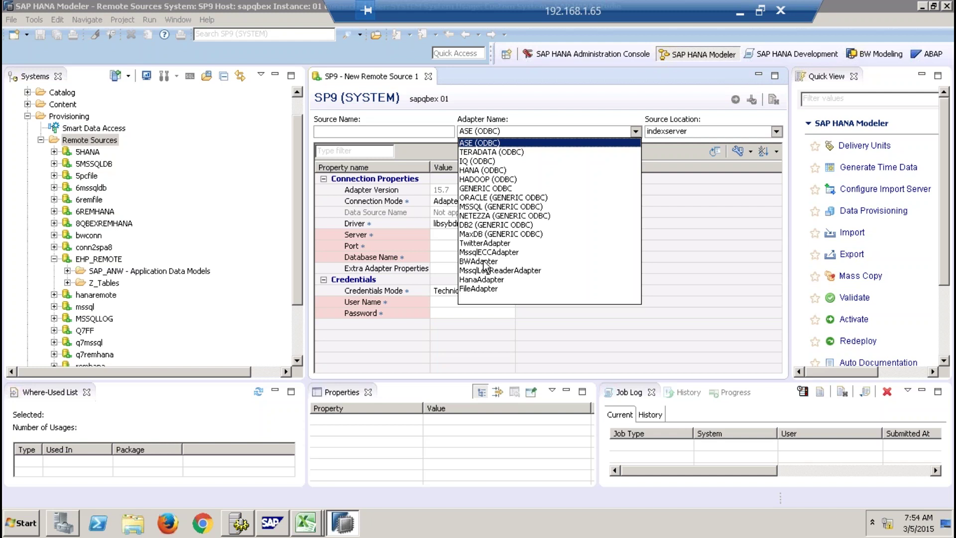
{"action": "left_click", "coordinate": [554, 97]}
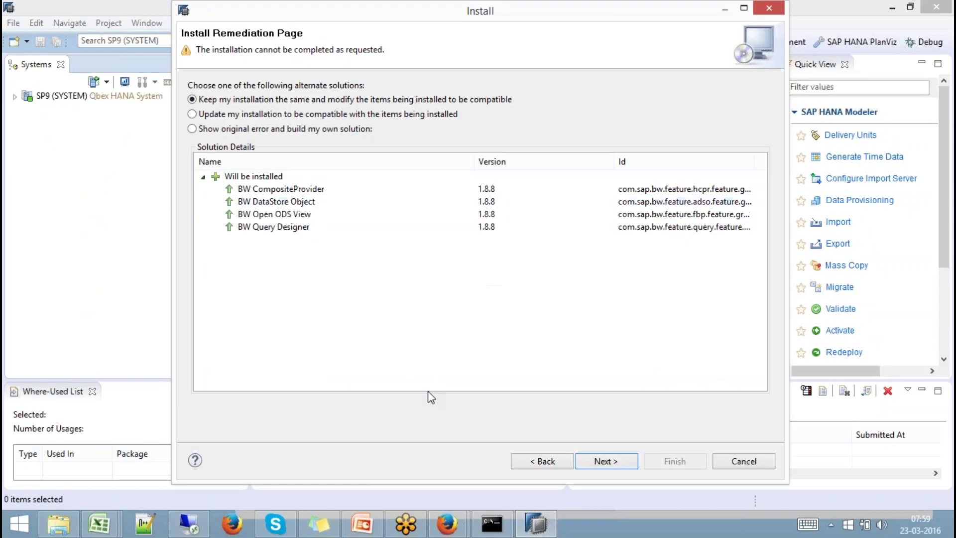
Accept the BW feature licence terms, start the installation, and minimise SAP HANA Studio.
{"action": "left_click", "coordinate": [603, 463]}
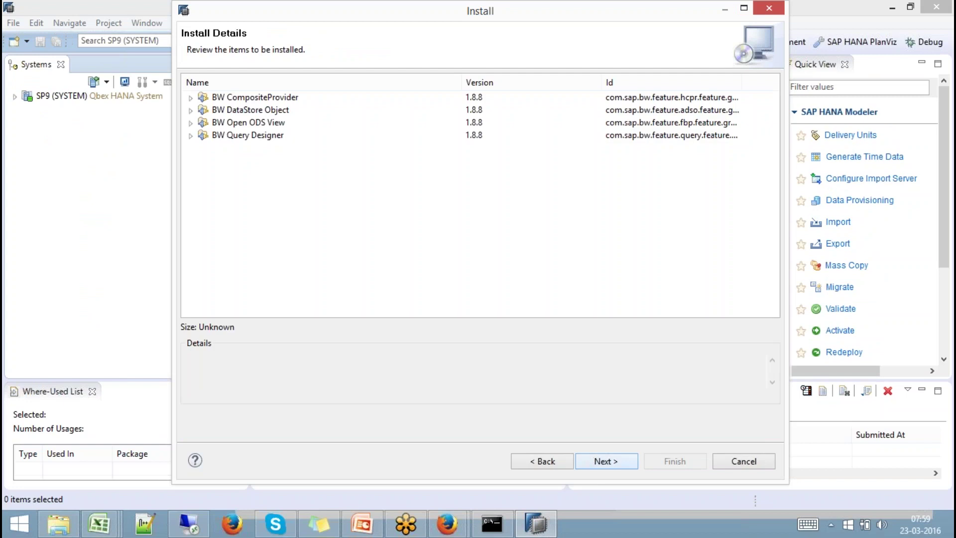
{"action": "left_click", "coordinate": [605, 461]}
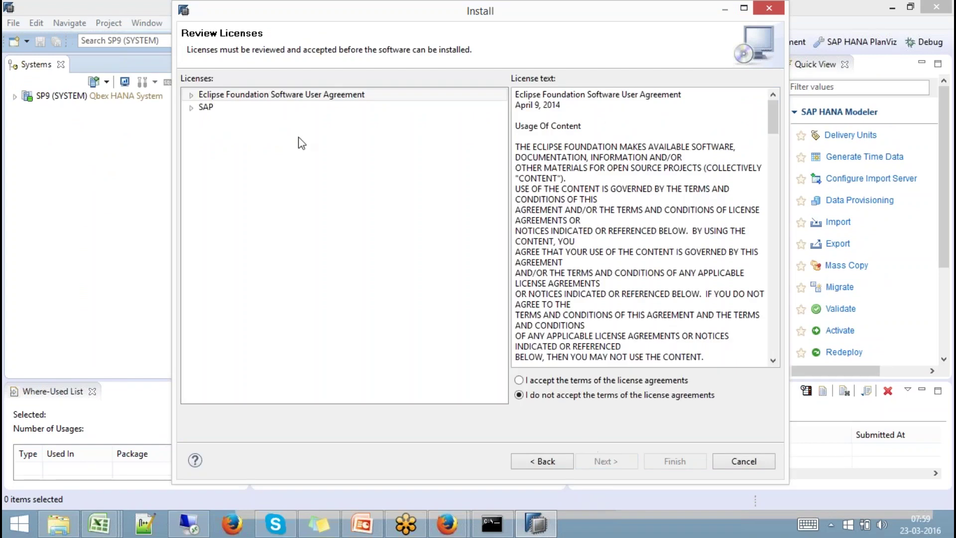
{"action": "left_click", "coordinate": [562, 381]}
{"action": "left_click", "coordinate": [673, 462]}
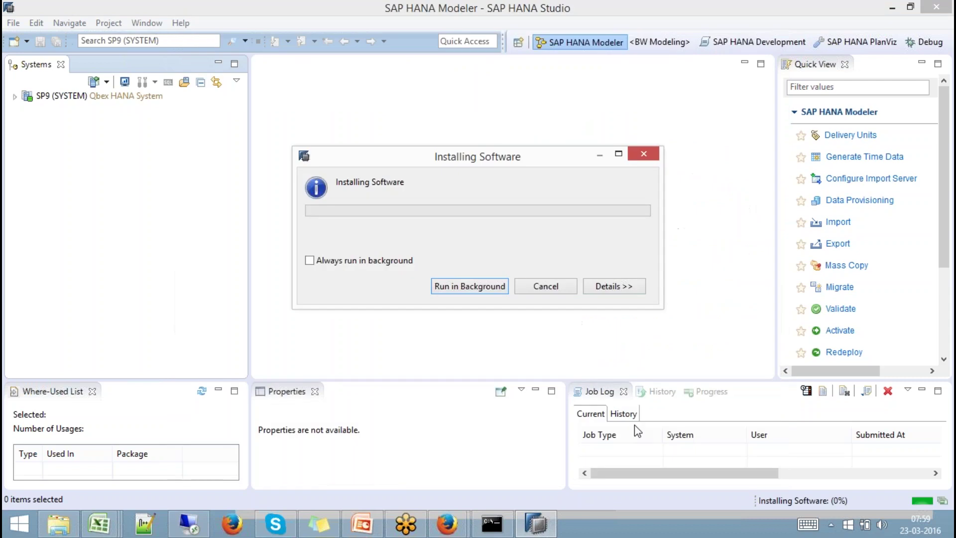
{"action": "left_click", "coordinate": [892, 7]}
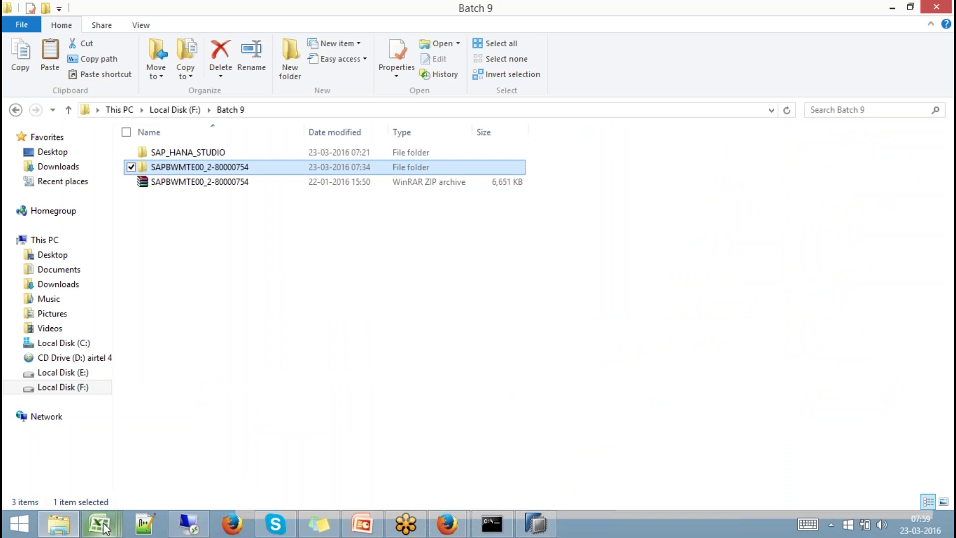
In Book3, enter 'BW System' in D20 and outline D20:G26 as a bordered box.
{"action": "left_click", "coordinate": [99, 523]}
{"action": "left_click", "coordinate": [371, 478]}
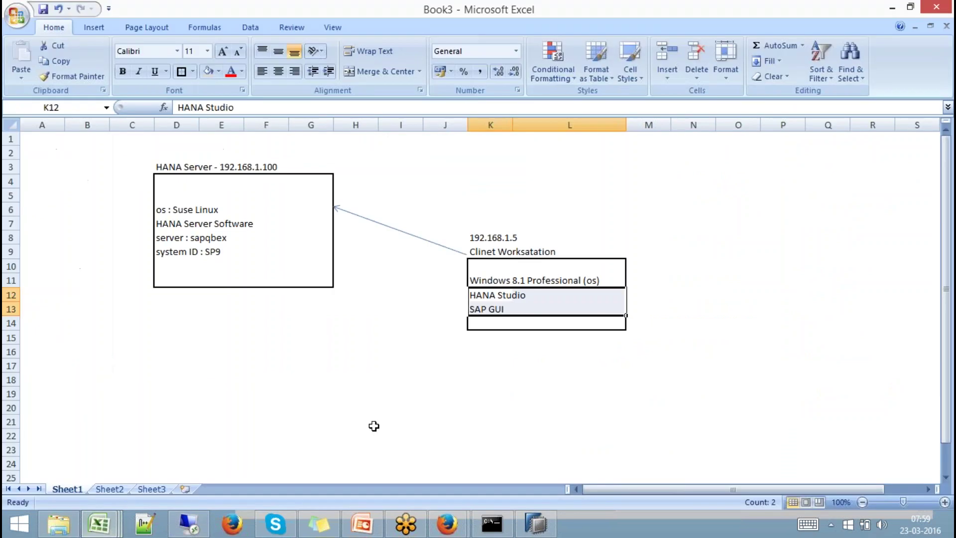
{"action": "left_click", "coordinate": [178, 413]}
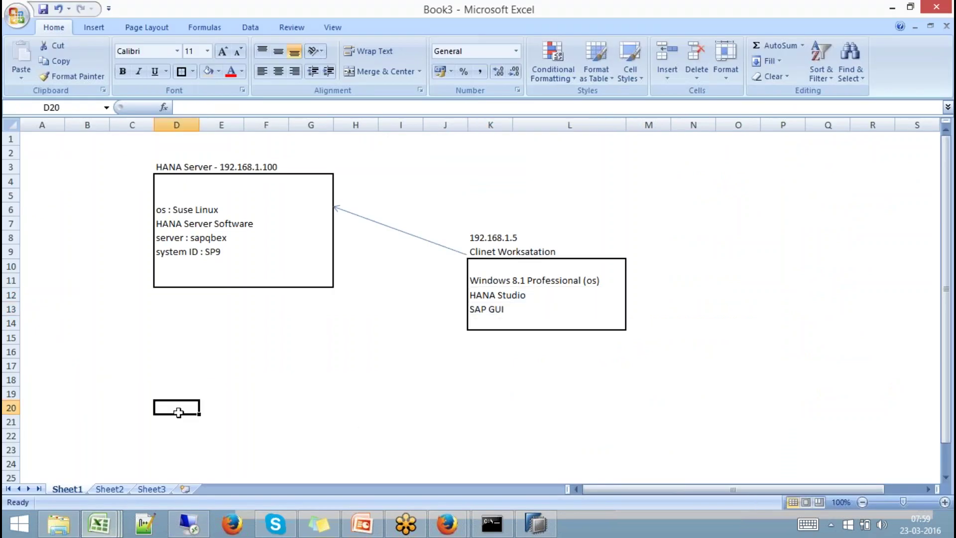
{"action": "type", "text": "BW Sys"}
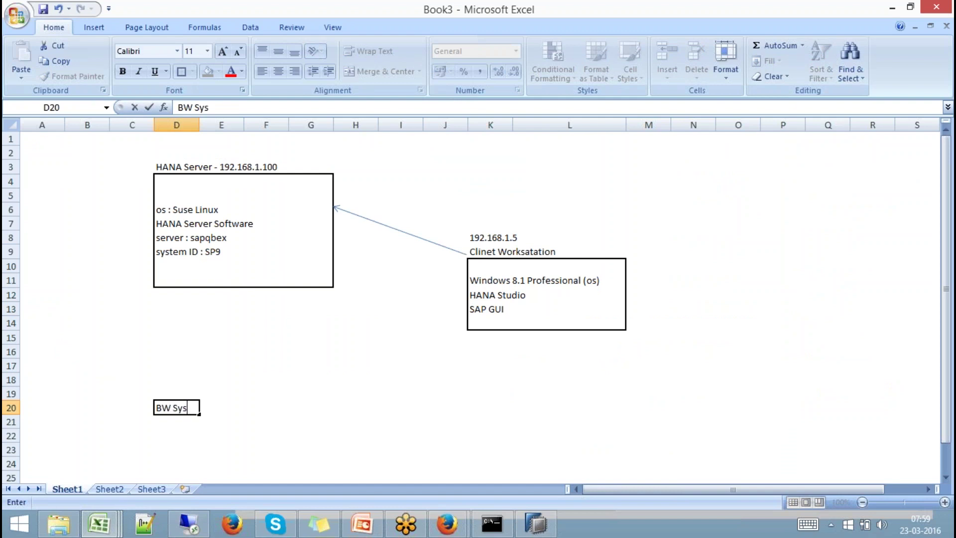
{"action": "type", "text": "tem"}
{"action": "key", "text": "Return"}
{"action": "key", "text": "Return"}
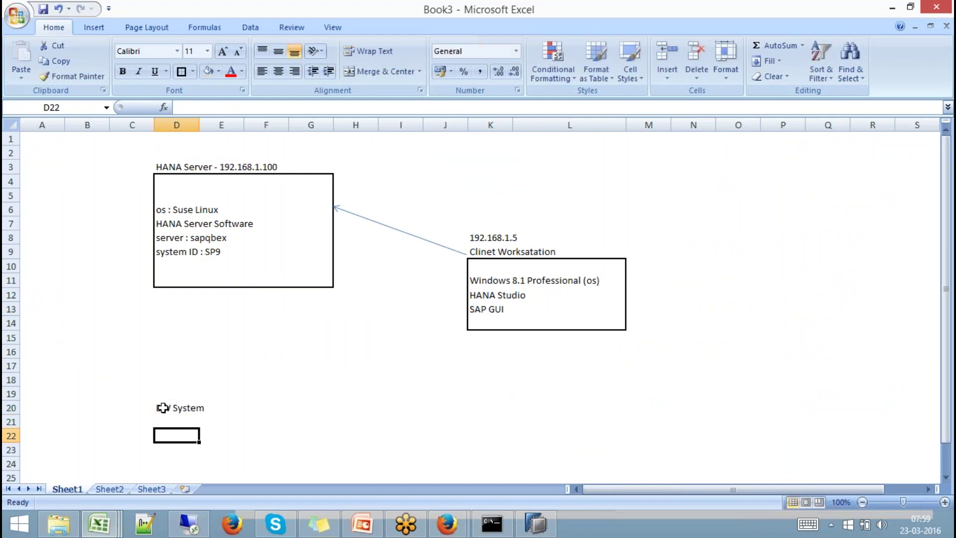
{"action": "left_click_drag", "start_coordinate": [163, 408], "coordinate": [305, 448]}
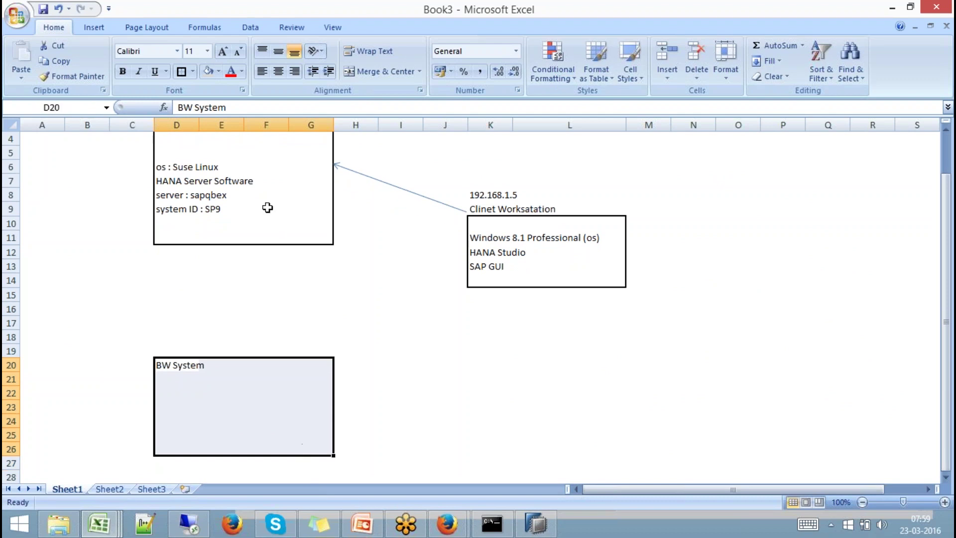
{"action": "left_click", "coordinate": [181, 71]}
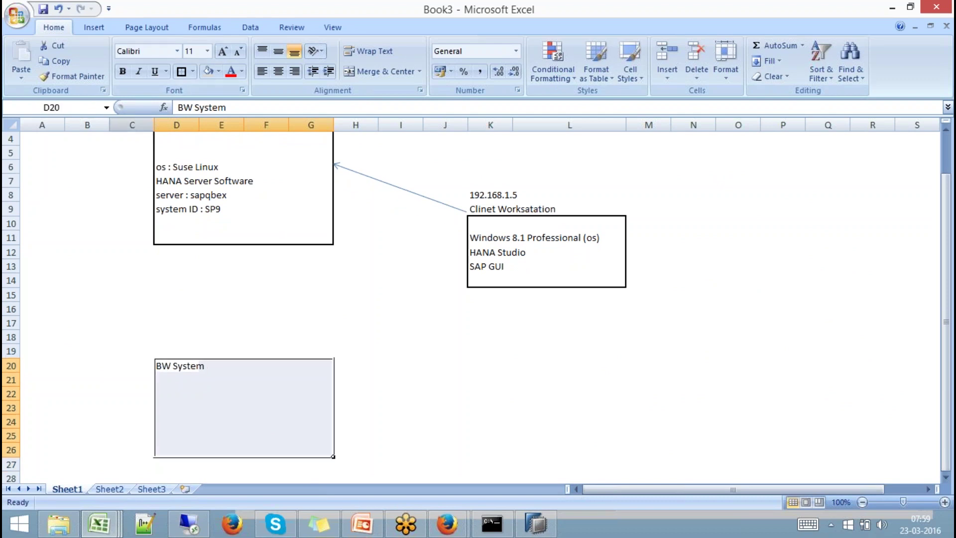
Draw a Can shape under the BW System box and label it 'HANA'.
{"action": "left_click", "coordinate": [95, 31]}
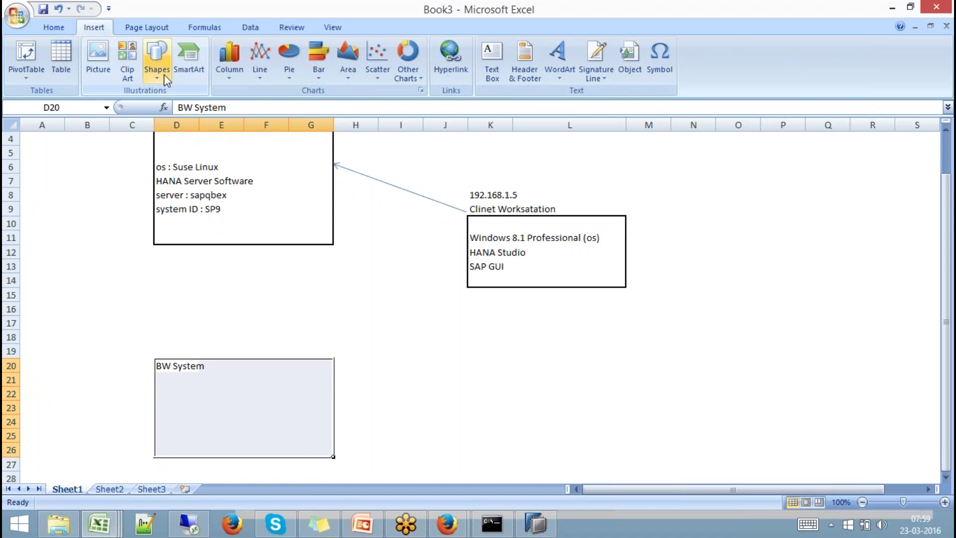
{"action": "left_click", "coordinate": [164, 75]}
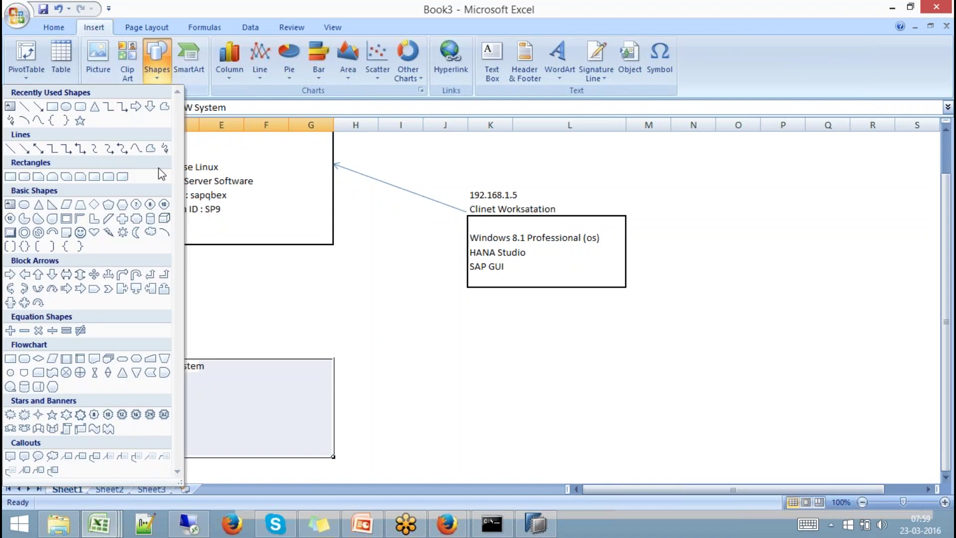
{"action": "left_click", "coordinate": [149, 222]}
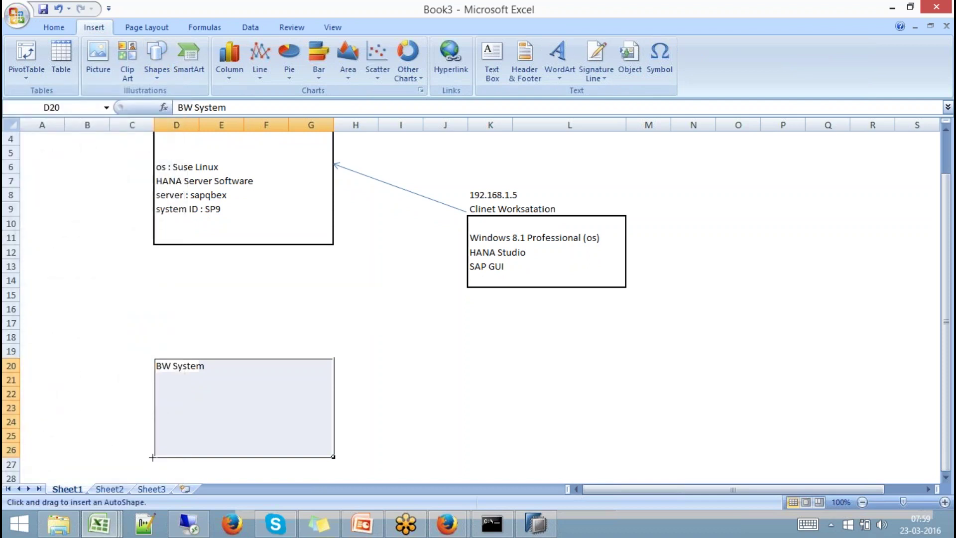
{"action": "left_click_drag", "start_coordinate": [153, 457], "coordinate": [335, 213]}
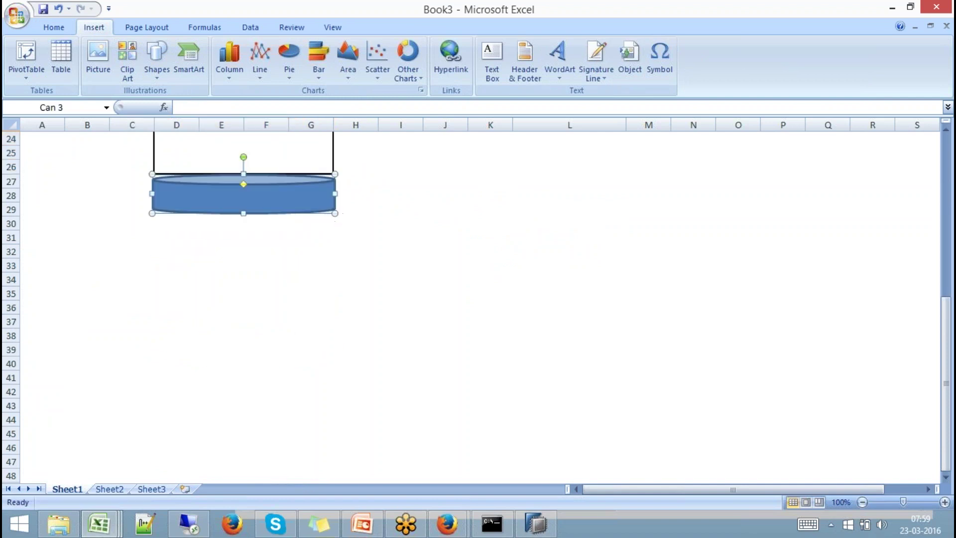
{"action": "left_click_drag", "start_coordinate": [945, 326], "coordinate": [939, 278]}
{"action": "type", "text": "HANA"}
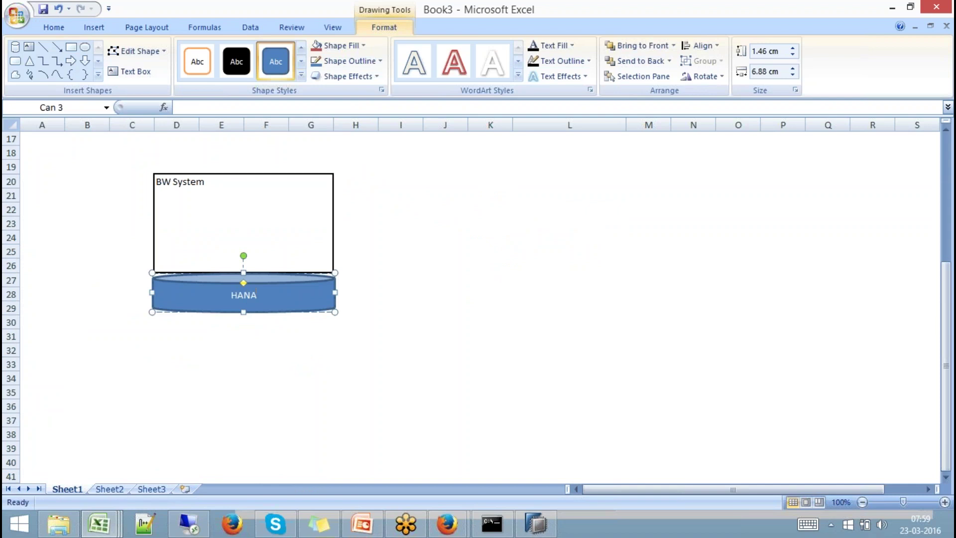
{"action": "left_click", "coordinate": [400, 322]}
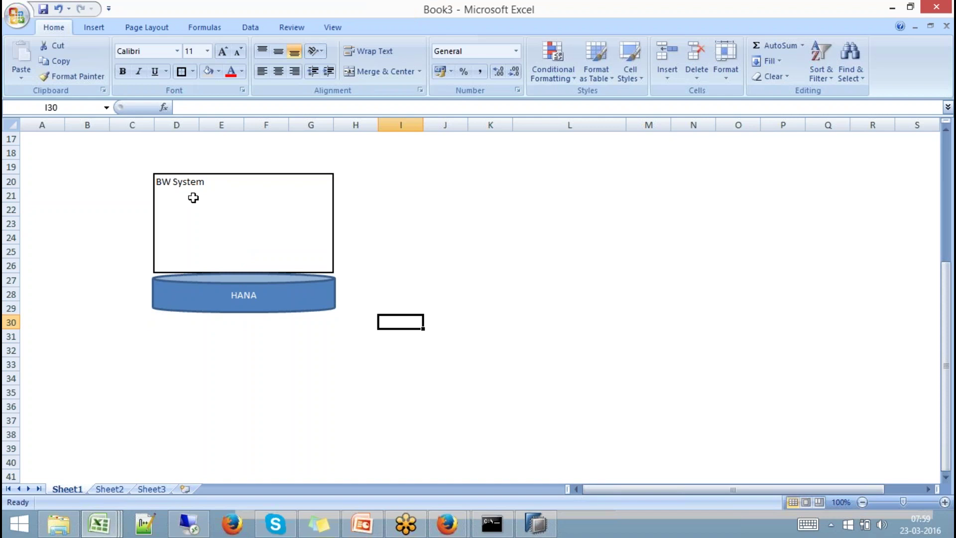
{"action": "left_click", "coordinate": [185, 185]}
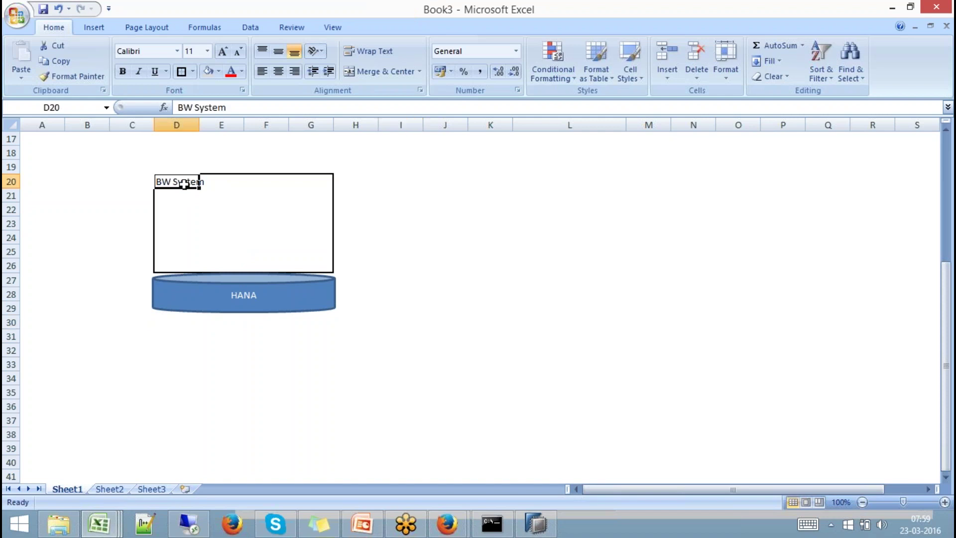
{"action": "left_click", "coordinate": [247, 292]}
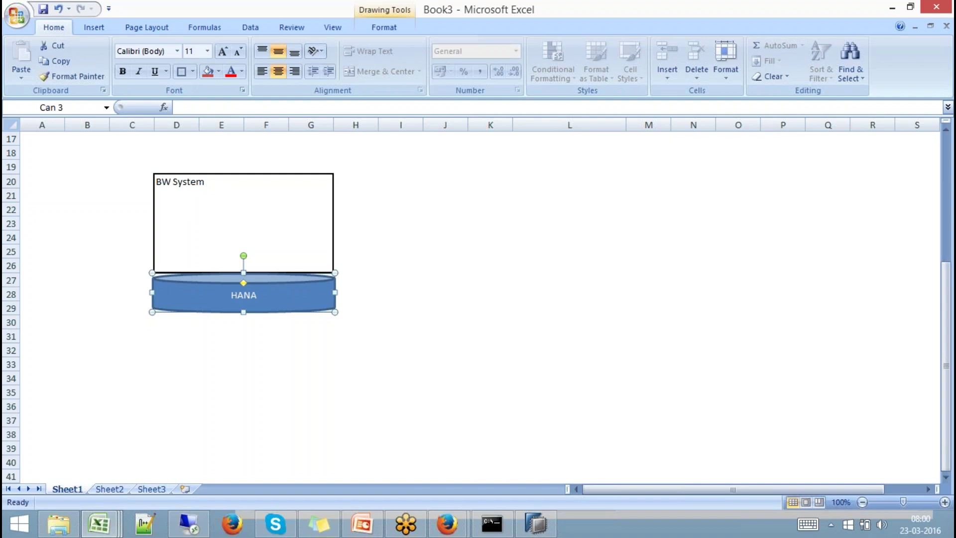
{"action": "left_click", "coordinate": [245, 211]}
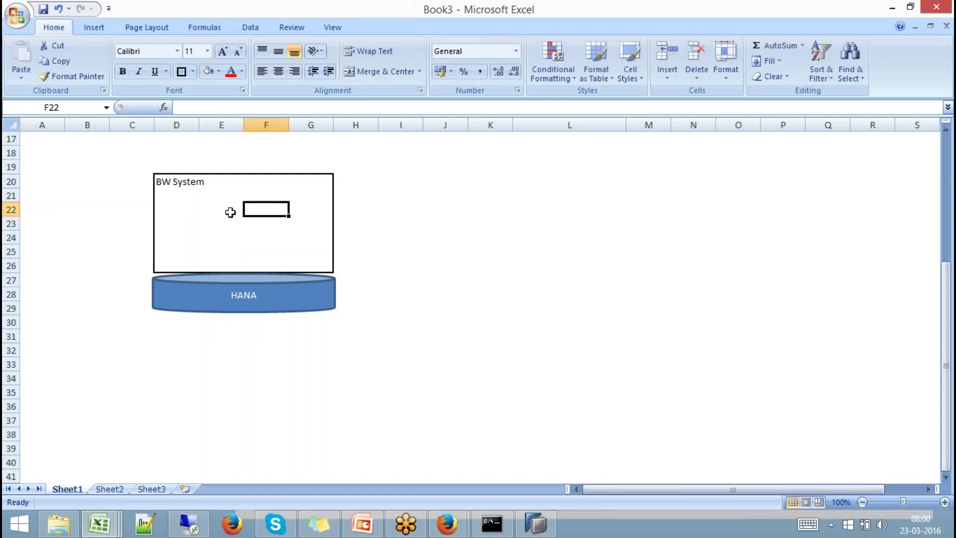
{"action": "left_click", "coordinate": [230, 212]}
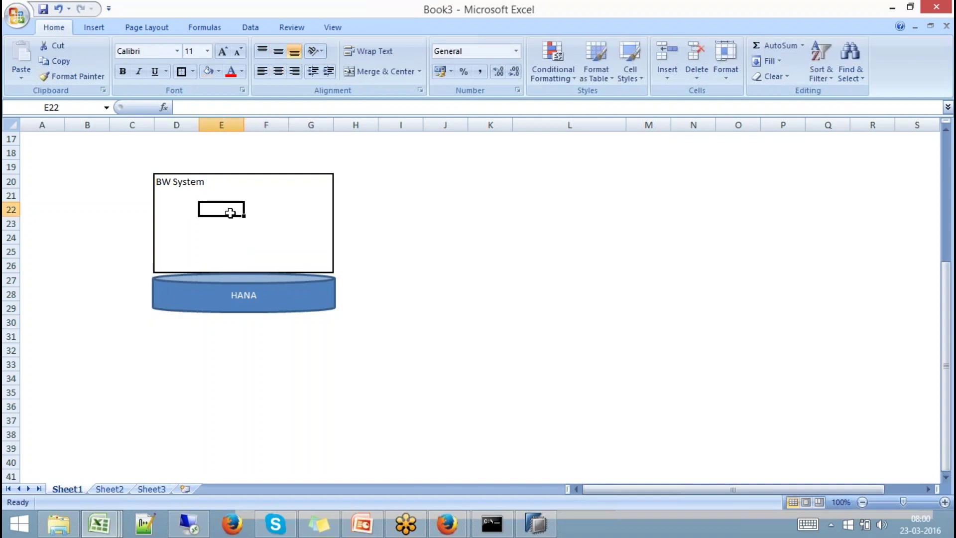
{"action": "left_click", "coordinate": [95, 28]}
{"action": "left_click", "coordinate": [160, 75]}
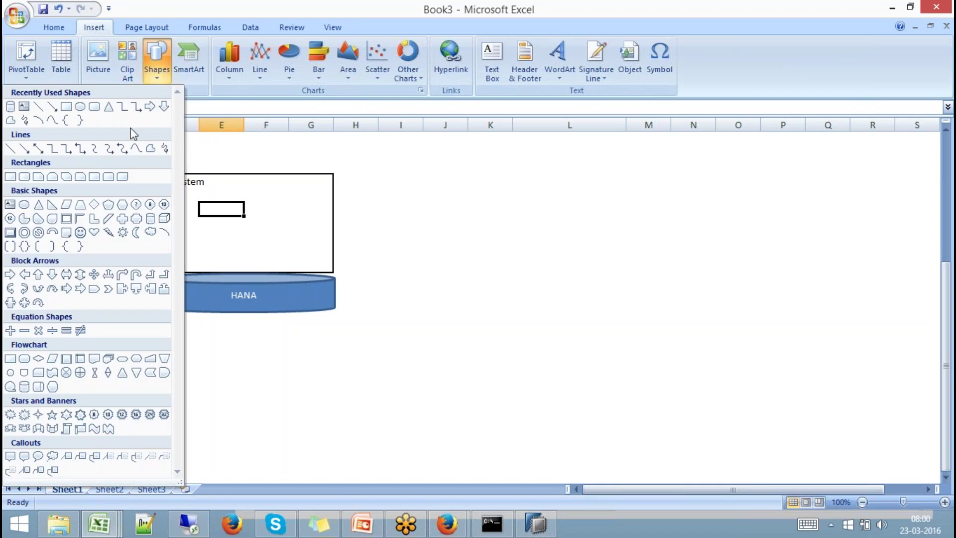
{"action": "left_click", "coordinate": [163, 217]}
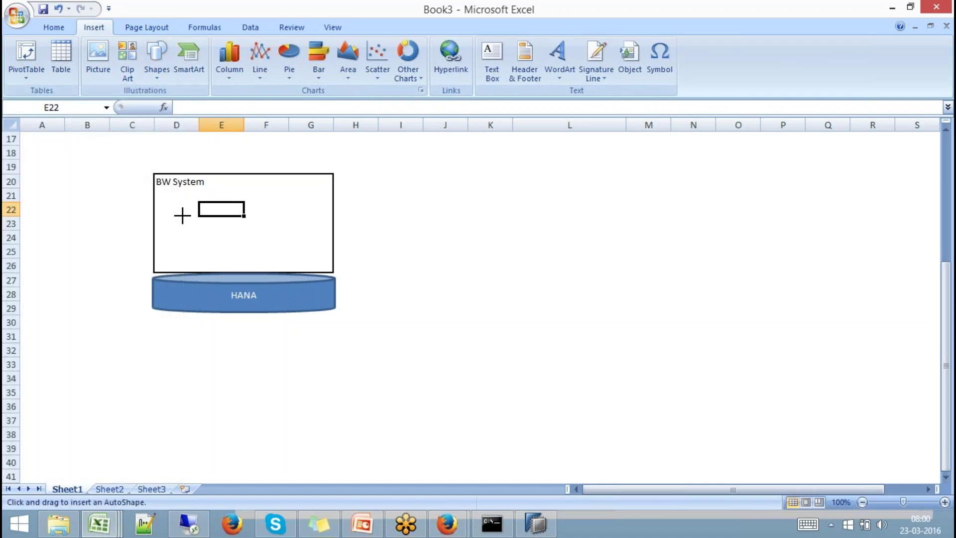
{"action": "left_click_drag", "start_coordinate": [182, 215], "coordinate": [200, 229]}
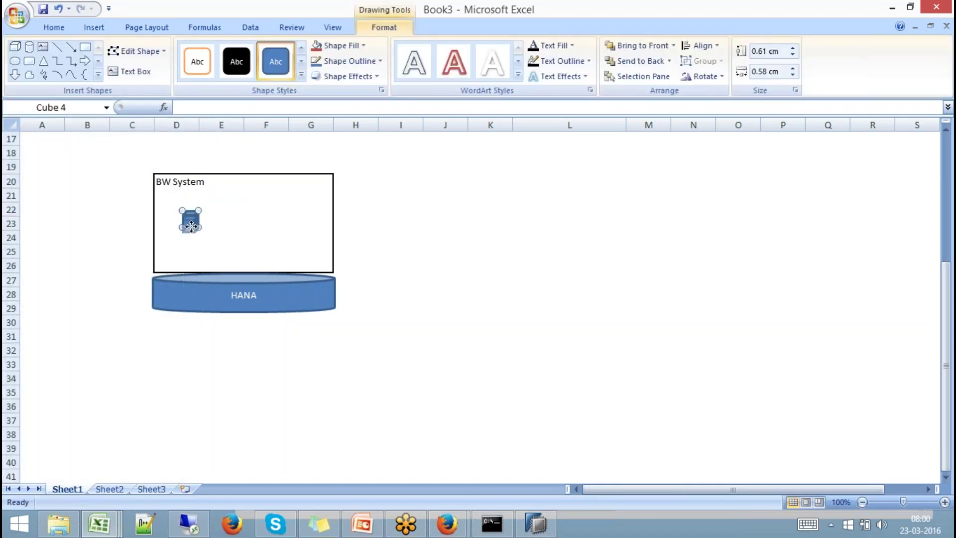
{"action": "left_click", "coordinate": [417, 253]}
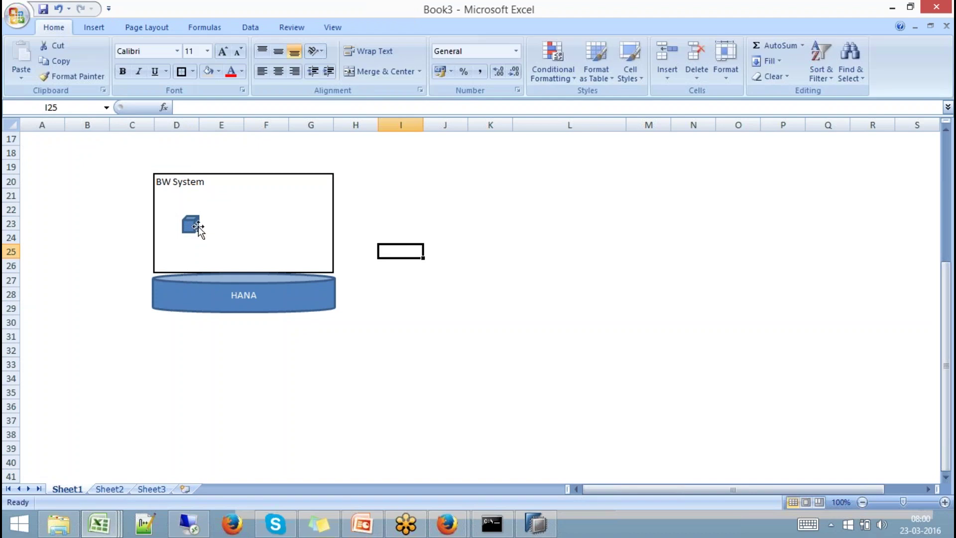
{"action": "left_click", "coordinate": [217, 295]}
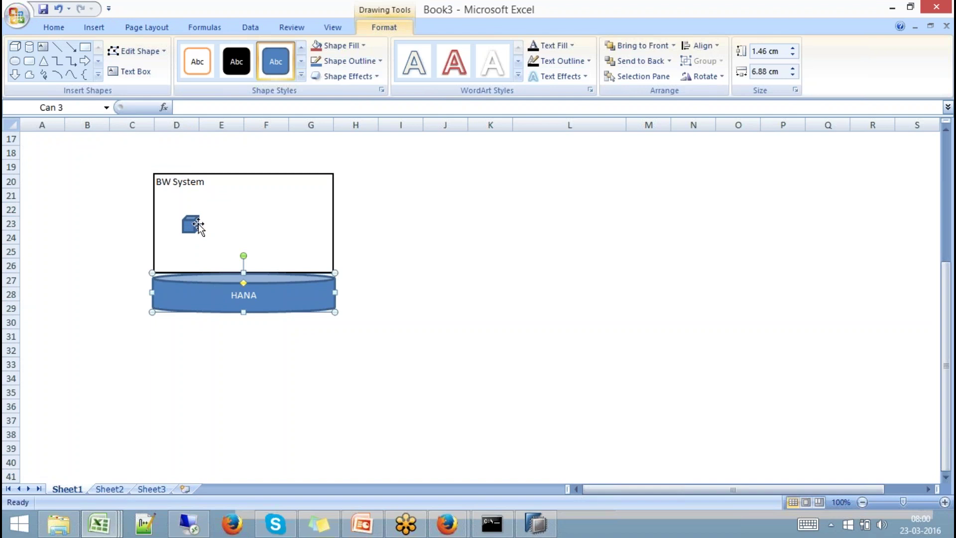
{"action": "left_click", "coordinate": [194, 224]}
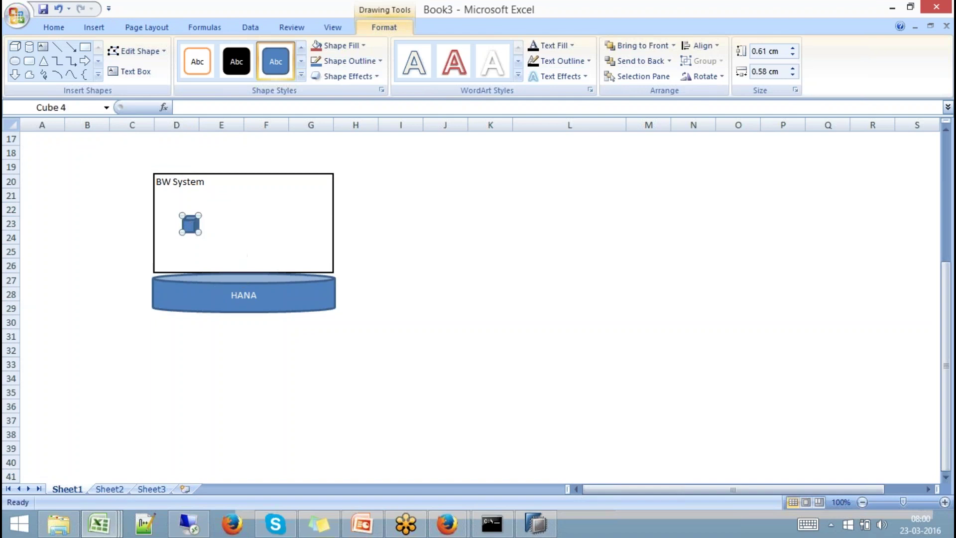
{"action": "left_click", "coordinate": [198, 299]}
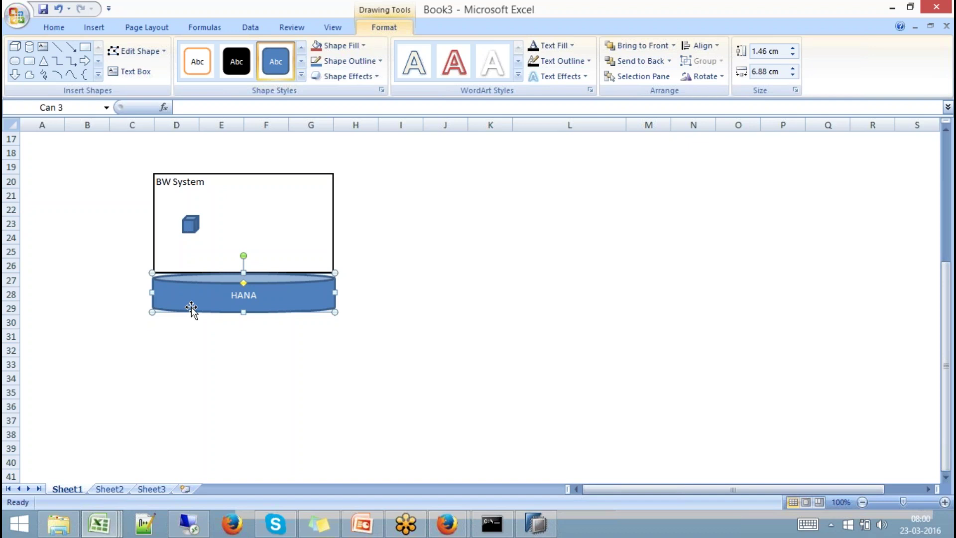
Draw a small can and an isosceles triangle inside the box, right of the cube.
{"action": "left_click", "coordinate": [29, 46]}
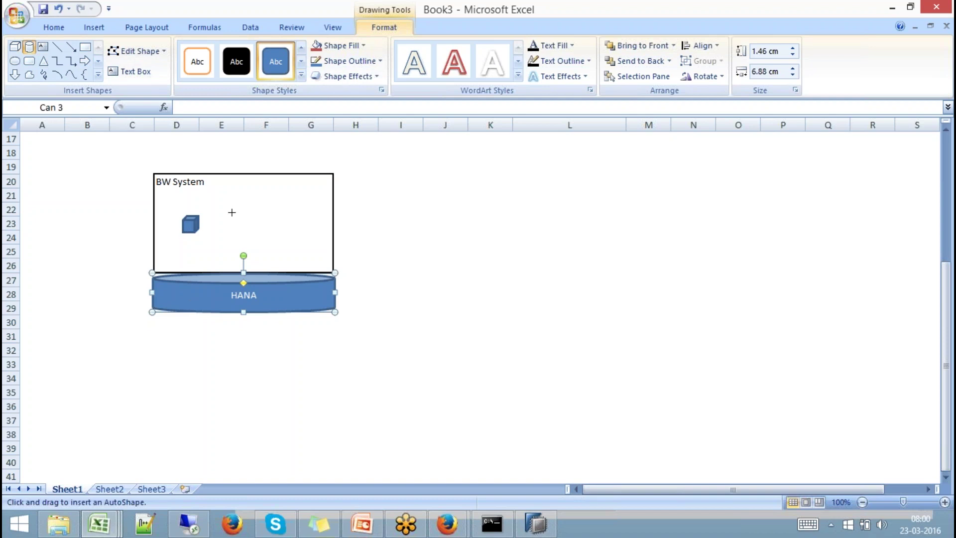
{"action": "left_click_drag", "start_coordinate": [230, 211], "coordinate": [252, 226]}
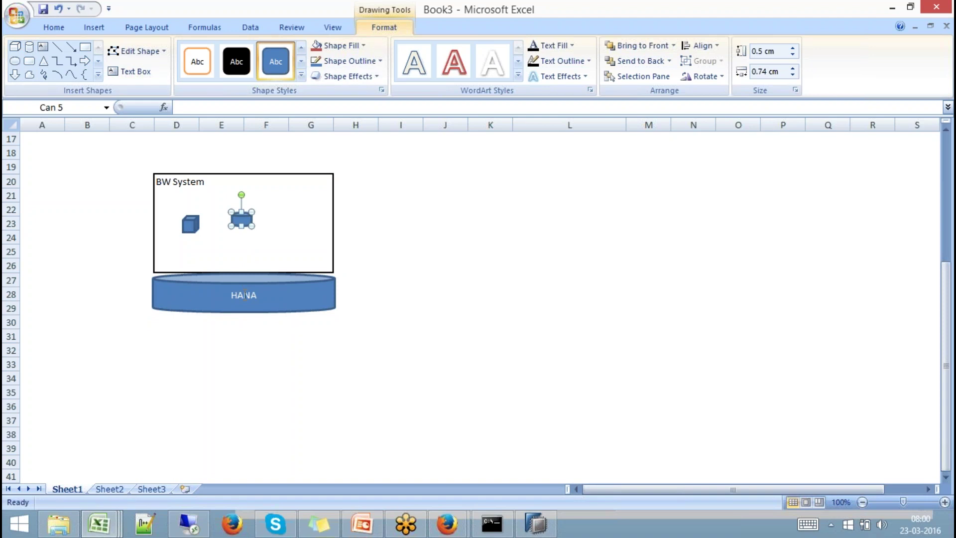
{"action": "left_click", "coordinate": [42, 64]}
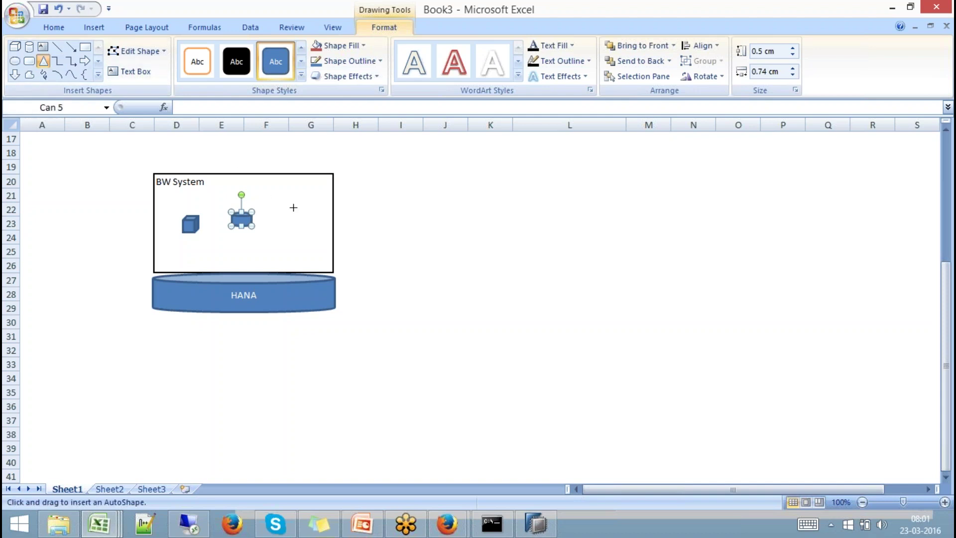
{"action": "left_click_drag", "start_coordinate": [291, 204], "coordinate": [314, 222]}
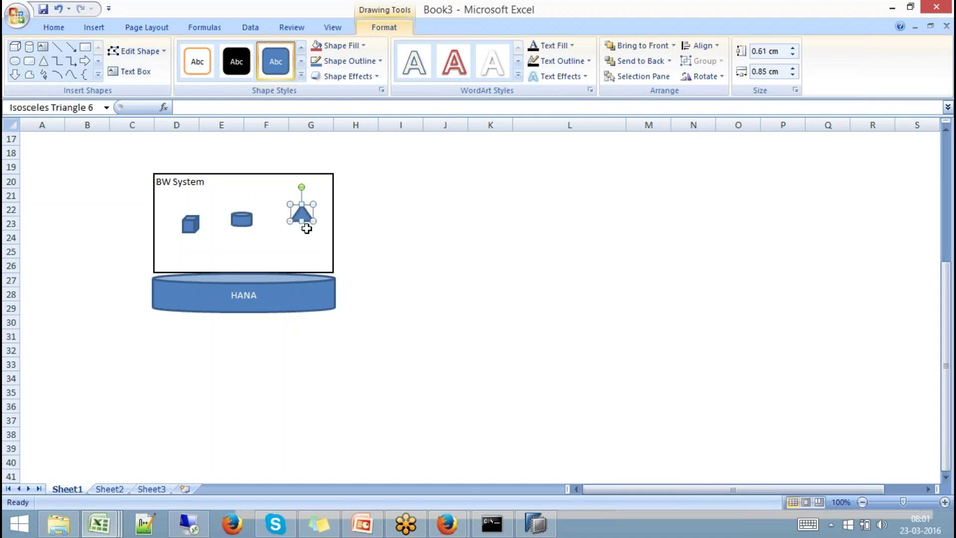
Label the triangle 'MP' in G23 and nudge the triangle slightly up-left.
{"action": "left_click", "coordinate": [306, 224]}
{"action": "type", "text": "MP"}
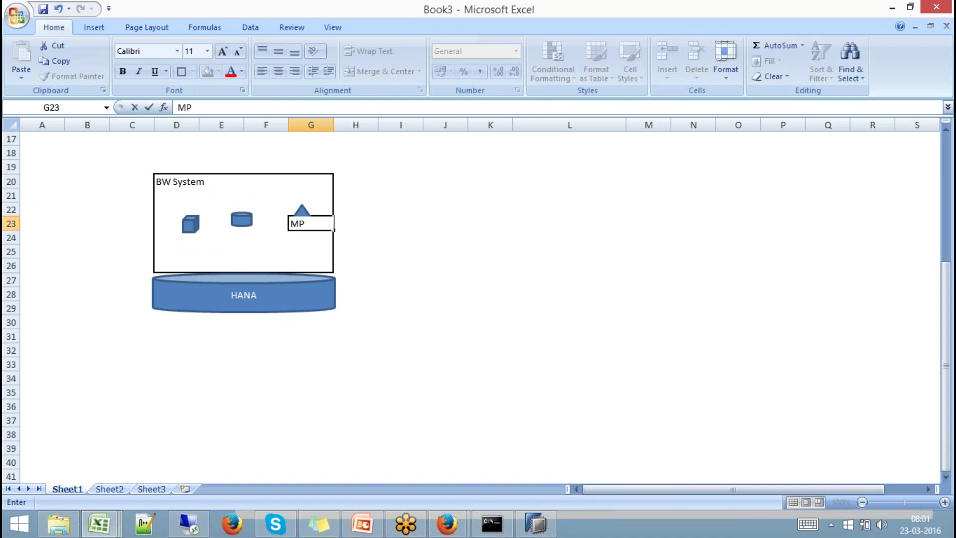
{"action": "left_click", "coordinate": [393, 248]}
{"action": "left_click_drag", "start_coordinate": [302, 214], "coordinate": [299, 211]}
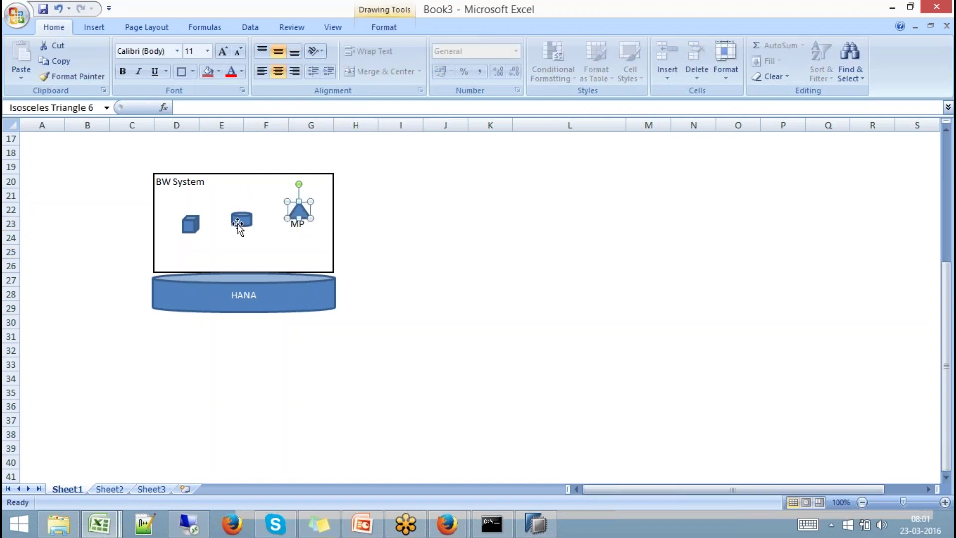
{"action": "left_click", "coordinate": [301, 225]}
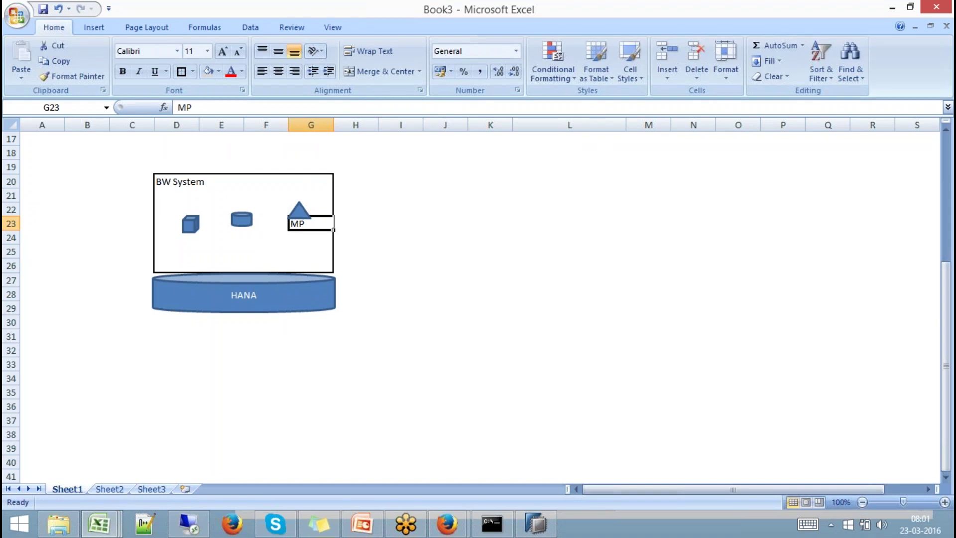
{"action": "left_click", "coordinate": [299, 213]}
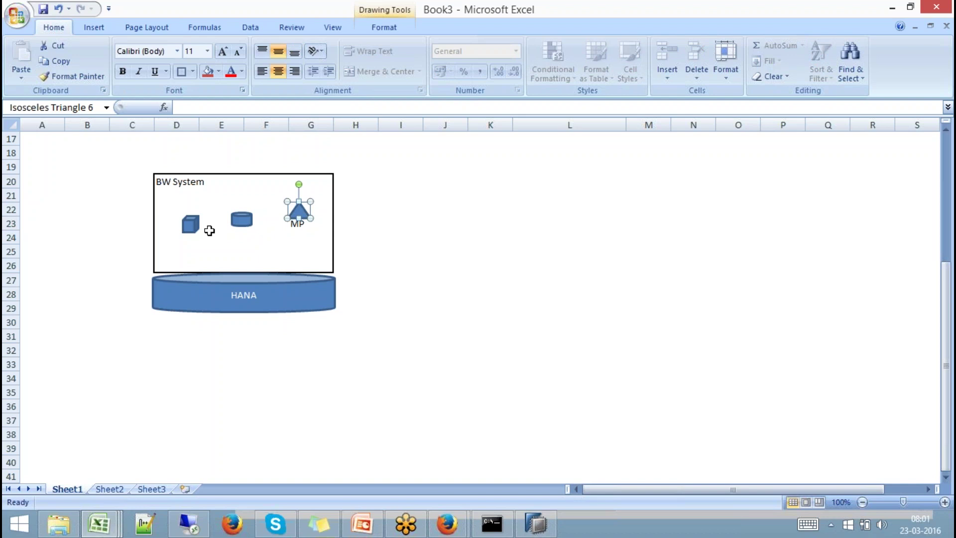
{"action": "left_click", "coordinate": [301, 225]}
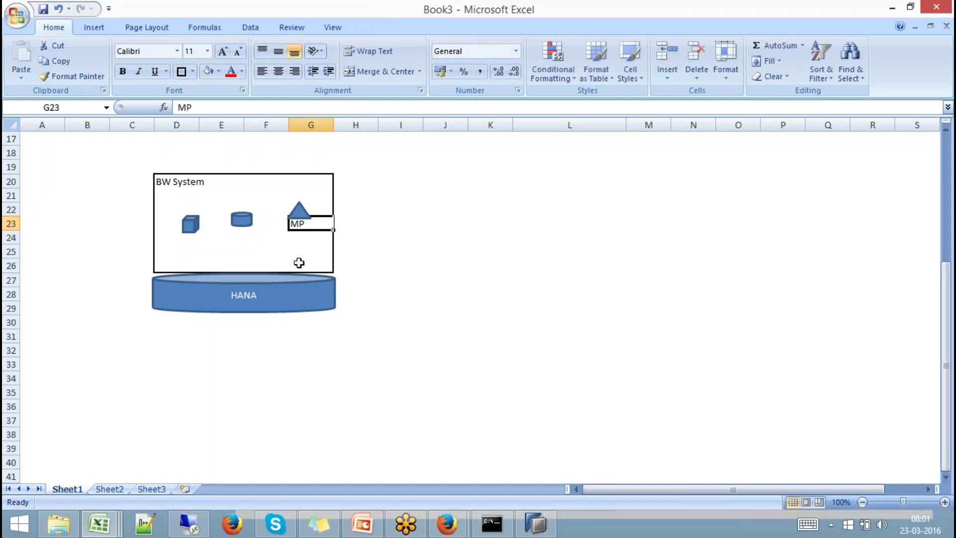
Enter 'Bex Query' in F21 and shade that cell with a grey fill.
{"action": "left_click", "coordinate": [271, 194]}
{"action": "type", "text": "Bex Q"}
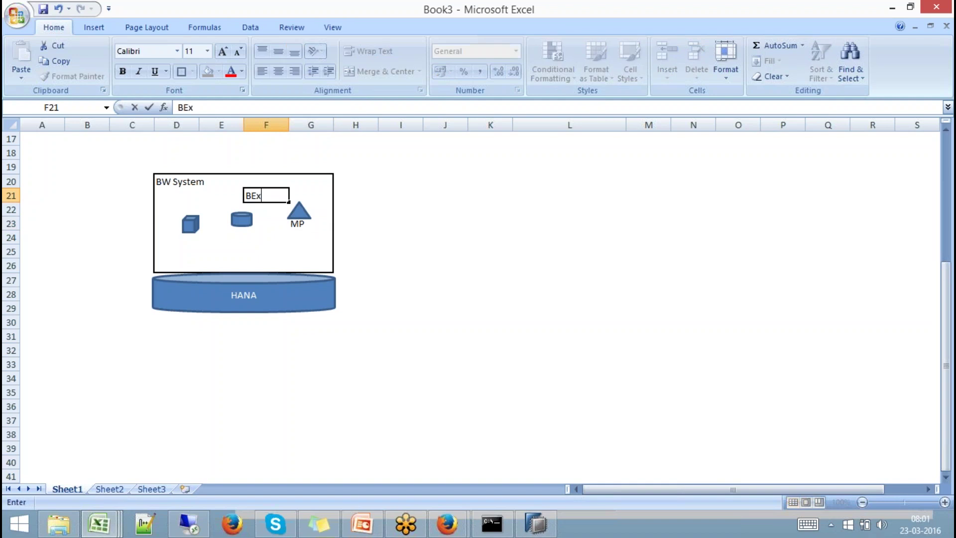
{"action": "type", "text": "uery"}
{"action": "left_click", "coordinate": [266, 250]}
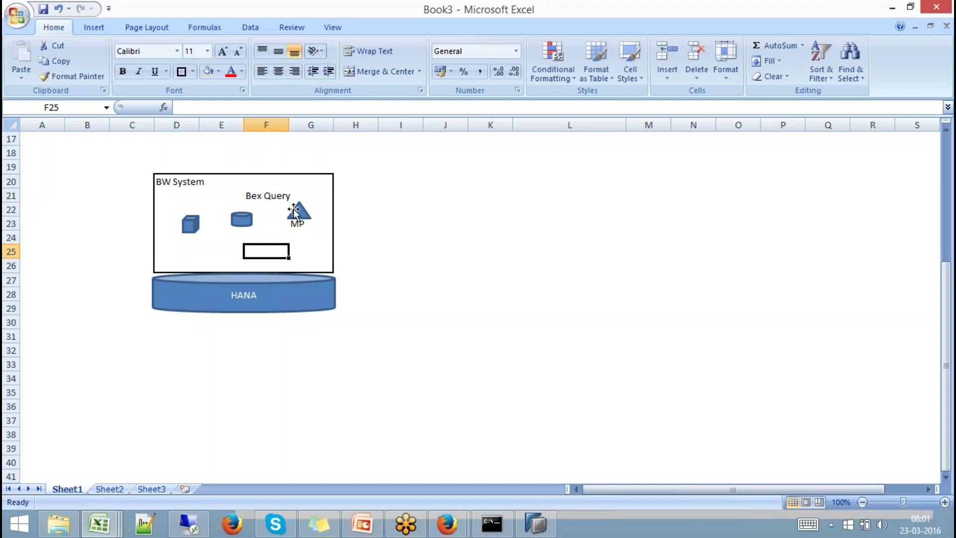
{"action": "left_click", "coordinate": [268, 196]}
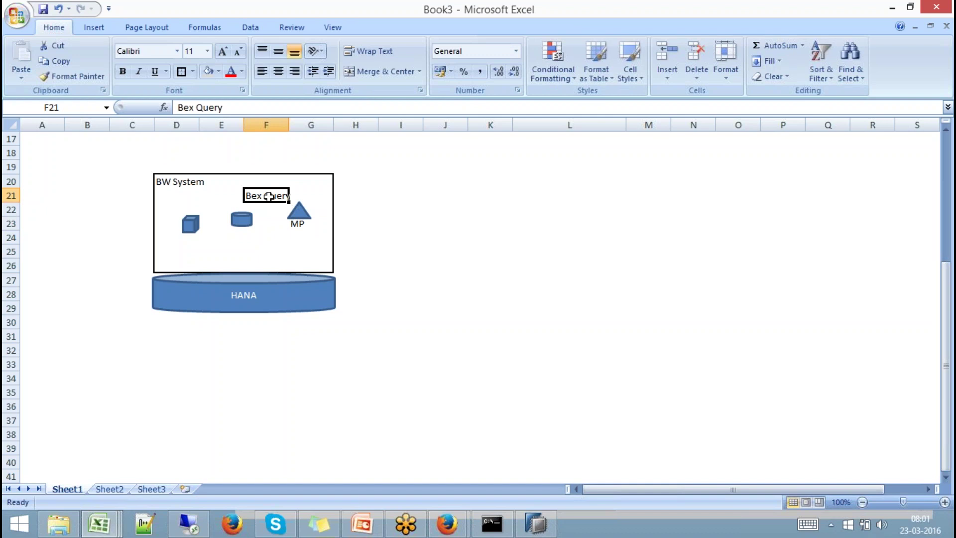
{"action": "left_click", "coordinate": [207, 71]}
Check the cube, can and MP triangle, then copy the HANA can for pasting at L23.
{"action": "left_click", "coordinate": [307, 213]}
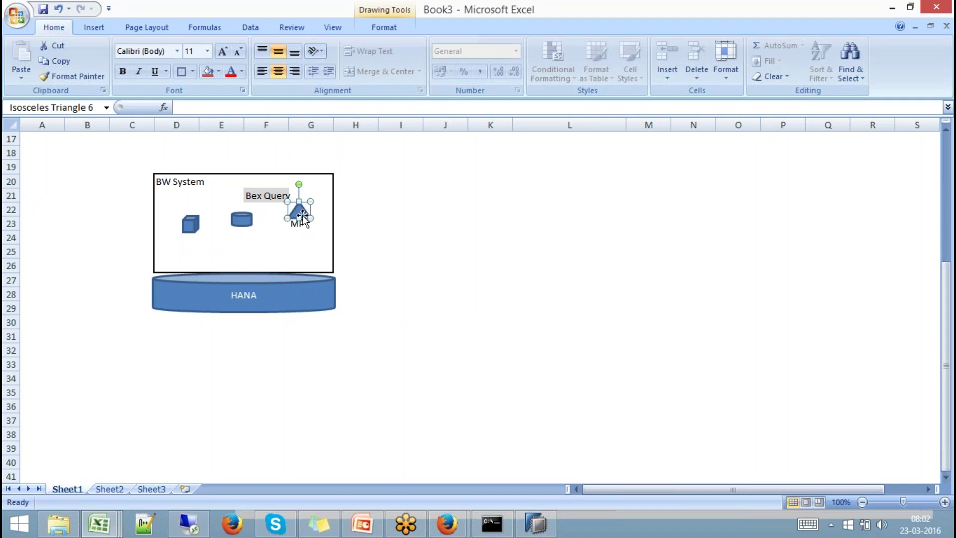
{"action": "left_click", "coordinate": [190, 225]}
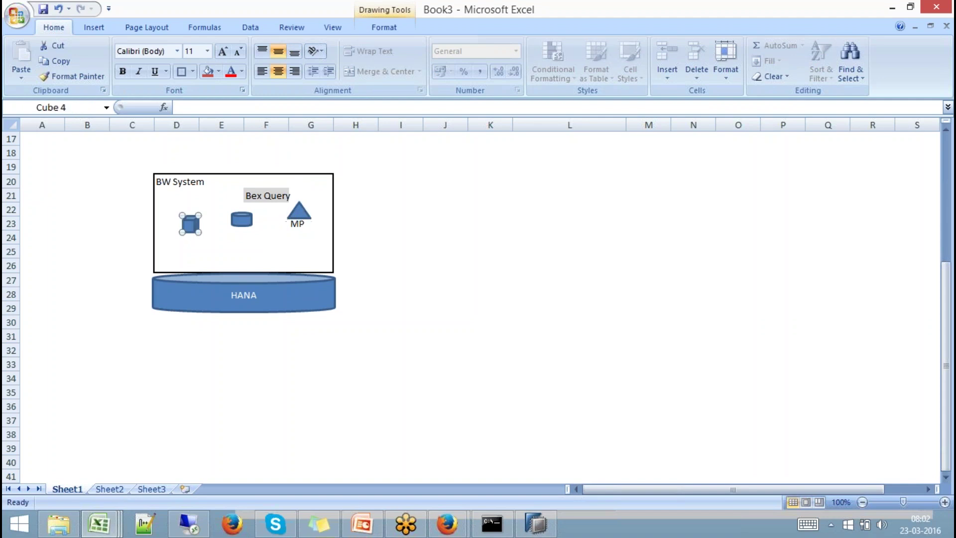
{"action": "left_click", "coordinate": [241, 220]}
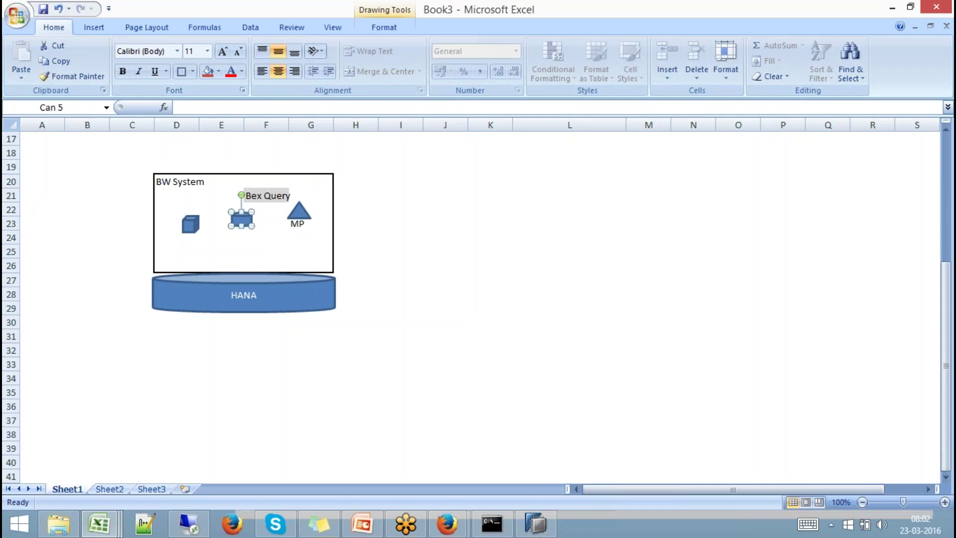
{"action": "left_click", "coordinate": [298, 216]}
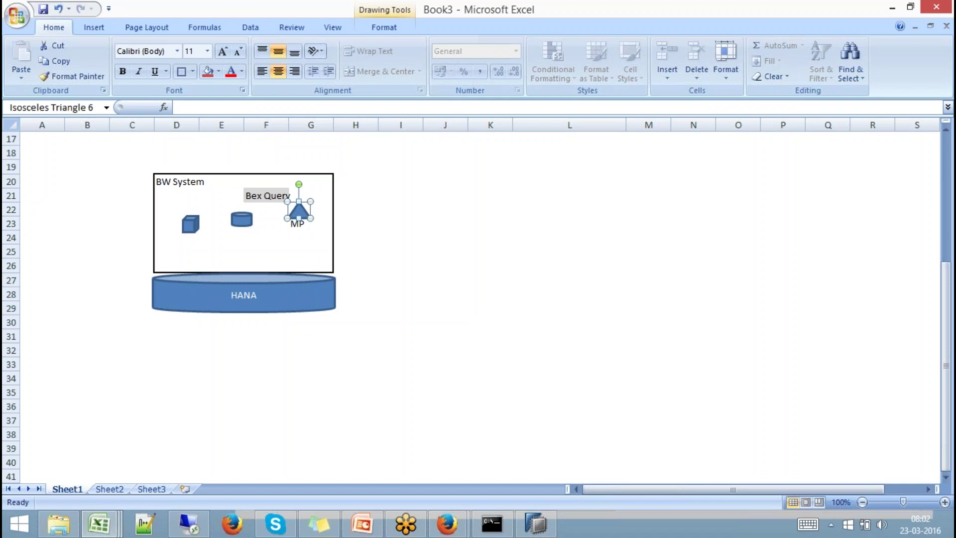
{"action": "left_click", "coordinate": [384, 168]}
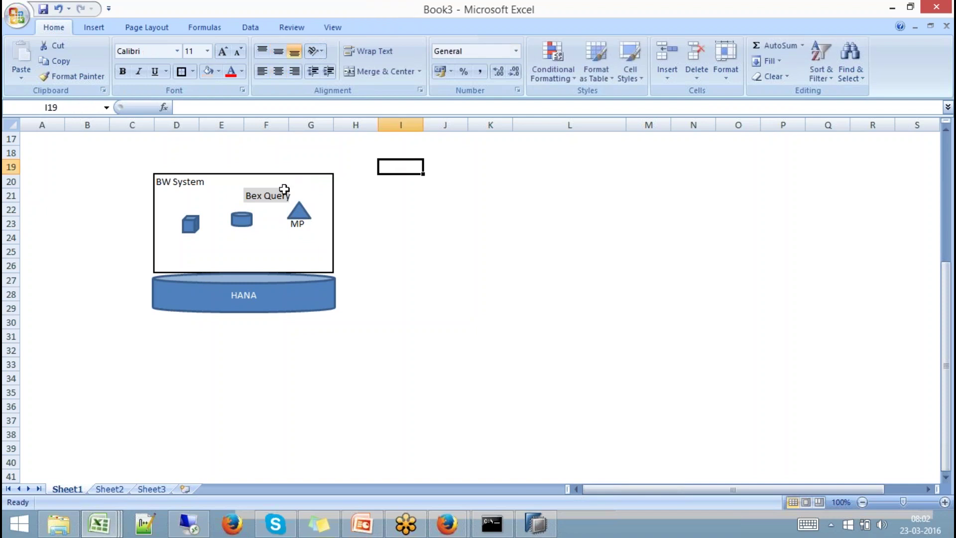
{"action": "left_click", "coordinate": [258, 194]}
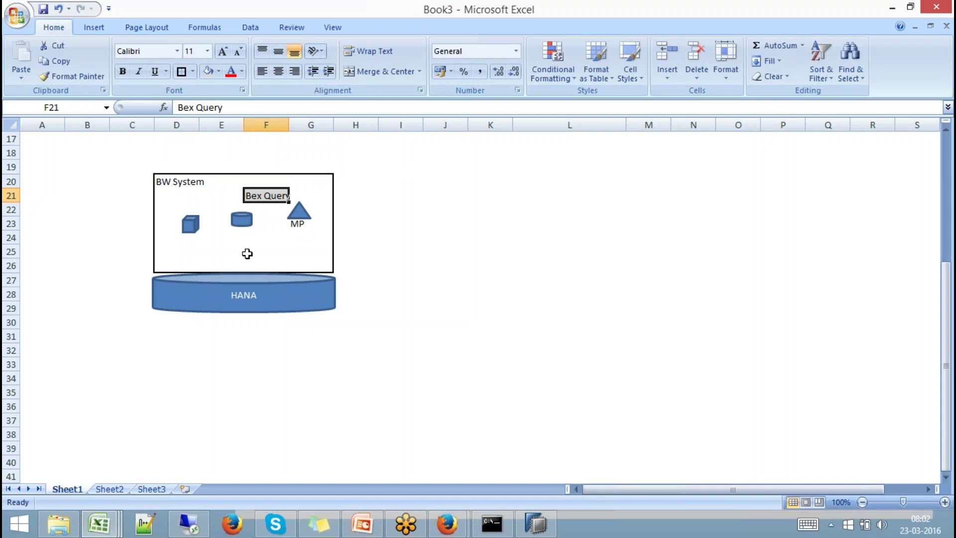
{"action": "left_click", "coordinate": [245, 278]}
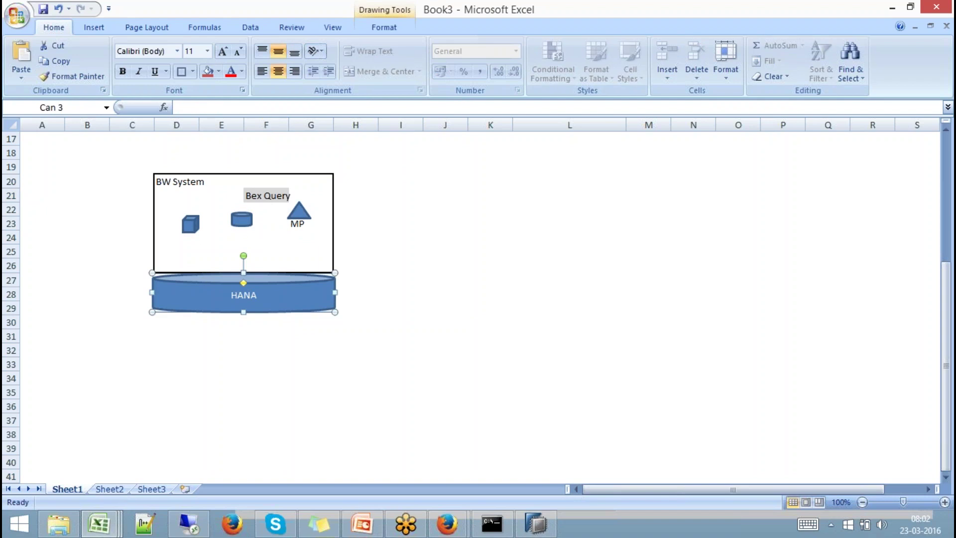
{"action": "left_click", "coordinate": [530, 226]}
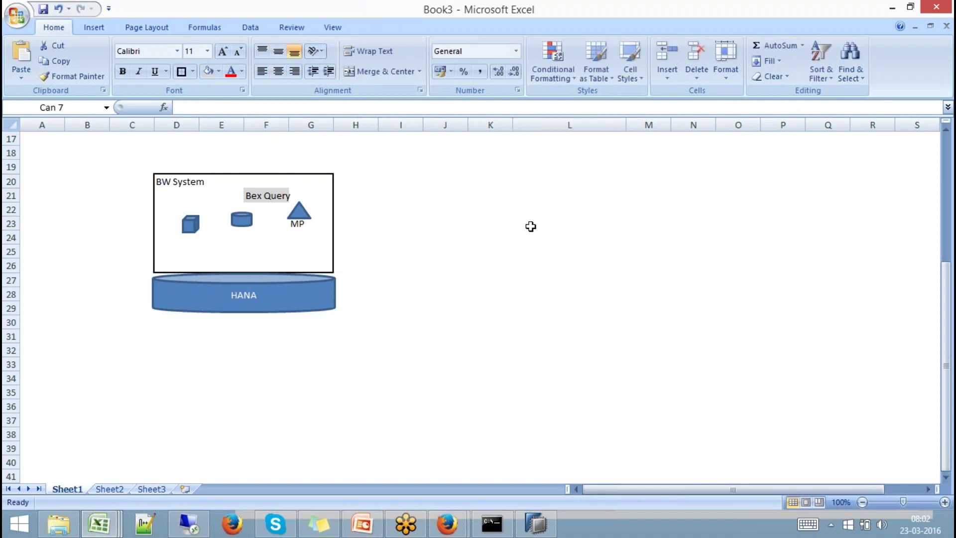
Paste a second HANA can near L23, shift it left, and outline P22:R26 with outside borders.
{"action": "key", "text": "ctrl+v"}
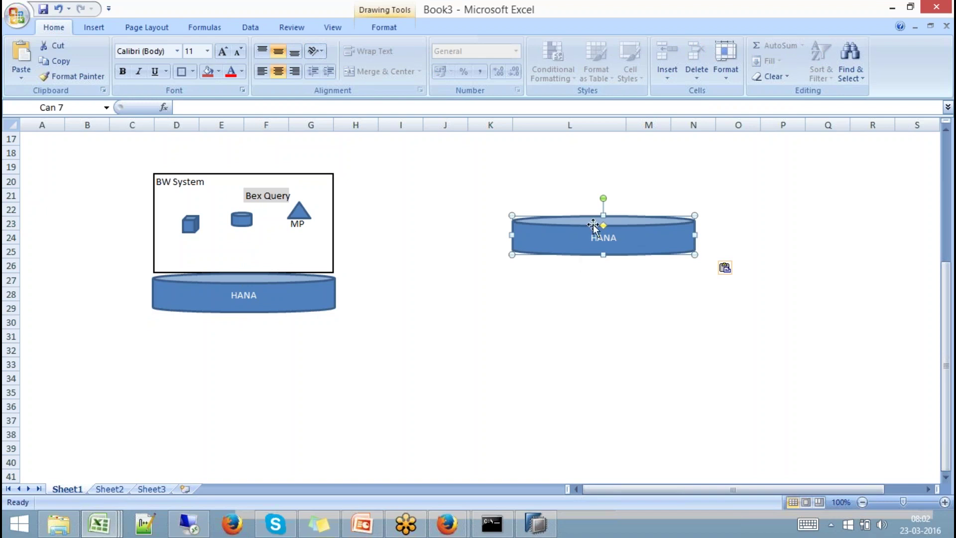
{"action": "left_click_drag", "start_coordinate": [593, 225], "coordinate": [538, 224]}
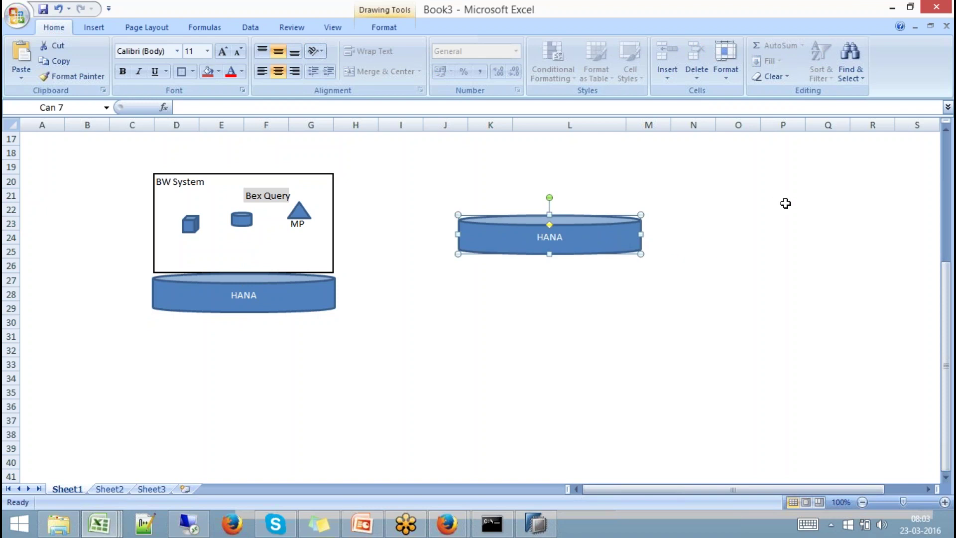
{"action": "left_click_drag", "start_coordinate": [785, 204], "coordinate": [860, 265]}
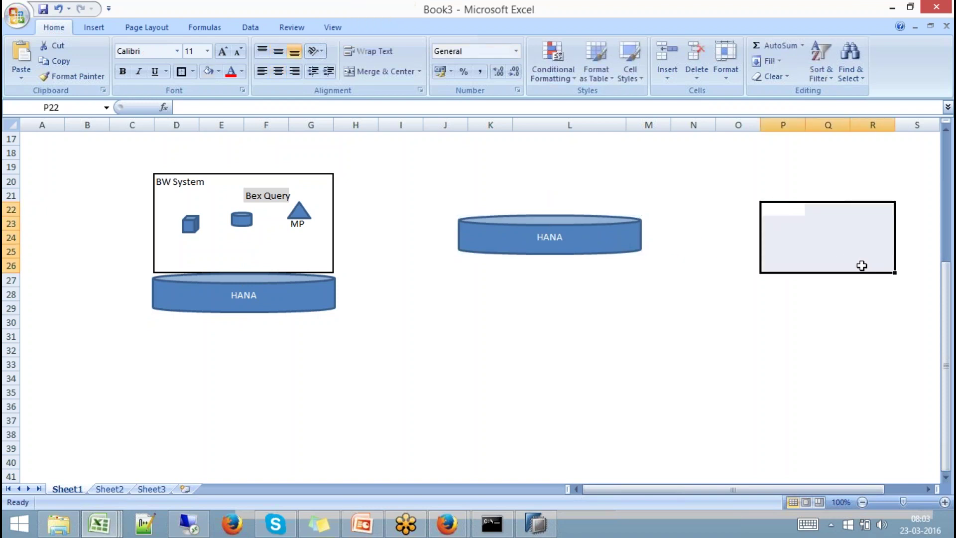
{"action": "left_click", "coordinate": [180, 73]}
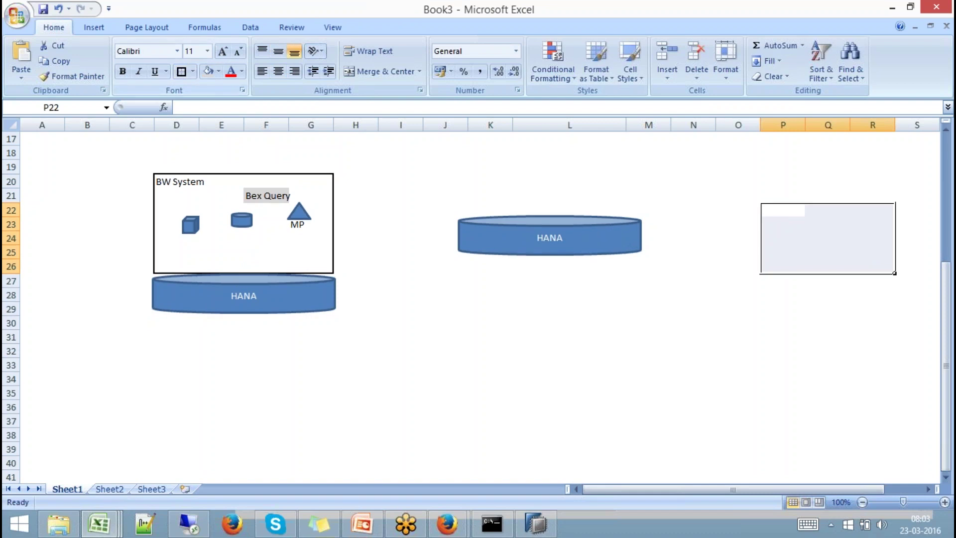
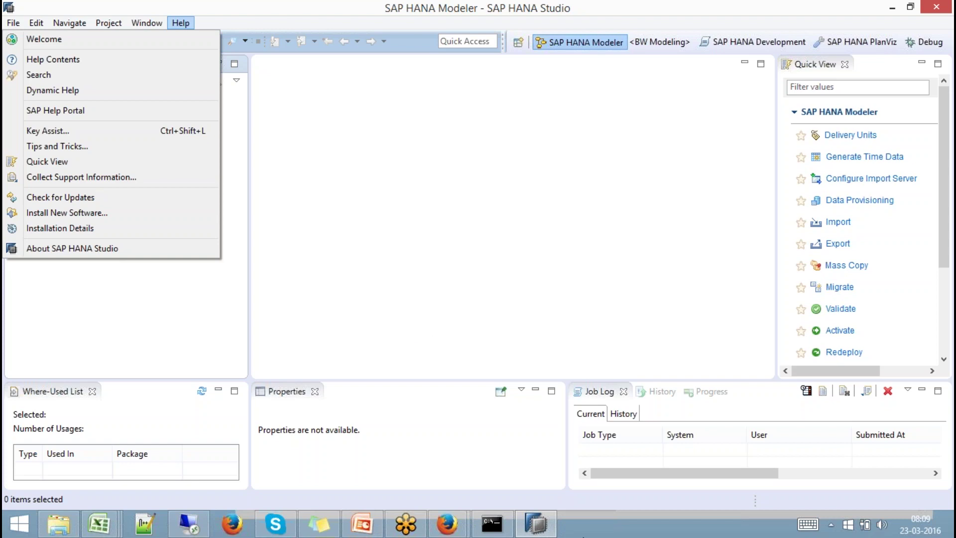
{"action": "left_click", "coordinate": [538, 523]}
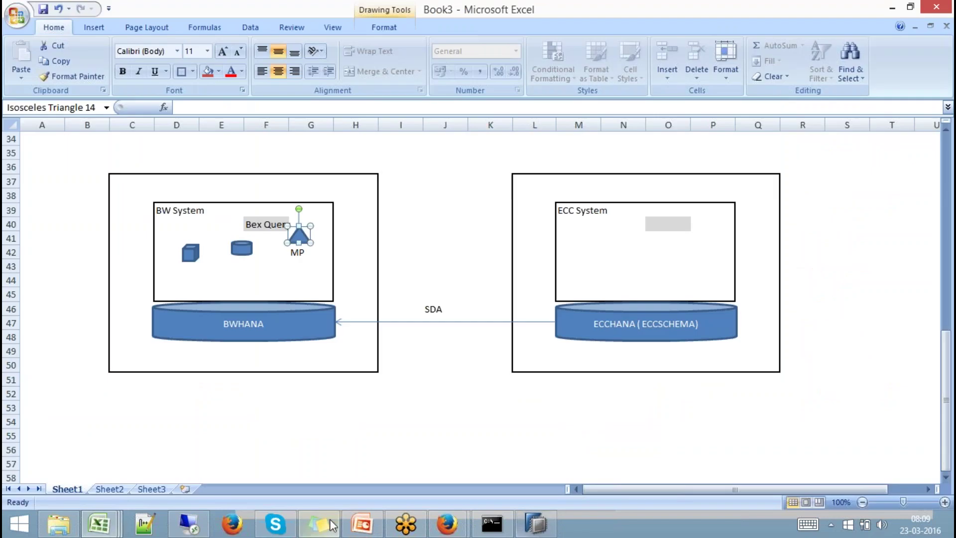
{"action": "left_click", "coordinate": [194, 525]}
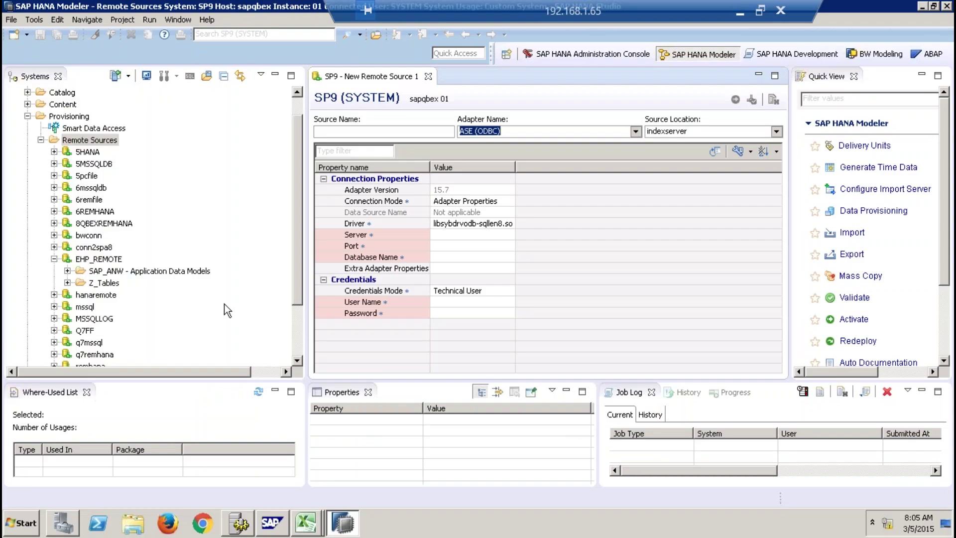
{"action": "left_click", "coordinate": [99, 260]}
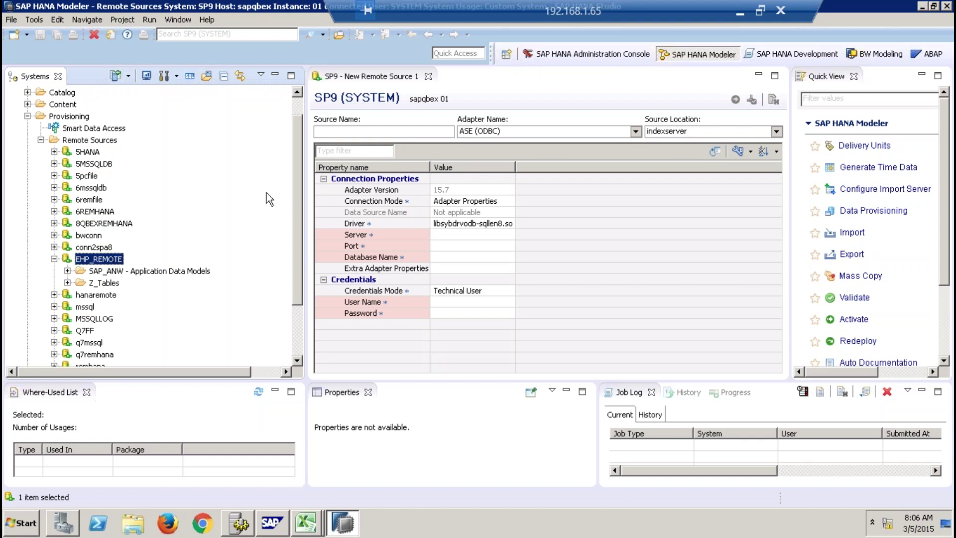
{"action": "left_click", "coordinate": [739, 18]}
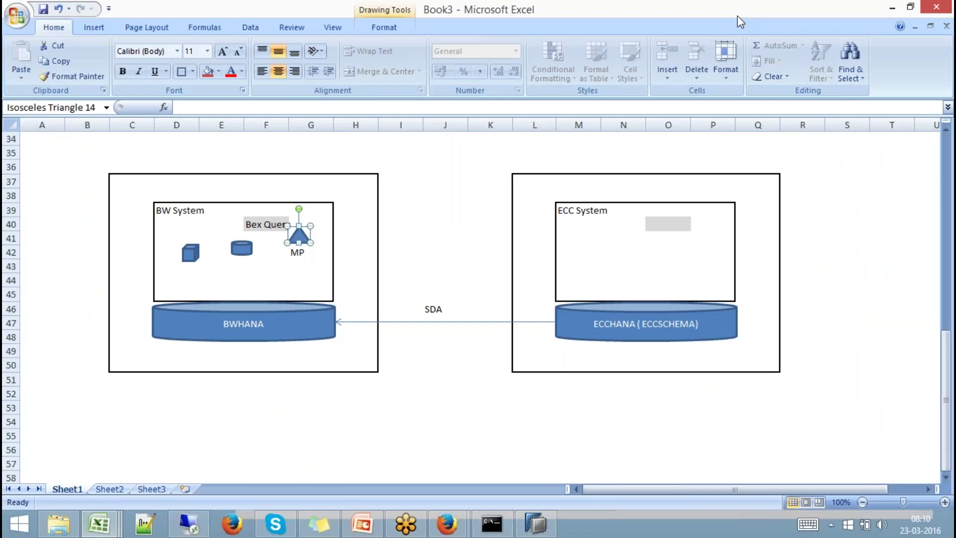
{"action": "left_click", "coordinate": [536, 524]}
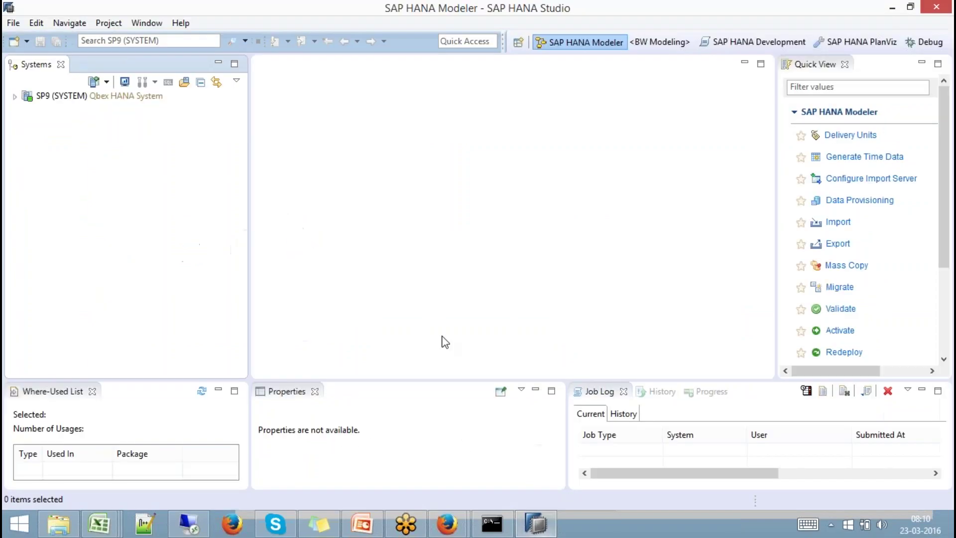
{"action": "left_click", "coordinate": [183, 24]}
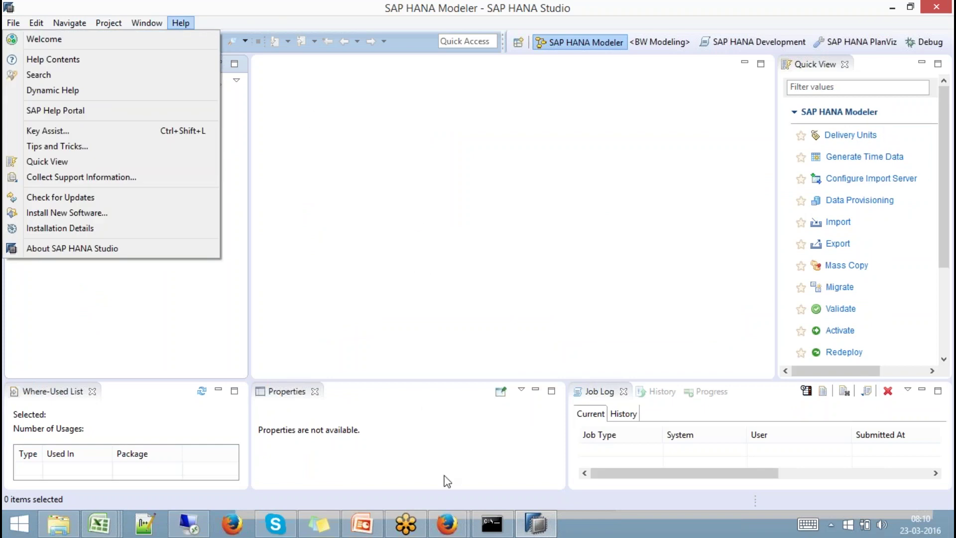
{"action": "left_click", "coordinate": [446, 523]}
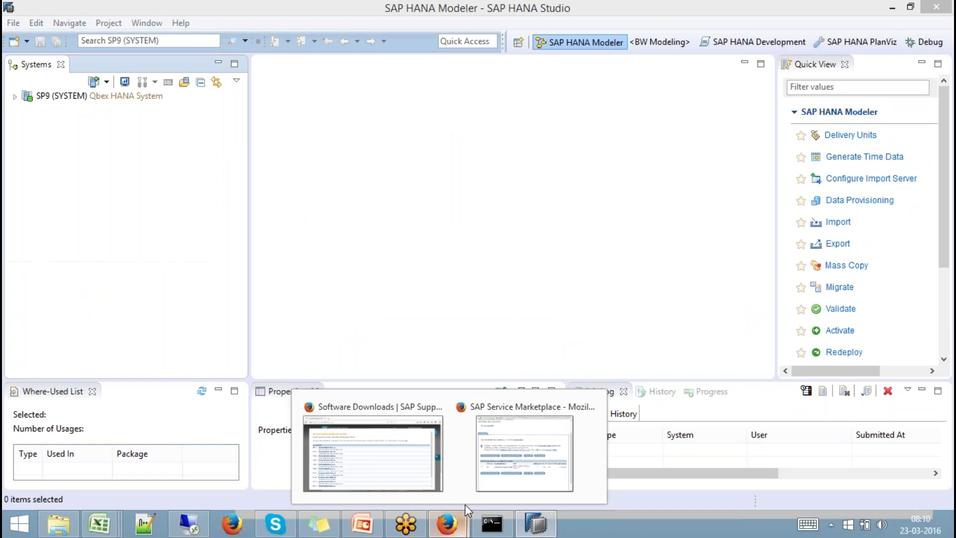
Run a new Software Downloads search for 'ABAP for Eclipse' to list the SAP ABAP IN ECLIPSE packages.
{"action": "left_click", "coordinate": [405, 464]}
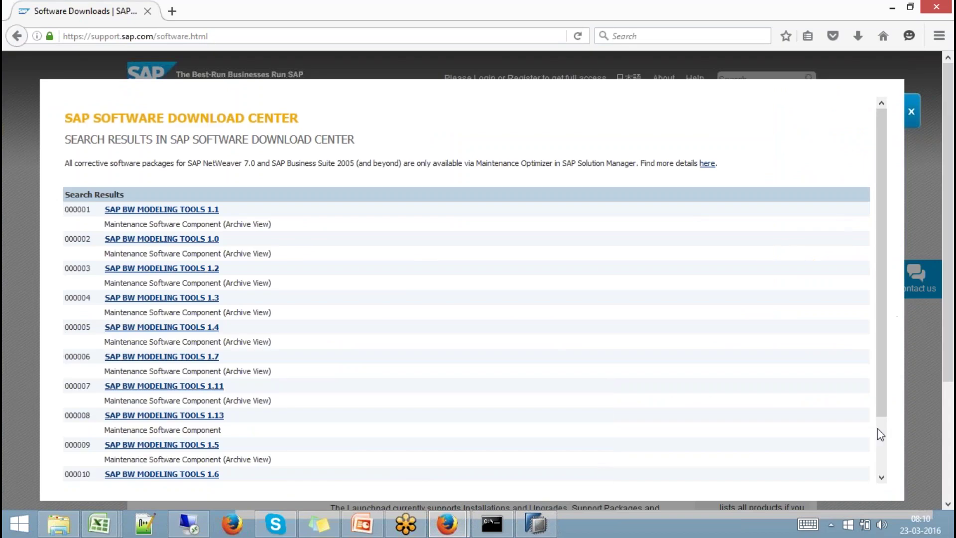
{"action": "left_click", "coordinate": [877, 429]}
{"action": "left_click", "coordinate": [116, 463]}
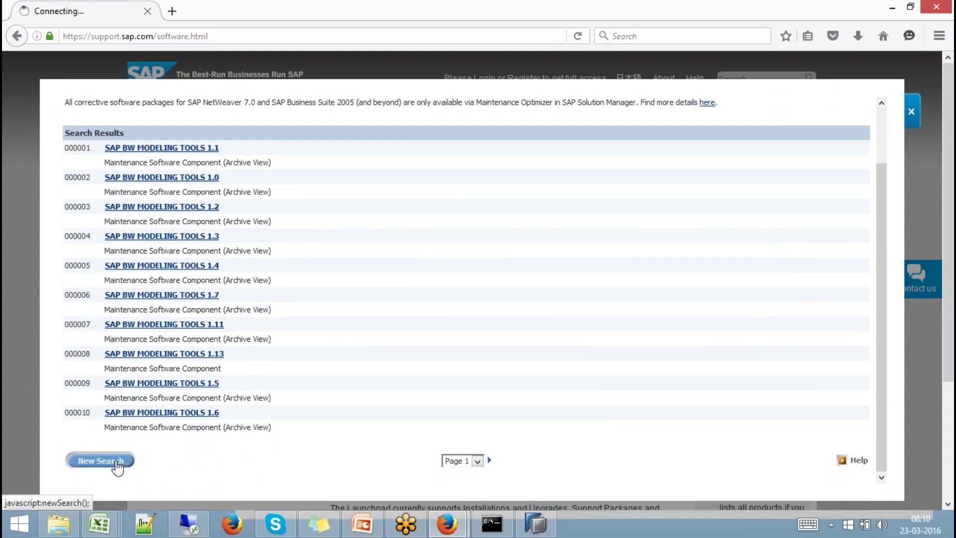
{"action": "left_click", "coordinate": [288, 212]}
{"action": "key", "text": "ctrl+a"}
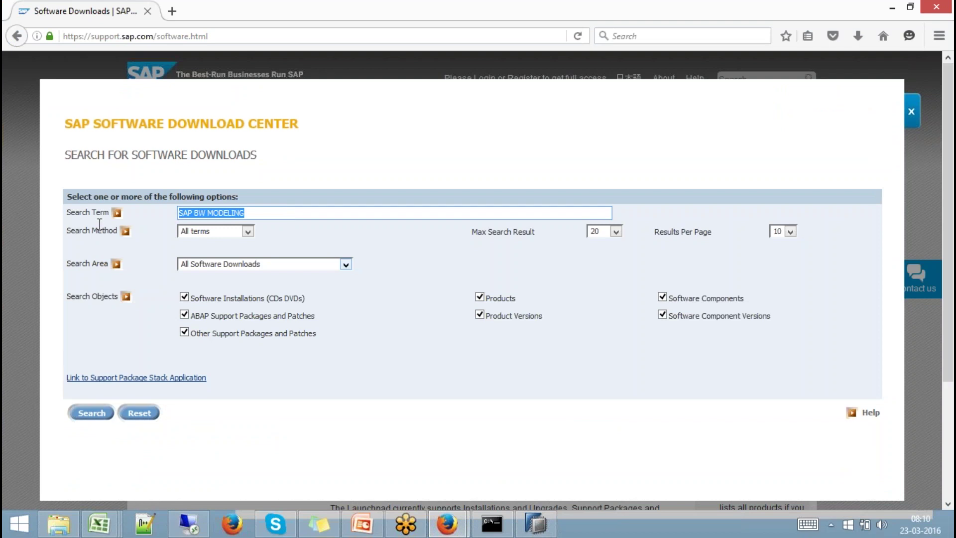
{"action": "type", "text": "ABA"}
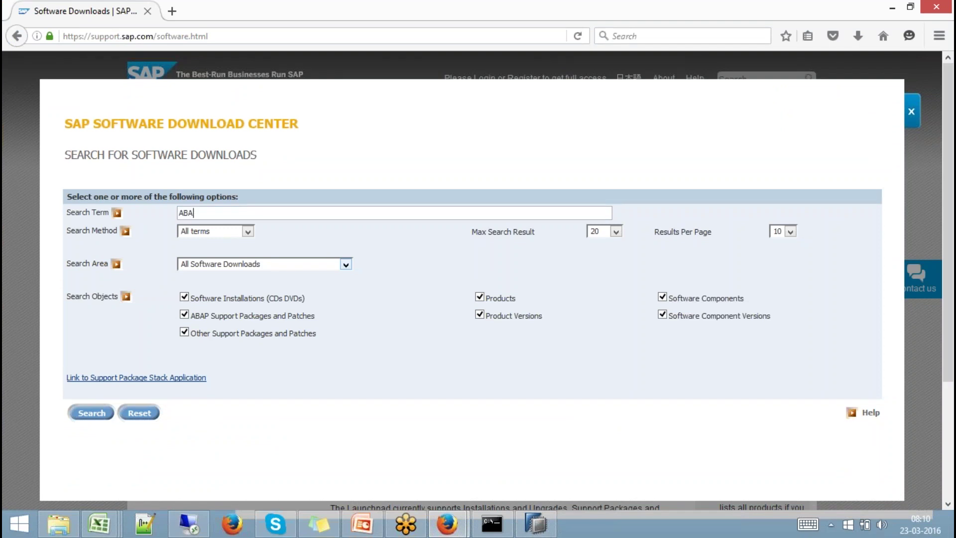
{"action": "type", "text": "P for Eclipse"}
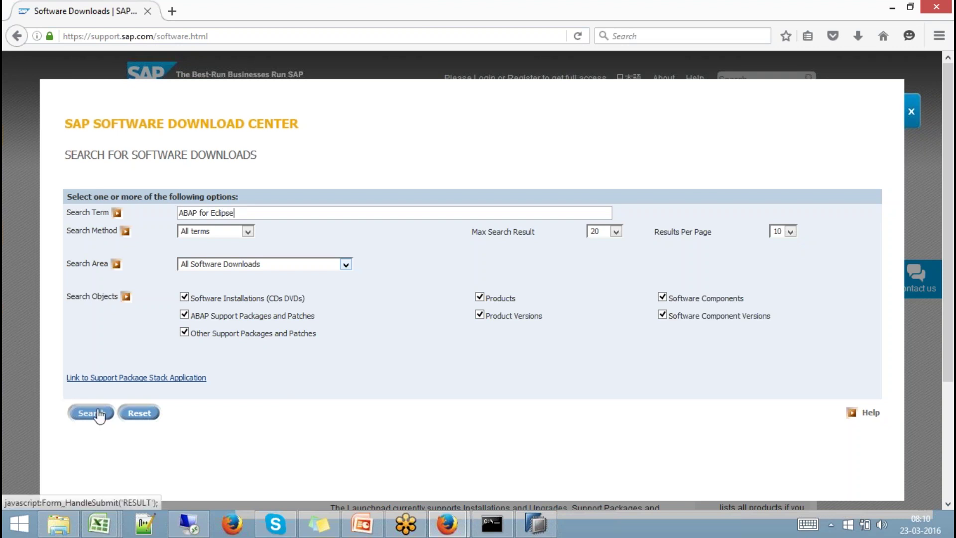
{"action": "left_click", "coordinate": [92, 412]}
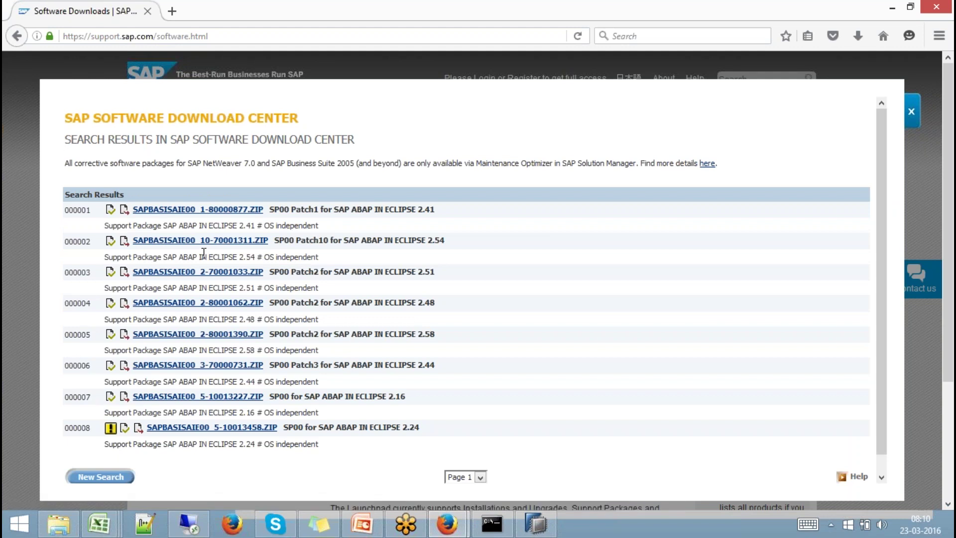
{"action": "left_click", "coordinate": [134, 418]}
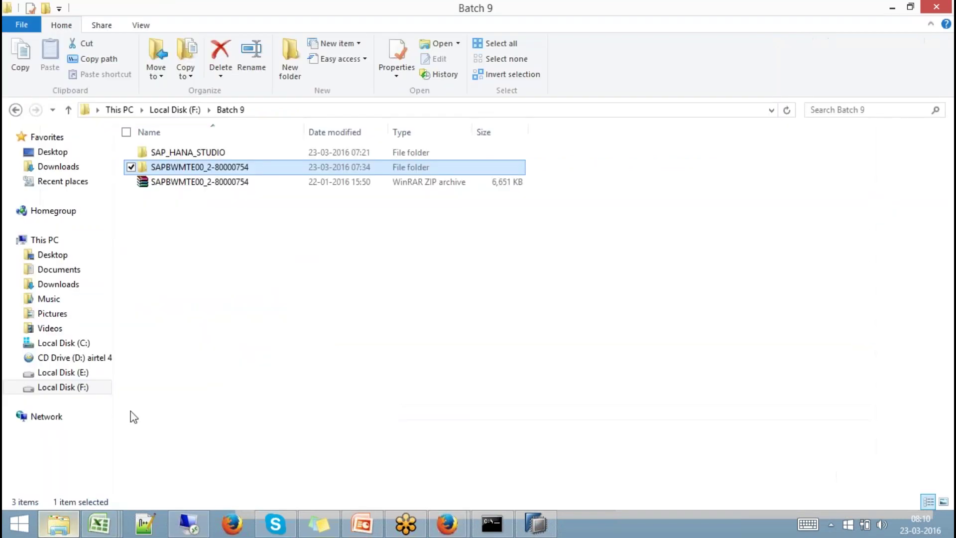
Copy the SAPBASISAIE00_7-10013262 folder from F:\Batch8.
{"action": "left_click", "coordinate": [175, 109]}
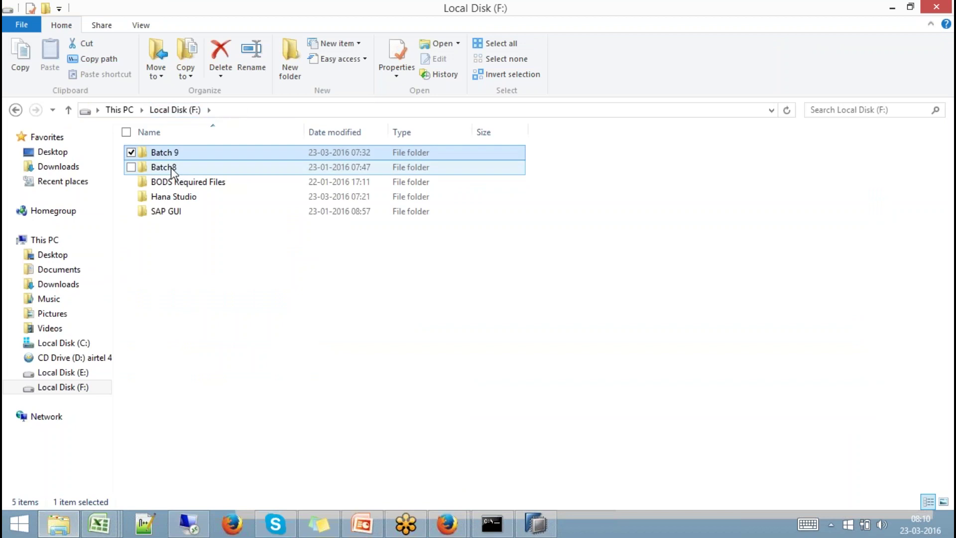
{"action": "double_click", "coordinate": [171, 167]}
{"action": "left_click", "coordinate": [204, 171]}
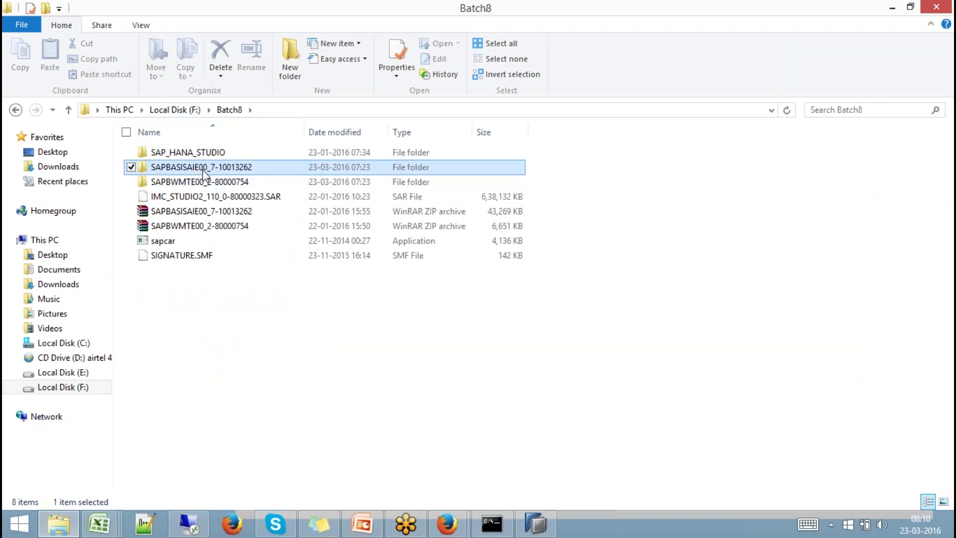
{"action": "right_click", "coordinate": [204, 171]}
{"action": "left_click", "coordinate": [69, 421]}
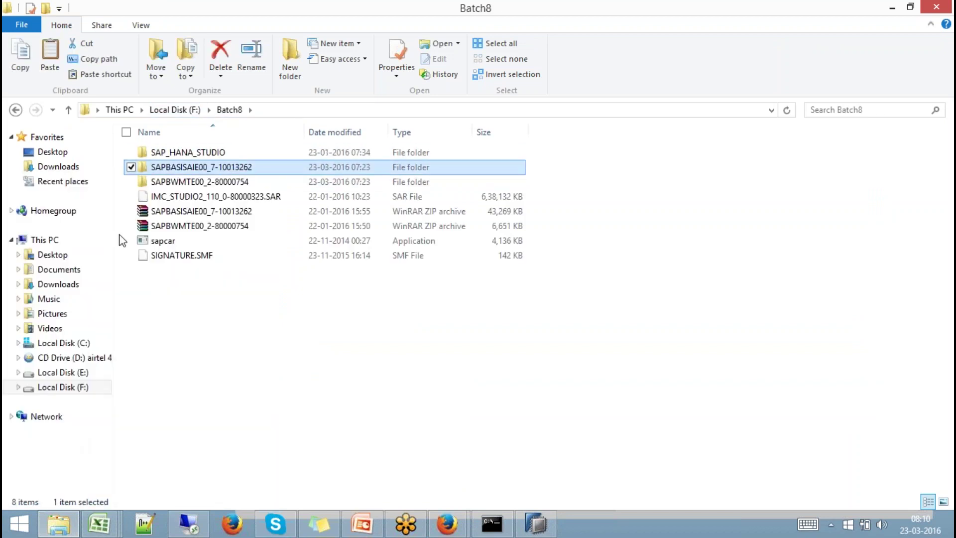
Paste the folder into F:\Batch 9, giving a 46.2 MB copy there.
{"action": "left_click", "coordinate": [172, 111]}
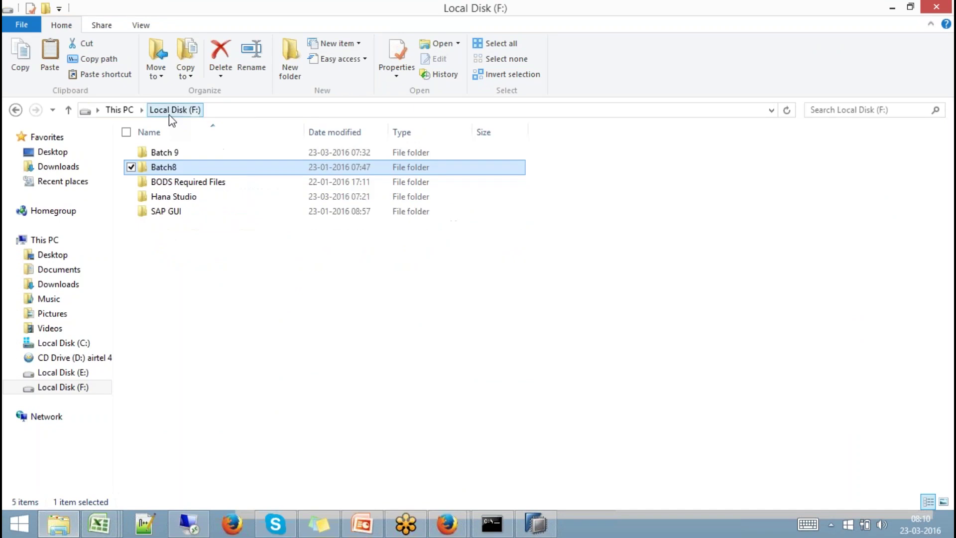
{"action": "double_click", "coordinate": [169, 155]}
{"action": "right_click", "coordinate": [169, 211]}
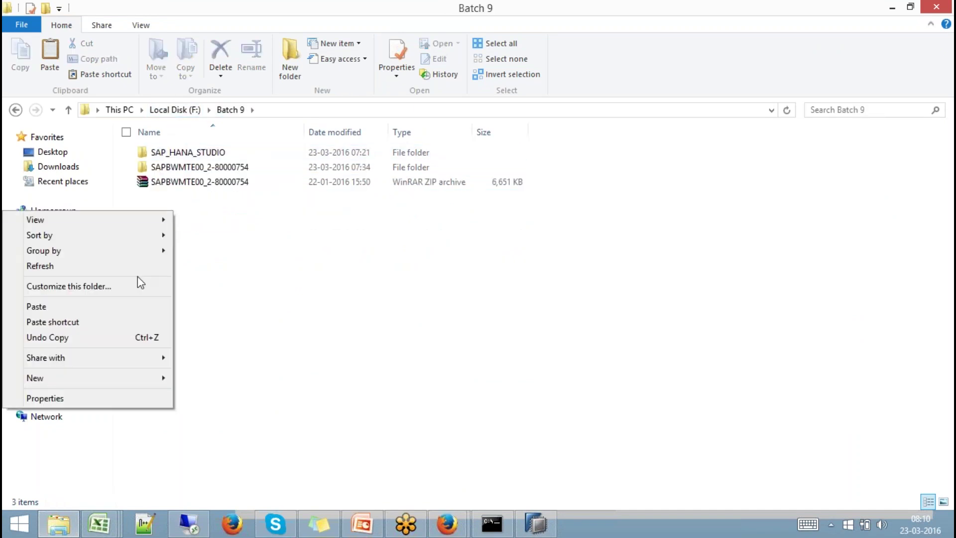
{"action": "left_click", "coordinate": [124, 307]}
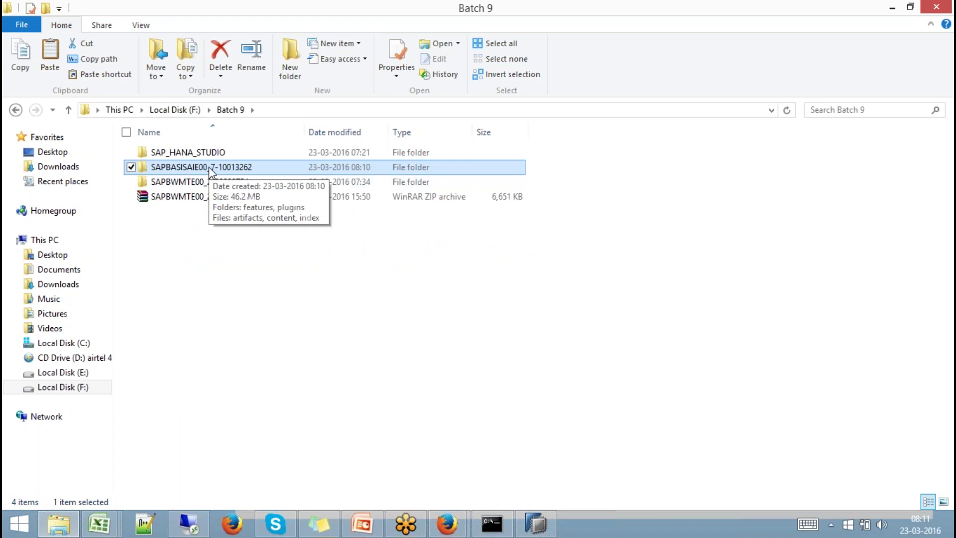
{"action": "right_click", "coordinate": [209, 167]}
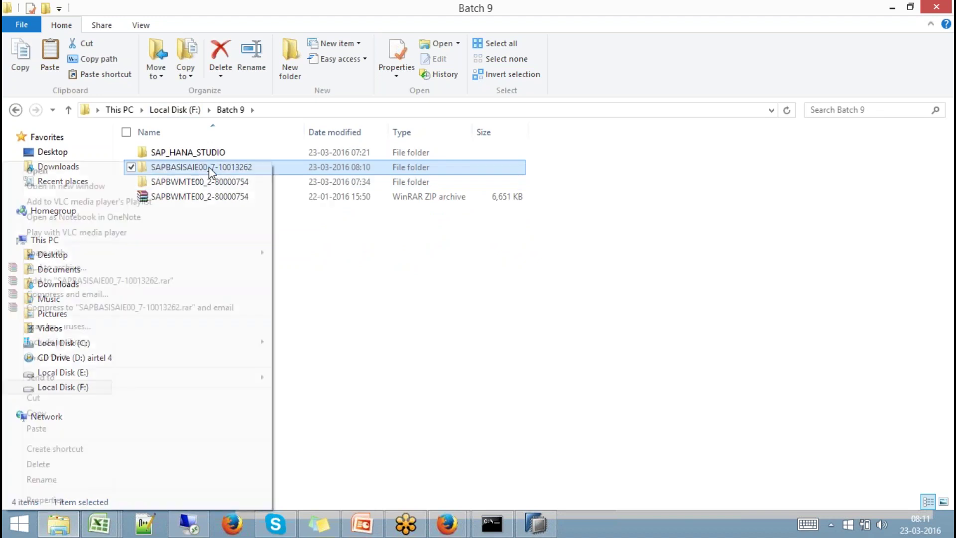
{"action": "left_click", "coordinate": [320, 279]}
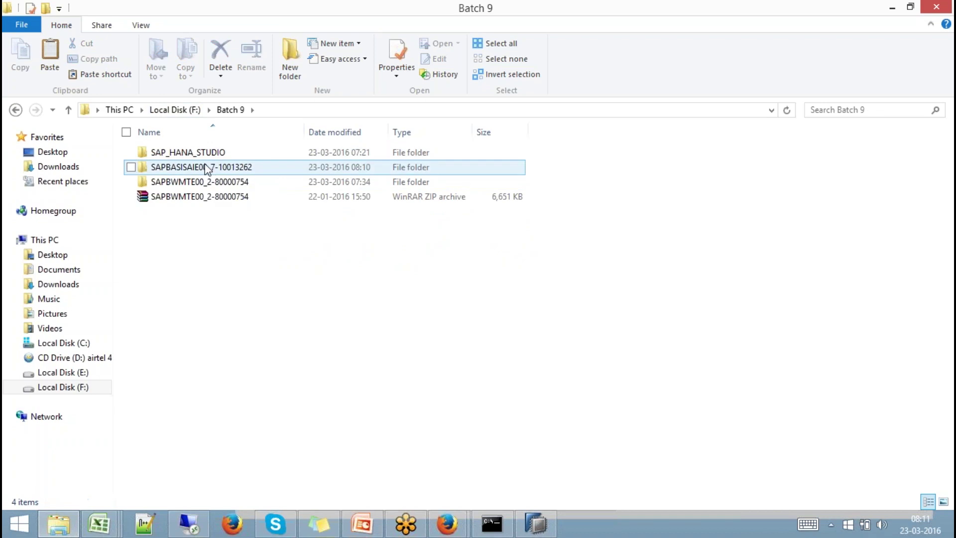
{"action": "left_click", "coordinate": [535, 523]}
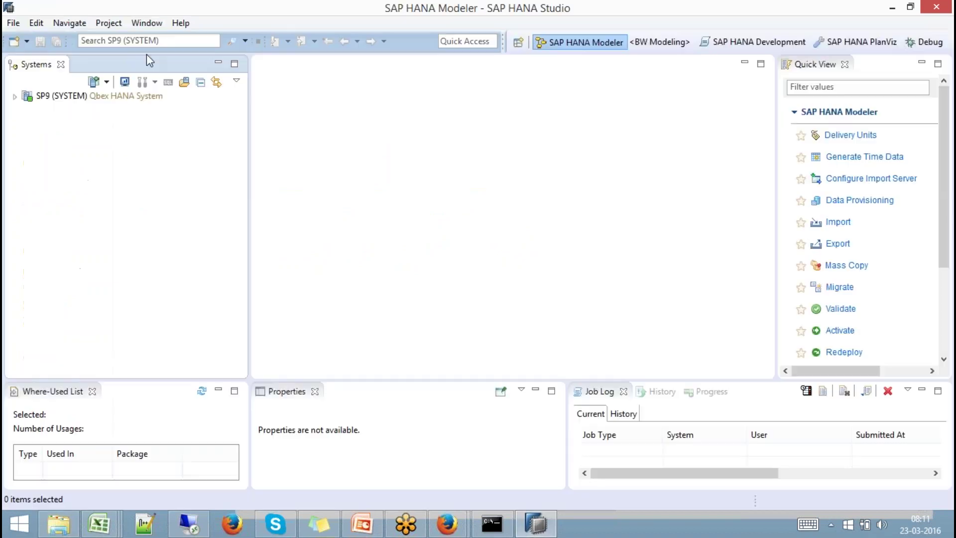
Add a local software site named batch9abap pointing to Batch 9/SAPBASISAIE00_7-10013262.
{"action": "left_click", "coordinate": [179, 22]}
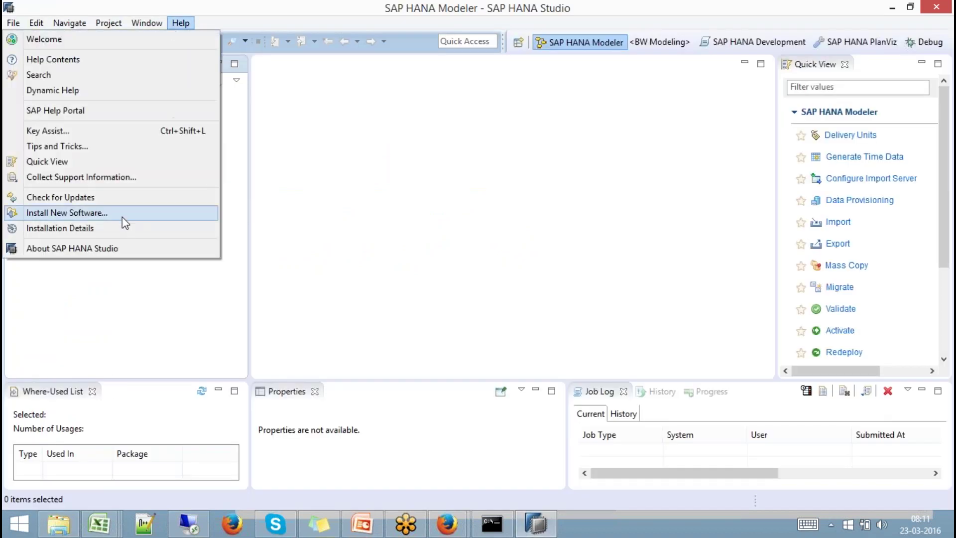
{"action": "left_click", "coordinate": [125, 213]}
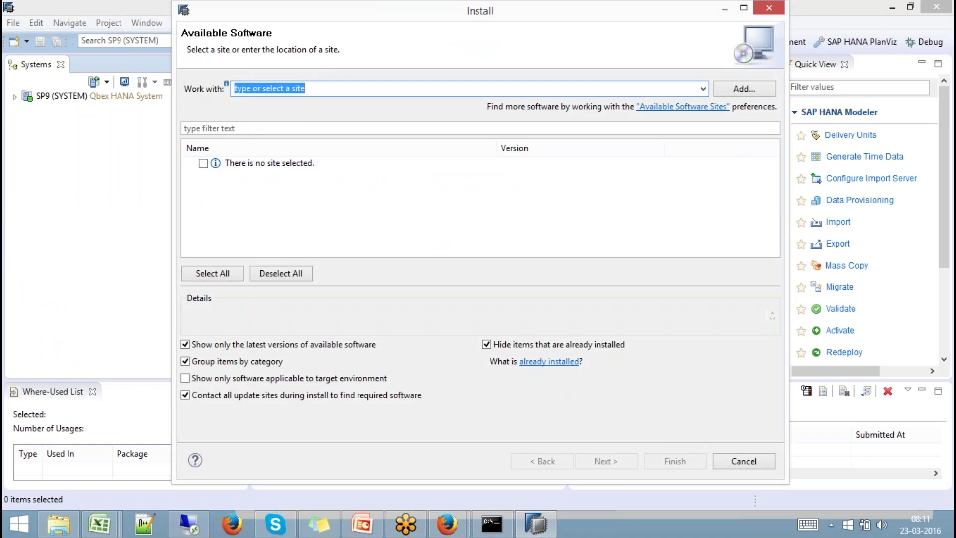
{"action": "left_click", "coordinate": [743, 88]}
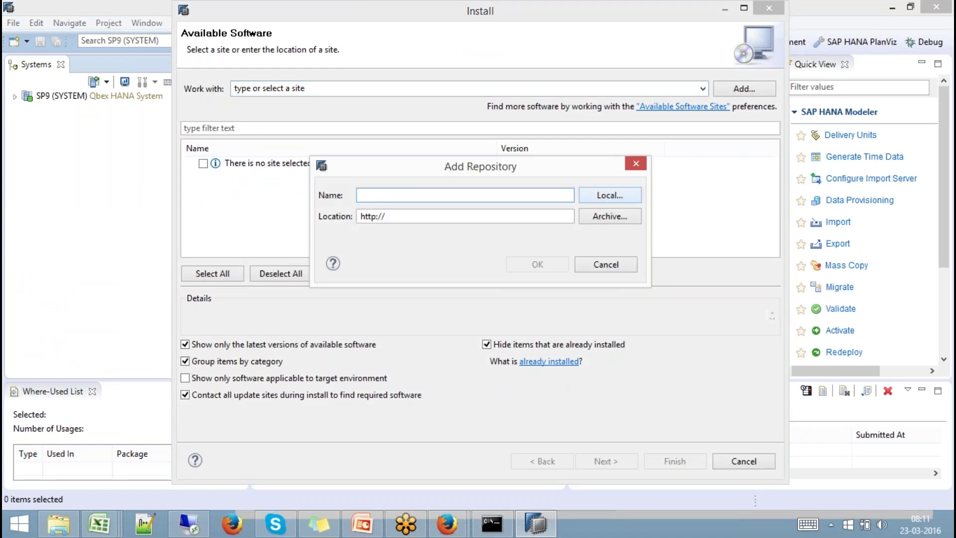
{"action": "type", "text": "batch9abap"}
{"action": "left_click", "coordinate": [619, 199]}
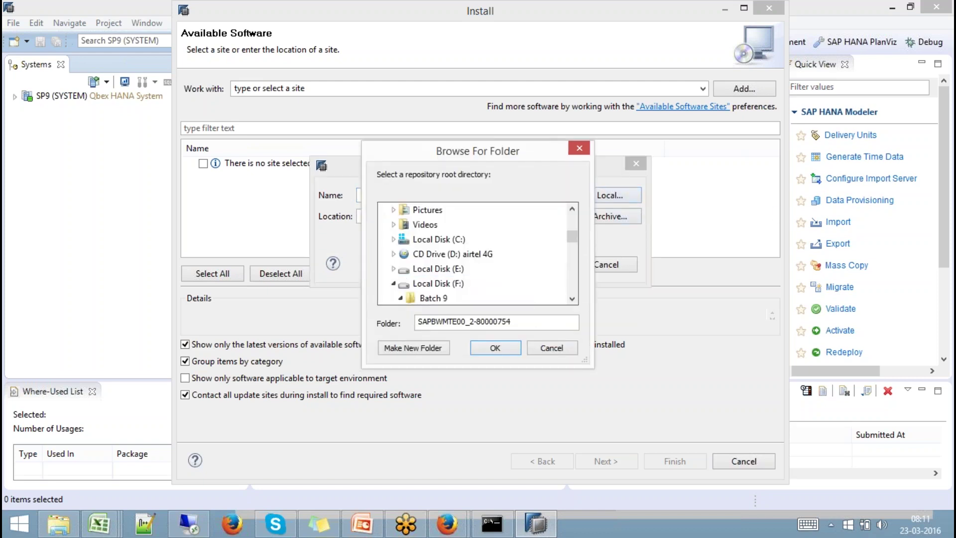
{"action": "left_click", "coordinate": [572, 298]}
{"action": "left_click", "coordinate": [572, 299]}
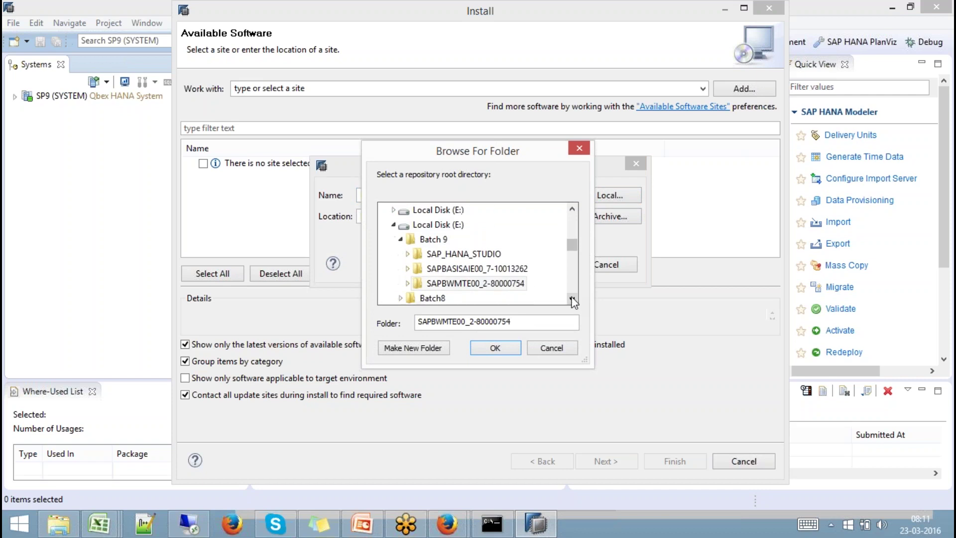
{"action": "left_click", "coordinate": [473, 269]}
{"action": "left_click", "coordinate": [495, 347]}
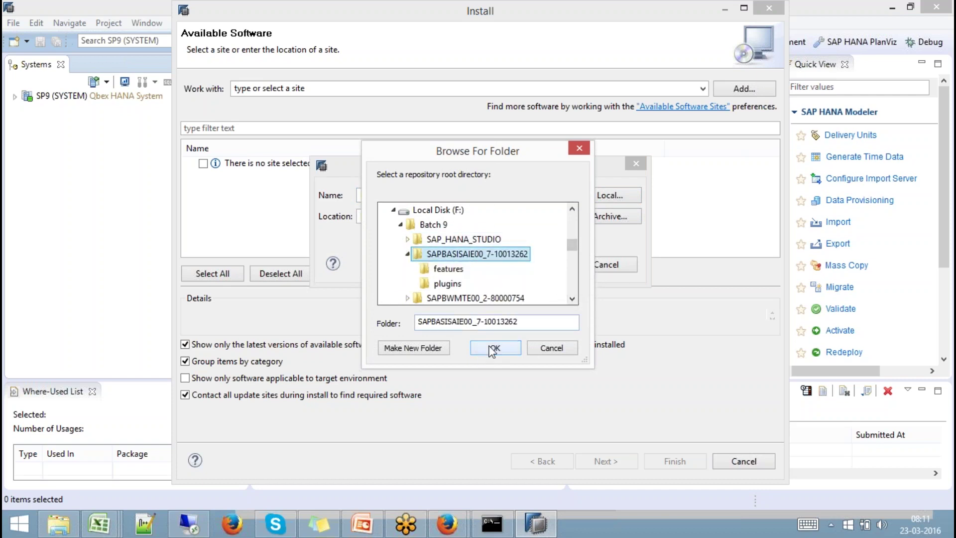
{"action": "left_click", "coordinate": [533, 267]}
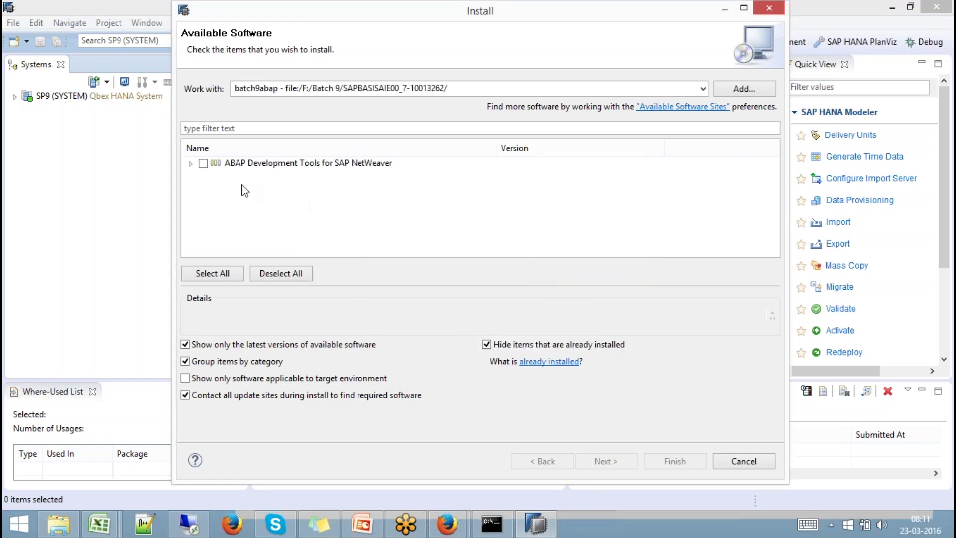
Tick all five ABAP Development Tools features and proceed to the requirements check.
{"action": "left_click", "coordinate": [190, 164]}
{"action": "left_click", "coordinate": [203, 165]}
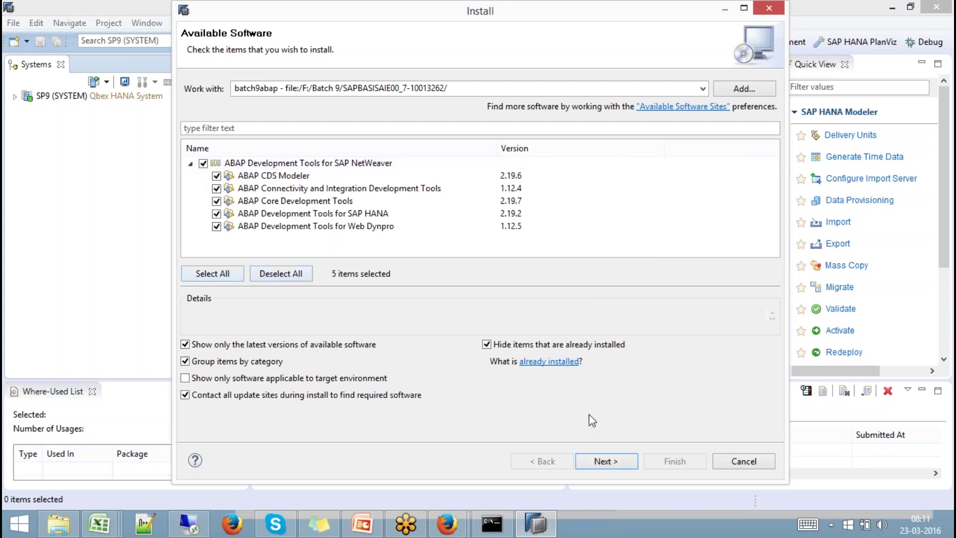
{"action": "left_click", "coordinate": [606, 461]}
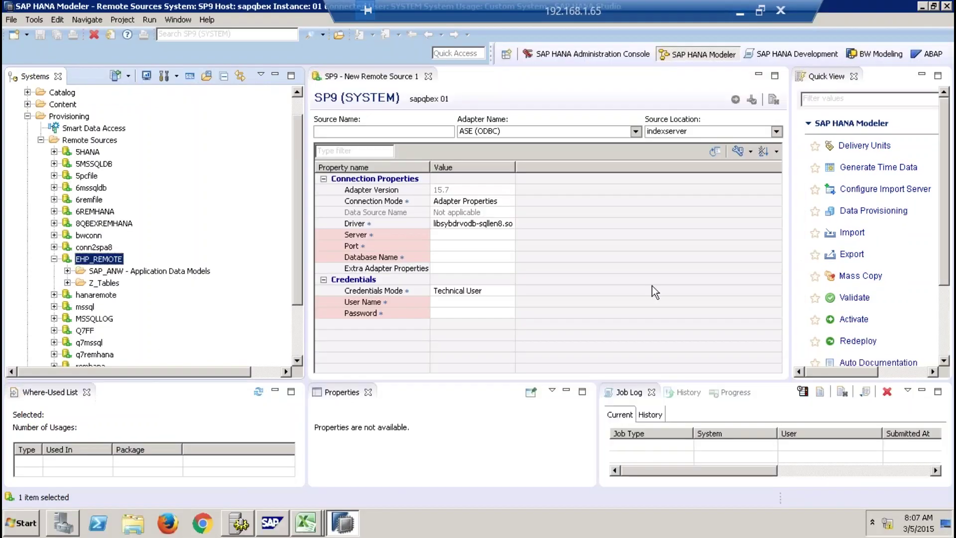
Close the New Remote Source tab and Where-Used List, collapse Provisioning, and expand Security.
{"action": "left_click", "coordinate": [428, 76]}
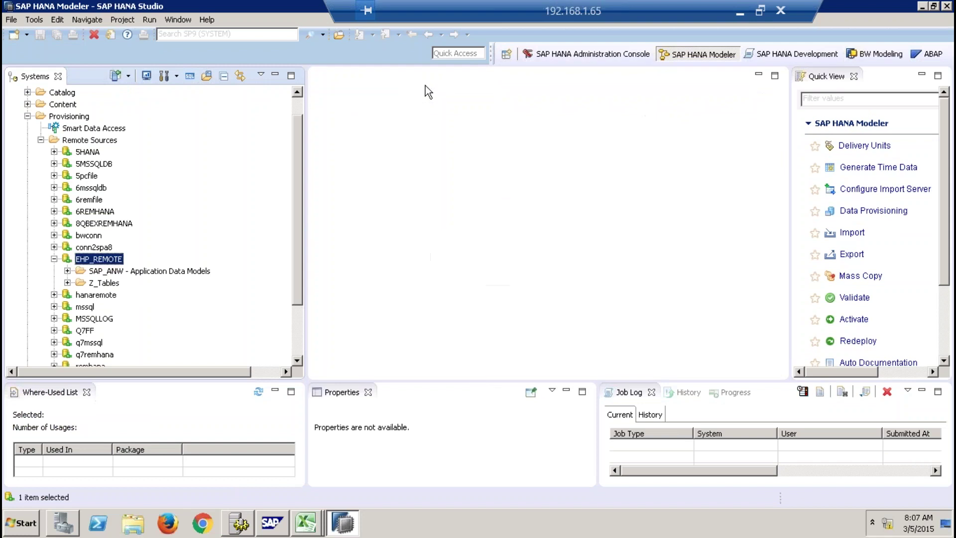
{"action": "left_click", "coordinate": [88, 393]}
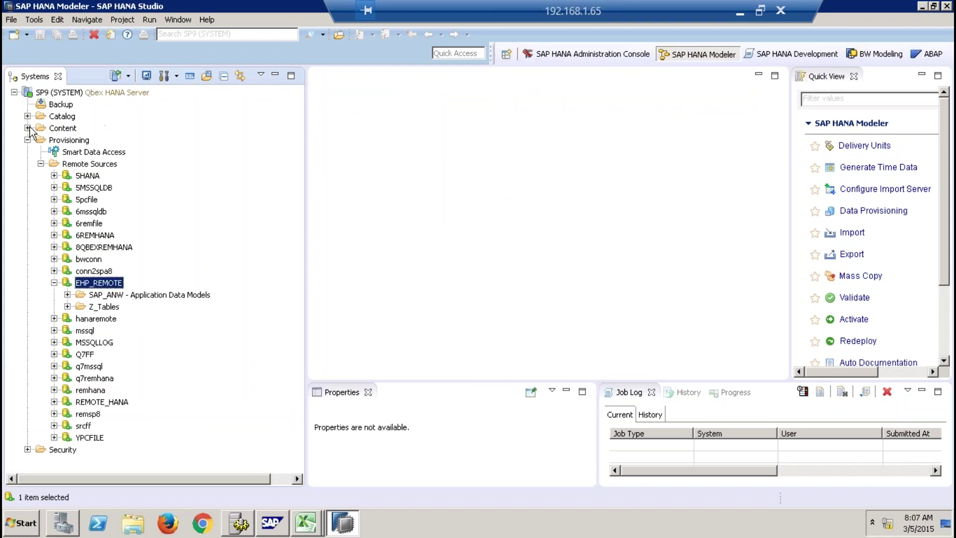
{"action": "left_click", "coordinate": [28, 140]}
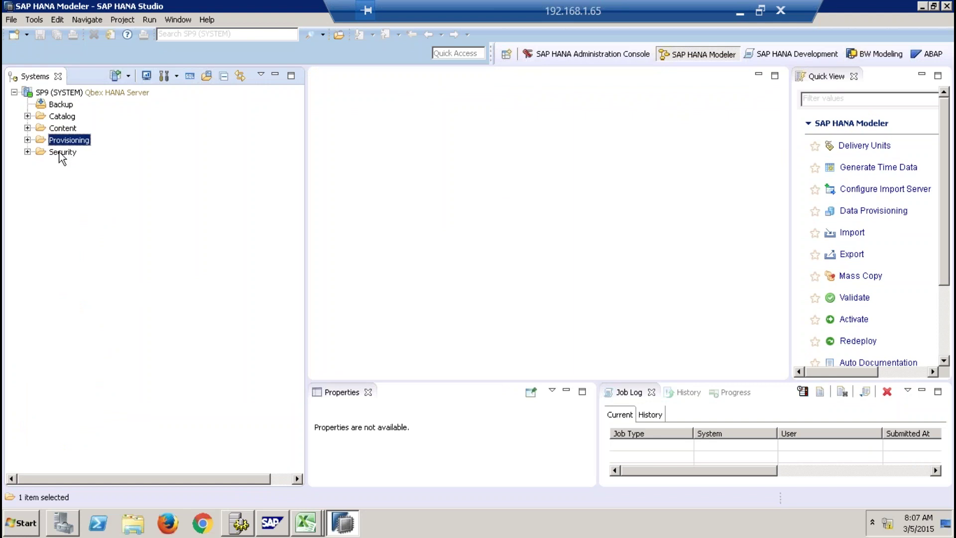
{"action": "left_click", "coordinate": [61, 152]}
{"action": "left_click", "coordinate": [28, 152]}
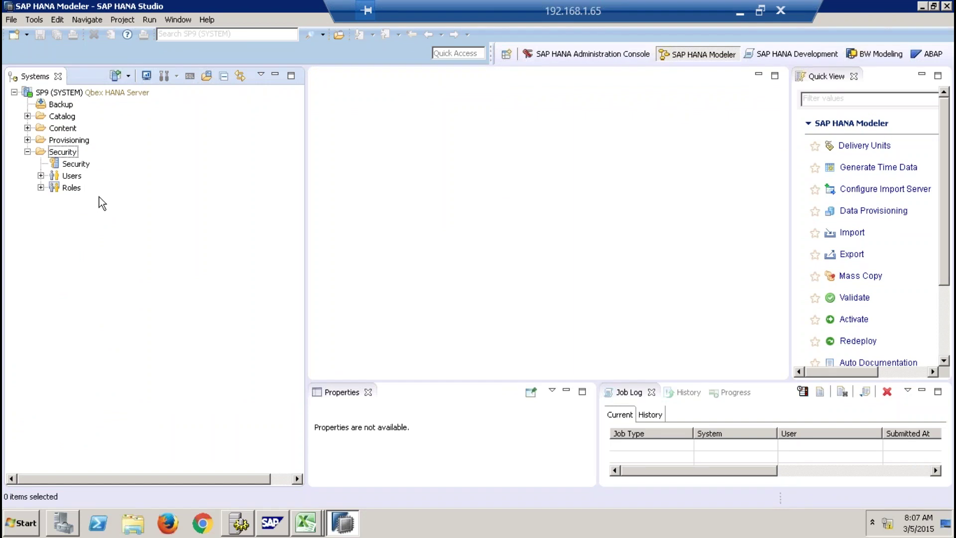
{"action": "right_click", "coordinate": [73, 176]}
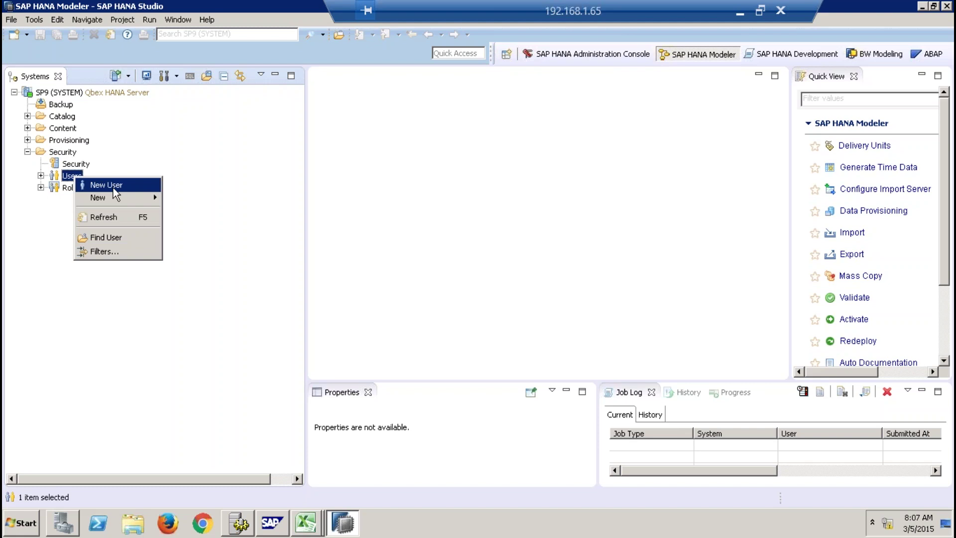
Expand Users and open the DXCQBEX8 user's editor.
{"action": "left_click", "coordinate": [50, 218]}
{"action": "left_click", "coordinate": [42, 175]}
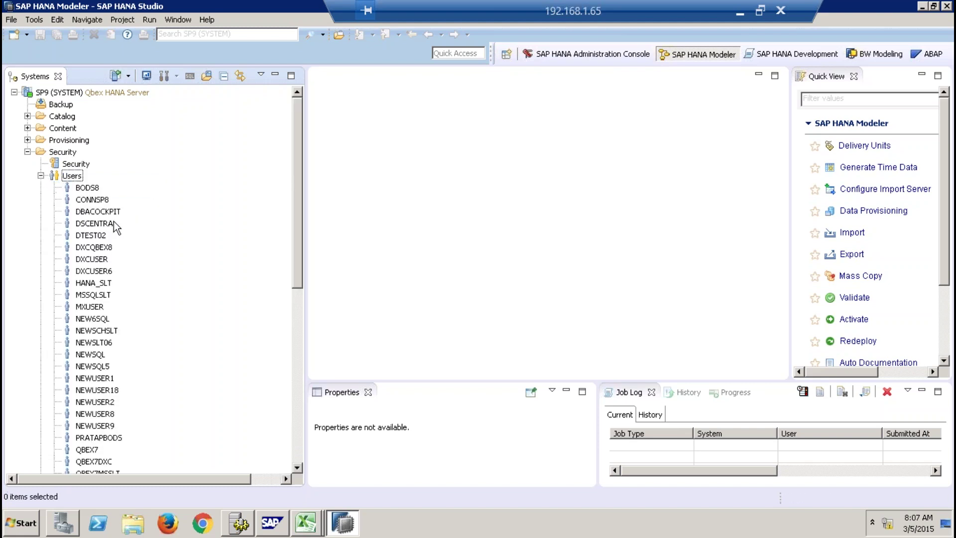
{"action": "double_click", "coordinate": [93, 249]}
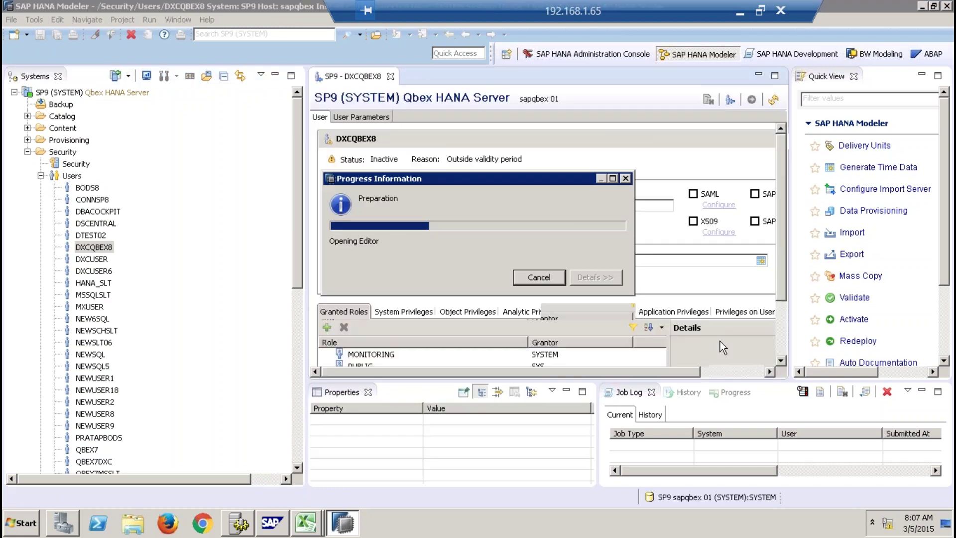
Close the Properties, Job Log, History, Progress and Quick View panels.
{"action": "left_click", "coordinate": [368, 392]}
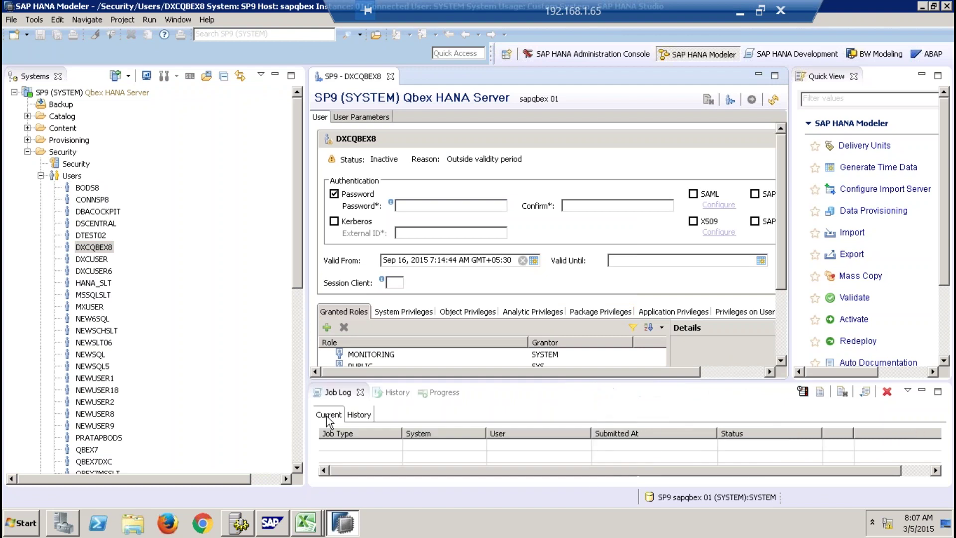
{"action": "left_click", "coordinate": [360, 392]}
{"action": "left_click", "coordinate": [358, 391]}
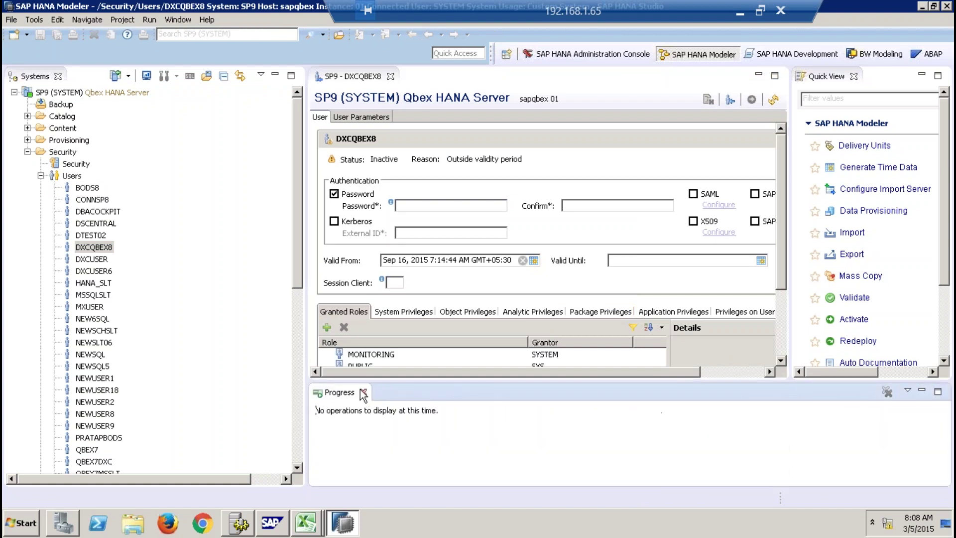
{"action": "left_click", "coordinate": [364, 392]}
{"action": "left_click", "coordinate": [854, 76]}
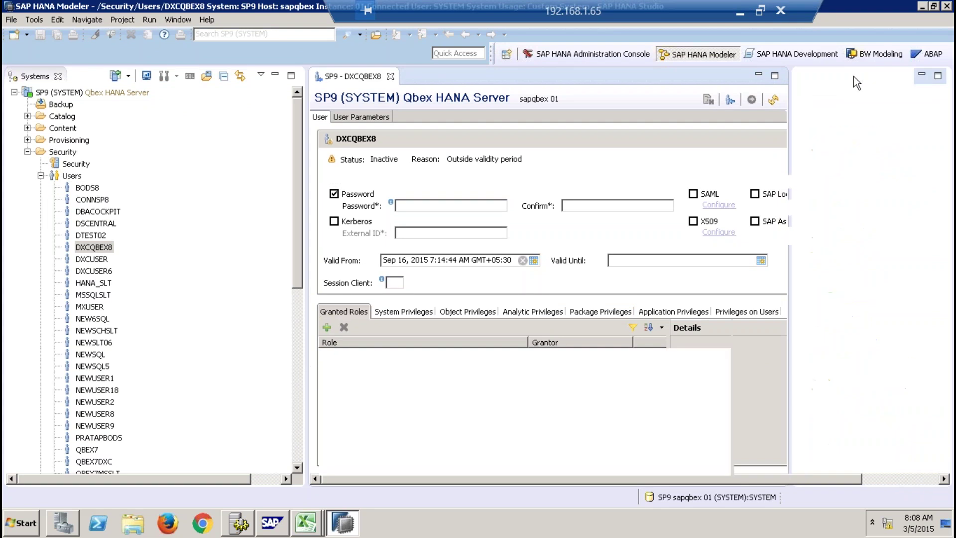
Review the user's System, Object, Analytic and Package Privileges tabs.
{"action": "left_click", "coordinate": [392, 311]}
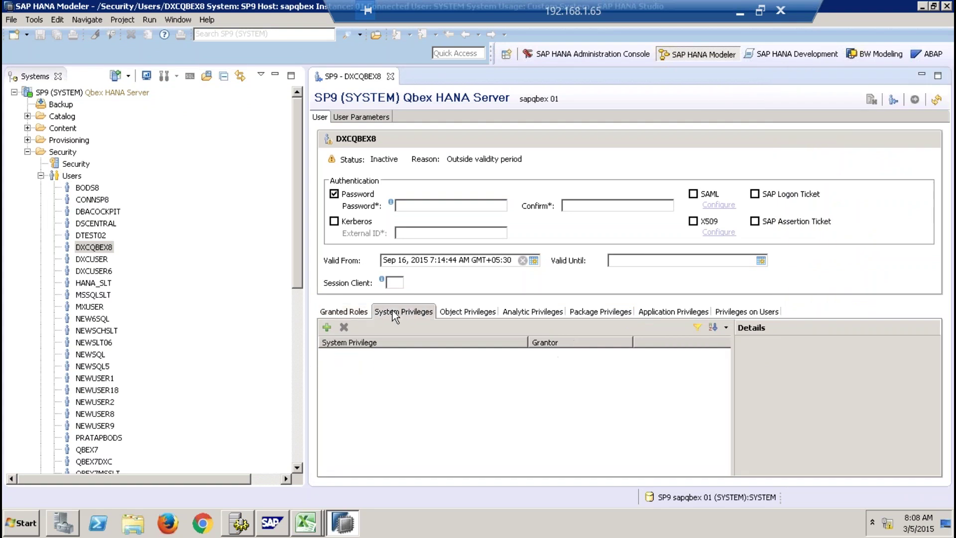
{"action": "left_click", "coordinate": [470, 312]}
{"action": "left_click", "coordinate": [538, 312]}
{"action": "left_click", "coordinate": [611, 314]}
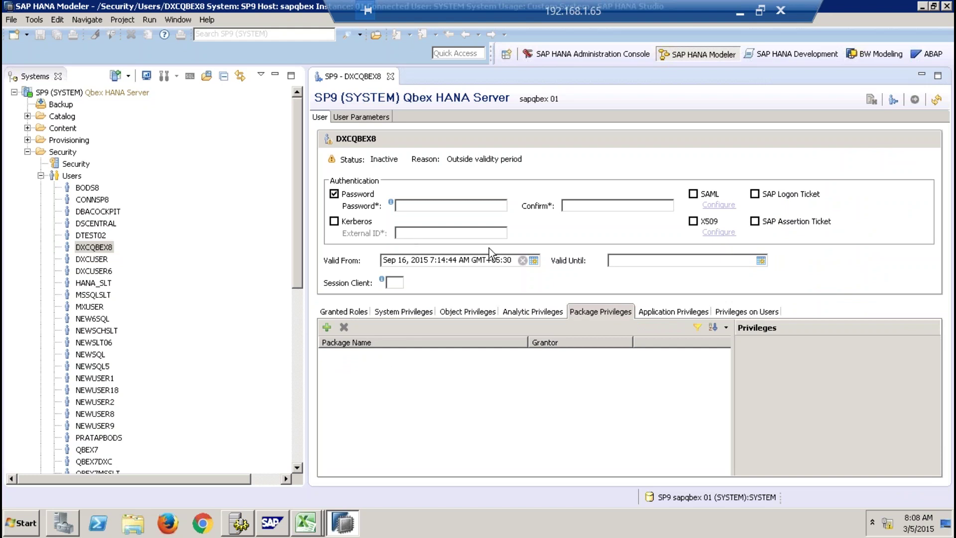
Close the DXCQBEX8 editor and collapse the Users and Security branches.
{"action": "left_click", "coordinate": [391, 77]}
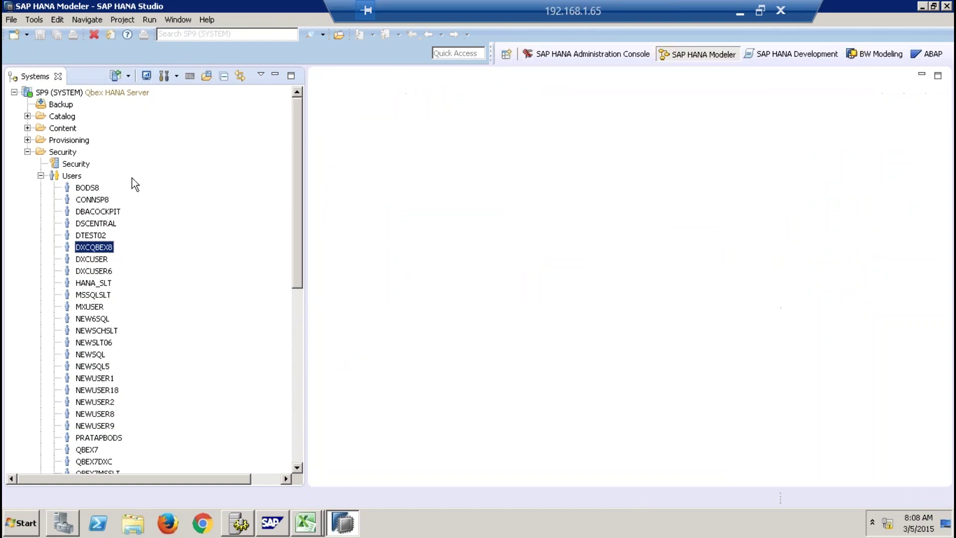
{"action": "left_click", "coordinate": [41, 175]}
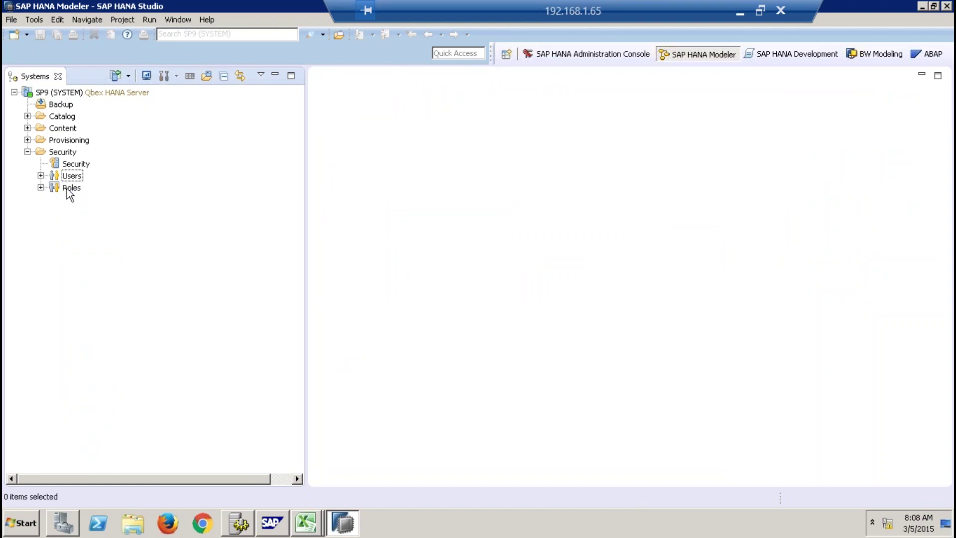
{"action": "left_click", "coordinate": [67, 189]}
{"action": "right_click", "coordinate": [67, 188]}
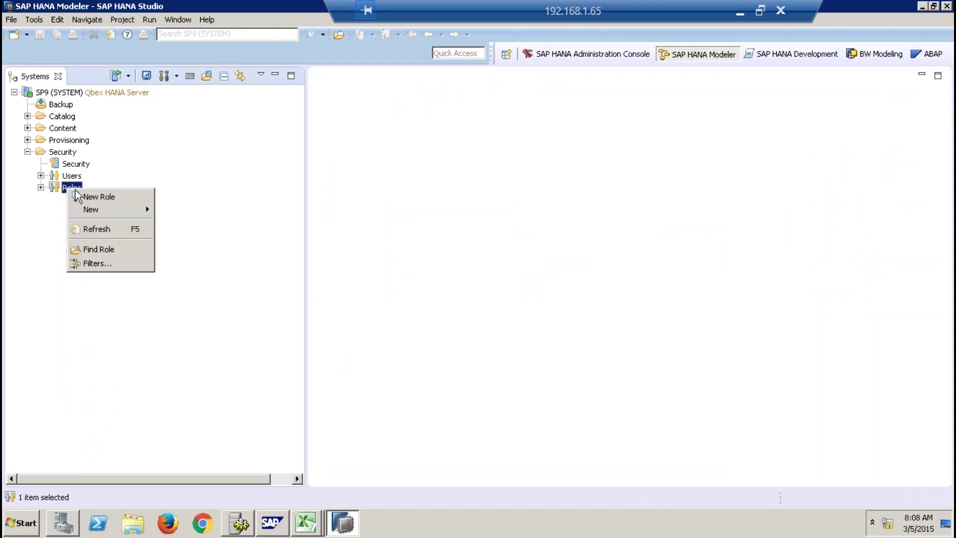
{"action": "left_click", "coordinate": [190, 154]}
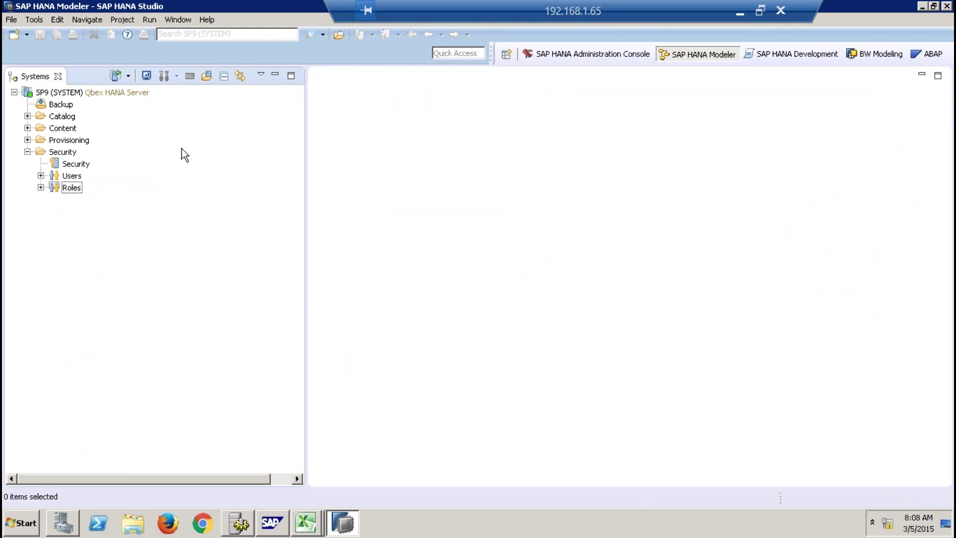
{"action": "left_click", "coordinate": [28, 152]}
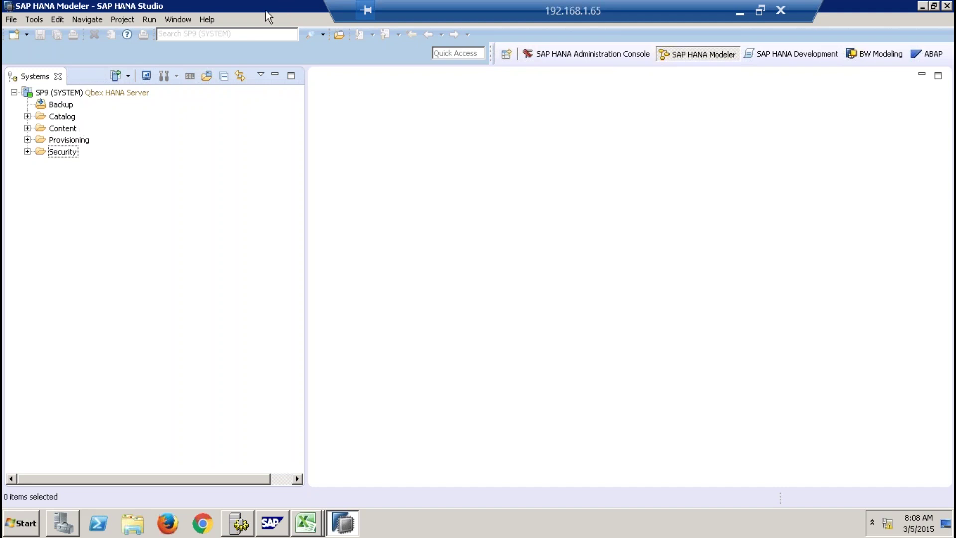
{"action": "left_click", "coordinate": [208, 20]}
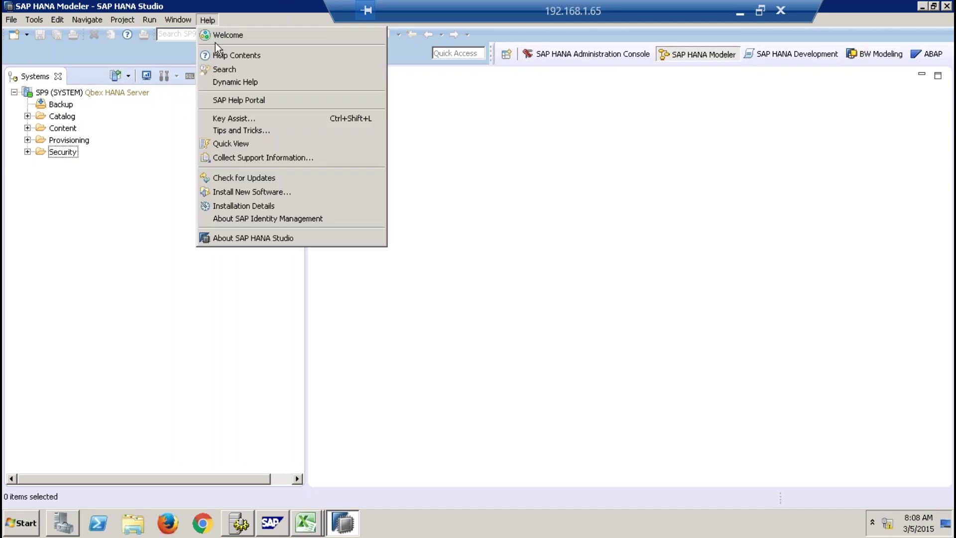
Reopen and widen Quick View, then browse SP9's delivery units and cancel without changes.
{"action": "left_click", "coordinate": [227, 144]}
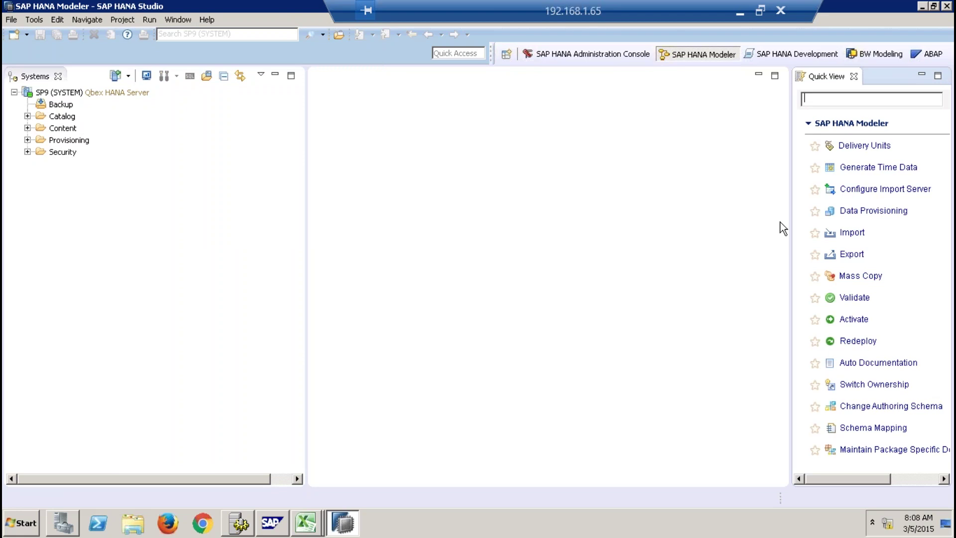
{"action": "left_click_drag", "start_coordinate": [789, 214], "coordinate": [673, 216]}
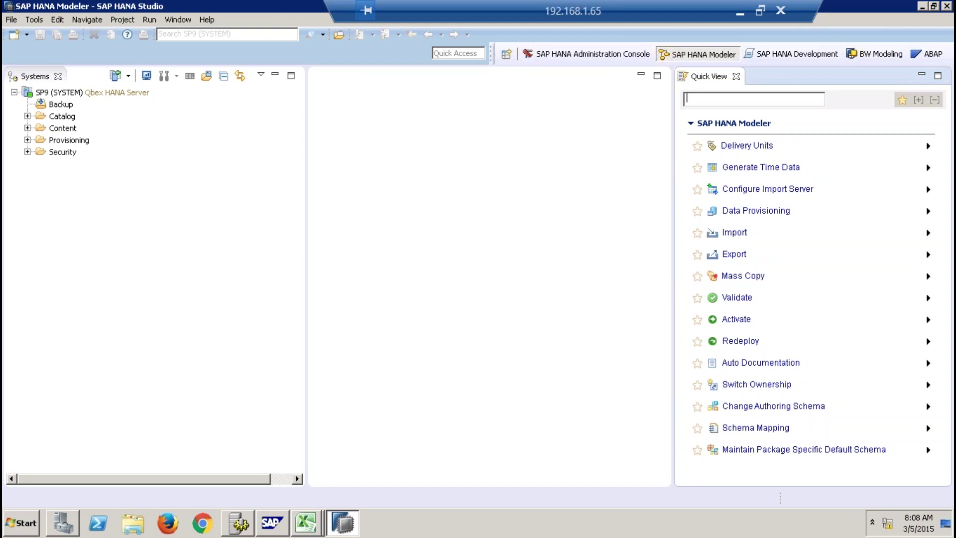
{"action": "left_click", "coordinate": [746, 146]}
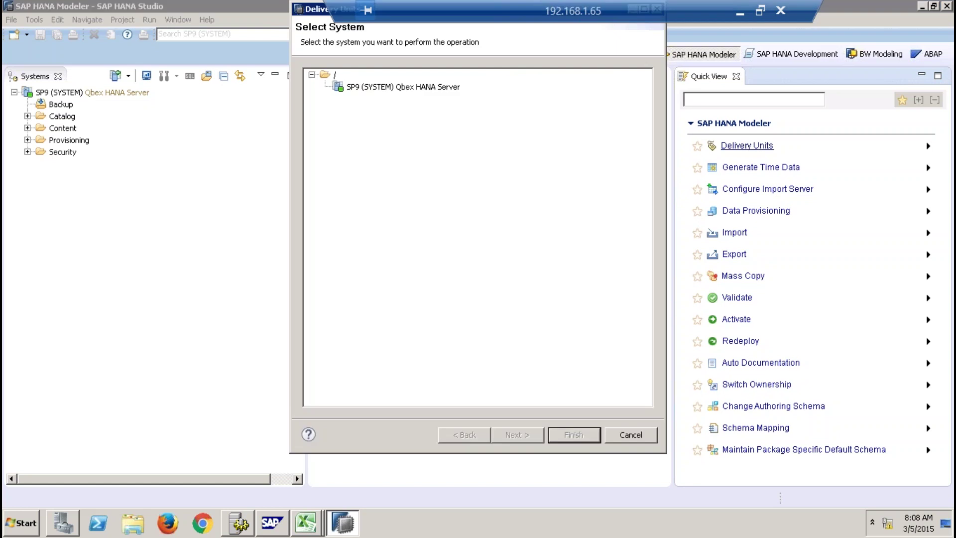
{"action": "left_click", "coordinate": [431, 90]}
{"action": "left_click", "coordinate": [531, 428]}
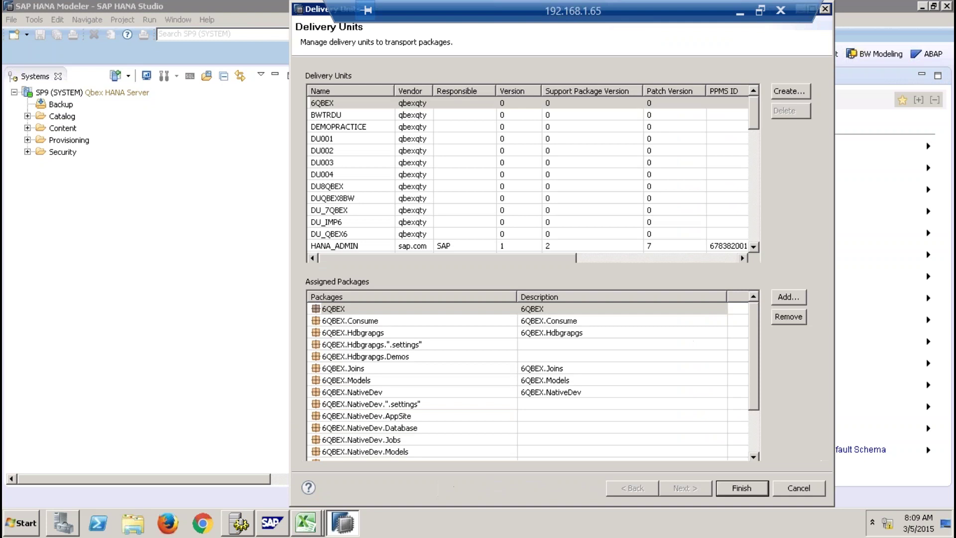
{"action": "left_click", "coordinate": [814, 491]}
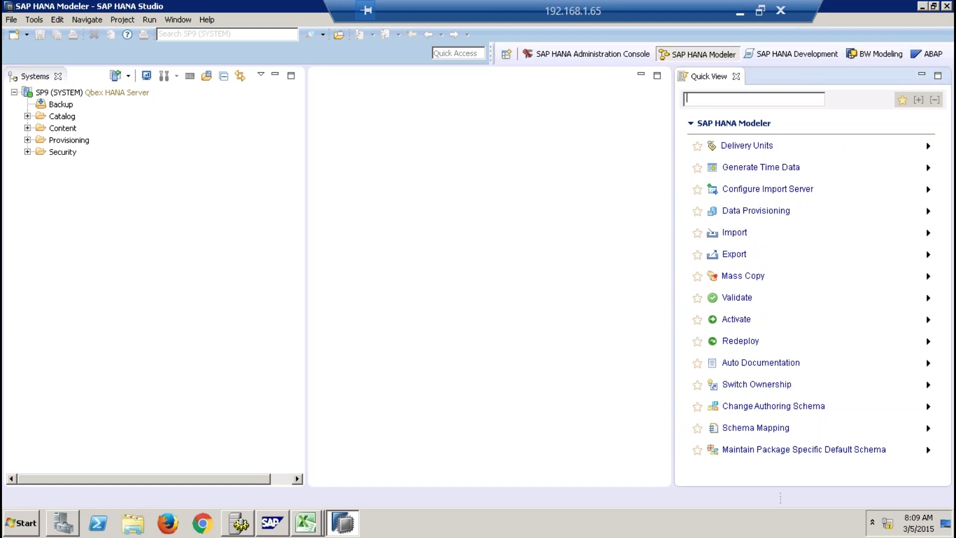
Open SLT Data Provisioning for SP9, close Quick View, and cancel a Replicate request.
{"action": "left_click", "coordinate": [767, 212]}
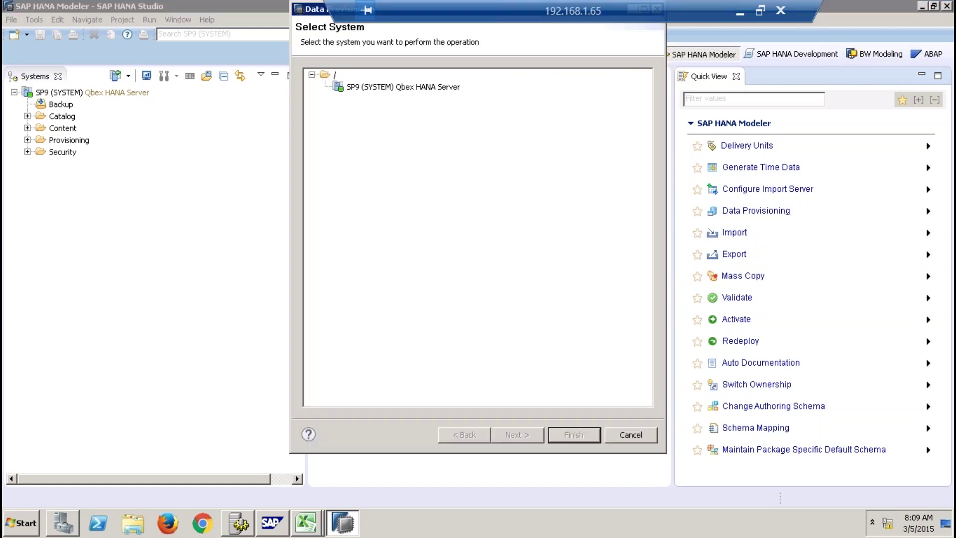
{"action": "left_click", "coordinate": [438, 87]}
{"action": "left_click", "coordinate": [576, 440]}
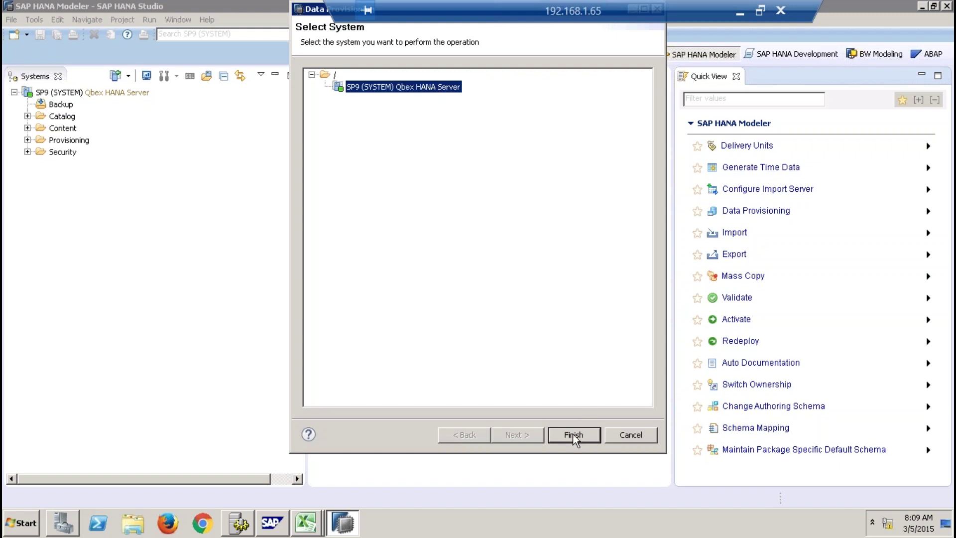
{"action": "left_click", "coordinate": [736, 77]}
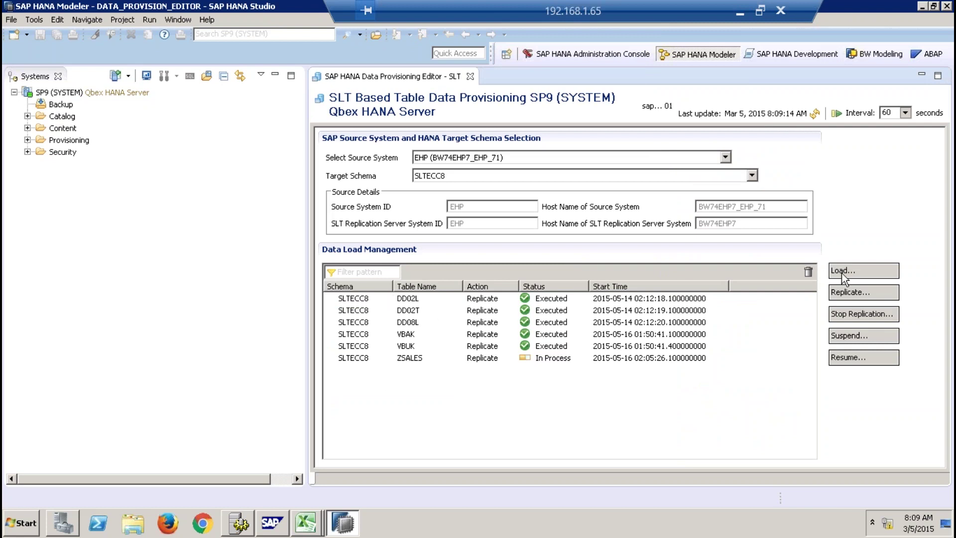
{"action": "left_click", "coordinate": [832, 295]}
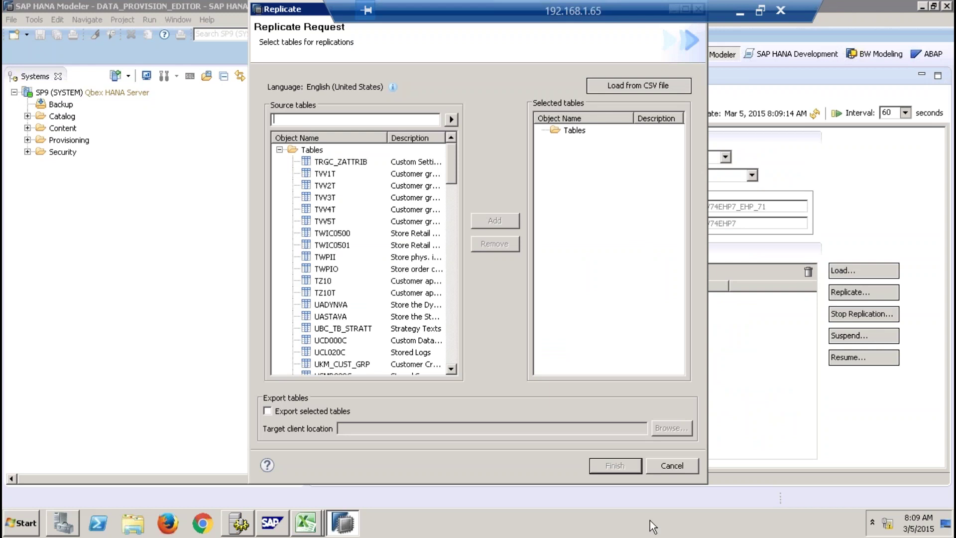
{"action": "left_click", "coordinate": [672, 465]}
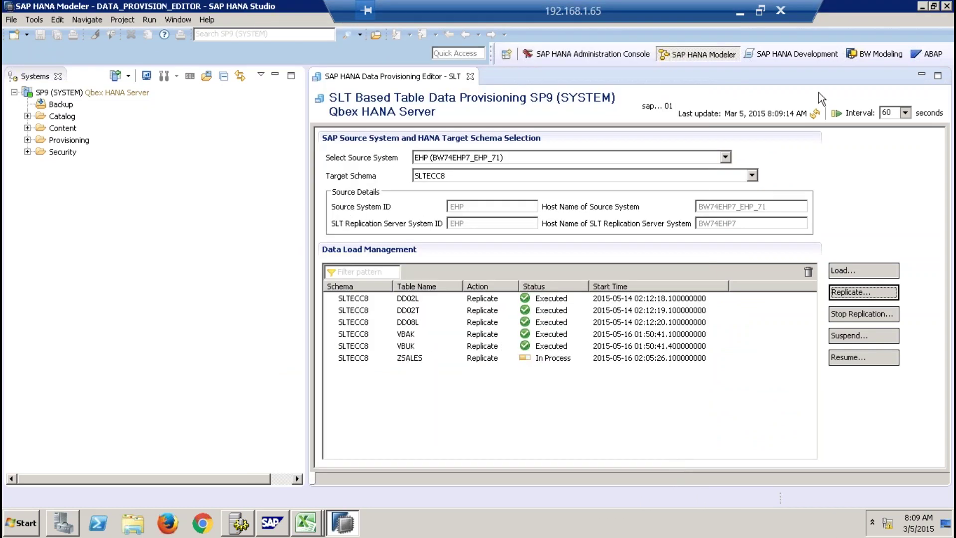
{"action": "left_click", "coordinate": [470, 76]}
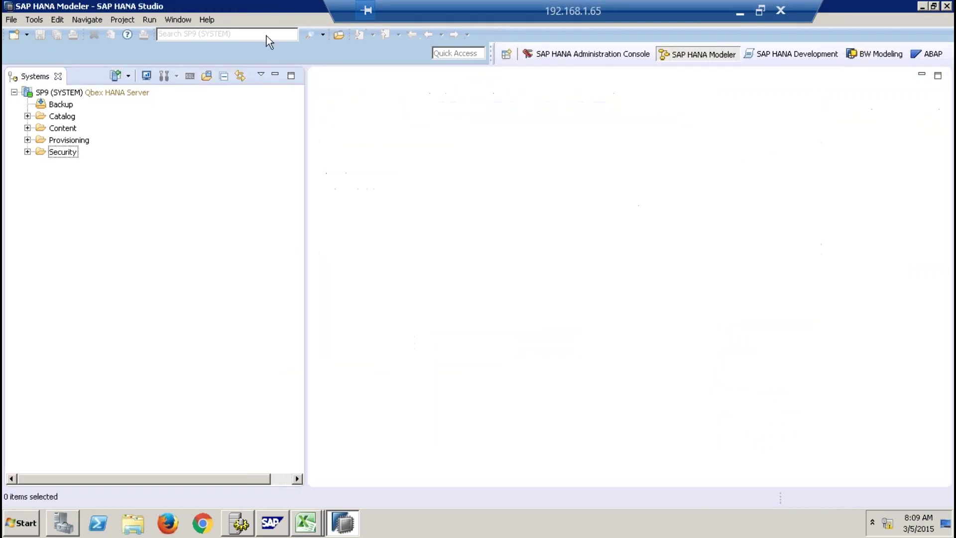
{"action": "left_click", "coordinate": [208, 23]}
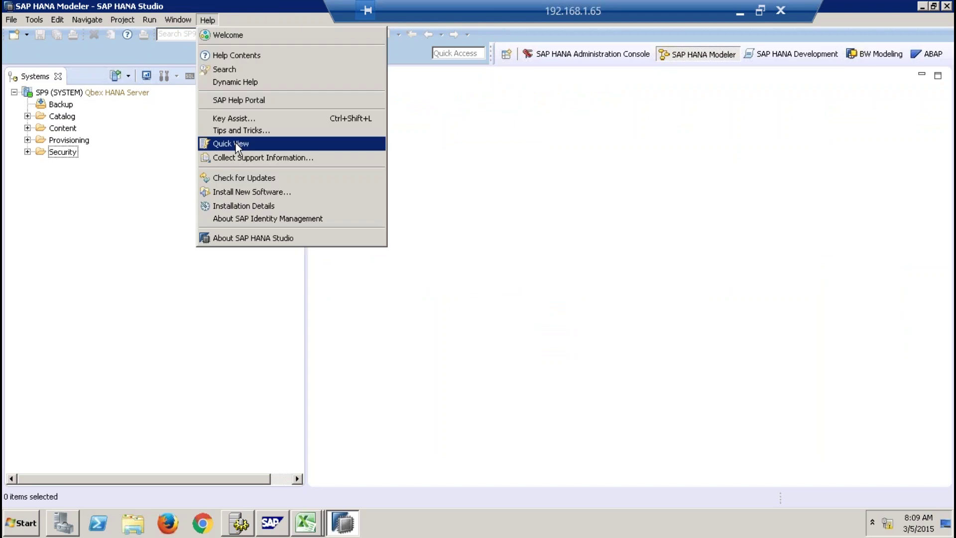
{"action": "left_click", "coordinate": [235, 142]}
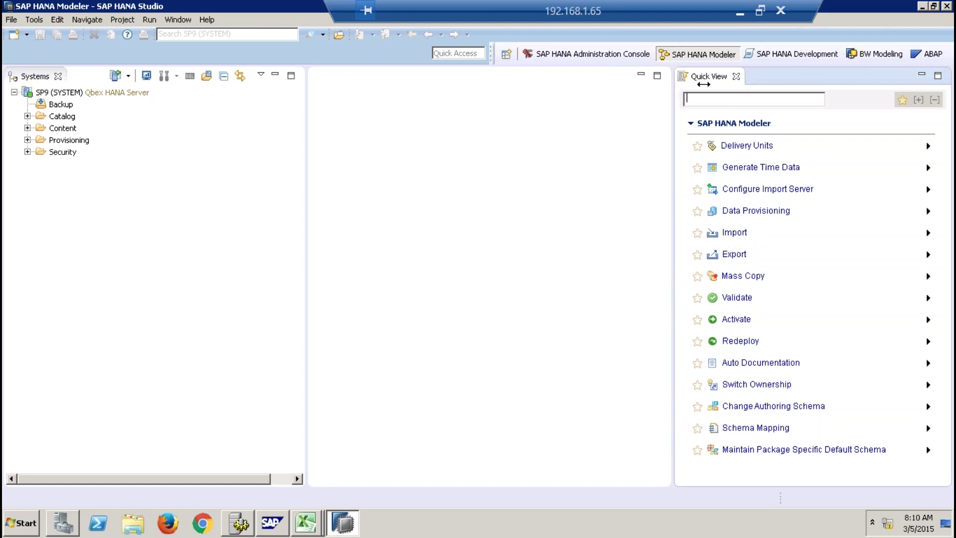
Close Quick View, decline the Reset Perspective prompt, and reopen Quick View from Help.
{"action": "left_click", "coordinate": [737, 77]}
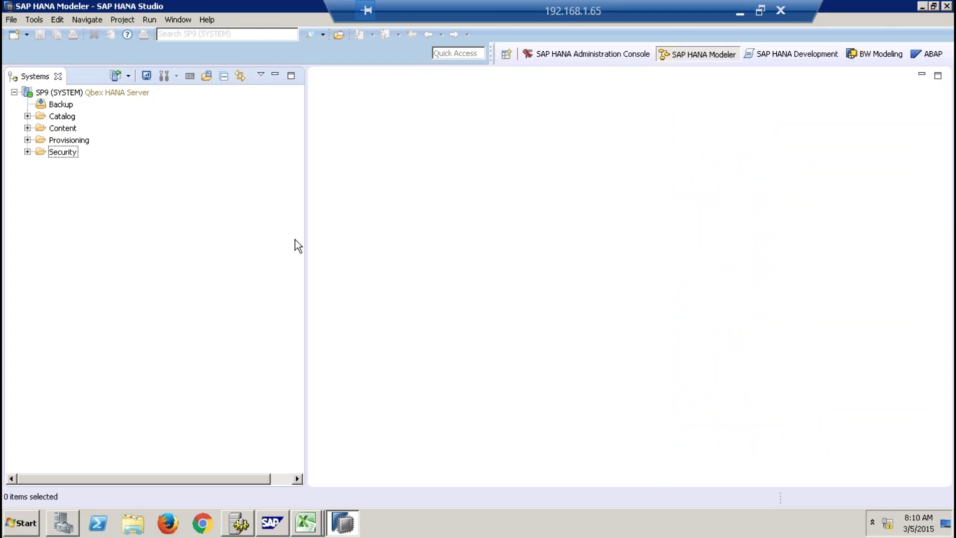
{"action": "left_click", "coordinate": [170, 19]}
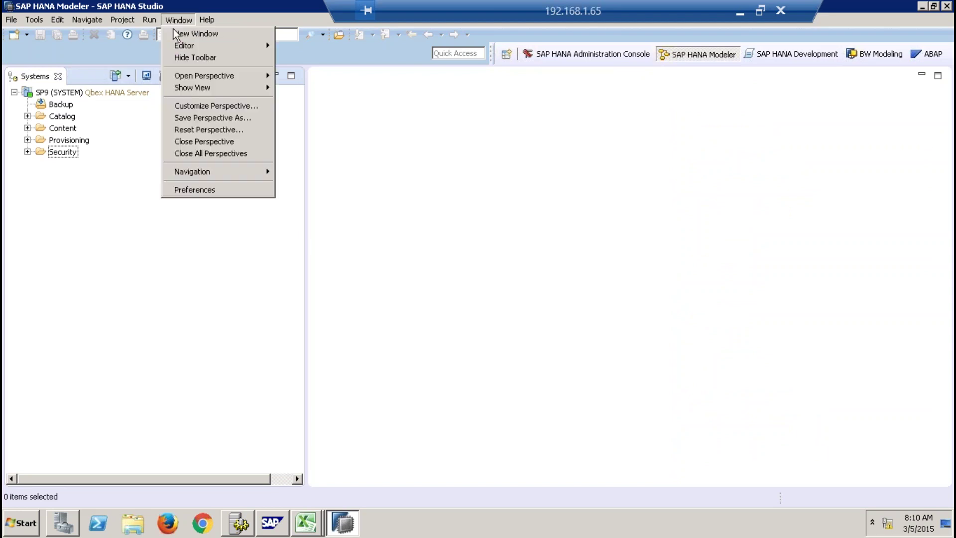
{"action": "left_click", "coordinate": [202, 128]}
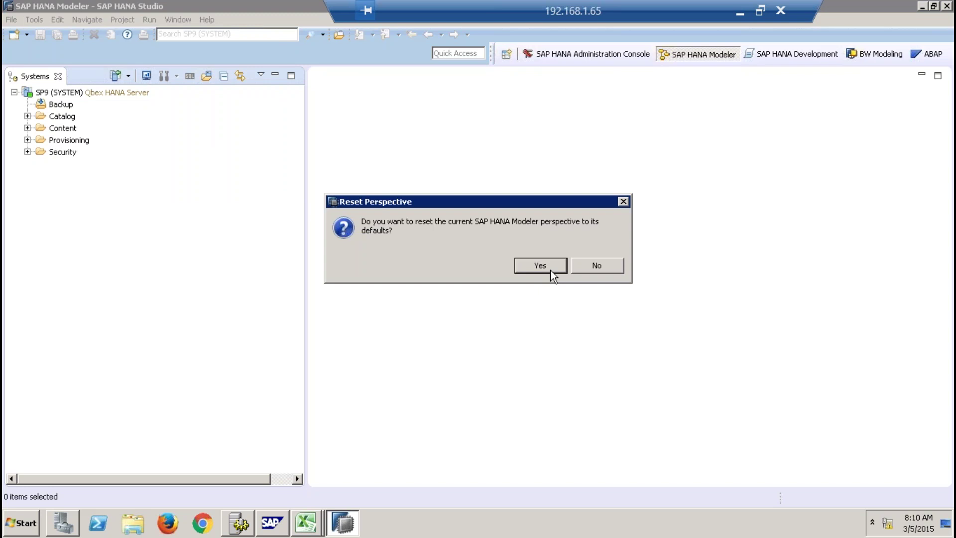
{"action": "left_click", "coordinate": [577, 271]}
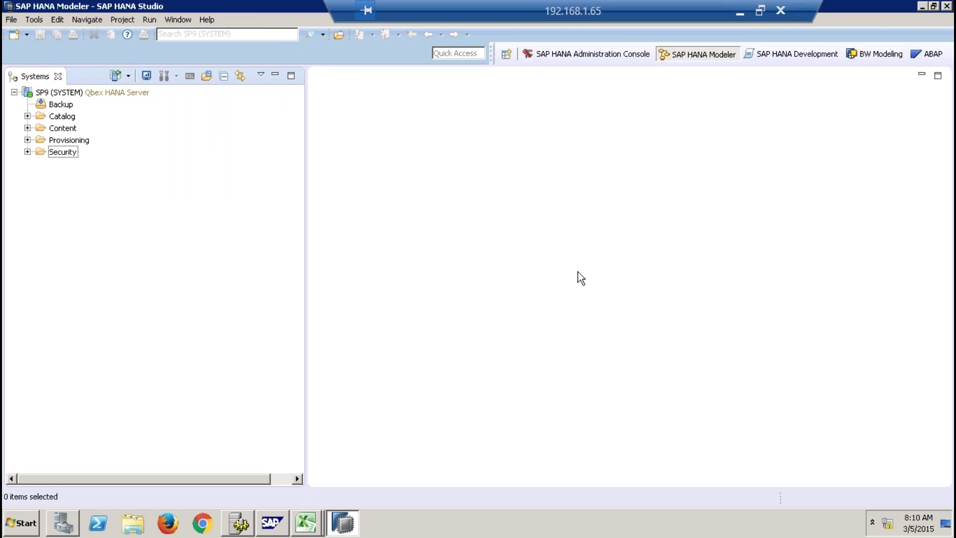
{"action": "left_click", "coordinate": [206, 20]}
{"action": "left_click", "coordinate": [269, 143]}
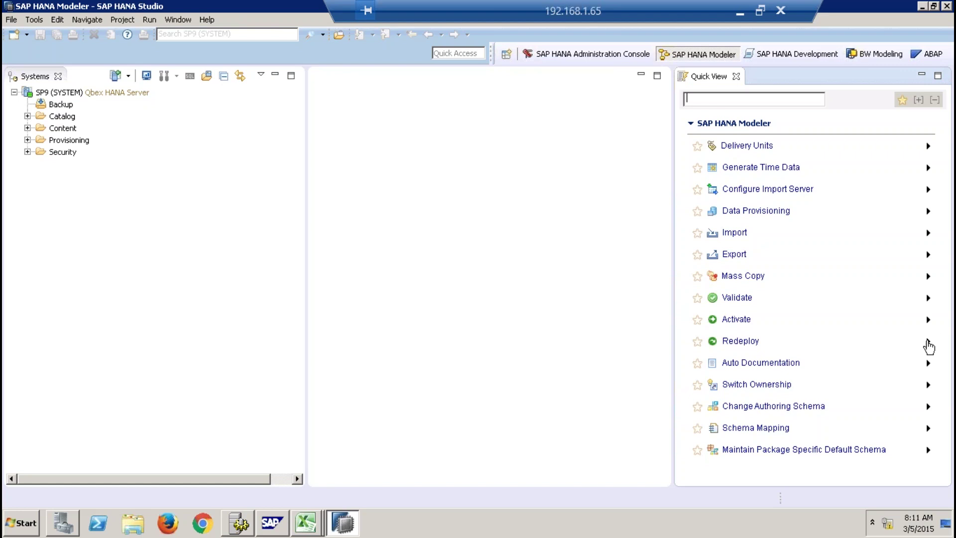
Expand the Redeploy and Activate descriptions in Quick View, then close the panel.
{"action": "left_click", "coordinate": [928, 344]}
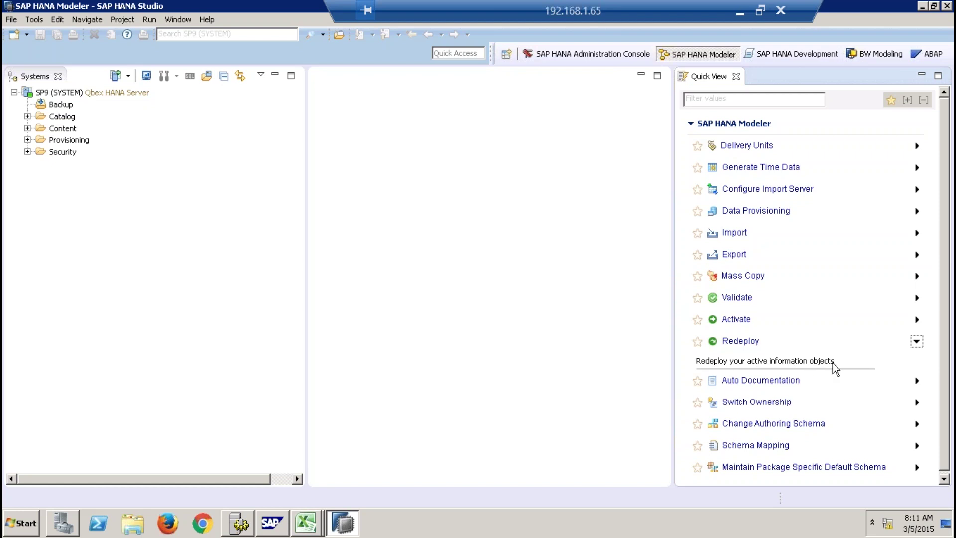
{"action": "left_click", "coordinate": [918, 321]}
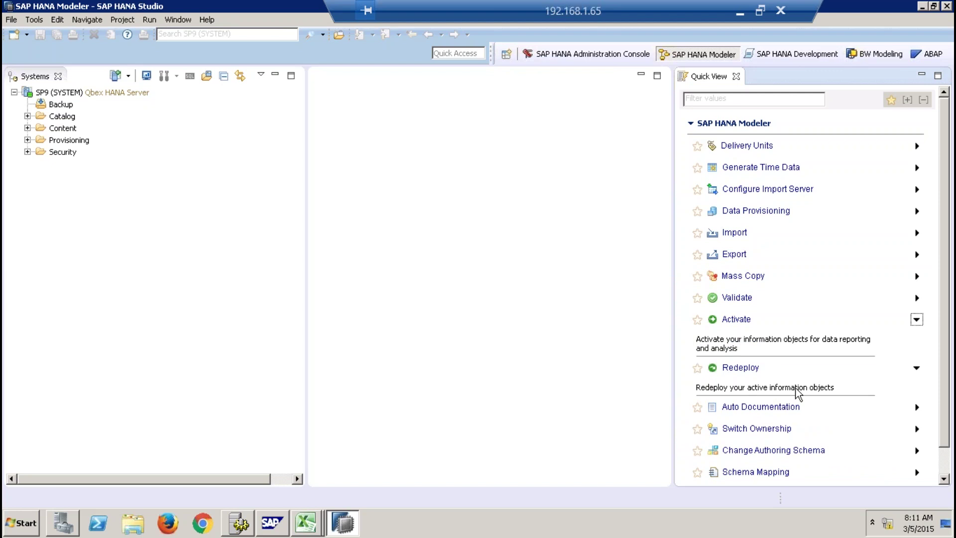
{"action": "left_click", "coordinate": [736, 77]}
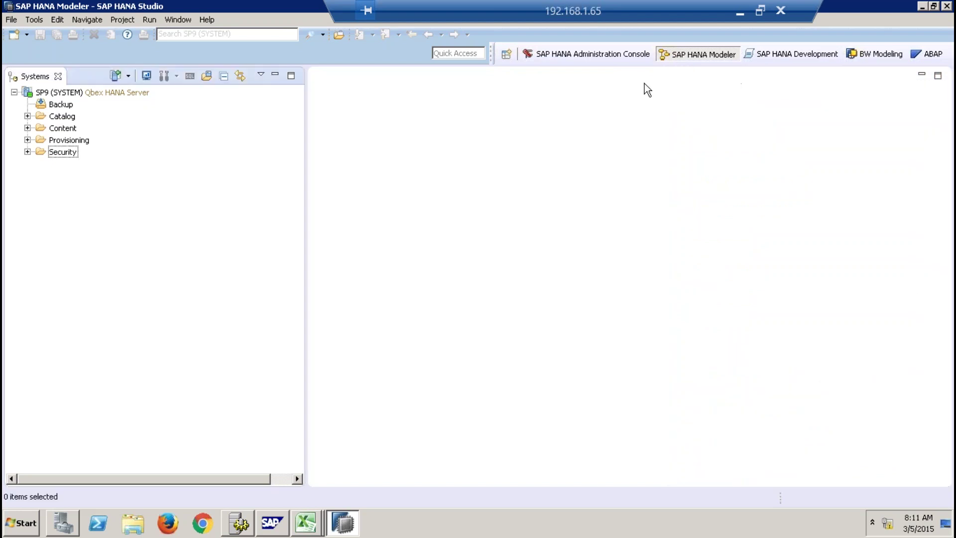
{"action": "left_click", "coordinate": [183, 20]}
{"action": "mouse_move", "coordinate": [201, 20]}
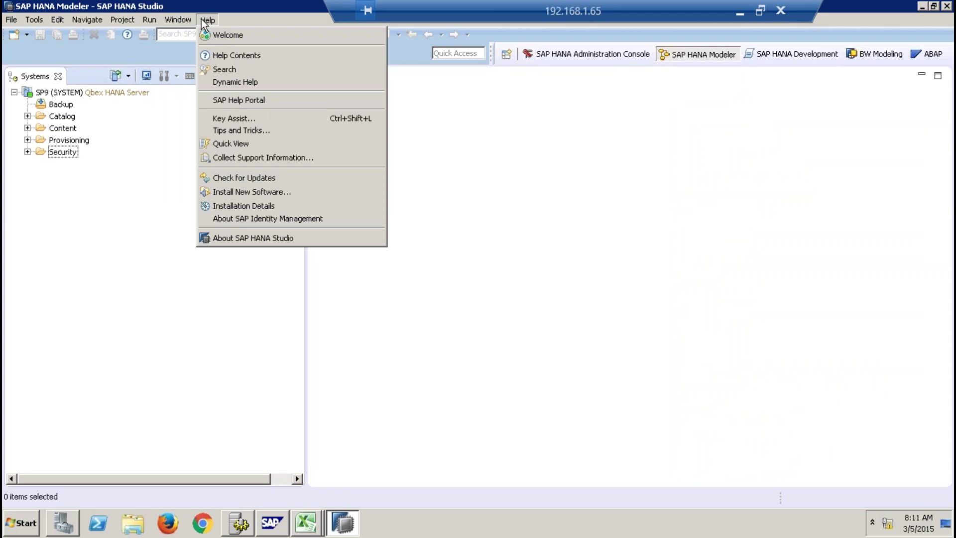
{"action": "left_click", "coordinate": [143, 149]}
{"action": "left_click", "coordinate": [64, 117]}
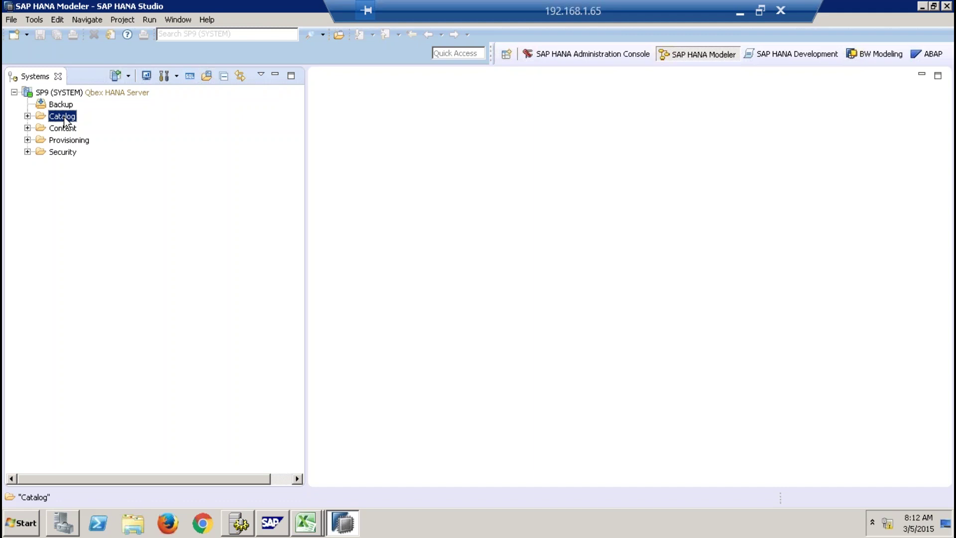
Expand the Catalog down to the 8QBEX schema's Tables folder.
{"action": "left_click", "coordinate": [27, 116]}
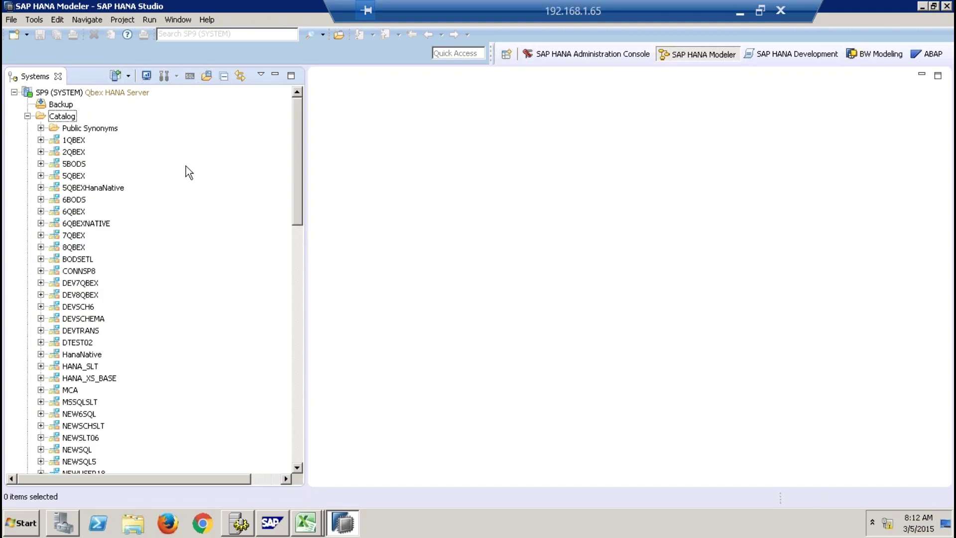
{"action": "left_click", "coordinate": [41, 247]}
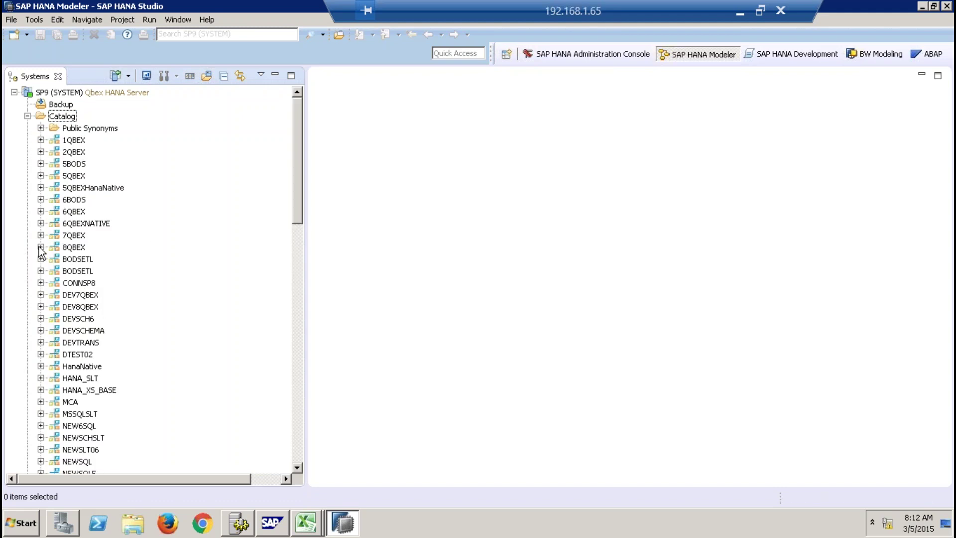
{"action": "left_click", "coordinate": [53, 354]}
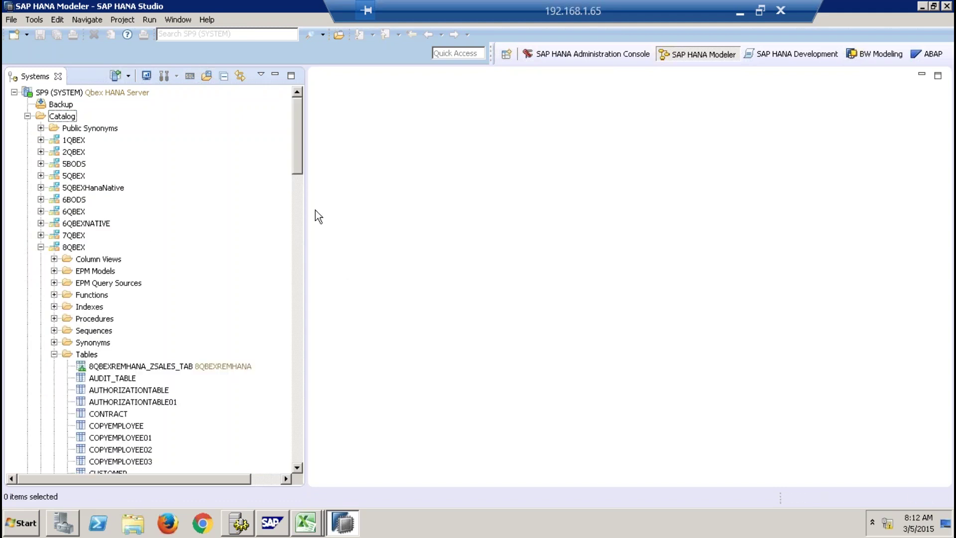
{"action": "left_click_drag", "start_coordinate": [297, 172], "coordinate": [301, 234]}
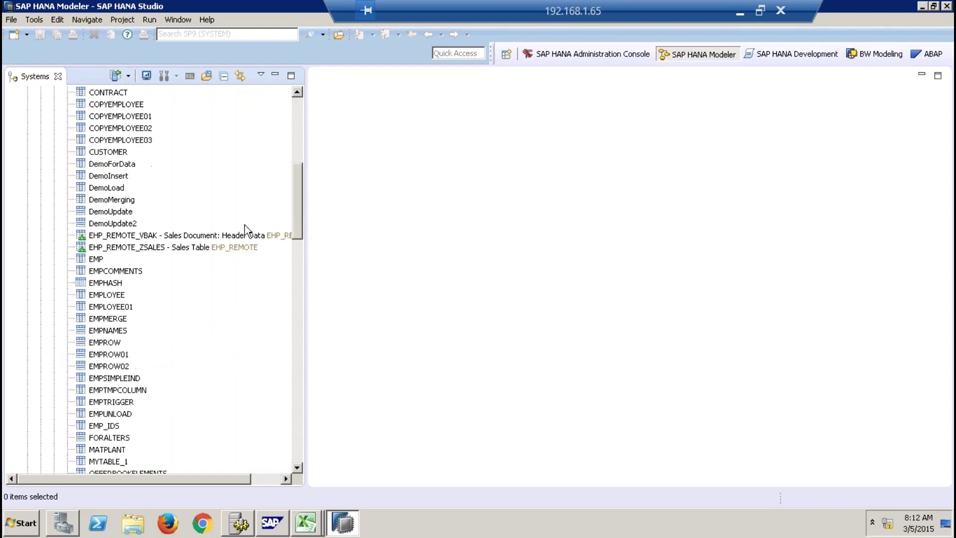
Preview the EMPLOYEE table's four rows with Open Content, then close the preview.
{"action": "right_click", "coordinate": [115, 295]}
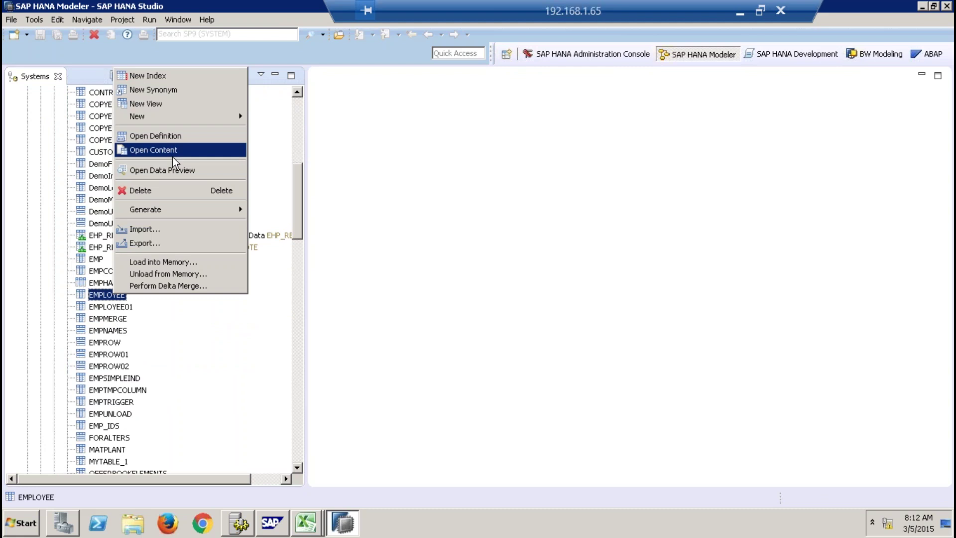
{"action": "left_click", "coordinate": [174, 171]}
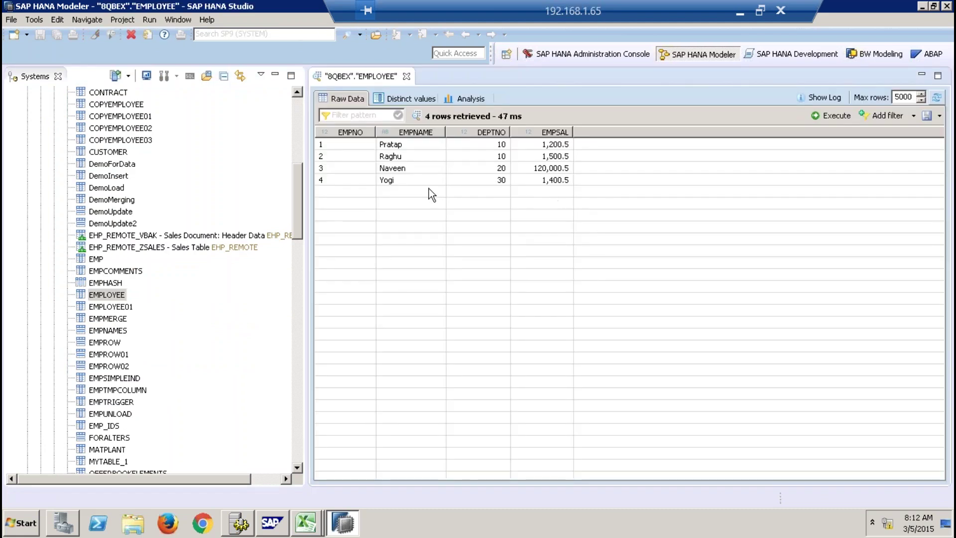
{"action": "left_click", "coordinate": [406, 76]}
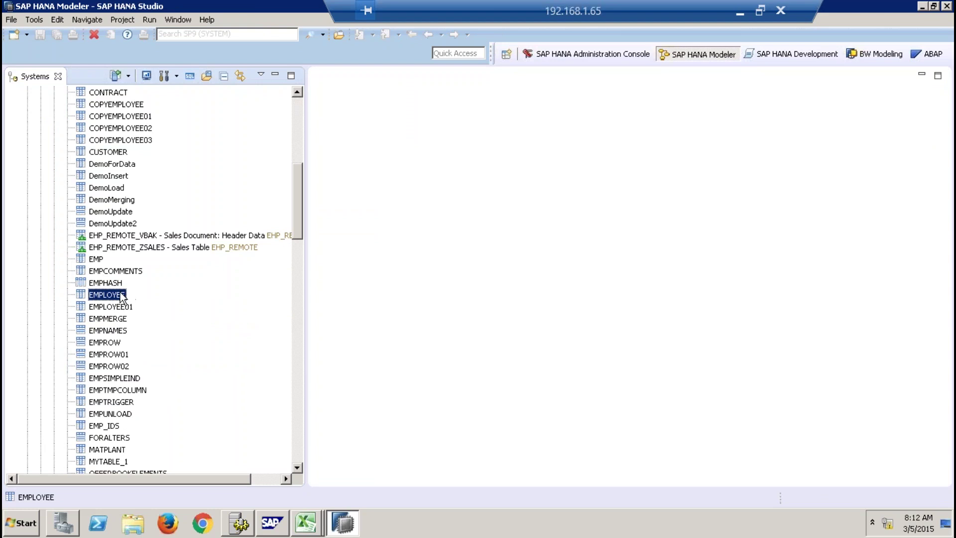
Open an SP9 SQL console, type and erase stray text, then close it without saving.
{"action": "left_click", "coordinate": [189, 76]}
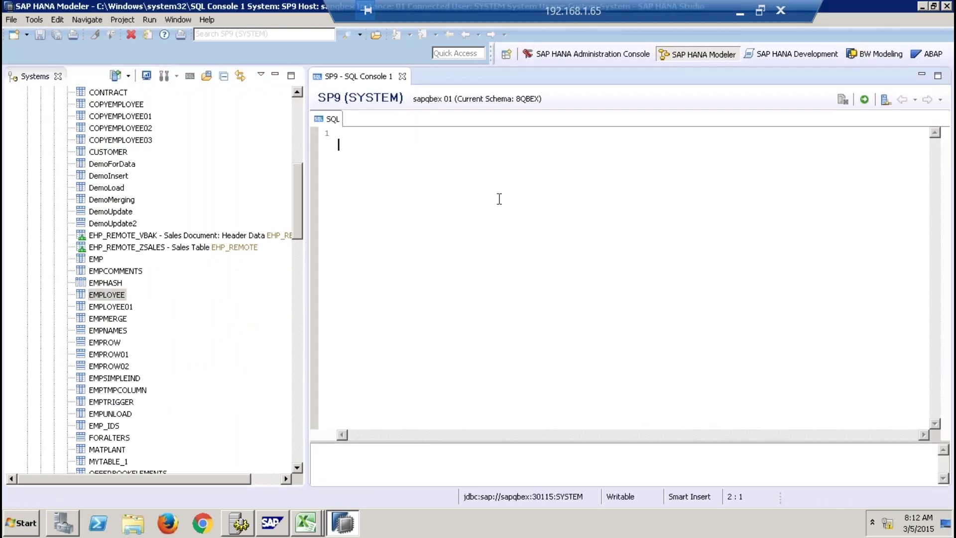
{"action": "key", "text": "Return"}
{"action": "type", "text": "anmfbzmmvnx,n,"}
{"action": "key", "text": "BackSpace"}
{"action": "key", "text": "BackSpace"}
{"action": "key", "text": "BackSpace"}
{"action": "key", "text": "BackSpace"}
{"action": "key", "text": "BackSpace"}
{"action": "key", "text": "BackSpace"}
{"action": "key", "text": "BackSpace"}
{"action": "key", "text": "BackSpace"}
{"action": "key", "text": "BackSpace"}
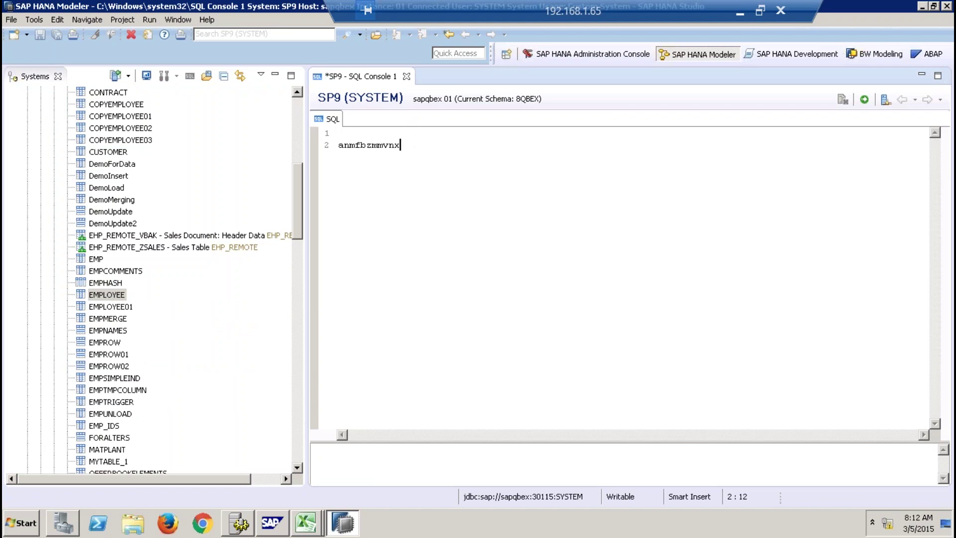
{"action": "key", "text": "BackSpace"}
{"action": "key", "text": "BackSpace"}
{"action": "key", "text": "BackSpace"}
{"action": "key", "text": "BackSpace"}
{"action": "key", "text": "BackSpace"}
{"action": "left_click", "coordinate": [407, 76]}
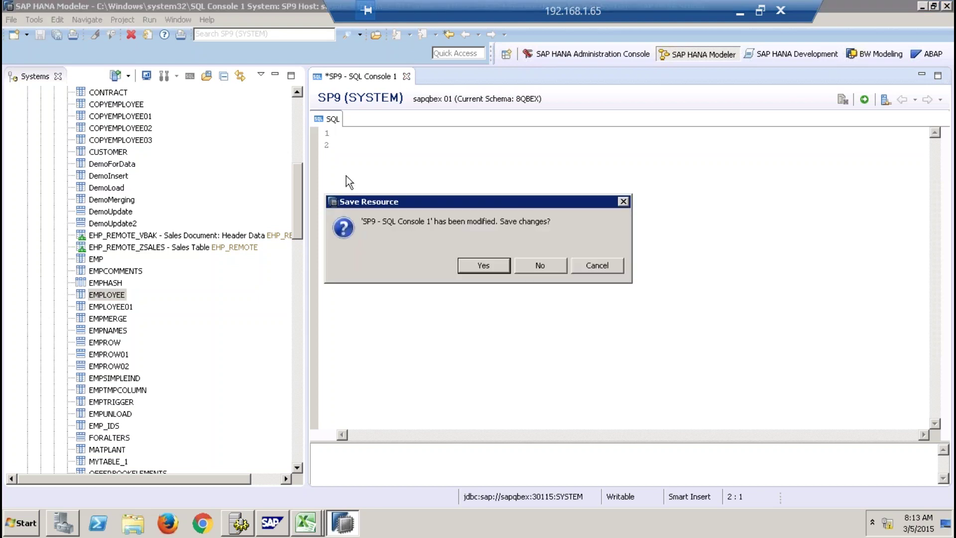
{"action": "left_click", "coordinate": [530, 268]}
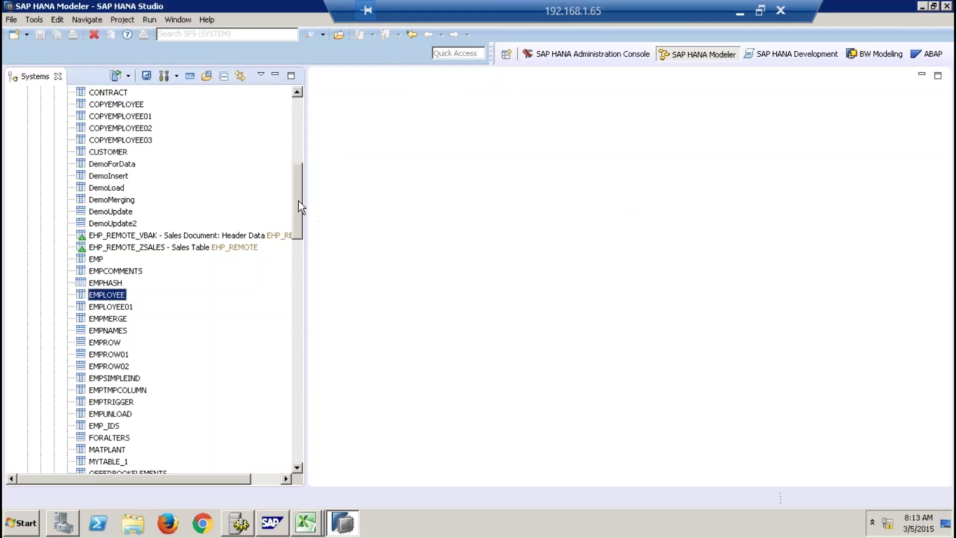
{"action": "left_click_drag", "start_coordinate": [298, 201], "coordinate": [295, 163]}
{"action": "left_click", "coordinate": [88, 224]}
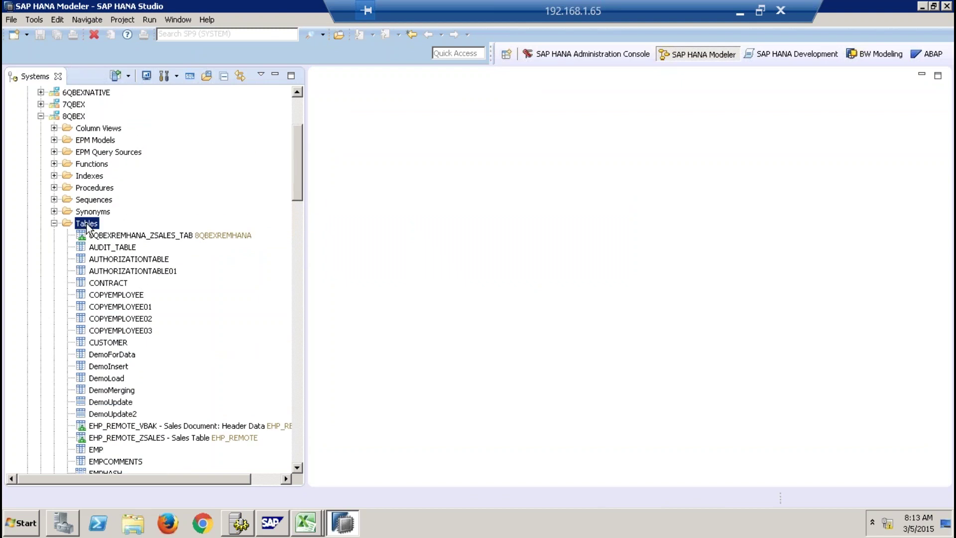
{"action": "right_click", "coordinate": [88, 229]}
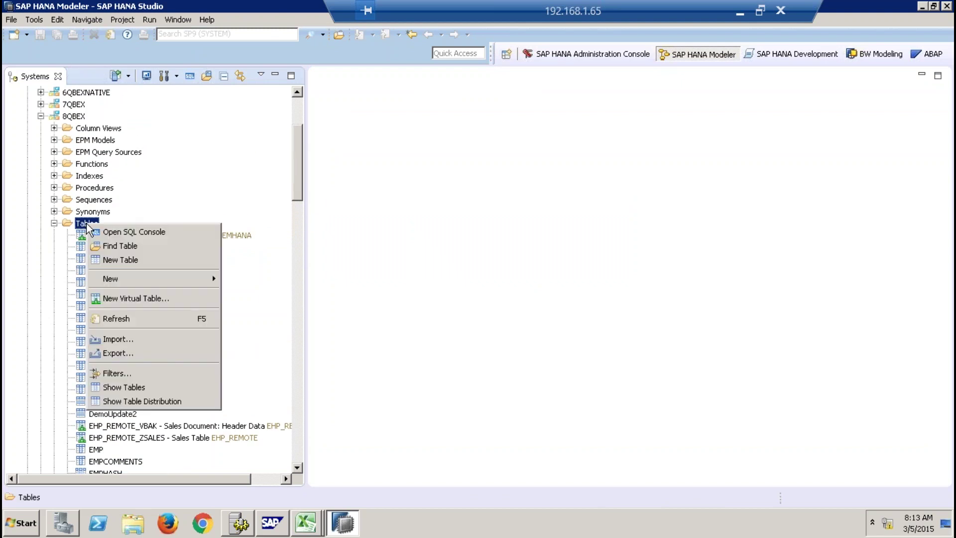
{"action": "left_click", "coordinate": [131, 260]}
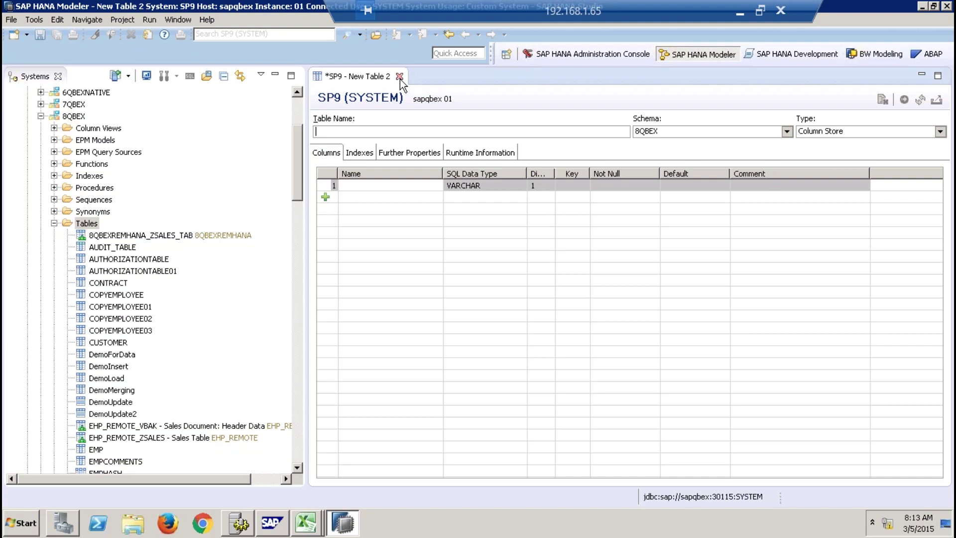
{"action": "left_click", "coordinate": [399, 77]}
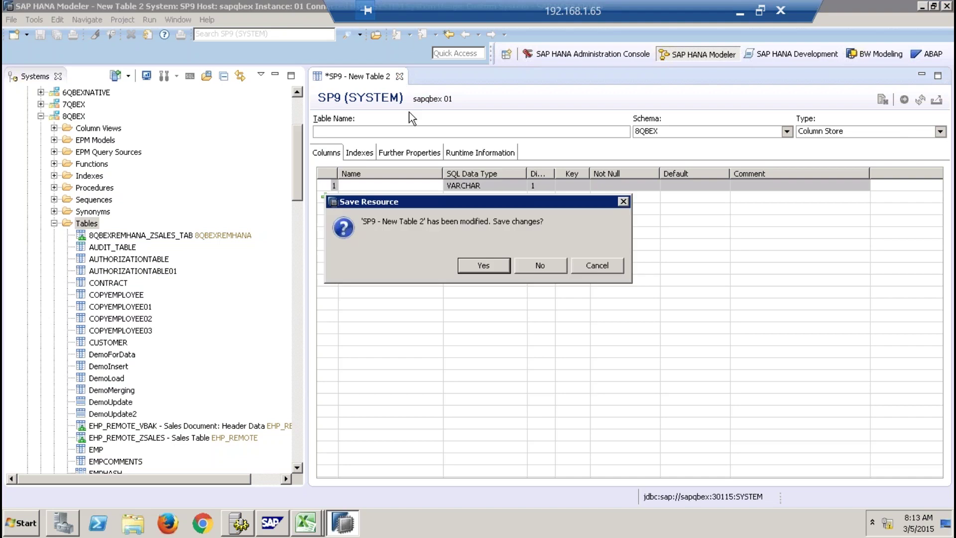
{"action": "left_click", "coordinate": [541, 267]}
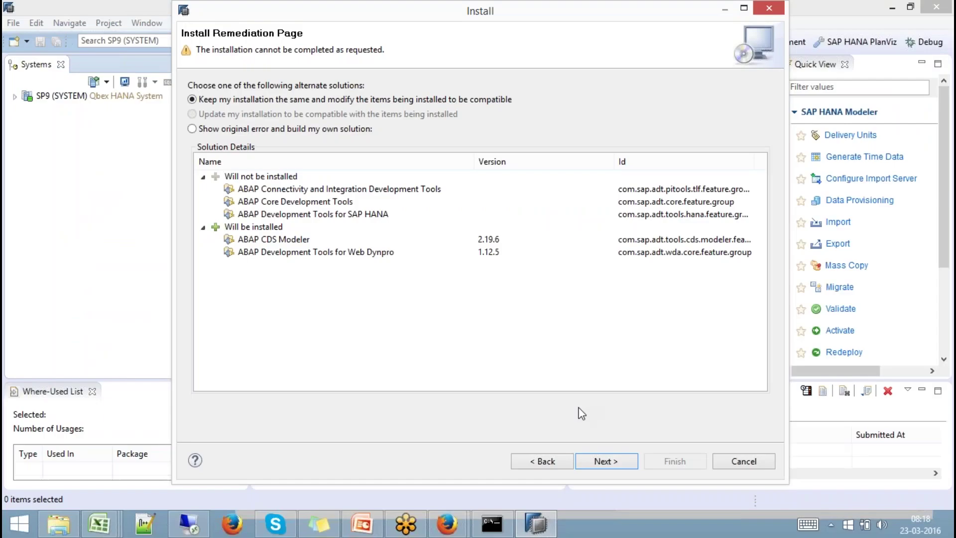
Keep the compatible install option and finish the wizard to install the ABAP CDS Modeler and Web Dynpro tools.
{"action": "left_click", "coordinate": [623, 460]}
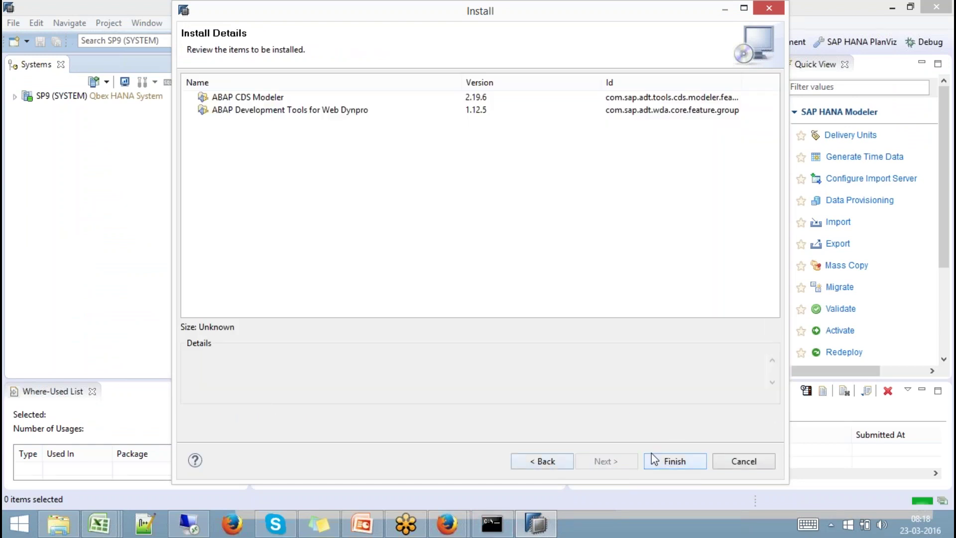
{"action": "left_click", "coordinate": [674, 461]}
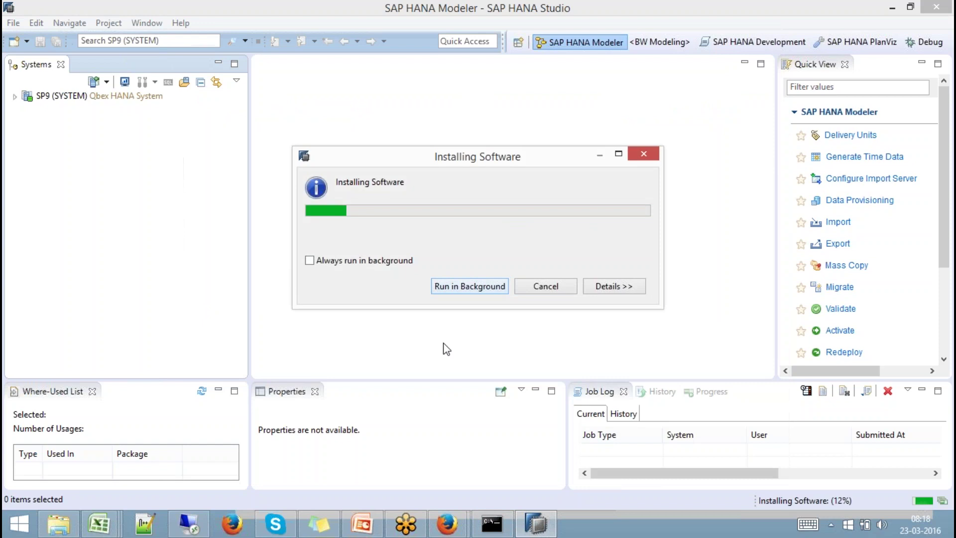
Switch to Book3 and type 'HANA as DW, Data Mart, Enterprise , Native' in cell C56.
{"action": "mouse_move", "coordinate": [102, 530]}
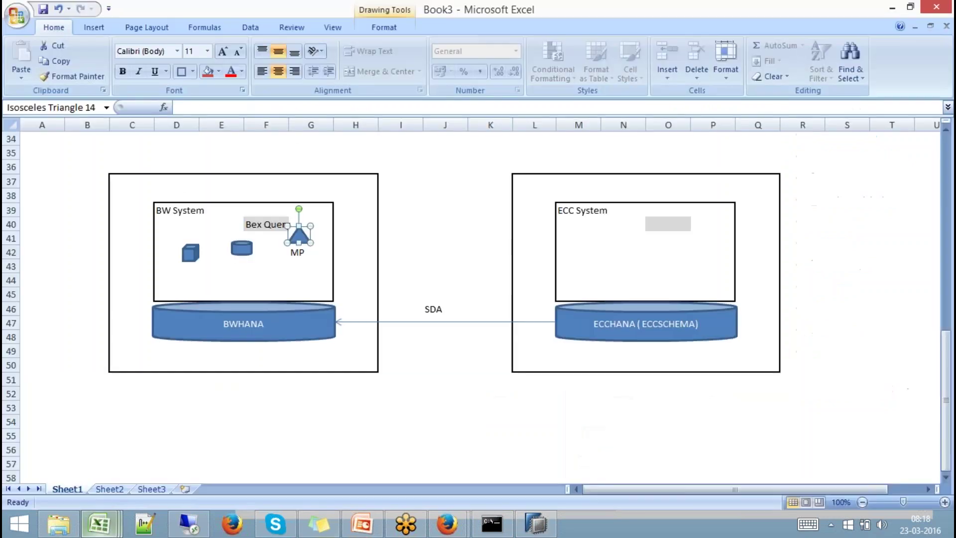
{"action": "left_click", "coordinate": [412, 420]}
{"action": "left_click", "coordinate": [945, 477]}
{"action": "left_click_drag", "start_coordinate": [946, 477], "coordinate": [945, 477]}
{"action": "left_click", "coordinate": [946, 477]}
{"action": "left_click", "coordinate": [945, 477]}
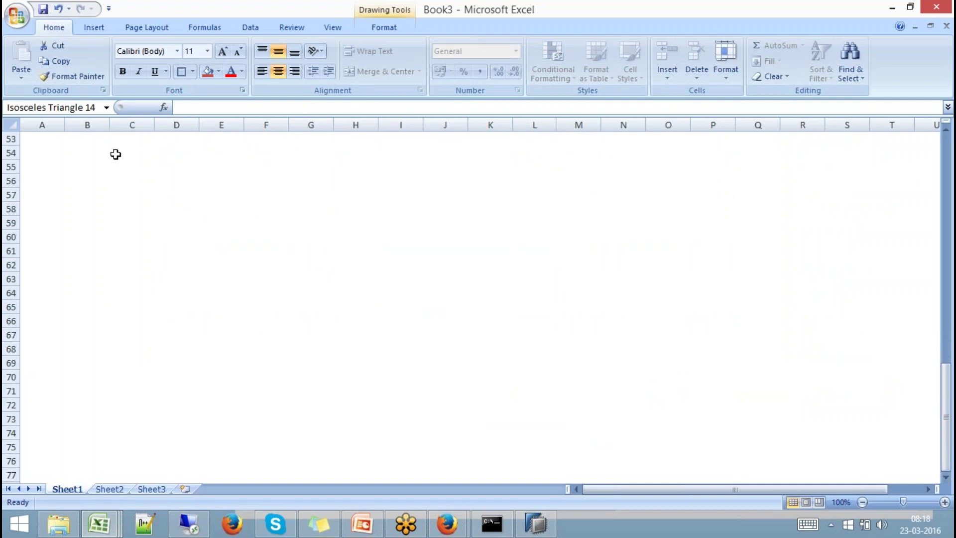
{"action": "left_click", "coordinate": [143, 181]}
{"action": "type", "text": "HA"}
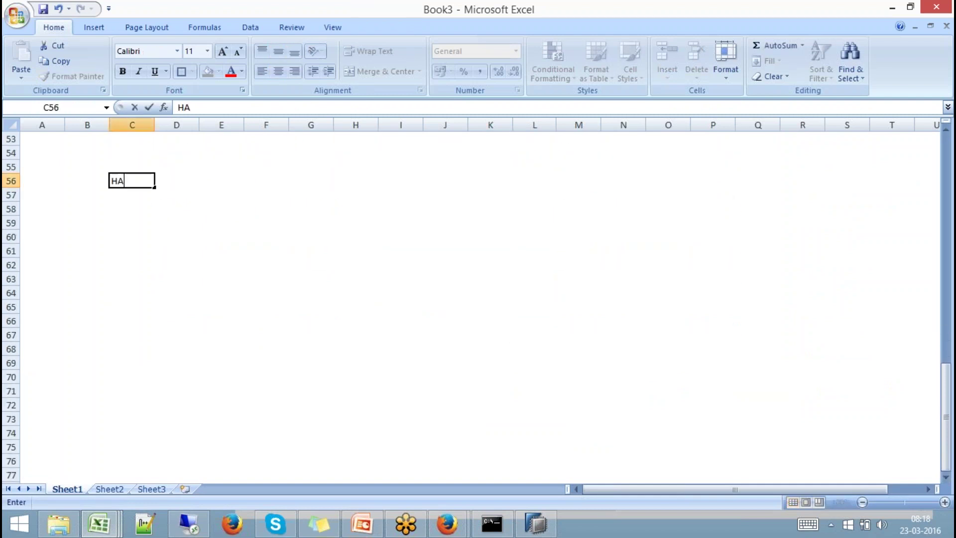
{"action": "type", "text": "NA as DW, Datra"}
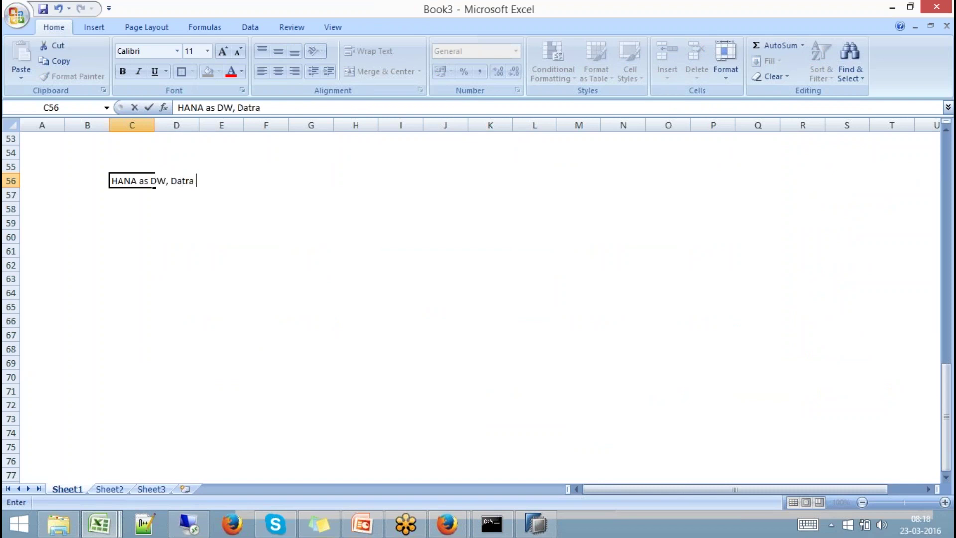
{"action": "key", "text": "BackSpace"}
{"action": "key", "text": "BackSpace"}
{"action": "type", "text": "a Mart, Ent"}
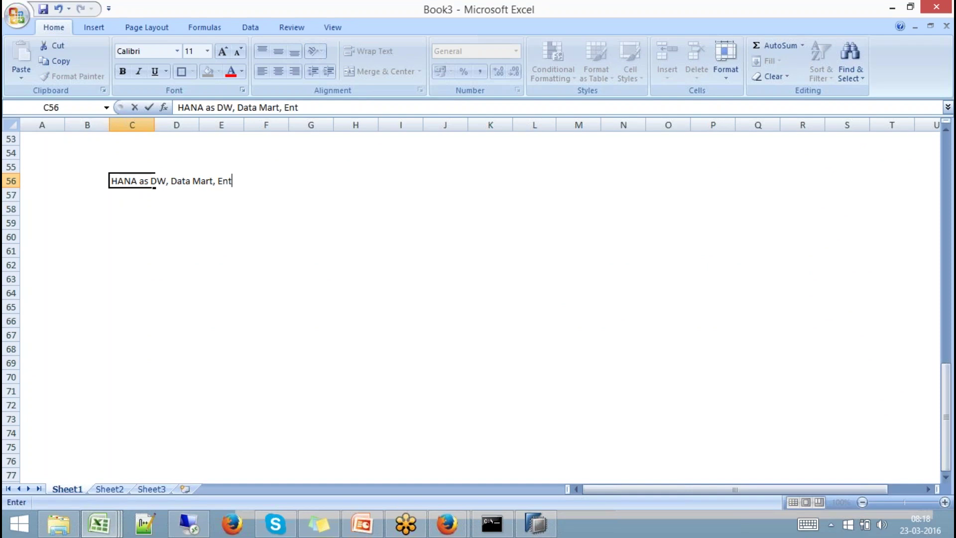
{"action": "type", "text": "erprise , Native"}
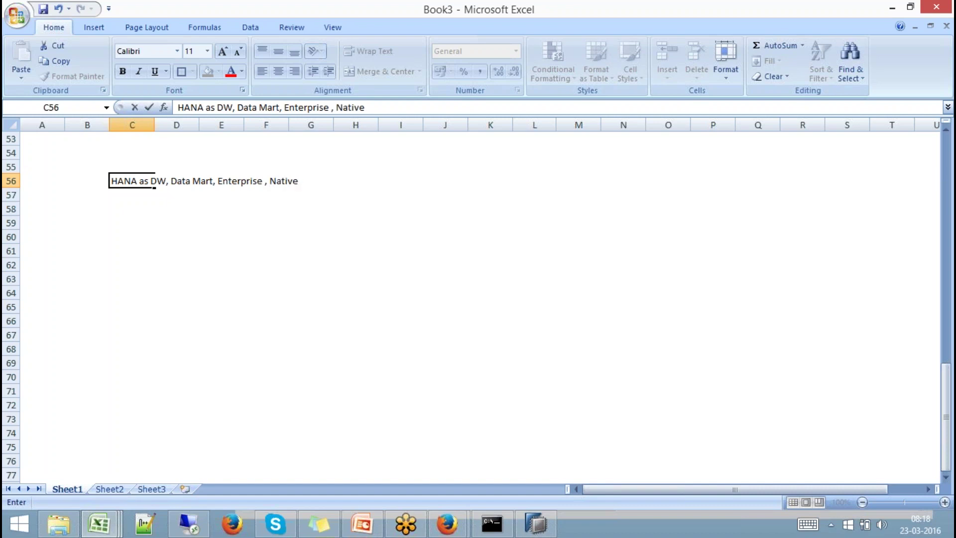
Draw a Can shape in the middle of the sheet labelled HANA.
{"action": "left_click", "coordinate": [150, 224]}
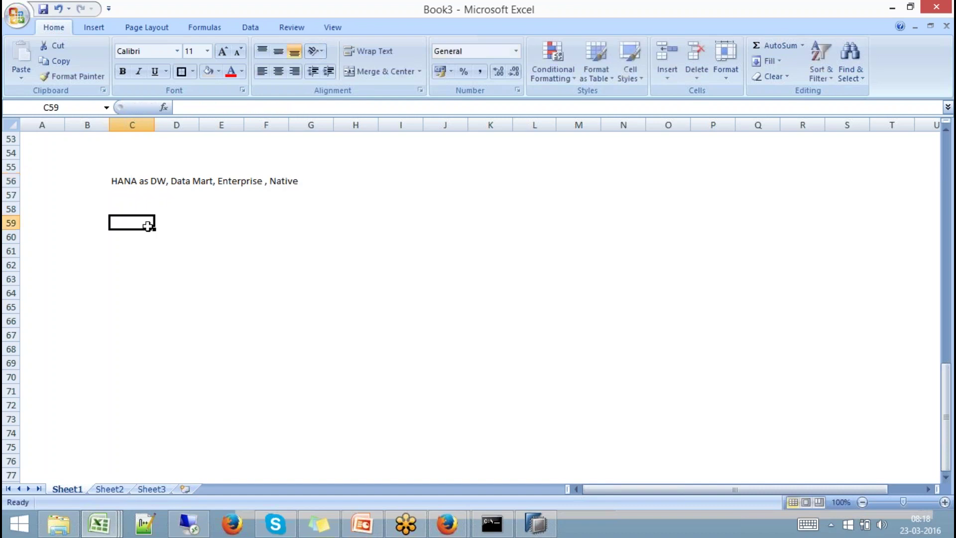
{"action": "left_click", "coordinate": [94, 27]}
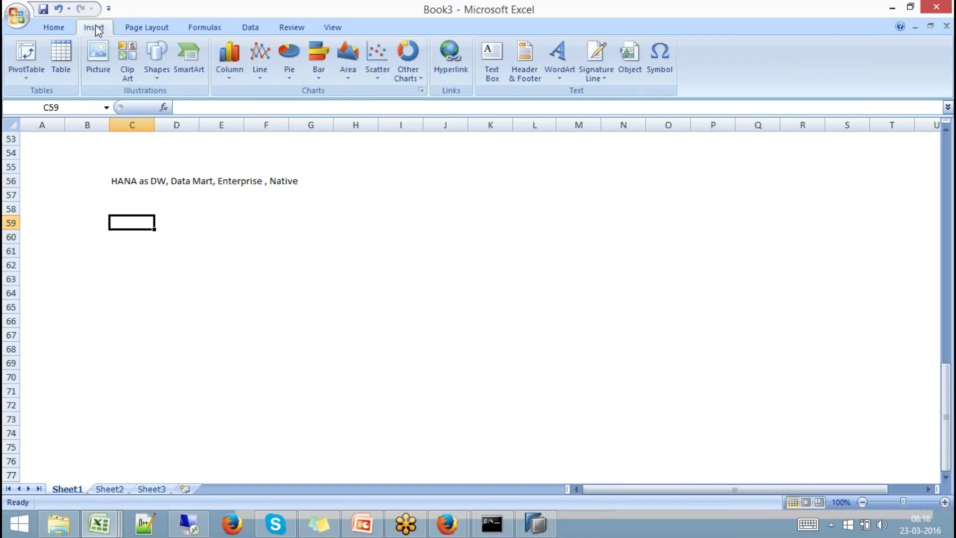
{"action": "left_click", "coordinate": [157, 75]}
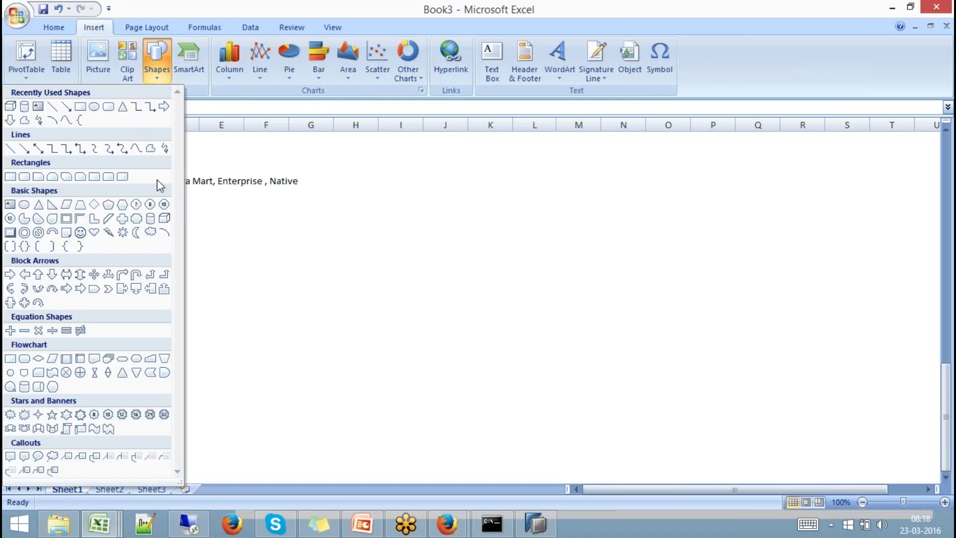
{"action": "left_click", "coordinate": [150, 219]}
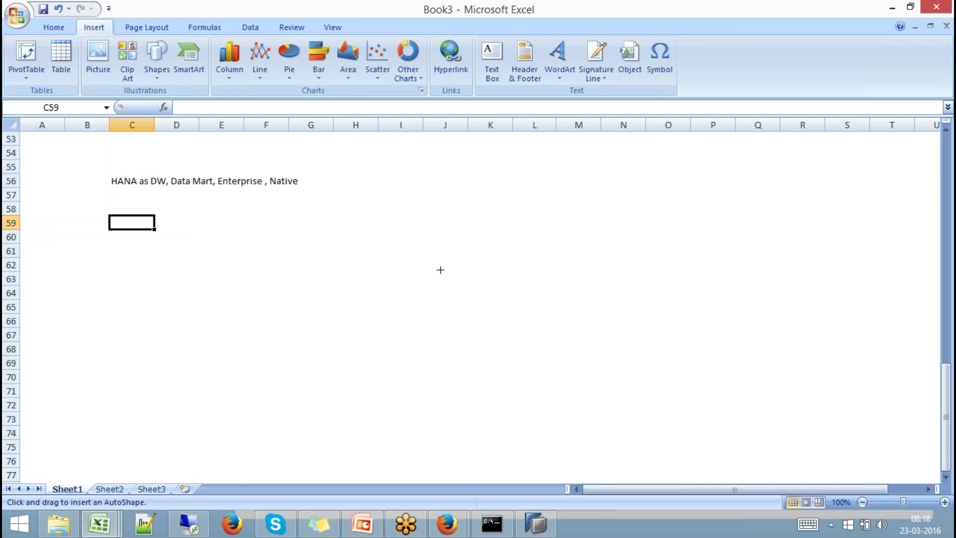
{"action": "mouse_move", "coordinate": [414, 261]}
{"action": "left_mouse_down"}
{"action": "mouse_move", "coordinate": [589, 393]}
{"action": "mouse_move", "coordinate": [646, 400]}
{"action": "left_mouse_up"}
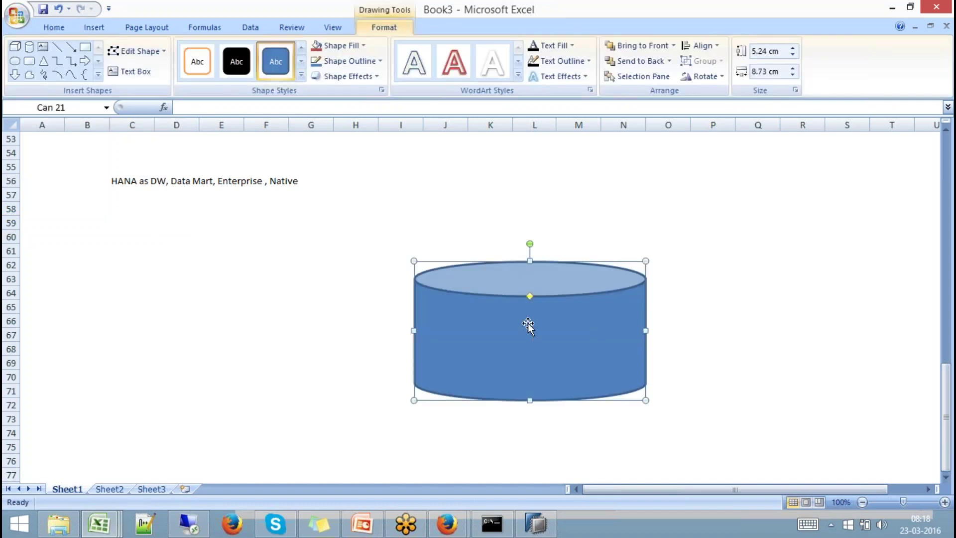
{"action": "type", "text": "HANA"}
Outline C61:C74 and enter SAP, NON-SAP and the heading 'Source Systems' in C60.
{"action": "mouse_move", "coordinate": [139, 244]}
{"action": "left_mouse_down"}
{"action": "mouse_move", "coordinate": [155, 420]}
{"action": "mouse_move", "coordinate": [141, 430]}
{"action": "left_mouse_up"}
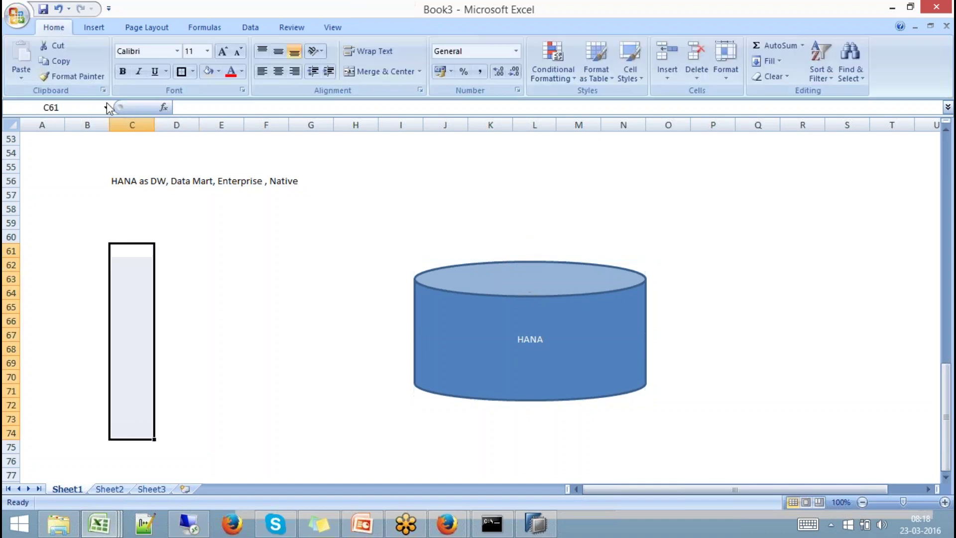
{"action": "left_click", "coordinate": [181, 71]}
{"action": "left_click", "coordinate": [137, 250]}
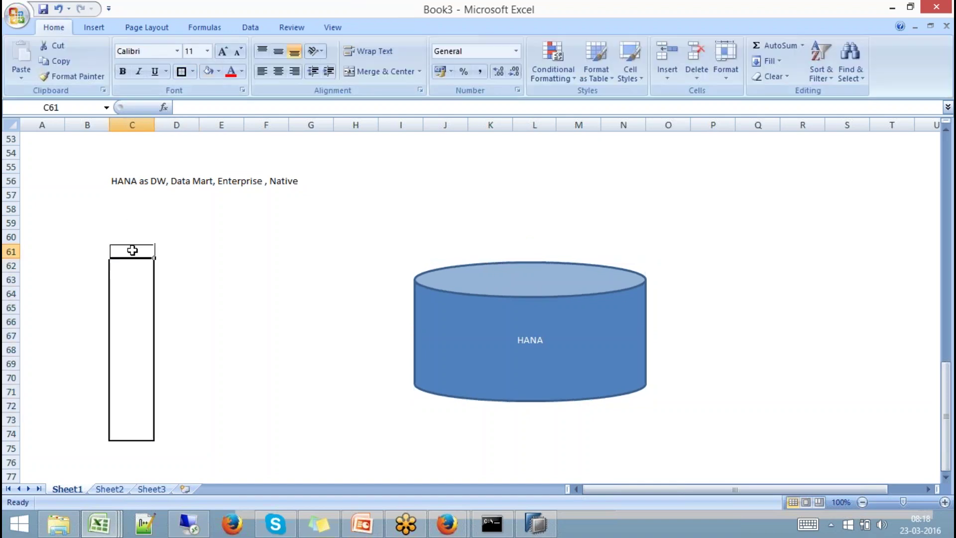
{"action": "type", "text": "SAP"}
{"action": "key", "text": "Return"}
{"action": "key", "text": "Return"}
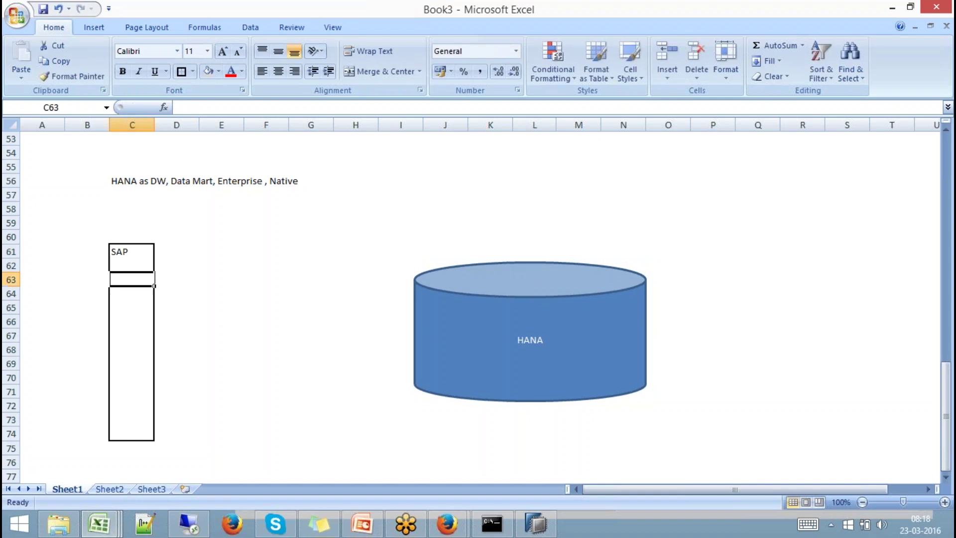
{"action": "type", "text": "NON-SAP"}
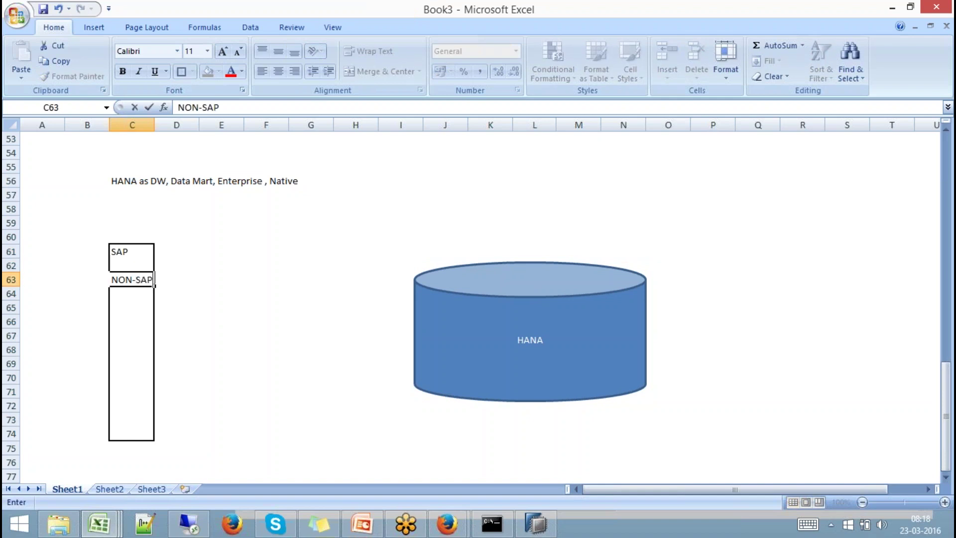
{"action": "left_click", "coordinate": [193, 284]}
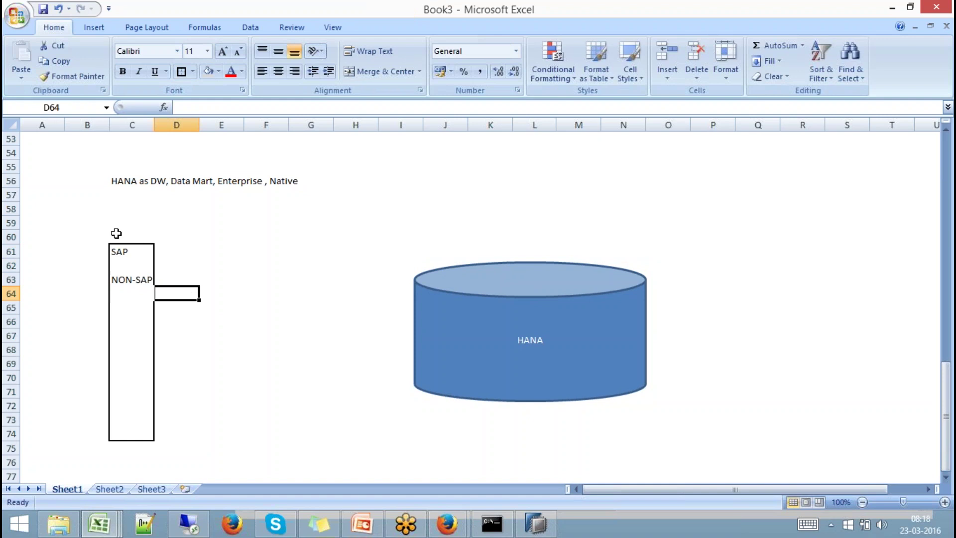
{"action": "left_click", "coordinate": [117, 235]}
{"action": "type", "text": "Source "}
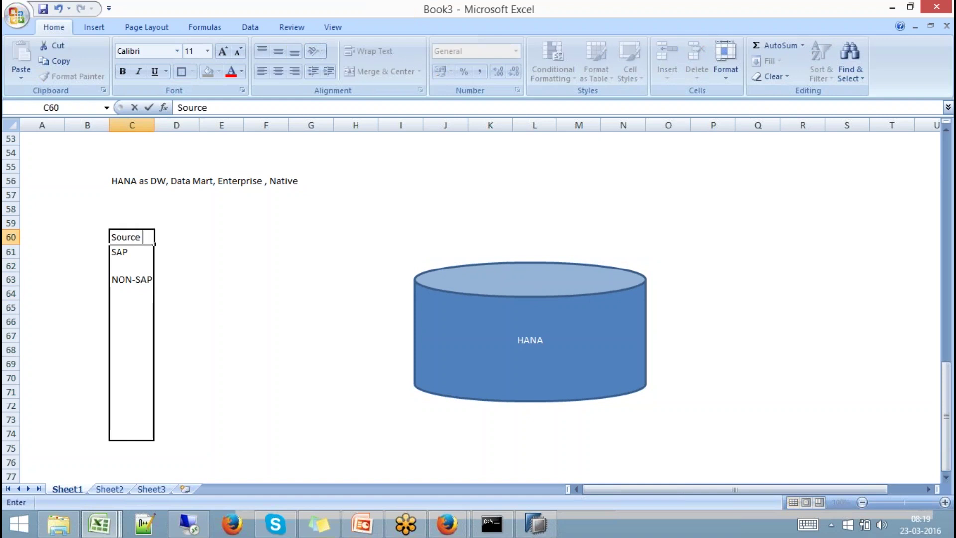
{"action": "type", "text": "Systems"}
{"action": "left_click", "coordinate": [221, 334]}
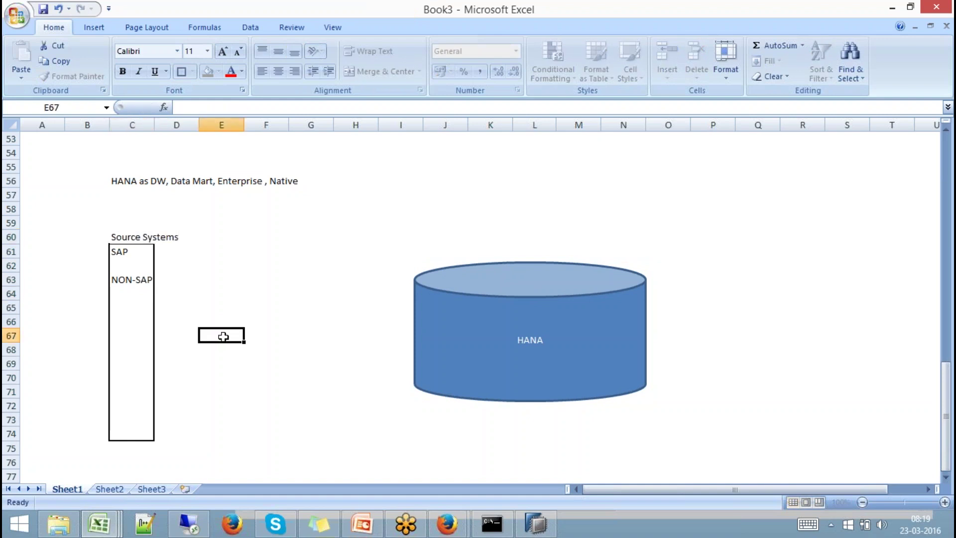
{"action": "left_click", "coordinate": [94, 27]}
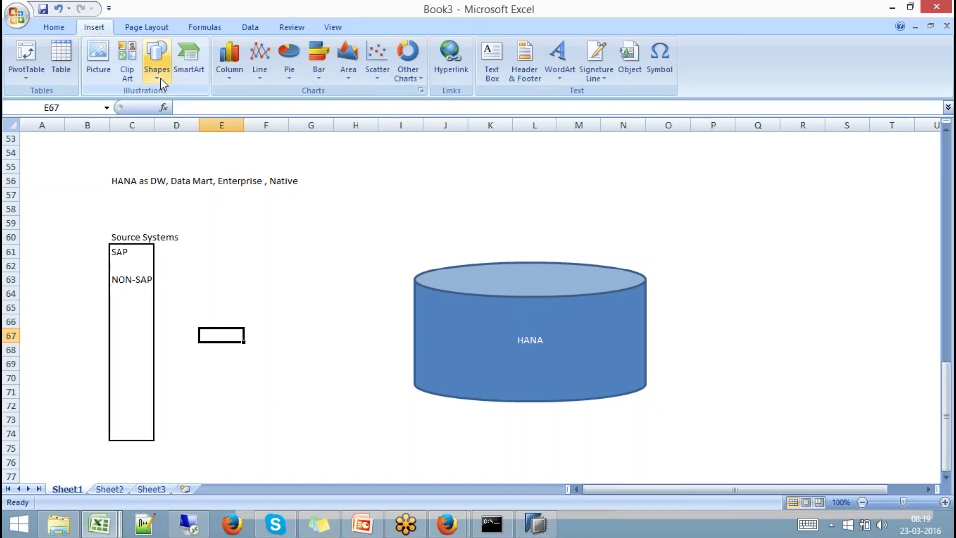
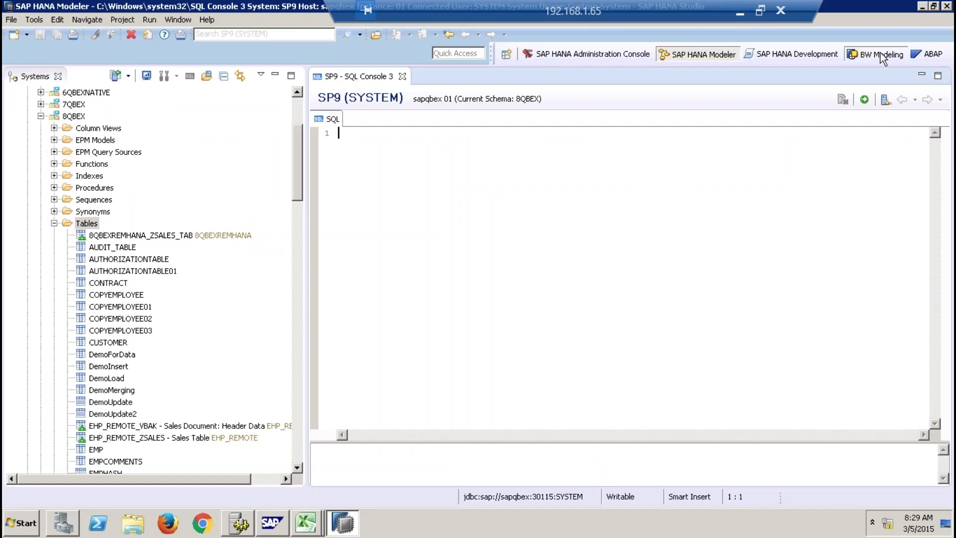
Switch to the BW Modeling perspective and open the 8qbex_bw project.
{"action": "left_click", "coordinate": [877, 54]}
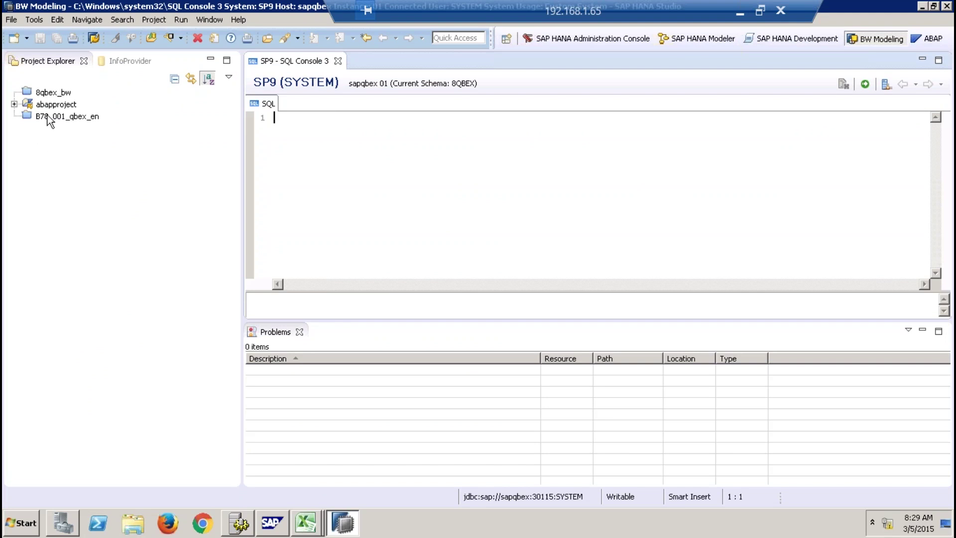
{"action": "left_click", "coordinate": [52, 94]}
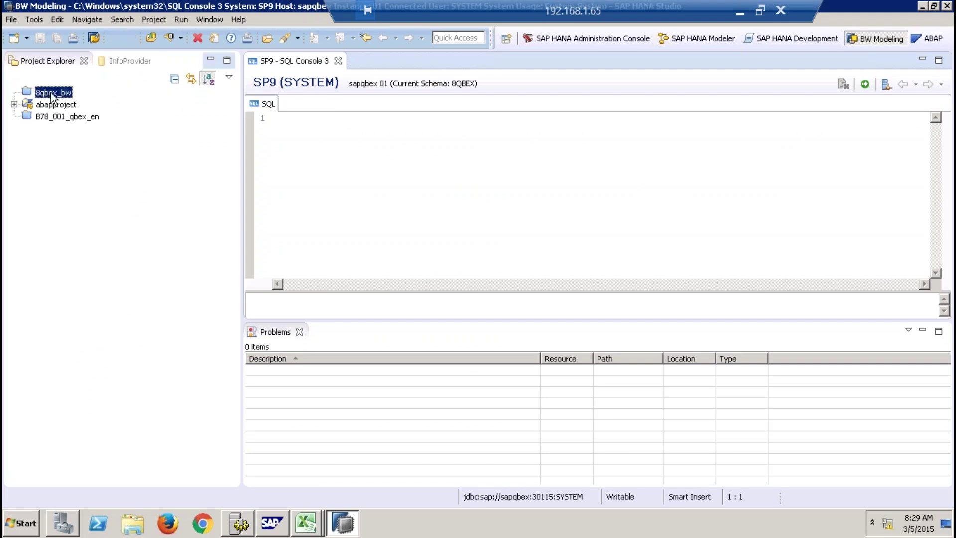
{"action": "right_click", "coordinate": [52, 94]}
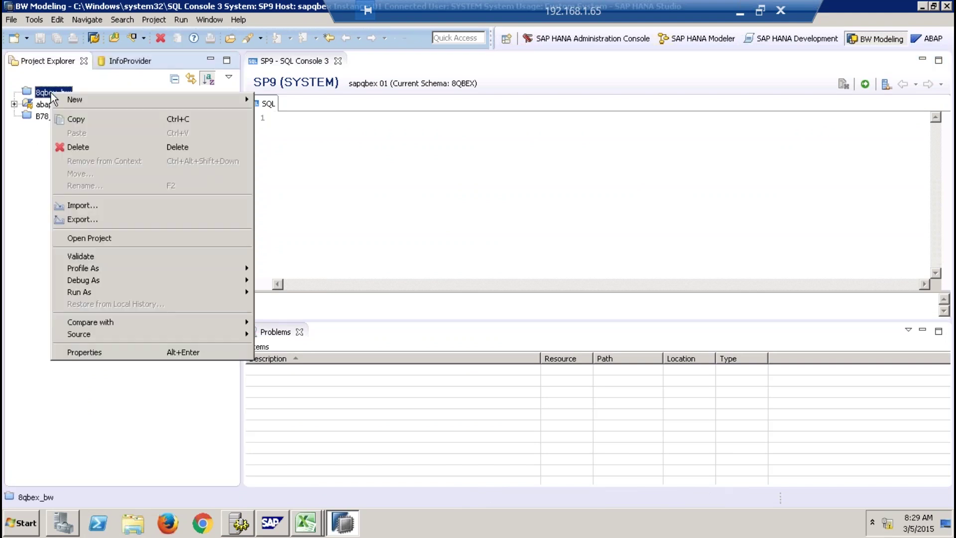
{"action": "left_click", "coordinate": [93, 238]}
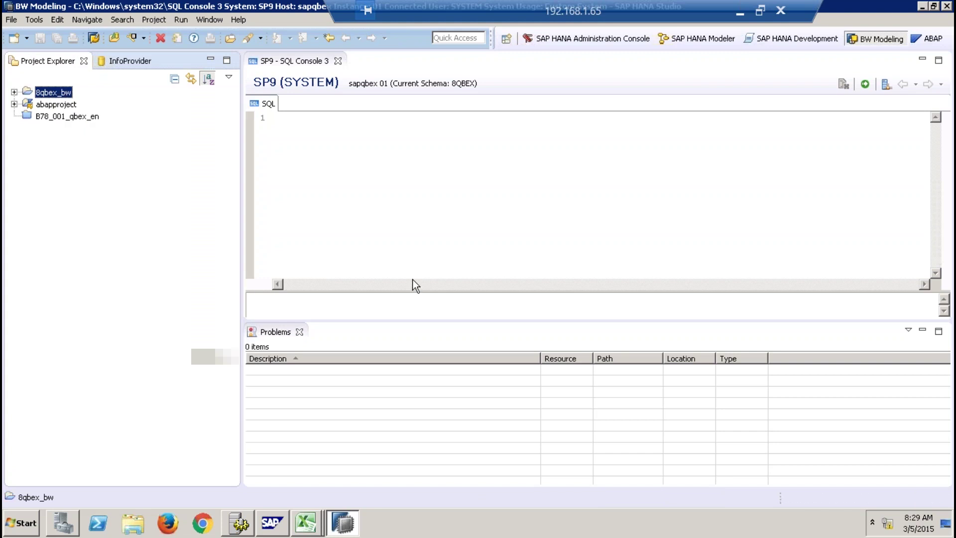
Log on to 8qbex_bw with the account credentials and dismiss the SAP Logon splash screen.
{"action": "left_click", "coordinate": [15, 93]}
{"action": "type", "text": "aa"}
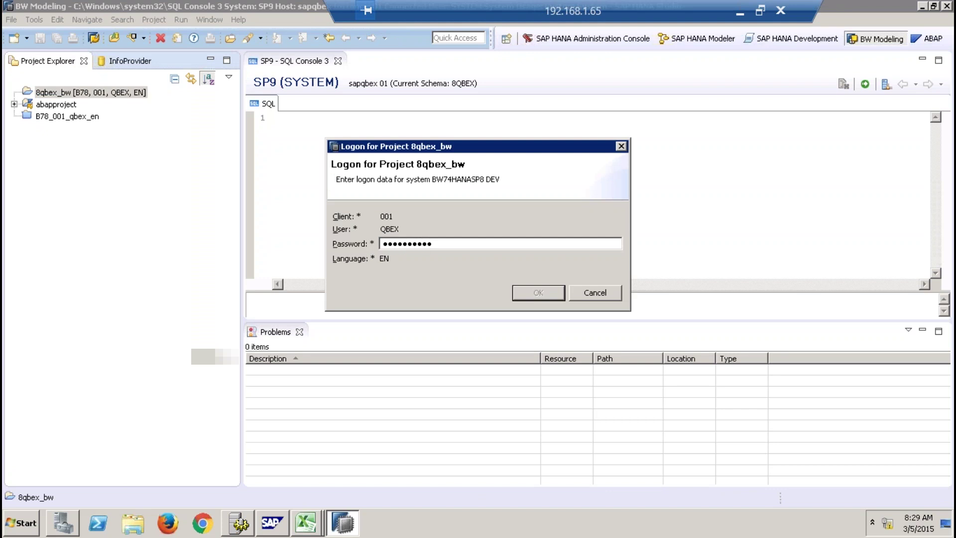
{"action": "key", "text": "Tab"}
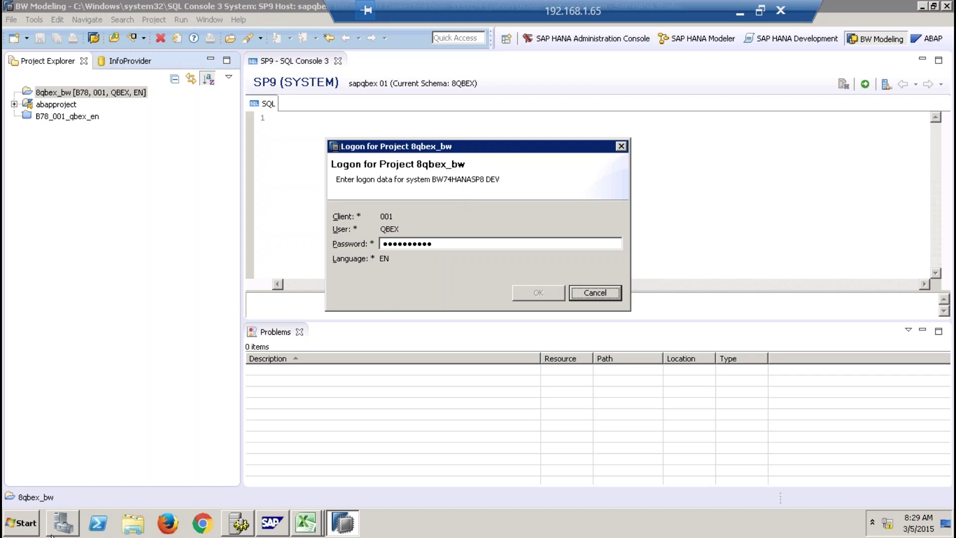
{"action": "left_click", "coordinate": [23, 532]}
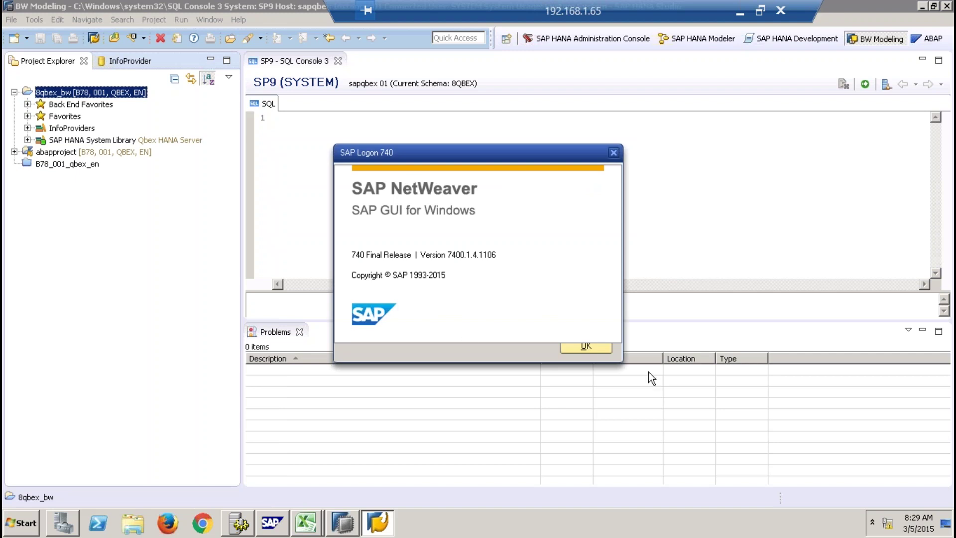
{"action": "left_click", "coordinate": [593, 347]}
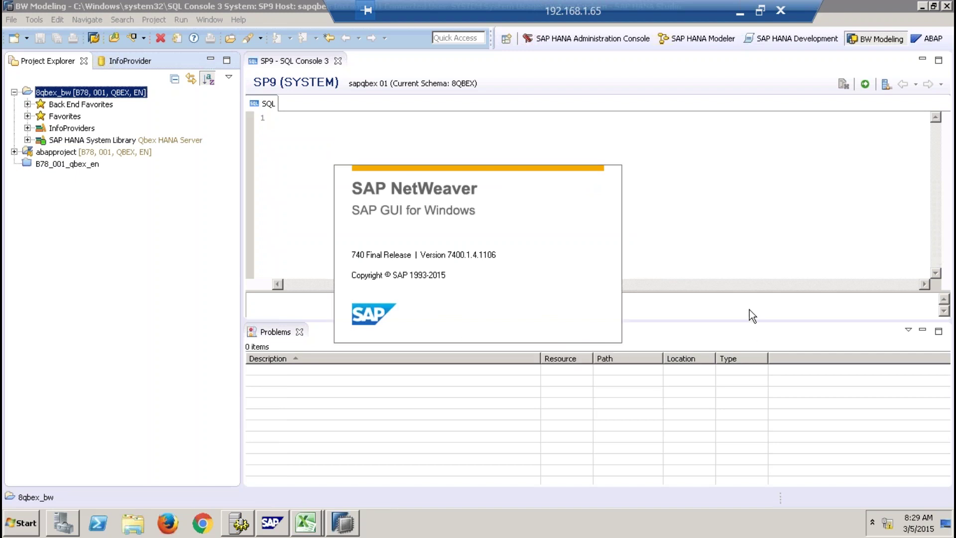
{"action": "left_click", "coordinate": [752, 315]}
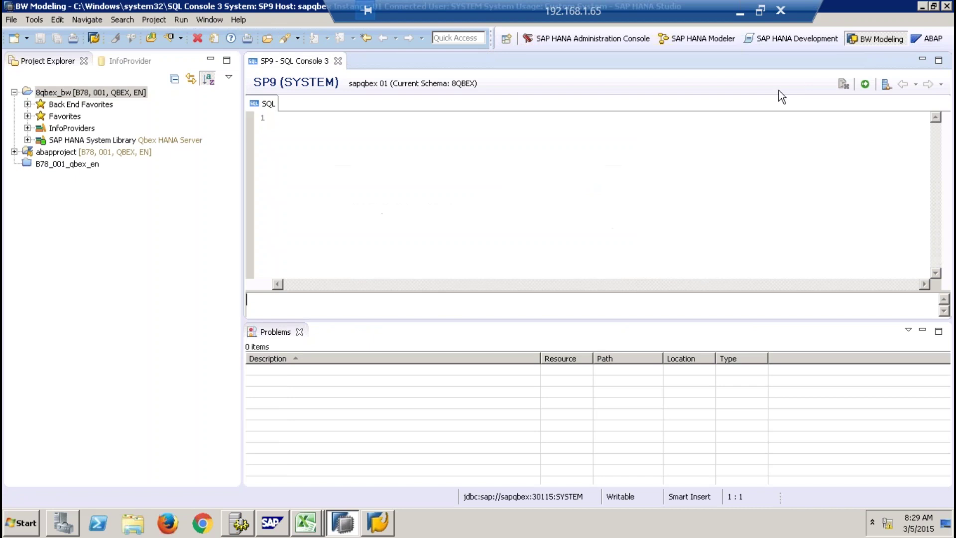
Switch to the ABAP perspective and log on to abapproject with its password.
{"action": "left_click", "coordinate": [933, 40]}
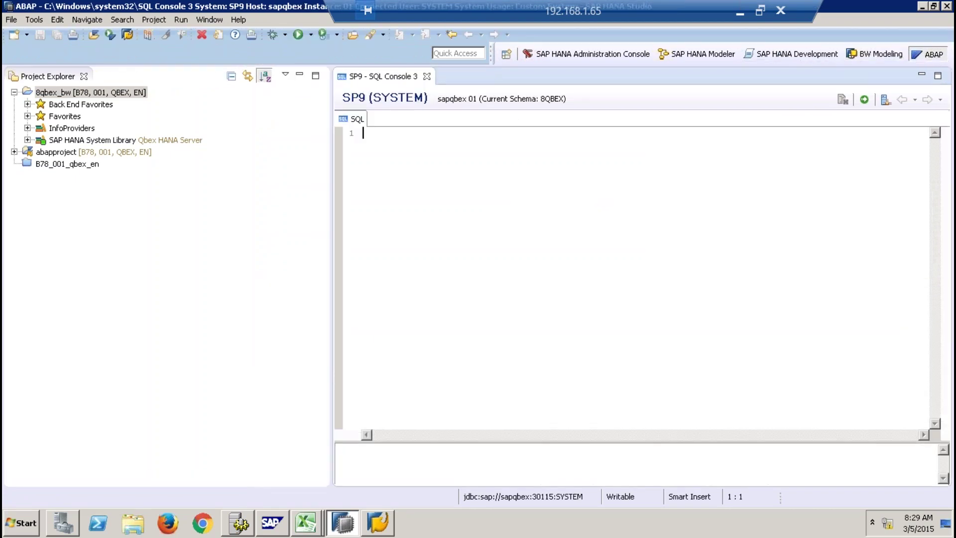
{"action": "left_click", "coordinate": [15, 152]}
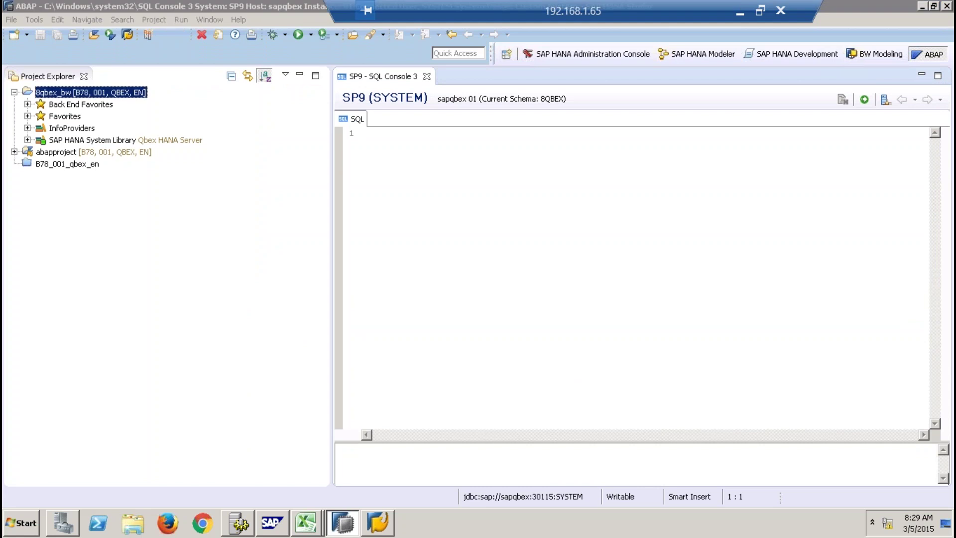
{"action": "type", "text": "••"}
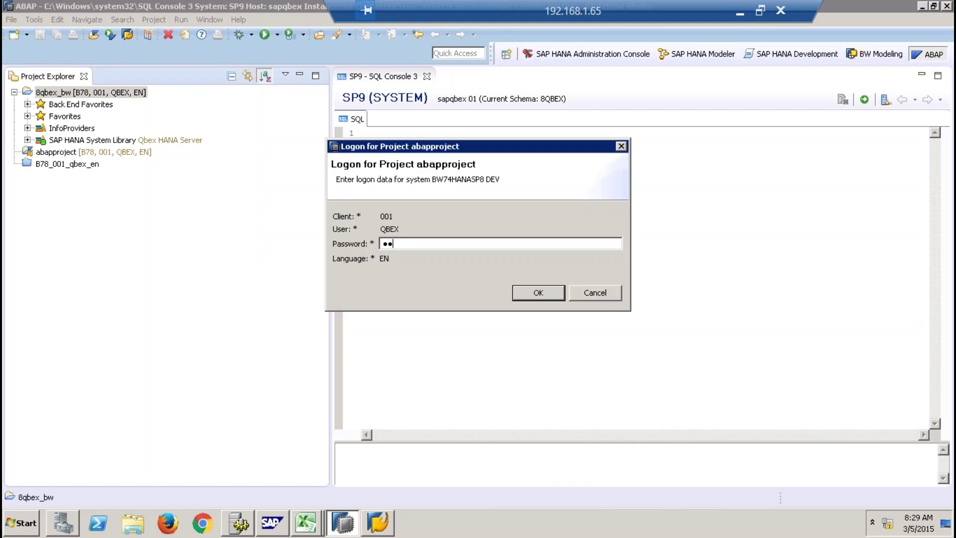
{"action": "type", "text": "•••••••••"}
{"action": "key", "text": "Return"}
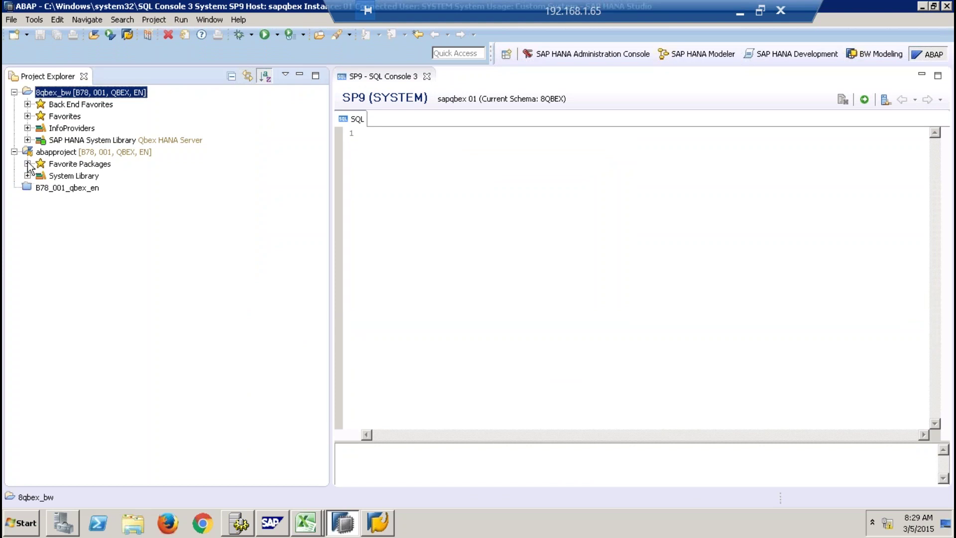
Open class /BIC/O2MLYIFXHKL40G3A5AUJ8EG2W from Favorite Packages > $TMP - QBEX > Source Library > Classes.
{"action": "left_click", "coordinate": [27, 164]}
{"action": "left_click", "coordinate": [41, 176]}
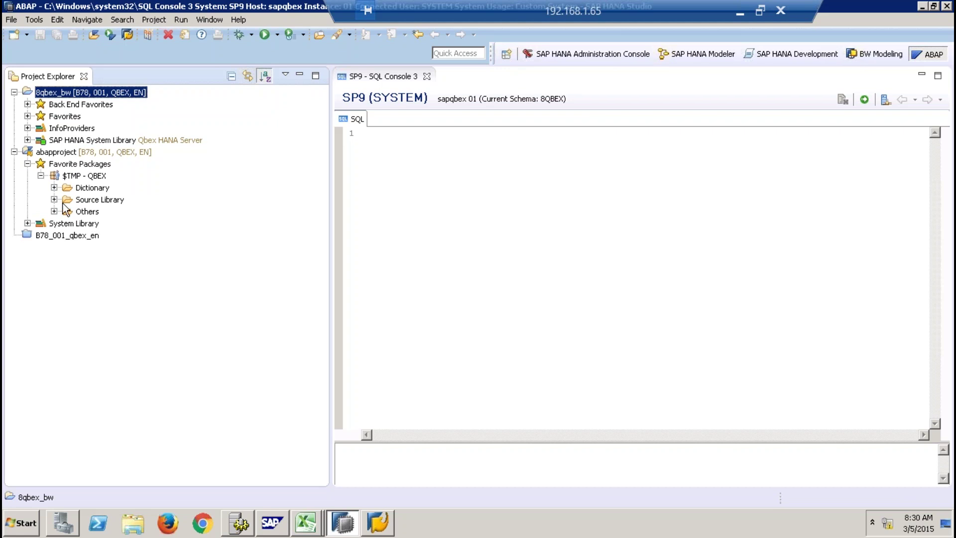
{"action": "left_click", "coordinate": [54, 200]}
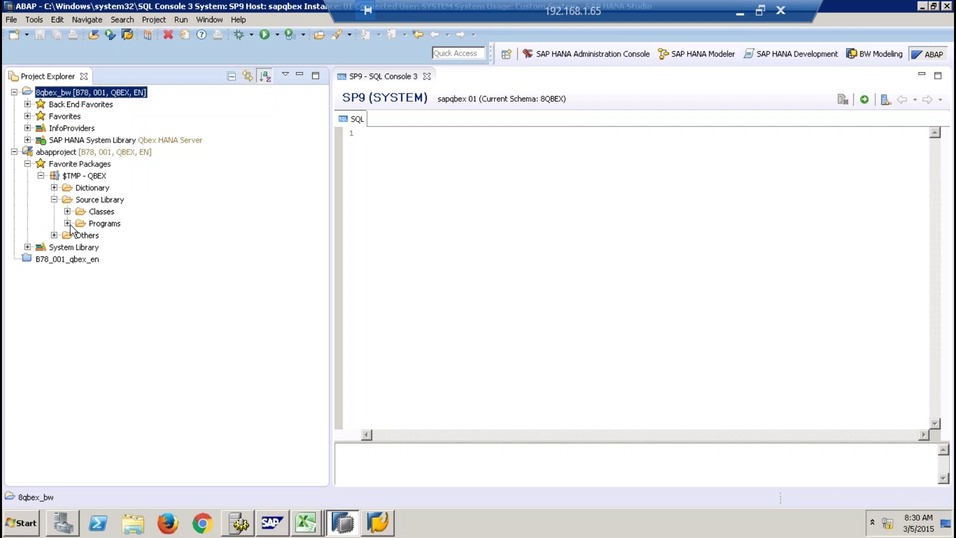
{"action": "left_click", "coordinate": [67, 211]}
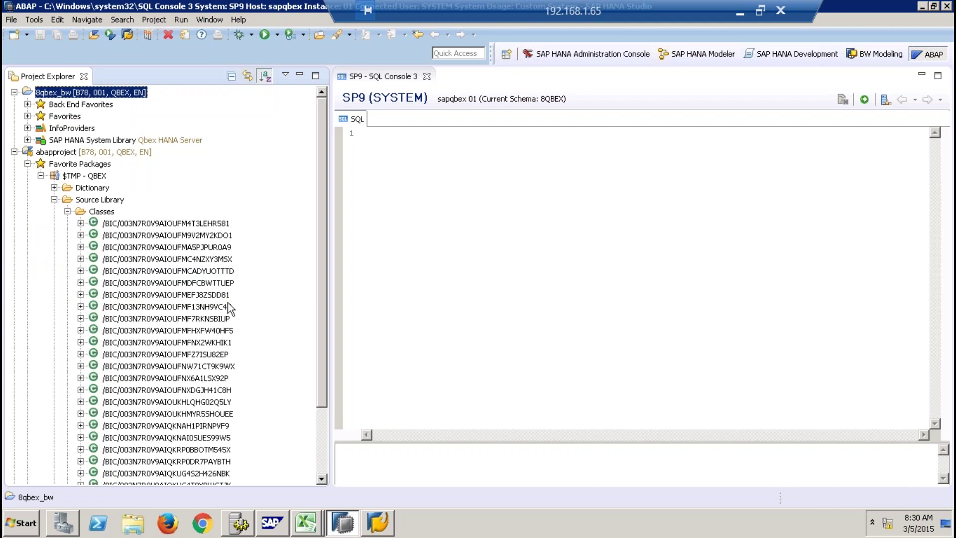
{"action": "left_click", "coordinate": [325, 450]}
{"action": "left_click", "coordinate": [184, 413]}
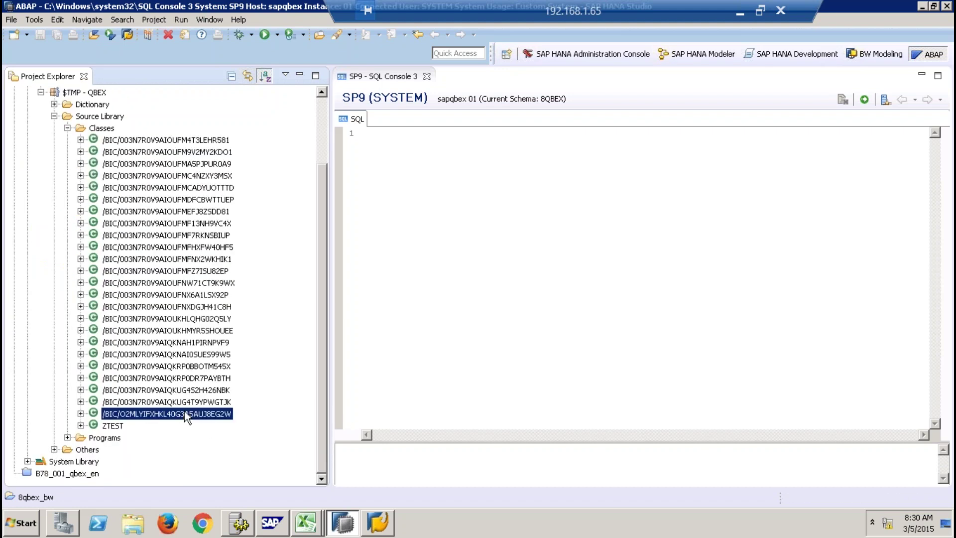
{"action": "double_click", "coordinate": [213, 414]}
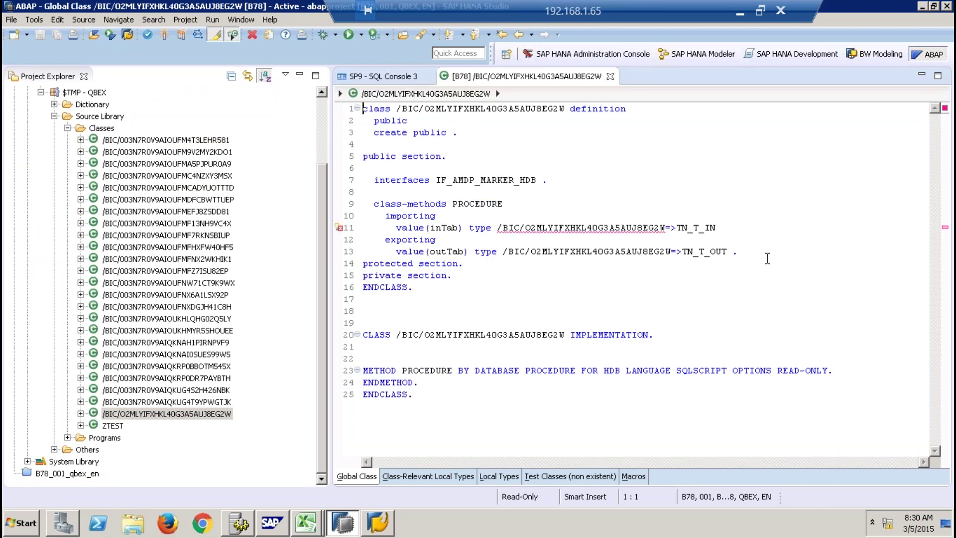
Open class /BIC/003N7R0V9AIQKUG4T9YPWGTJK, highlight its outTab SELECT (lines 115–133), then bring up SAP Logon.
{"action": "left_click", "coordinate": [209, 402]}
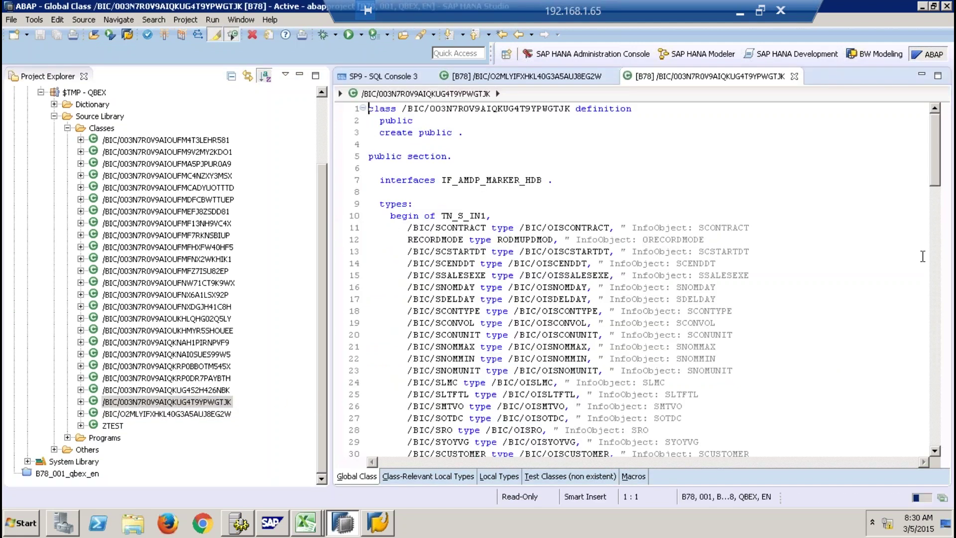
{"action": "left_click_drag", "start_coordinate": [940, 172], "coordinate": [948, 356]}
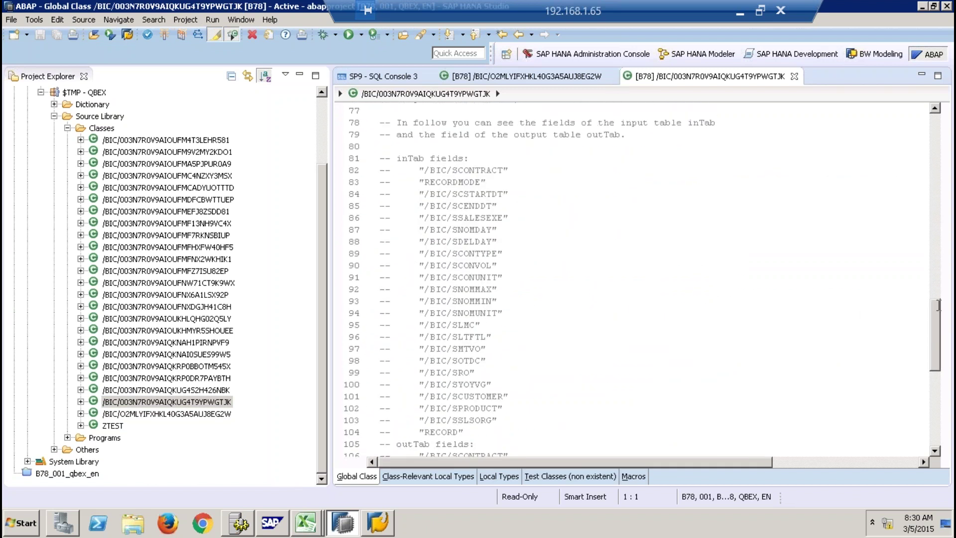
{"action": "left_click_drag", "start_coordinate": [935, 336], "coordinate": [933, 395]}
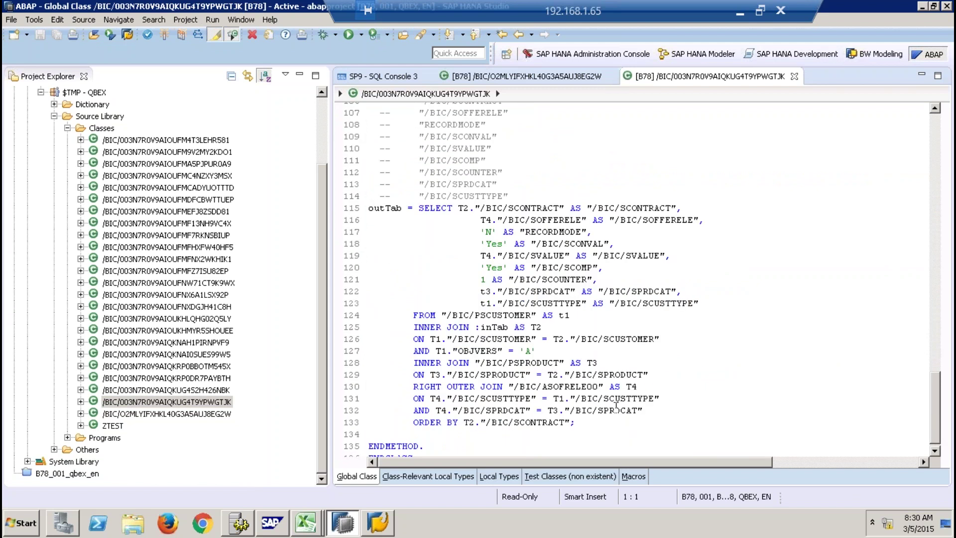
{"action": "left_click_drag", "start_coordinate": [600, 424], "coordinate": [359, 213]}
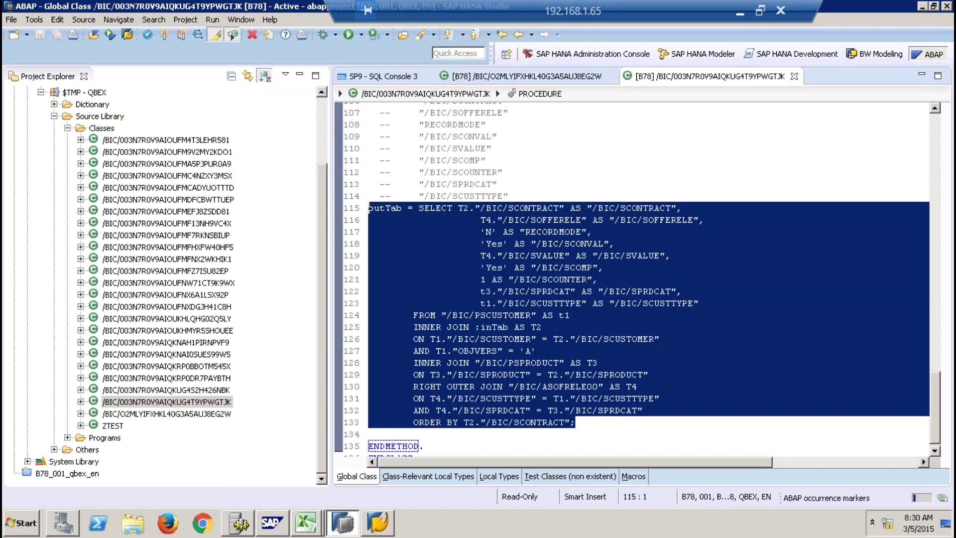
{"action": "left_click", "coordinate": [385, 522]}
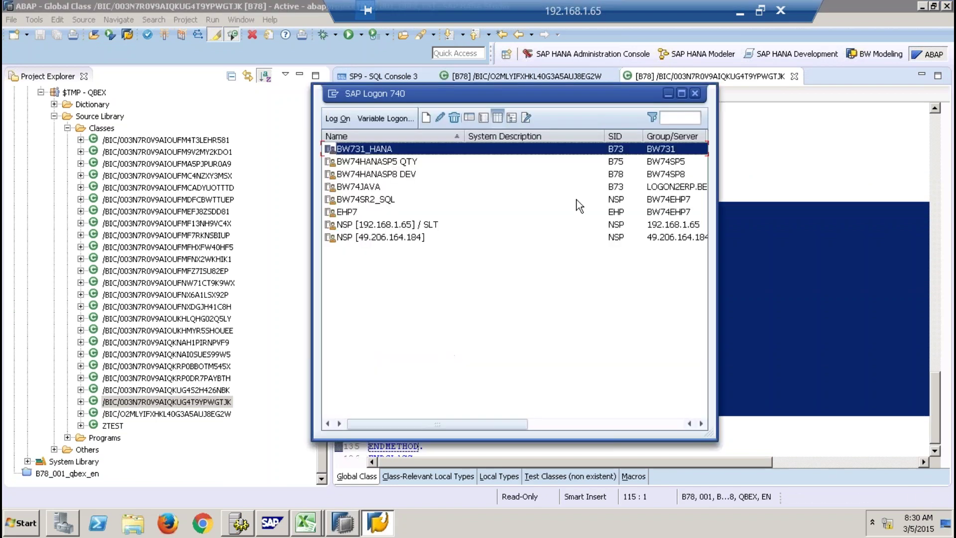
Log on to the BW74HANASP8 DEV system with the user's credentials.
{"action": "left_click", "coordinate": [391, 174]}
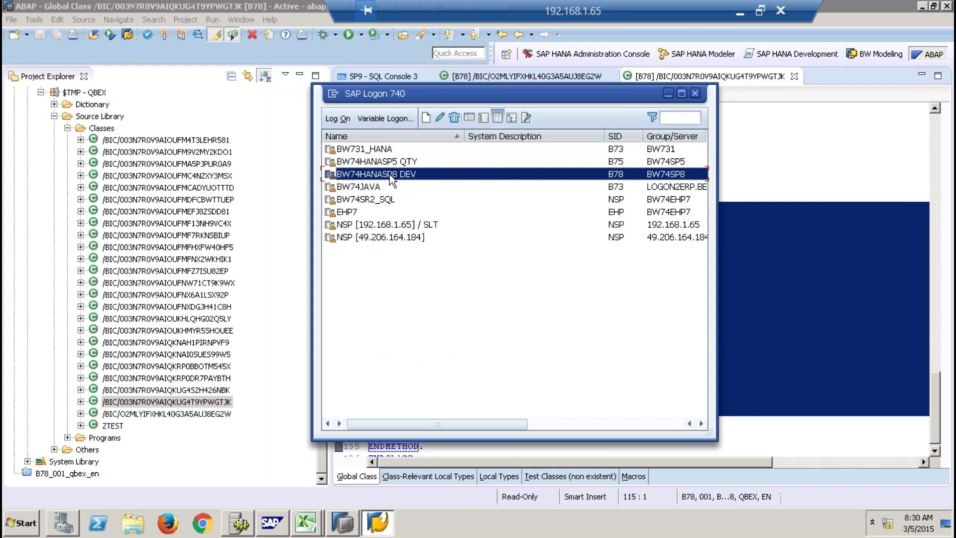
{"action": "double_click", "coordinate": [390, 174]}
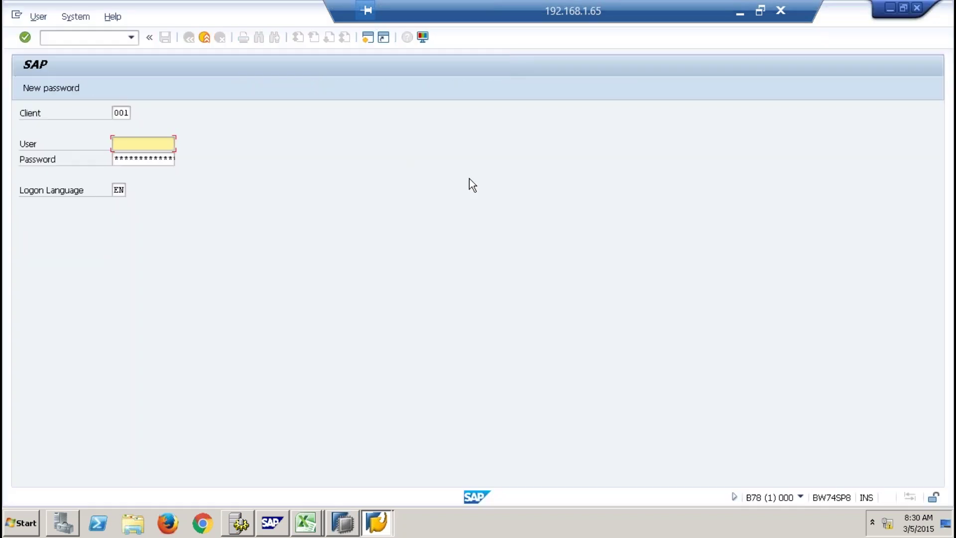
{"action": "type", "text": "qbex"}
{"action": "key", "text": "Tab"}
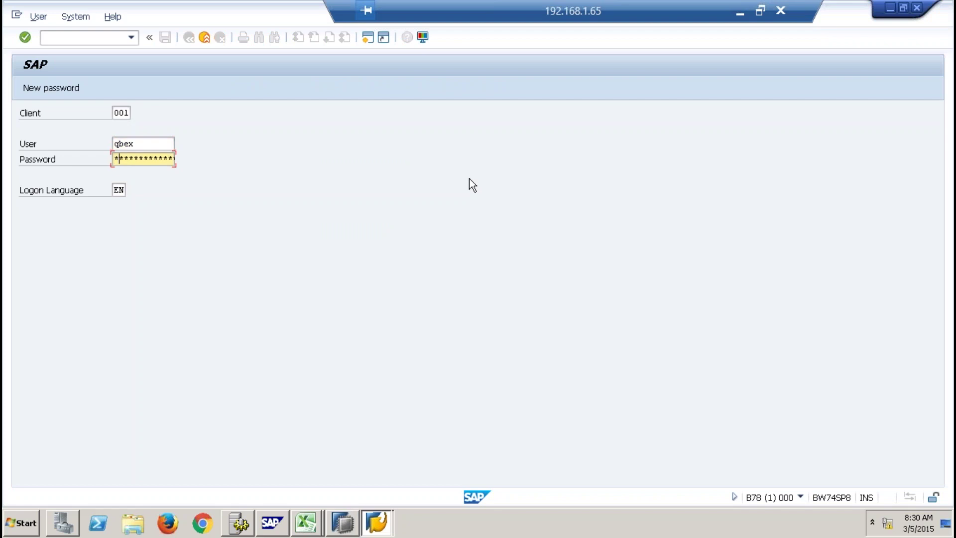
{"action": "key", "text": "Return"}
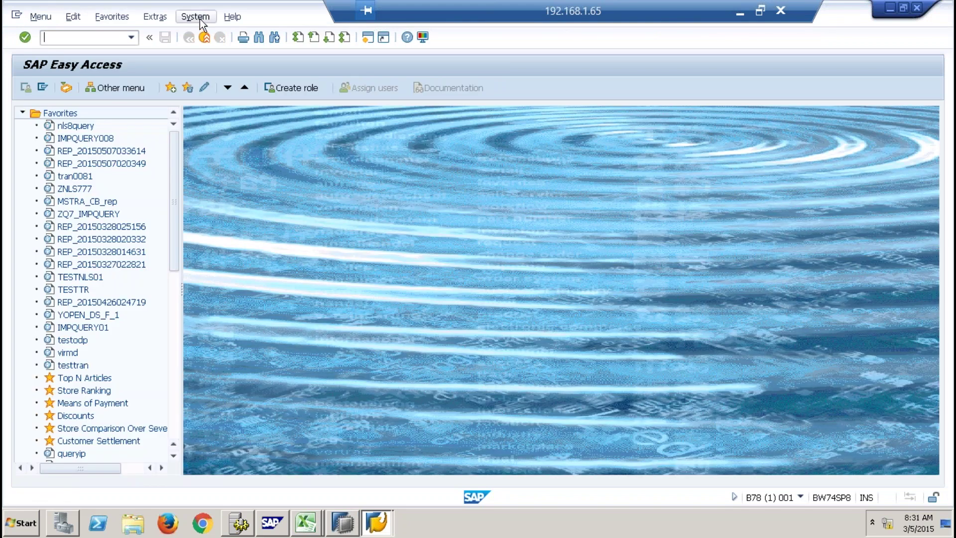
Confirm in System > Status that the database is HDB, then start transaction rsa1.
{"action": "left_click", "coordinate": [202, 19]}
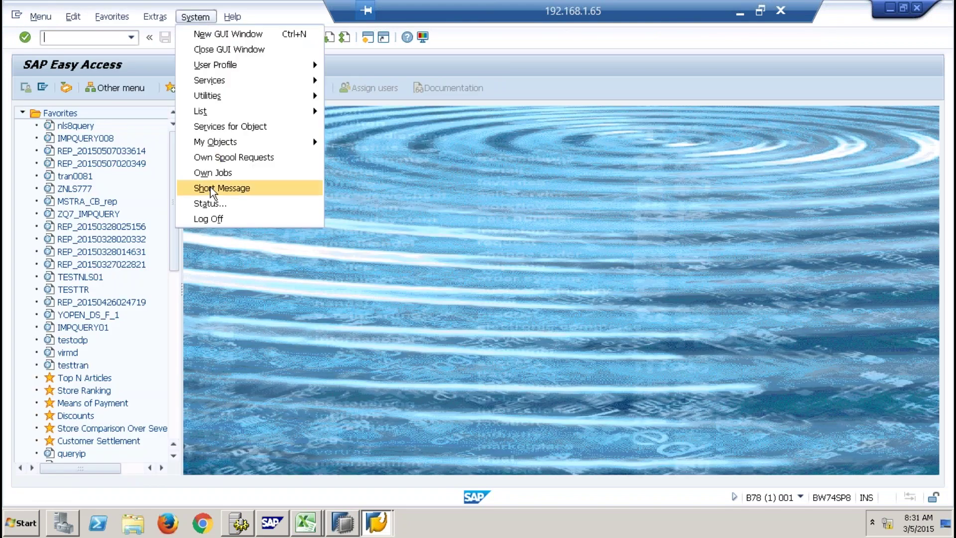
{"action": "left_click", "coordinate": [238, 203]}
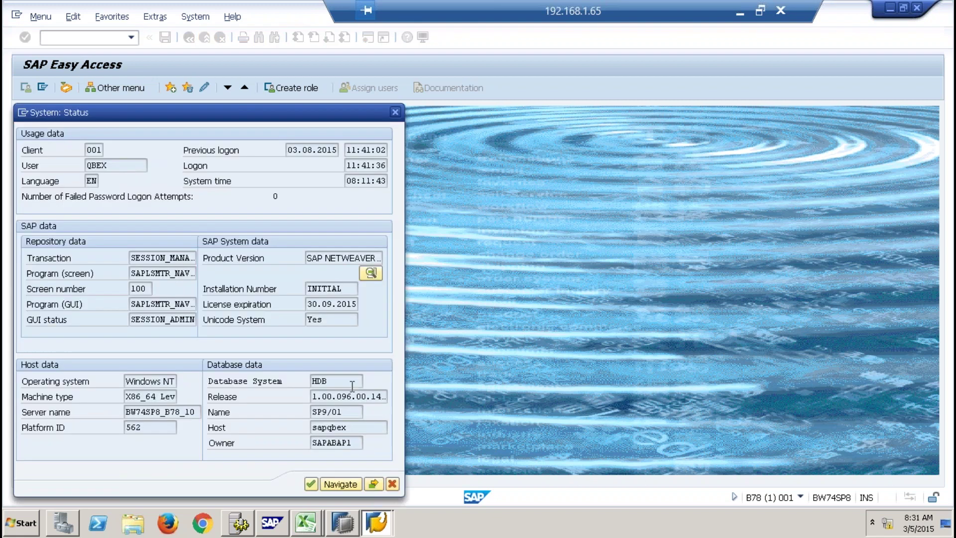
{"action": "left_click_drag", "start_coordinate": [352, 386], "coordinate": [279, 391]}
{"action": "left_click", "coordinate": [393, 484]}
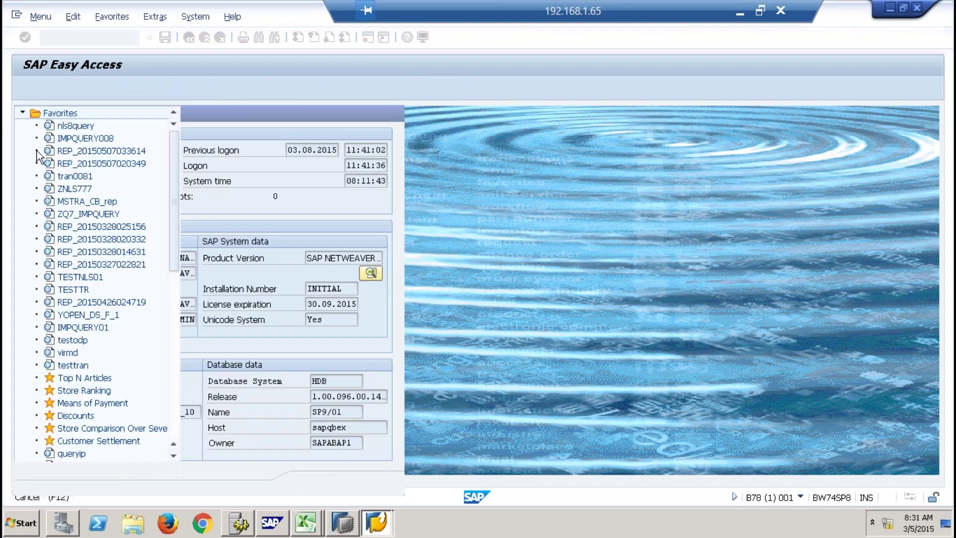
{"action": "type", "text": "rsa1"}
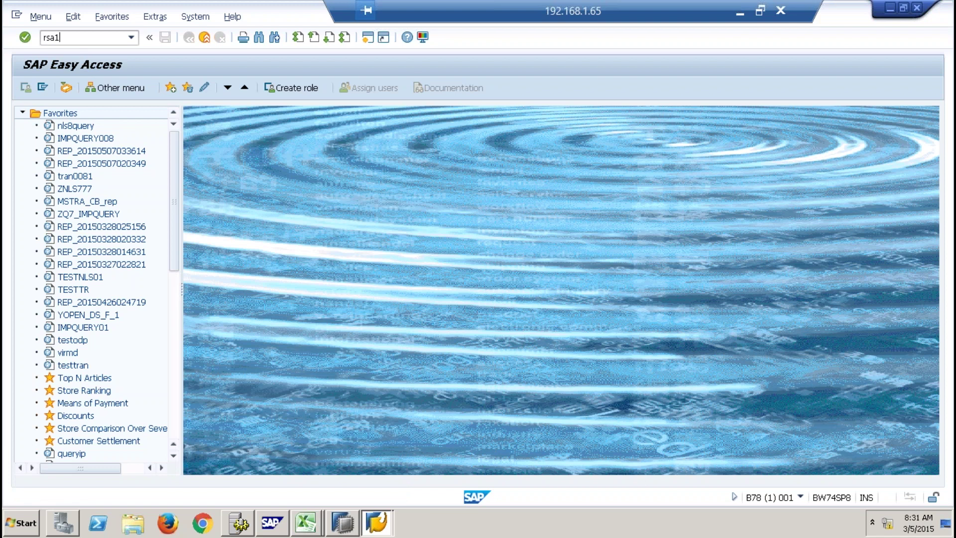
{"action": "key", "text": "Return"}
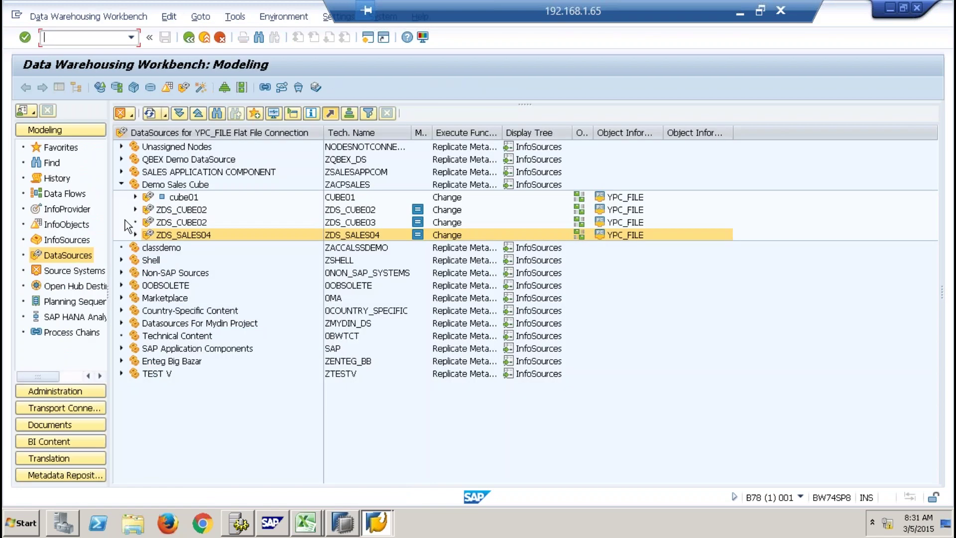
Open the Demo lookup transformation from RSA1 Favorites > Transformations and hide the object tree.
{"action": "left_click", "coordinate": [60, 147]}
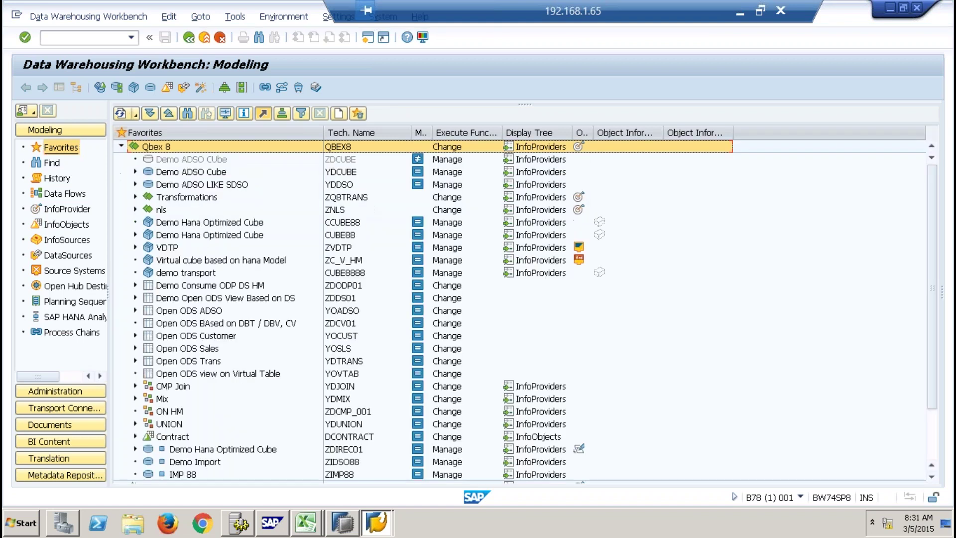
{"action": "left_click", "coordinate": [135, 197]}
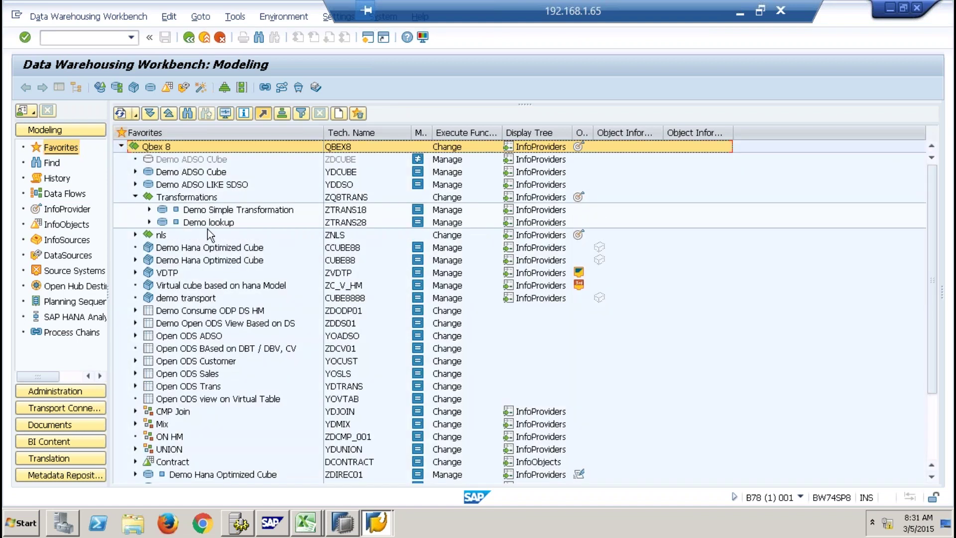
{"action": "left_click", "coordinate": [149, 210]}
{"action": "left_click", "coordinate": [150, 222]}
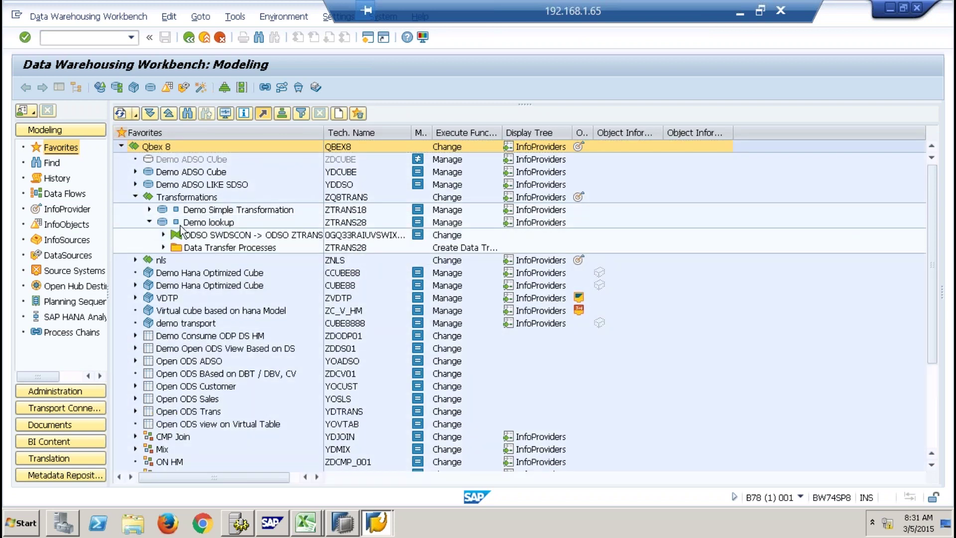
{"action": "double_click", "coordinate": [189, 234]}
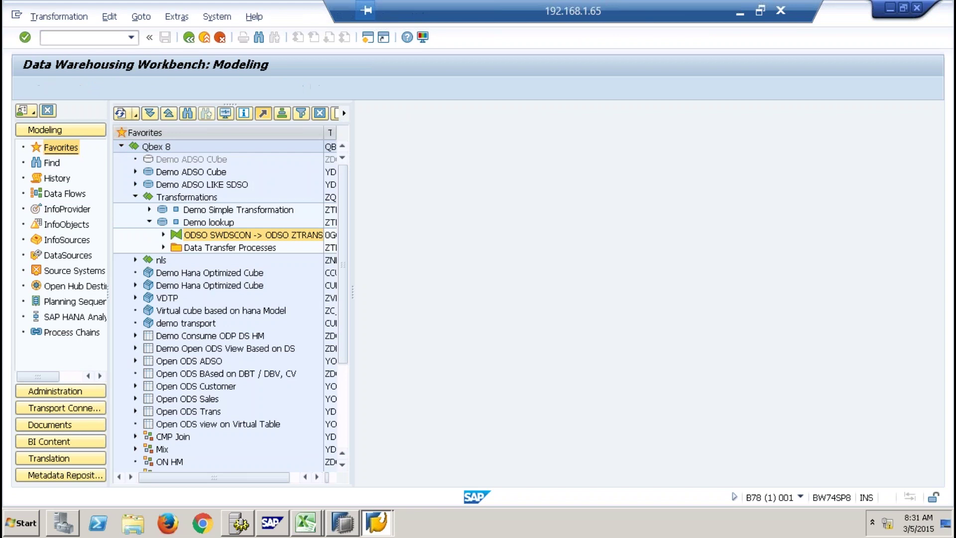
{"action": "left_click", "coordinate": [57, 88]}
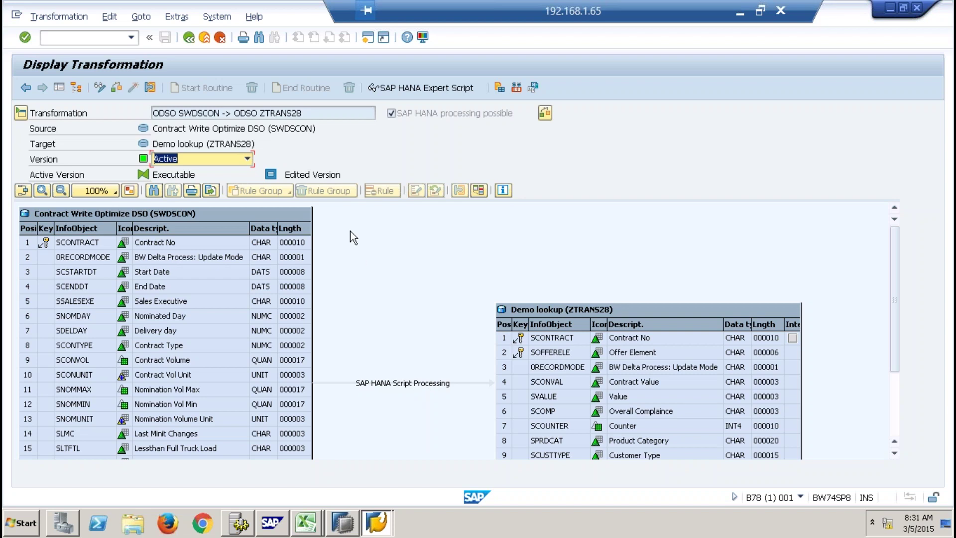
Display its SAP HANA expert script via Edit > Routines > SAP HANA Expert Script Display.
{"action": "left_click", "coordinate": [110, 17]}
{"action": "mouse_move", "coordinate": [139, 19]}
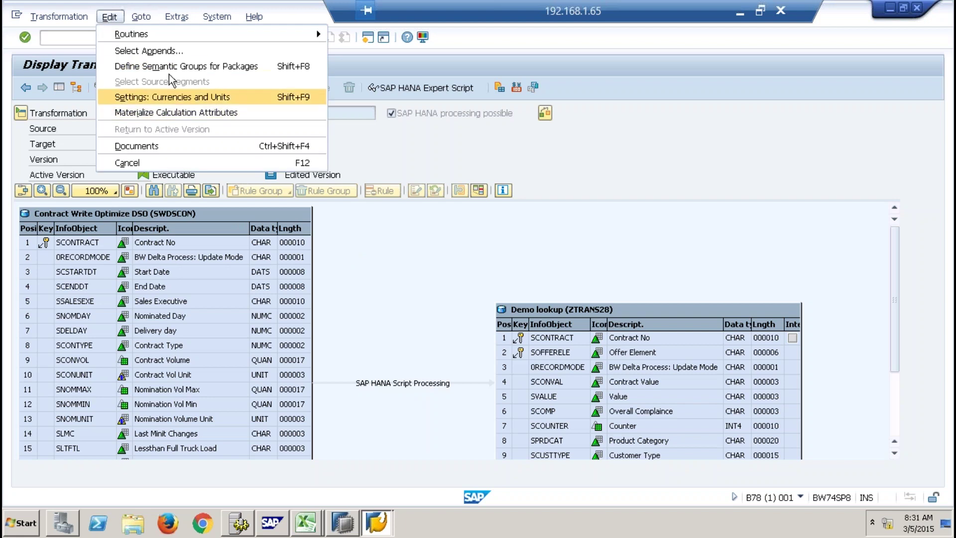
{"action": "mouse_move", "coordinate": [183, 37]}
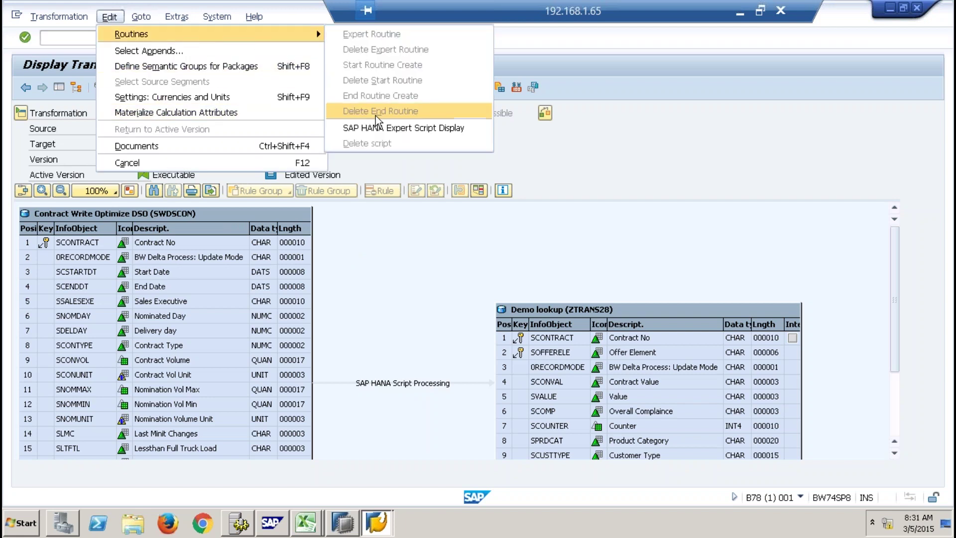
{"action": "left_click", "coordinate": [396, 138]}
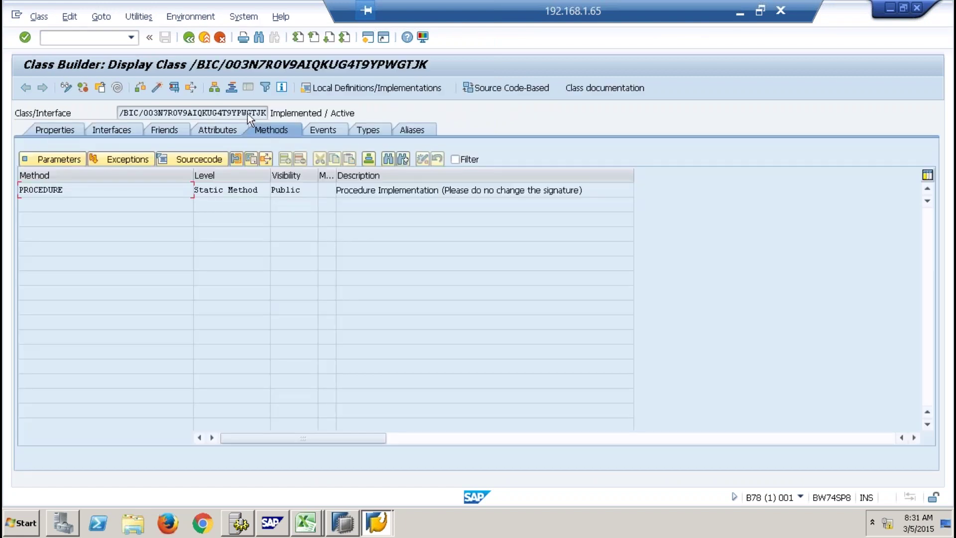
Compare the generated class name with the same class code open in HANA Studio.
{"action": "left_click_drag", "start_coordinate": [252, 113], "coordinate": [265, 112]}
{"action": "left_click", "coordinate": [342, 523]}
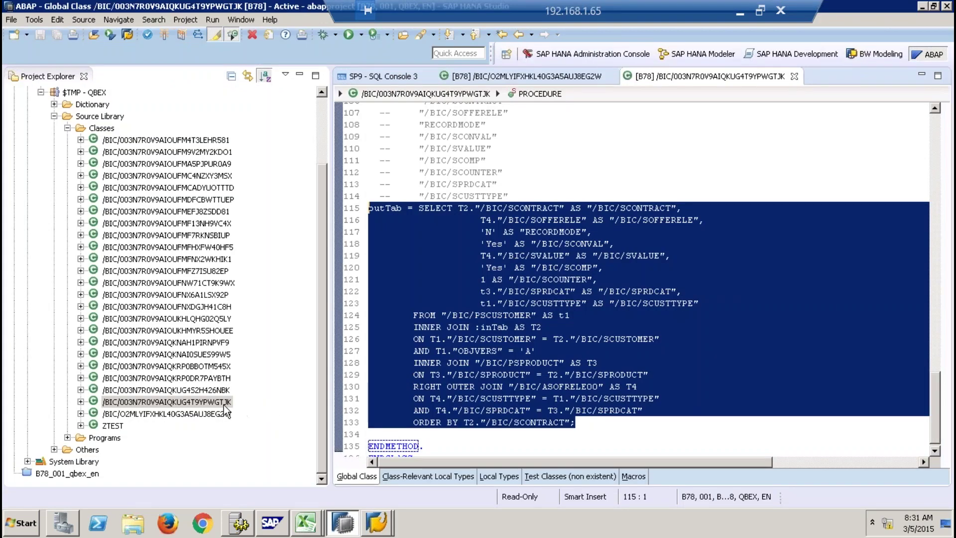
{"action": "left_click", "coordinate": [538, 356]}
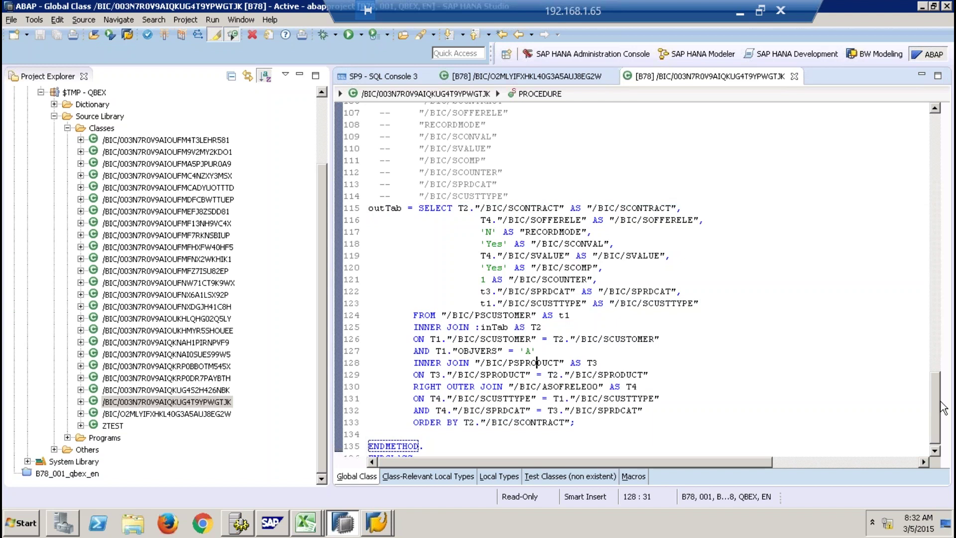
{"action": "key", "text": "alt+Tab"}
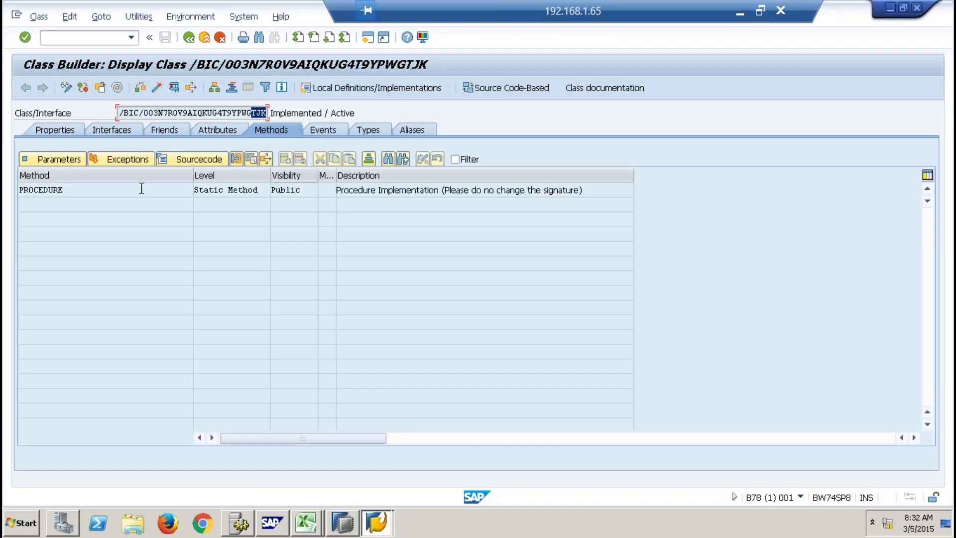
Open the PROCEDURE method source and scroll to its outTab SELECT join condition.
{"action": "left_click", "coordinate": [142, 188]}
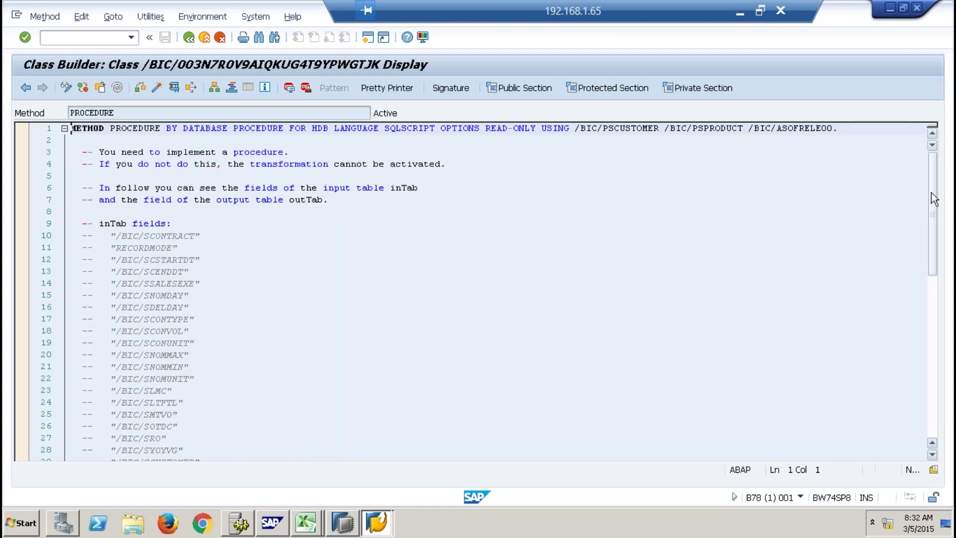
{"action": "left_click_drag", "start_coordinate": [930, 224], "coordinate": [927, 394]}
{"action": "left_click", "coordinate": [239, 343]}
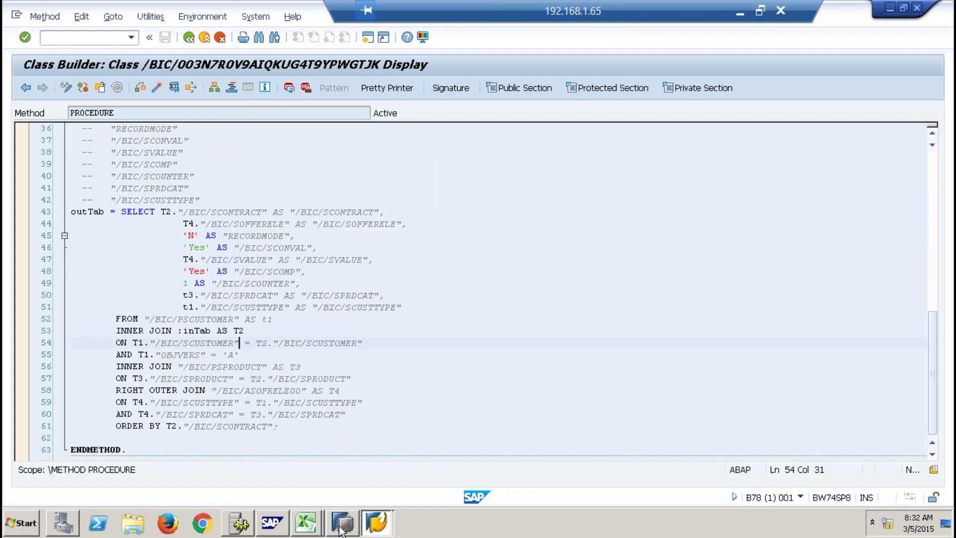
{"action": "left_click", "coordinate": [341, 522]}
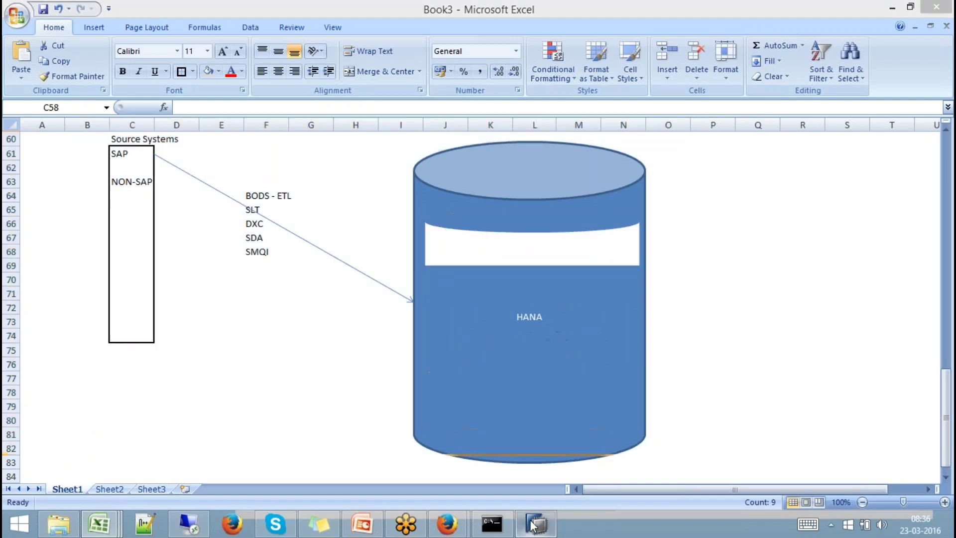
Trust the Eclipse Foundation certificate to finish installing, and choose No to postpone restarting HANA Studio.
{"action": "left_click", "coordinate": [548, 522]}
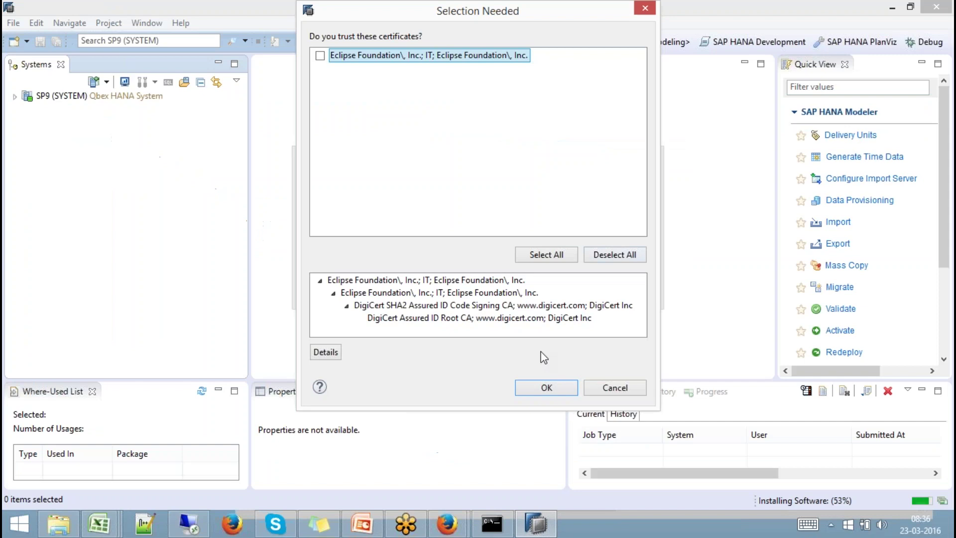
{"action": "left_click", "coordinate": [490, 293]}
{"action": "left_click", "coordinate": [320, 56]}
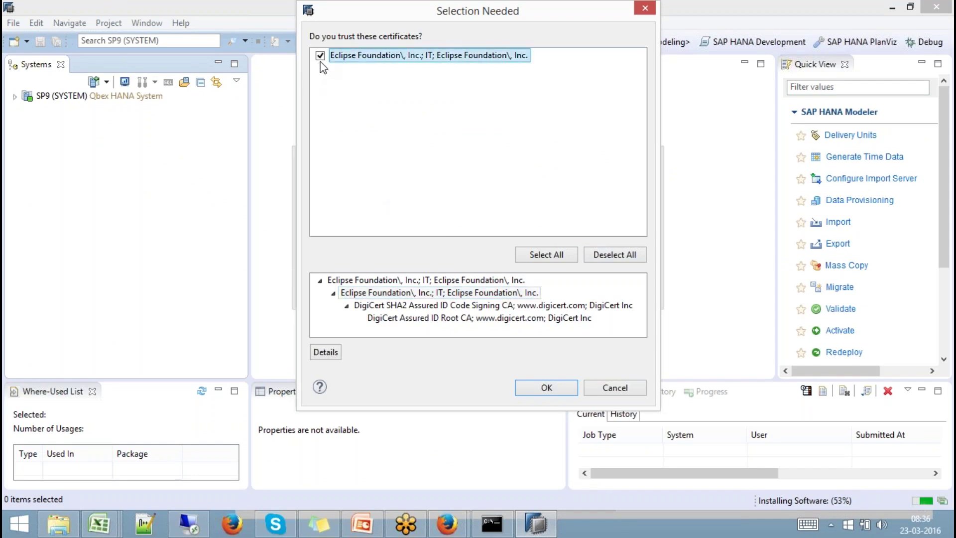
{"action": "left_click", "coordinate": [553, 391]}
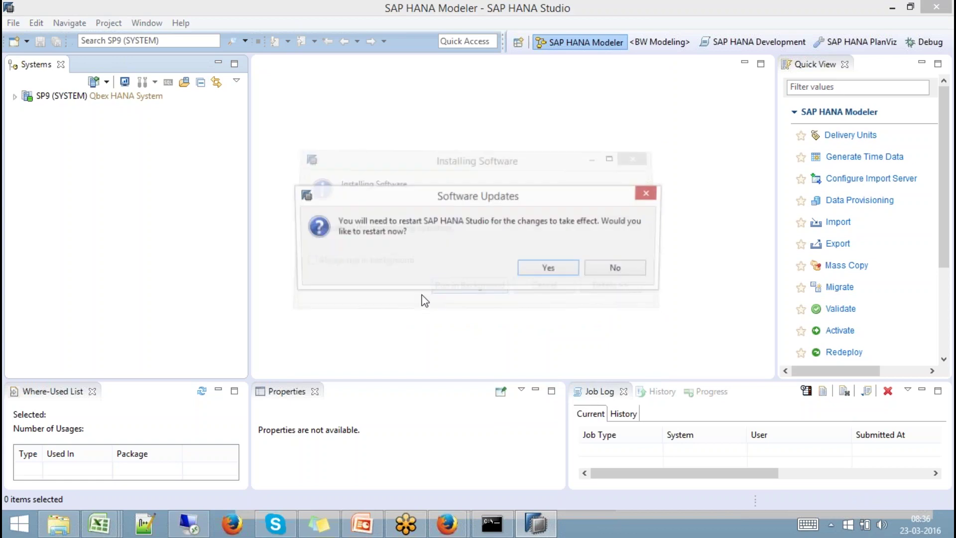
{"action": "left_click", "coordinate": [606, 269]}
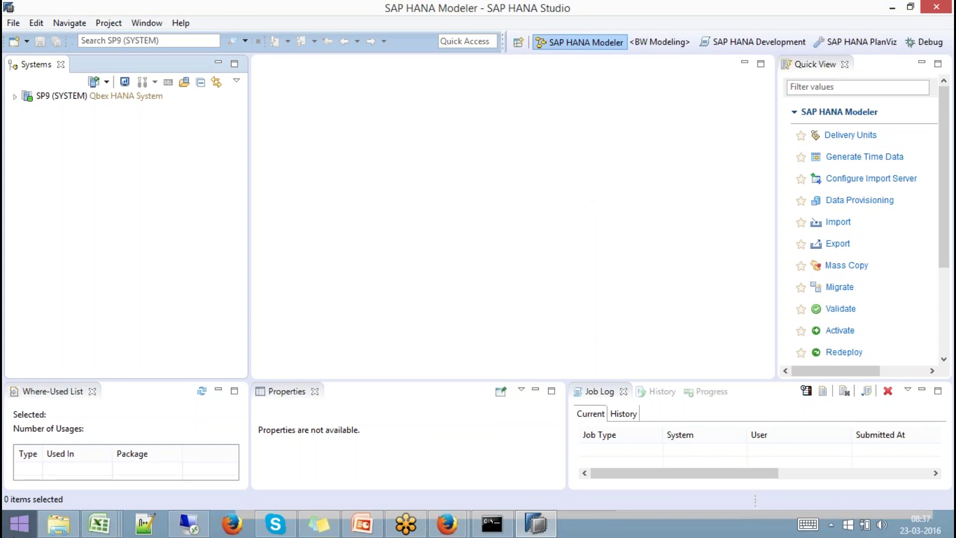
{"action": "left_click", "coordinate": [59, 524]}
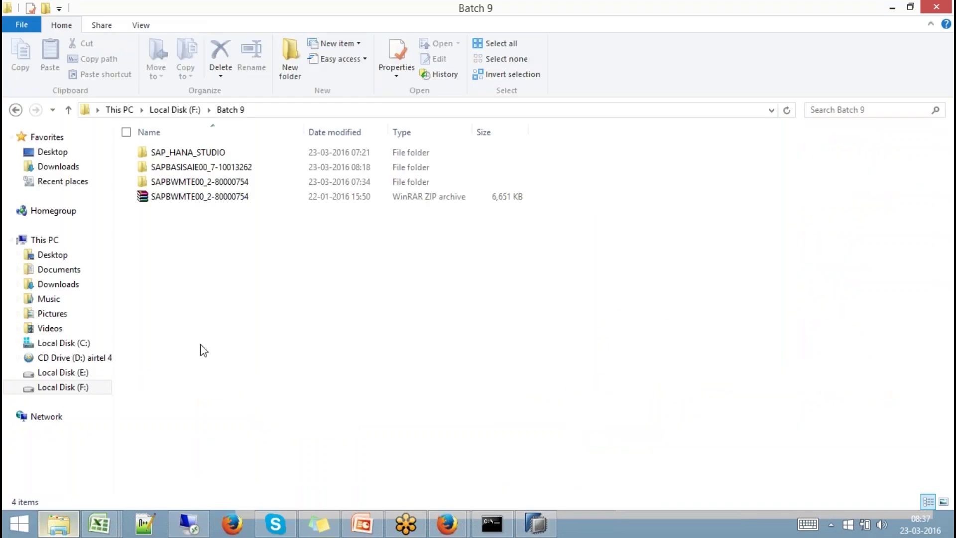
Browse F:\SAP GUI\50131526_6 into the BD_NW_7.0_Presentation_7.40 media's PRES1\NT folder.
{"action": "left_click", "coordinate": [184, 106]}
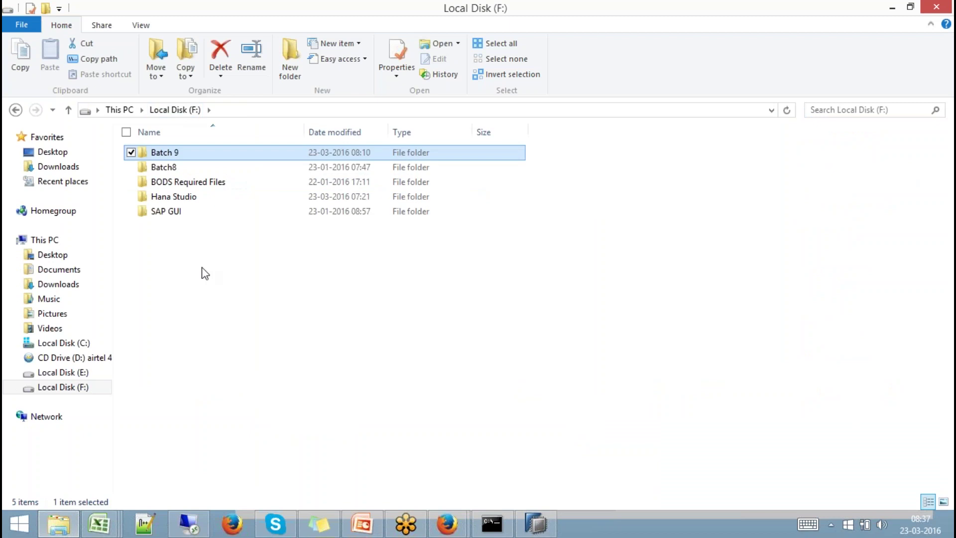
{"action": "double_click", "coordinate": [165, 211]}
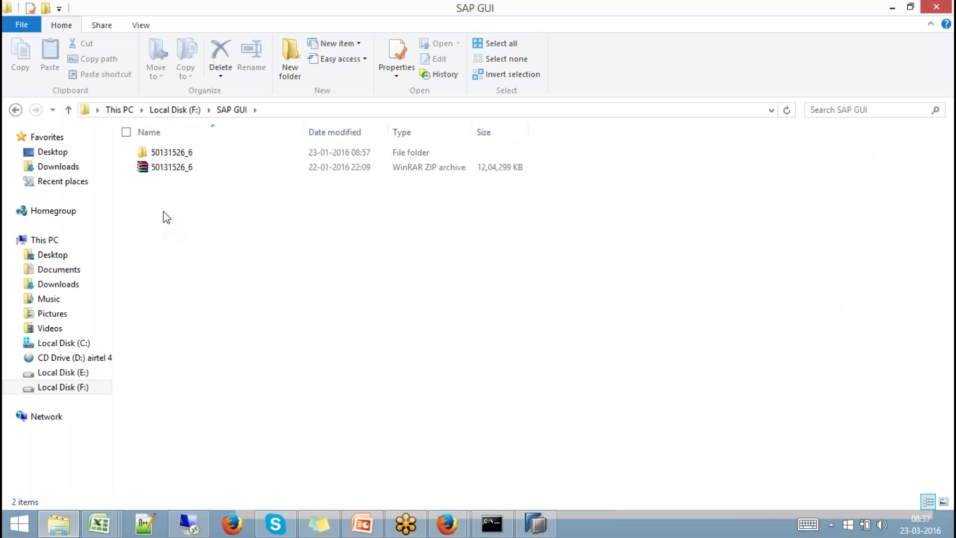
{"action": "double_click", "coordinate": [171, 153]}
{"action": "double_click", "coordinate": [218, 154]}
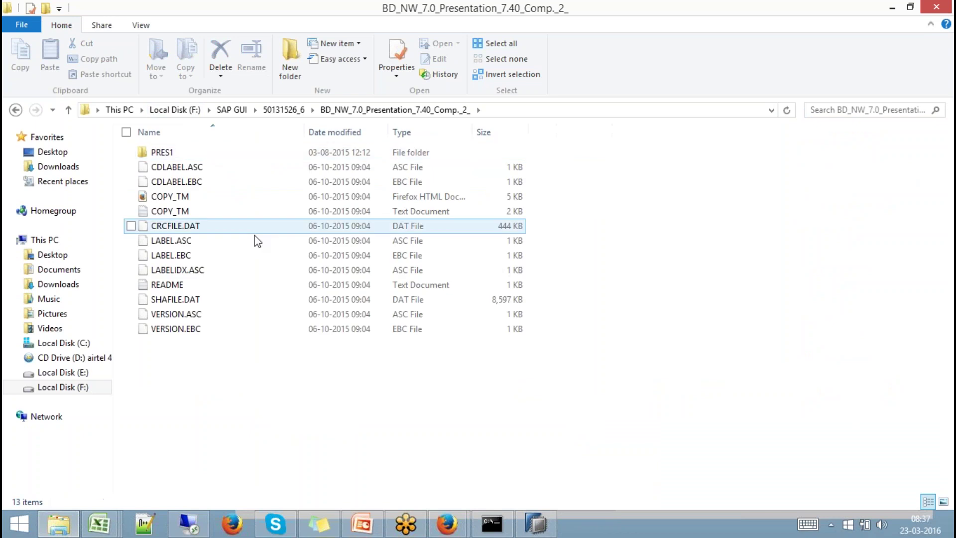
{"action": "double_click", "coordinate": [170, 154]}
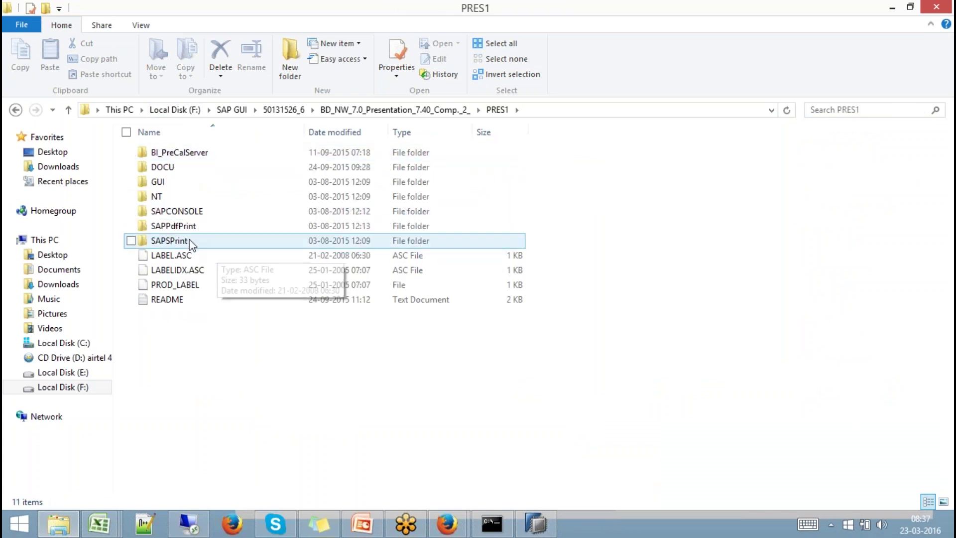
{"action": "double_click", "coordinate": [170, 197]}
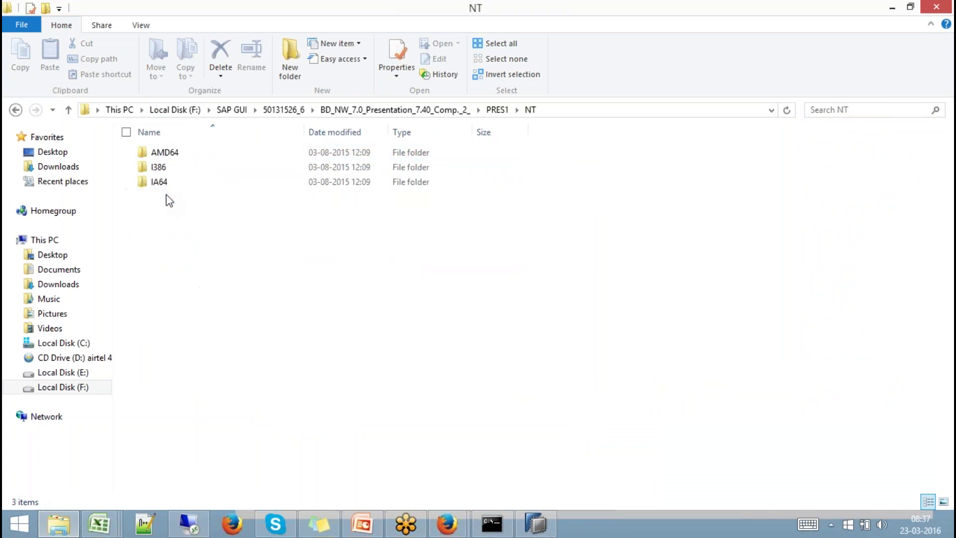
Go back and open PRES1\GUI\WINDOWS\WIN32, then launch the SetupAll installer.
{"action": "left_click", "coordinate": [379, 110]}
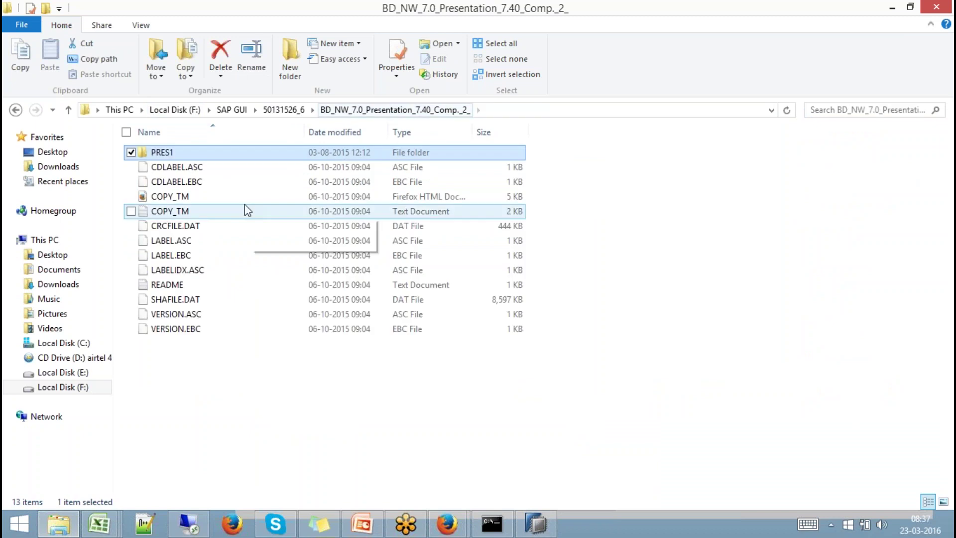
{"action": "double_click", "coordinate": [149, 152]}
{"action": "double_click", "coordinate": [178, 184]}
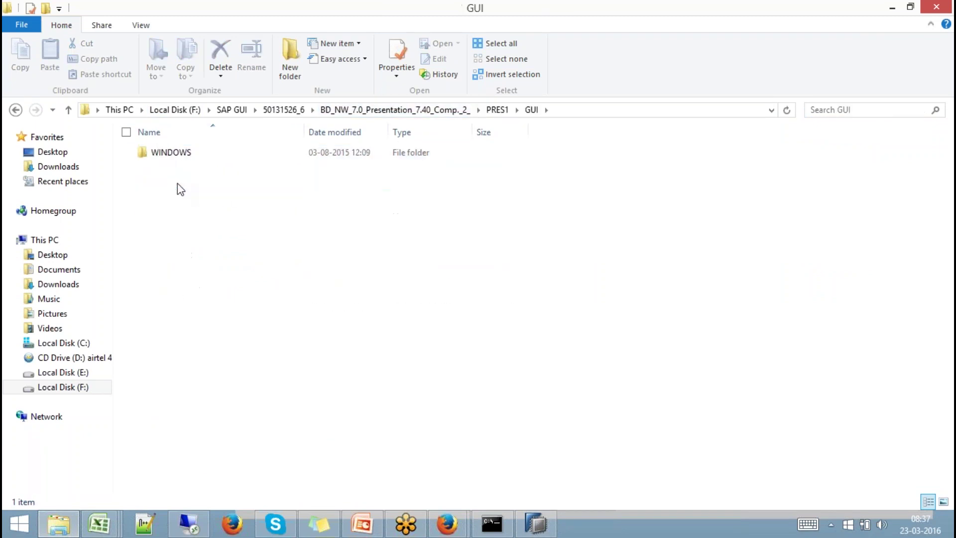
{"action": "double_click", "coordinate": [174, 155]}
{"action": "double_click", "coordinate": [171, 154]}
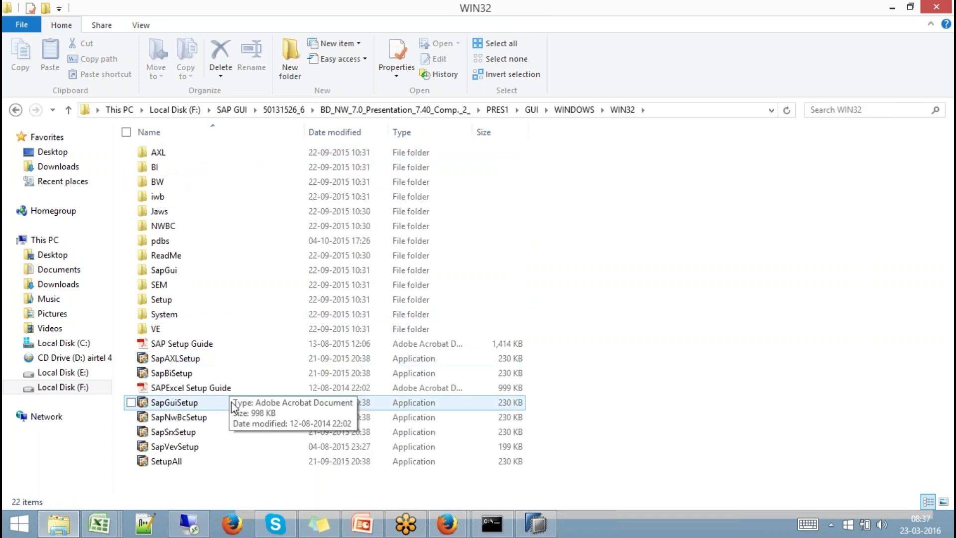
{"action": "left_click", "coordinate": [169, 460]}
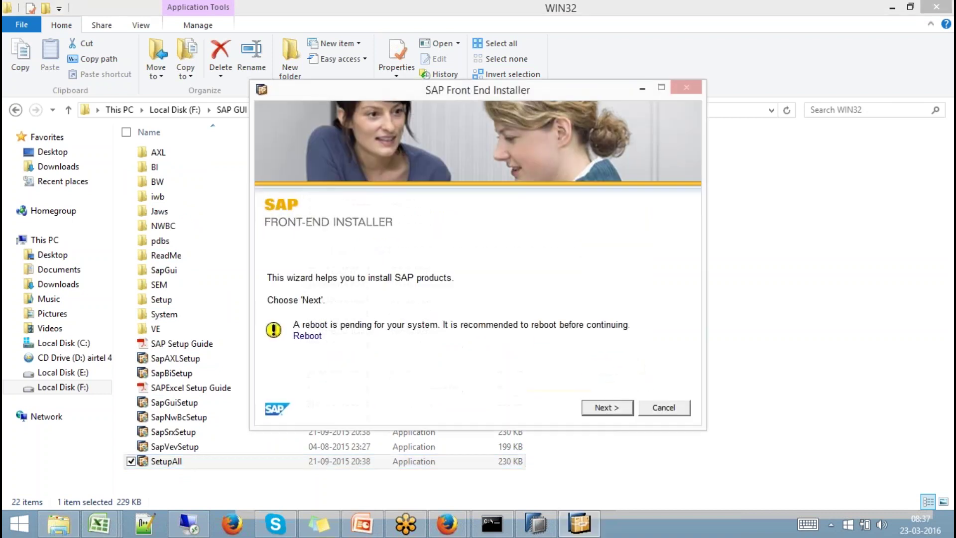
Select all components including SAP NetWeaver Business Client 5.0, accept the default paths, and start installing.
{"action": "left_click", "coordinate": [605, 409]}
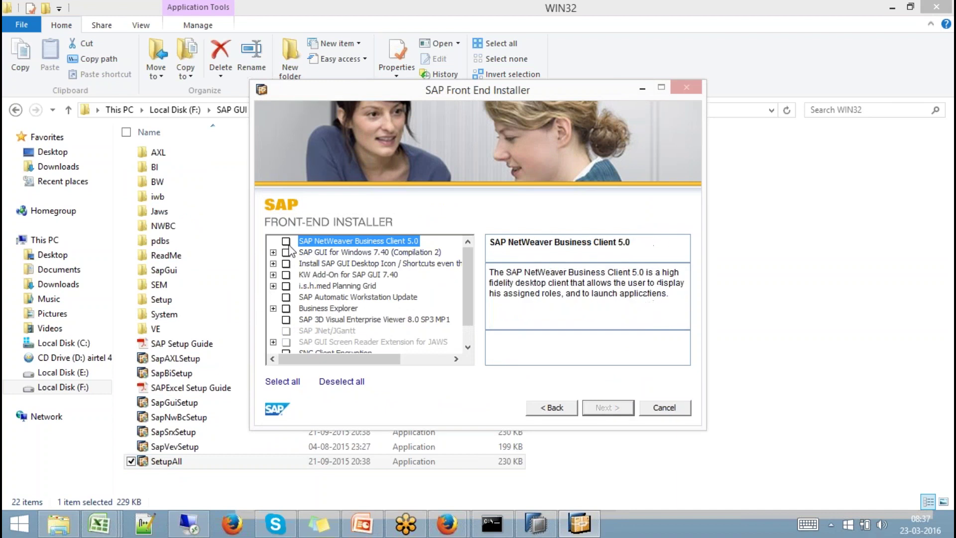
{"action": "left_click", "coordinate": [285, 241]}
{"action": "left_click", "coordinate": [283, 382]}
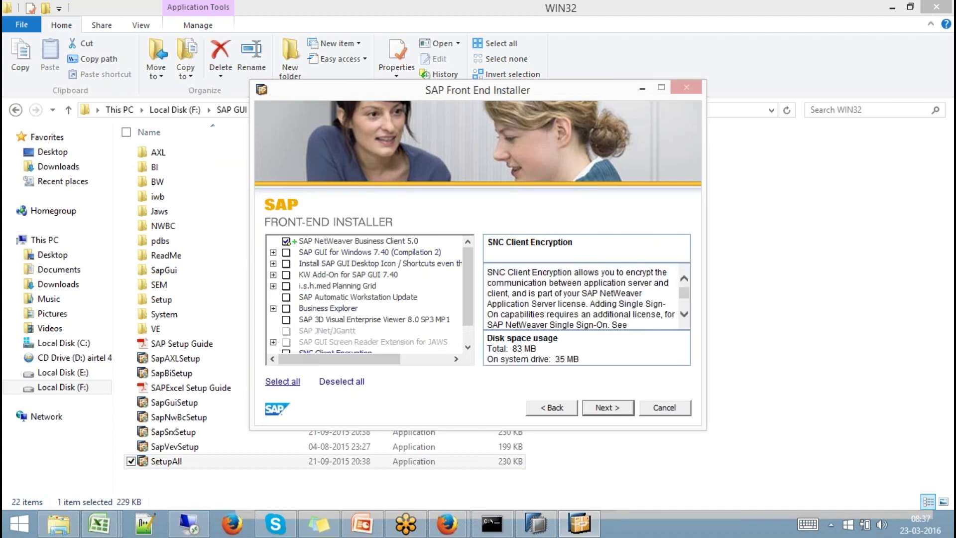
{"action": "left_click", "coordinate": [616, 409]}
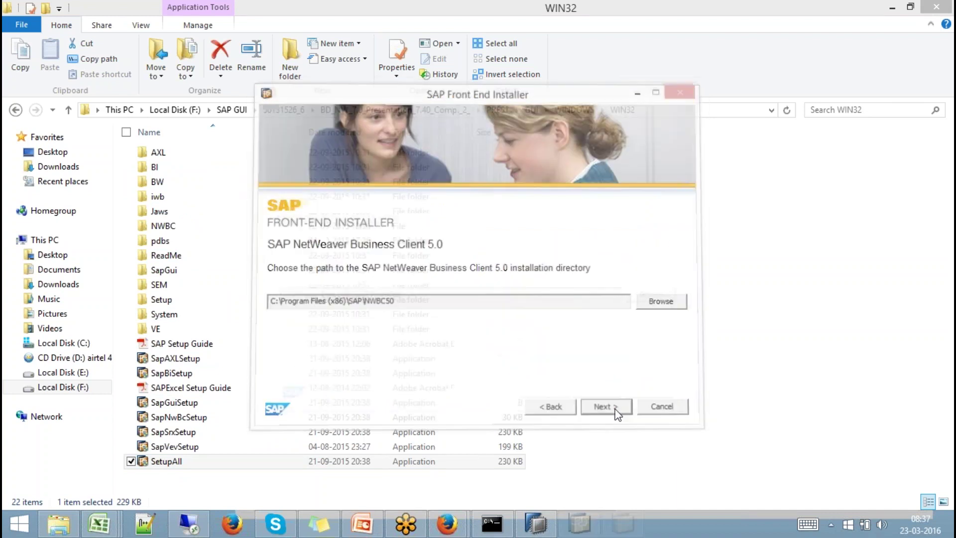
{"action": "left_click", "coordinate": [616, 410]}
{"action": "left_click", "coordinate": [616, 410]}
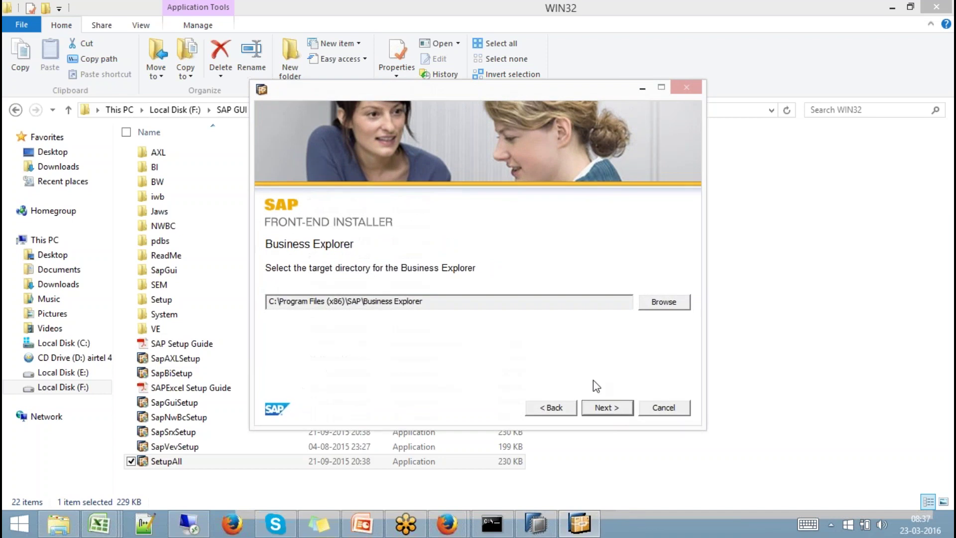
{"action": "left_click", "coordinate": [608, 407]}
{"action": "left_click", "coordinate": [605, 406]}
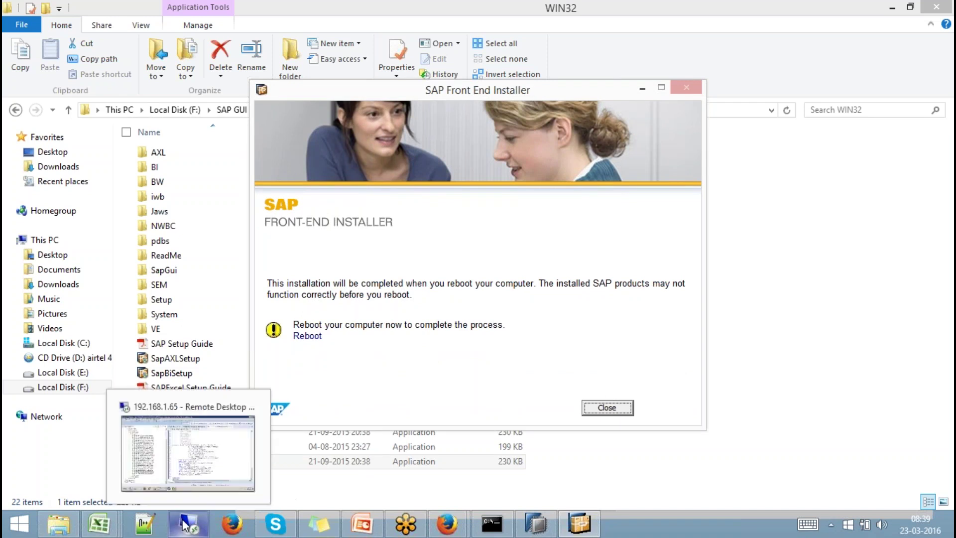
After the installation finishes, return to the remote desktop session showing the outTab SELECT code.
{"action": "left_click", "coordinate": [185, 524]}
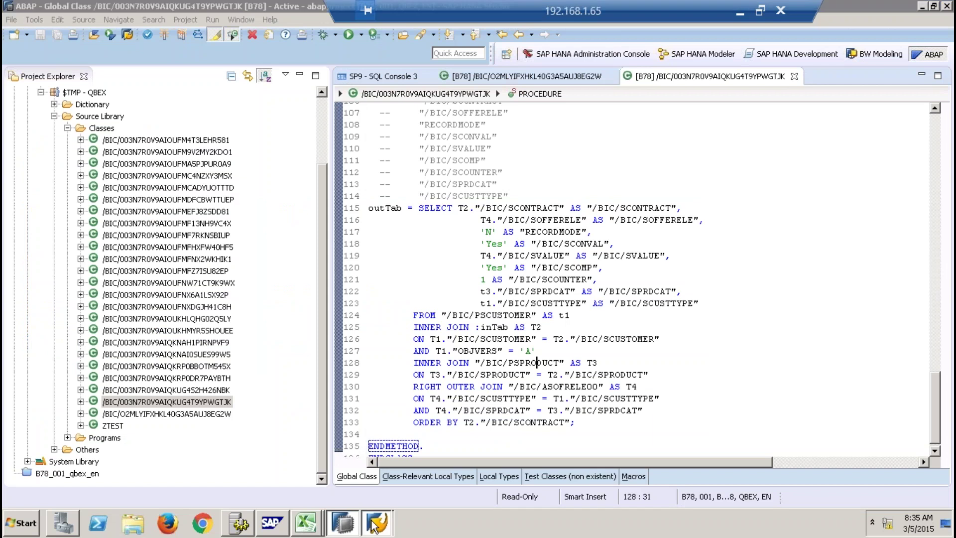
Open RSA1 and browse Shell InfoArea > Virtual Layer, selecting SISDSCOMP, SMPDSCOMP and PPPPPPP.
{"action": "mouse_move", "coordinate": [374, 523]}
{"action": "left_click", "coordinate": [390, 499]}
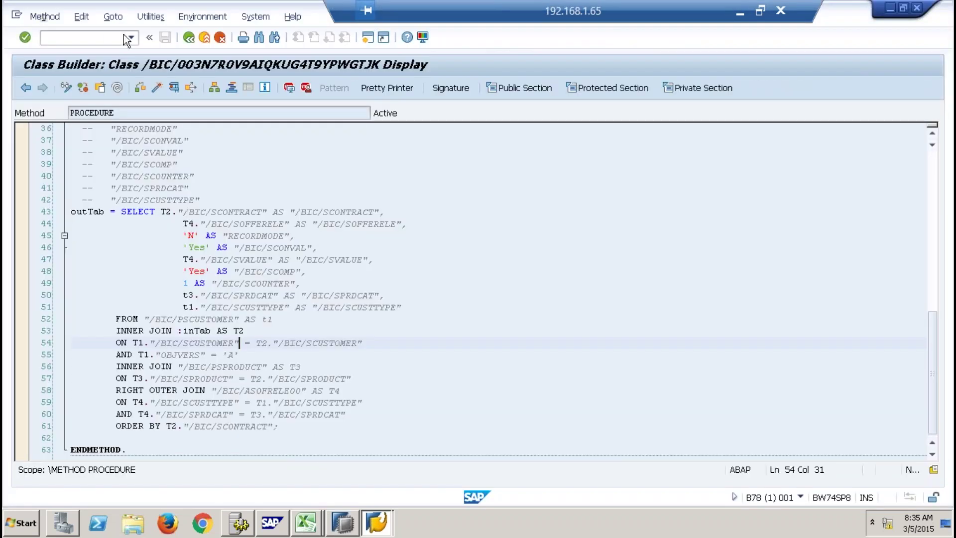
{"action": "type", "text": "/nrsa1"}
{"action": "key", "text": "Return"}
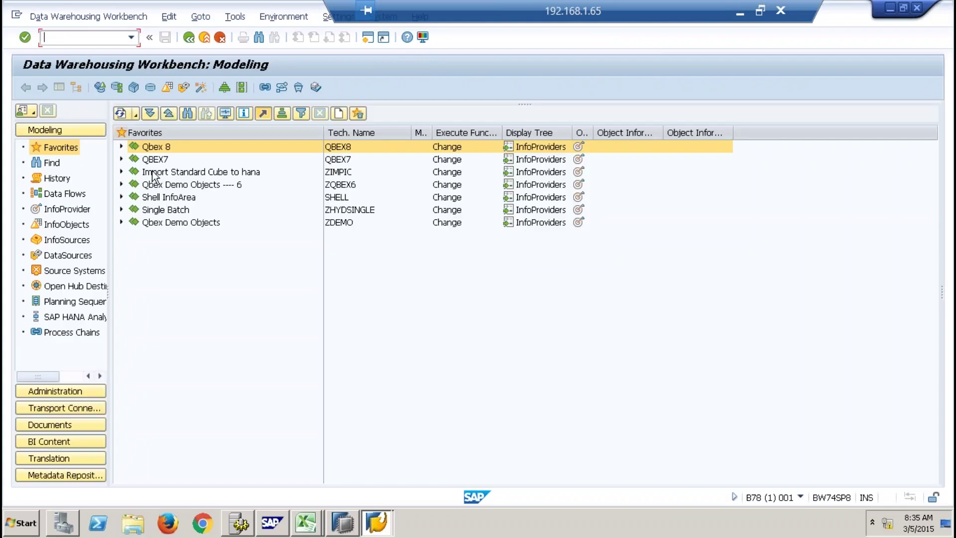
{"action": "left_click", "coordinate": [121, 197]}
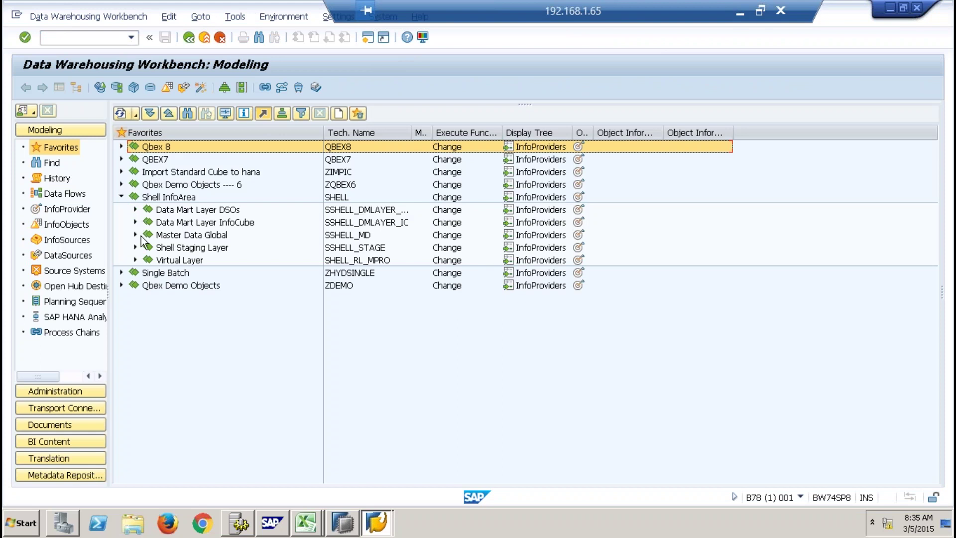
{"action": "left_click", "coordinate": [135, 260]}
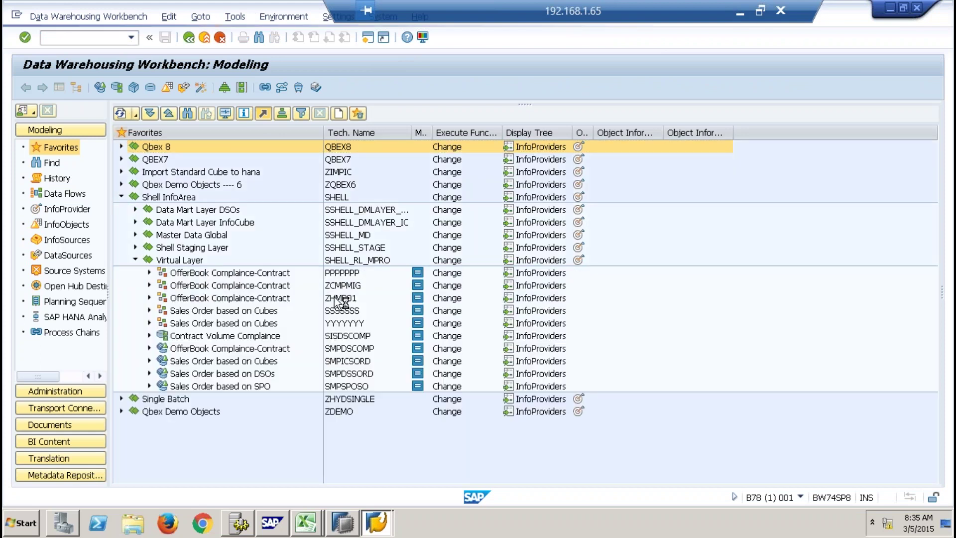
{"action": "left_click", "coordinate": [346, 336]}
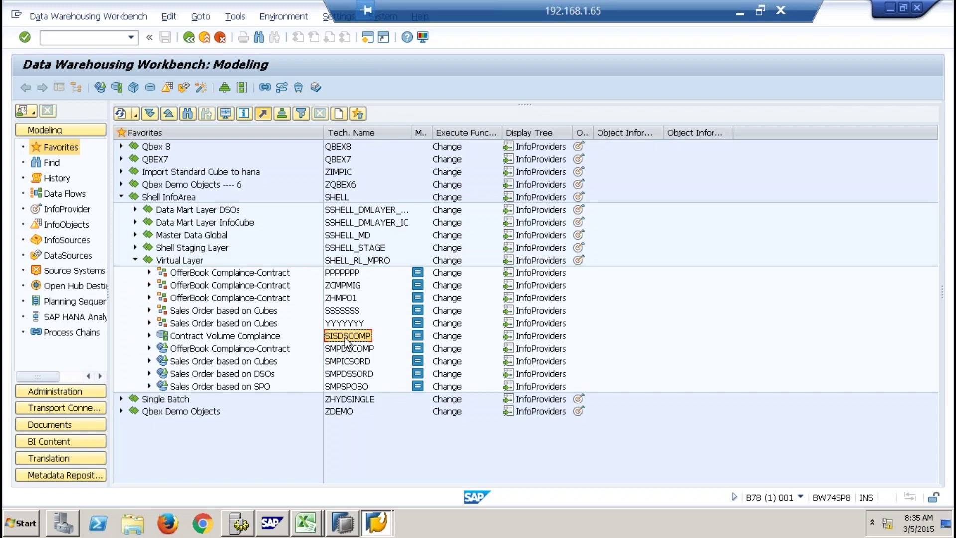
{"action": "left_click", "coordinate": [349, 349]}
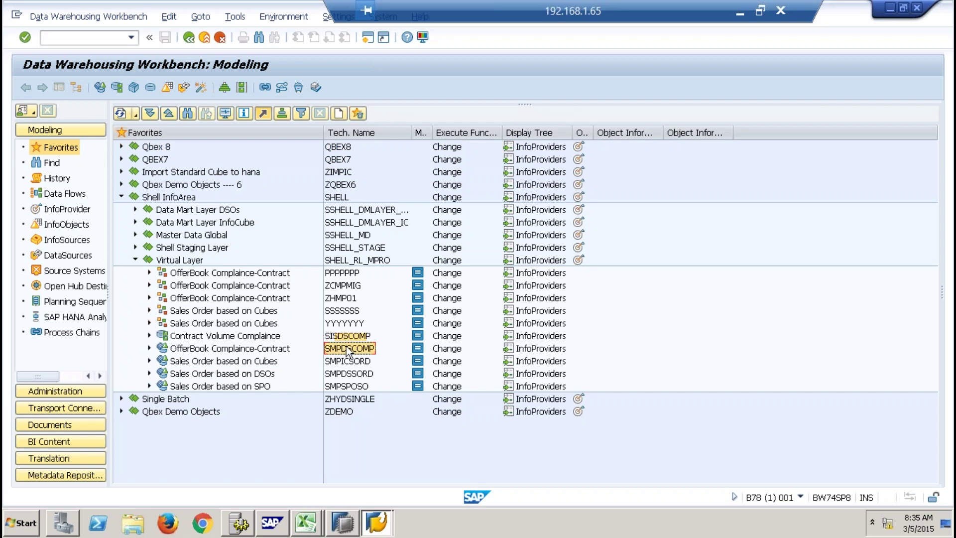
{"action": "left_click", "coordinate": [341, 276]}
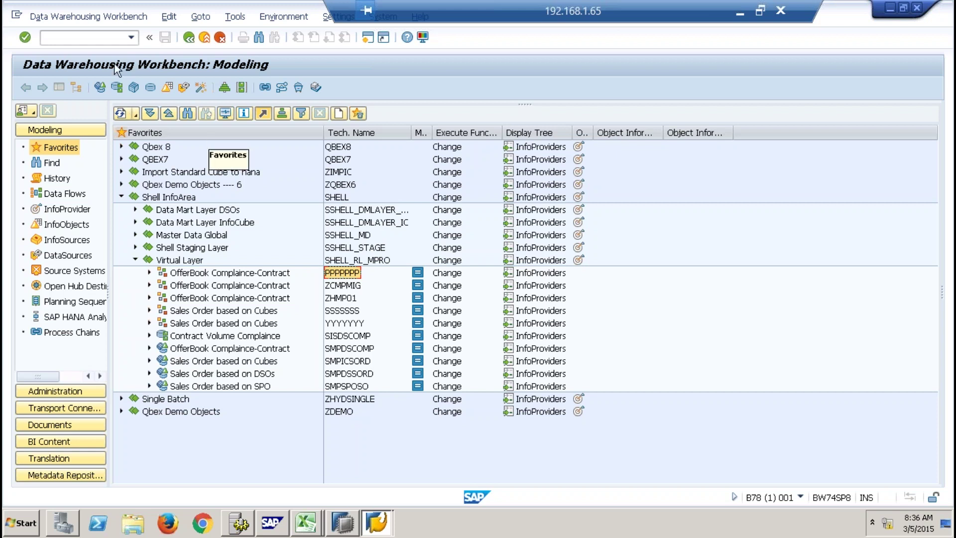
Go to the ABAP Editor with /nse38 and enter 'rs' as the program name.
{"action": "left_click", "coordinate": [104, 39]}
{"action": "type", "text": "/nse38"}
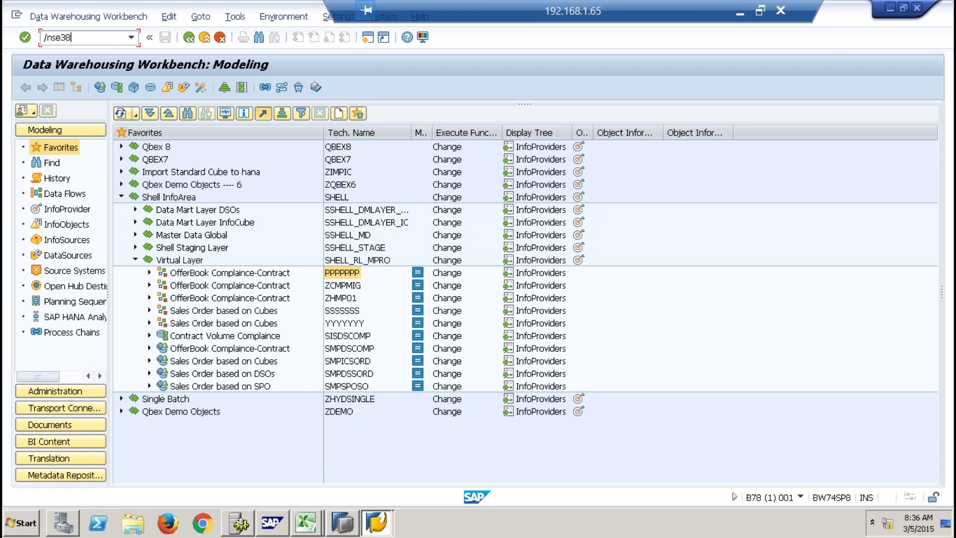
{"action": "key", "text": "Return"}
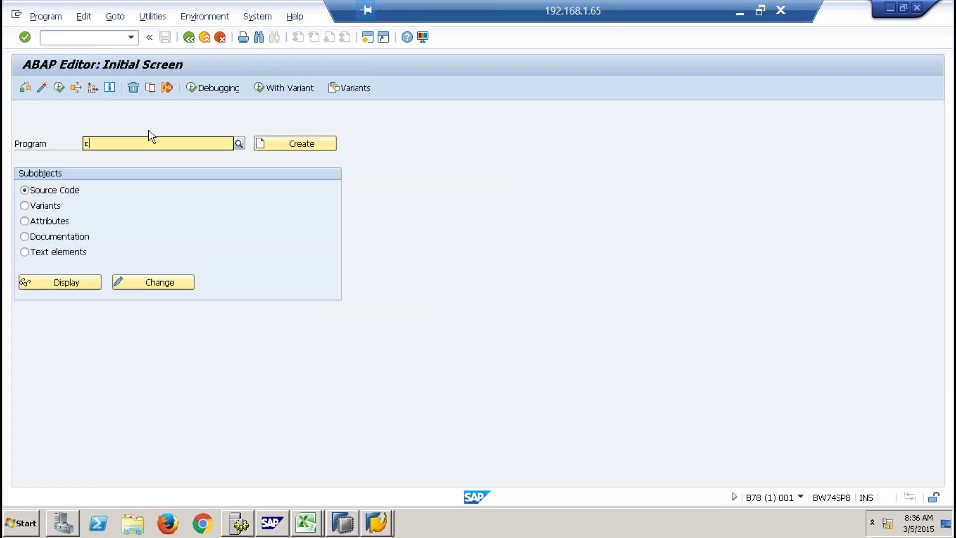
{"action": "type", "text": "rs"}
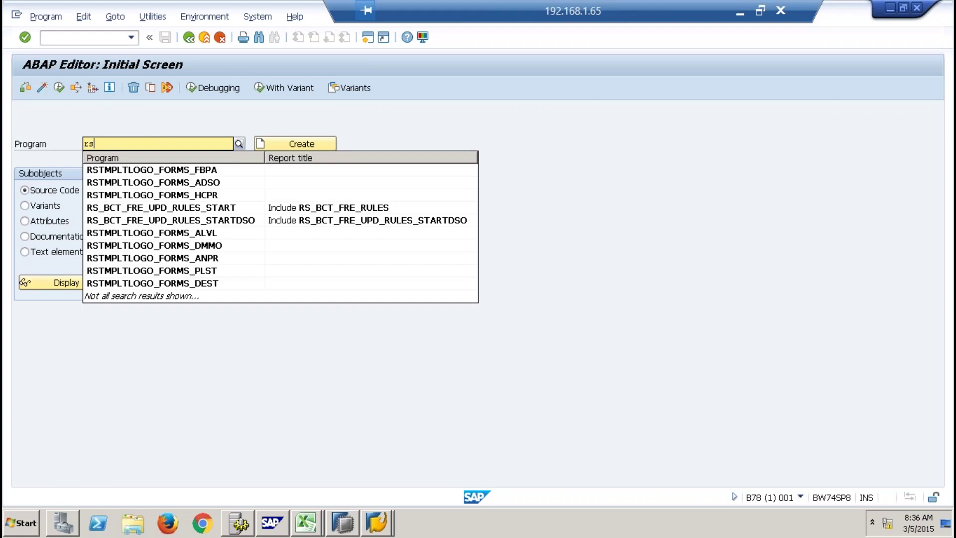
{"action": "left_click", "coordinate": [569, 113]}
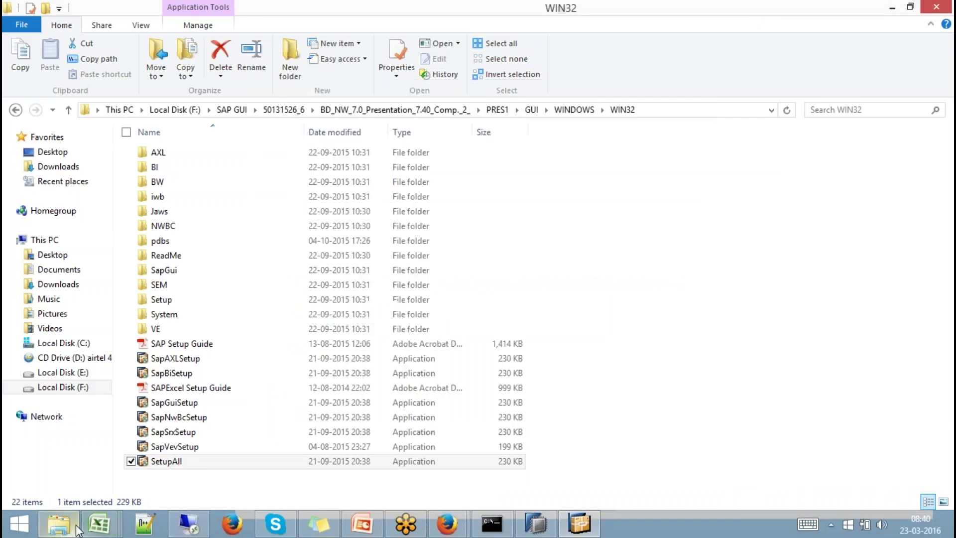
Browse Local Disk (E:) through Files from OLD System and Open SAP to Hana Class Decks > BW Powered by HANA.
{"action": "left_click", "coordinate": [59, 528]}
{"action": "left_click", "coordinate": [59, 529]}
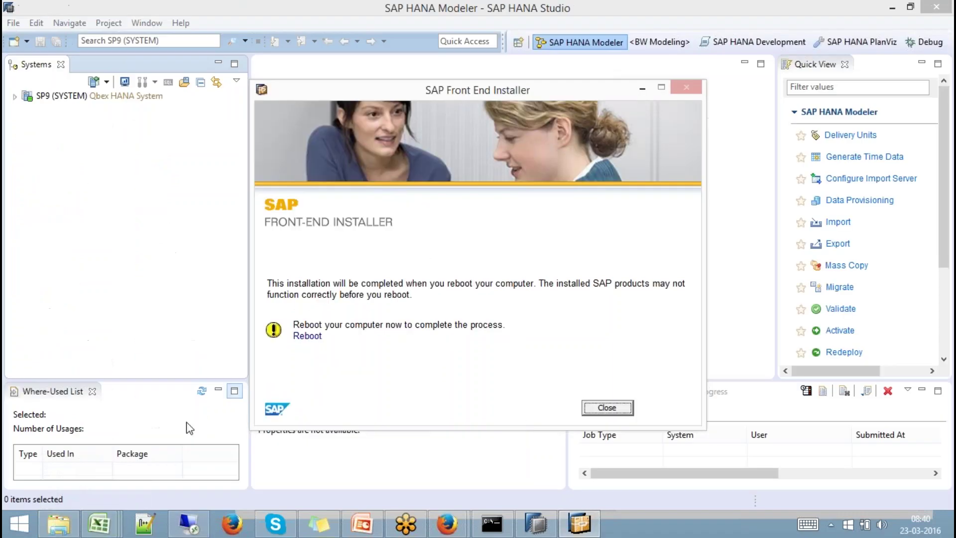
{"action": "left_click", "coordinate": [59, 527]}
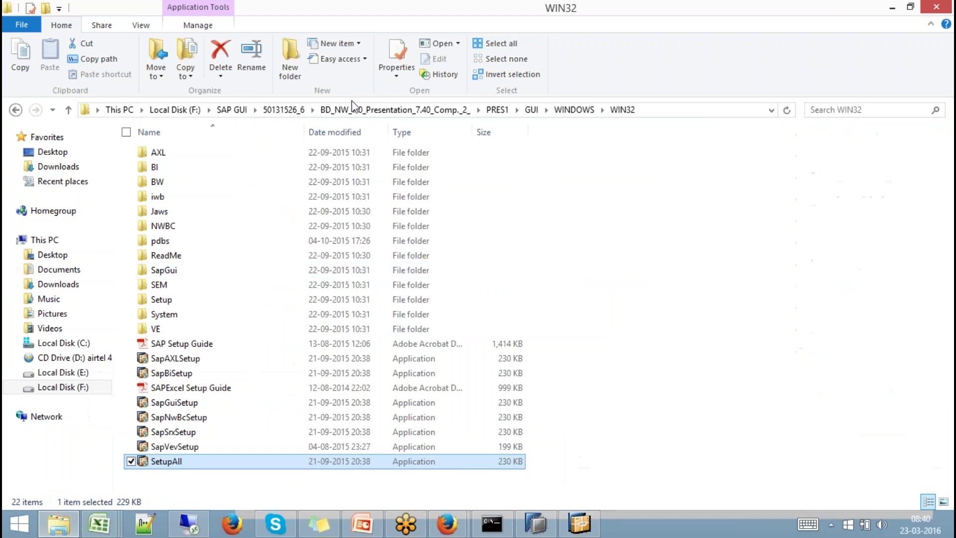
{"action": "left_click", "coordinate": [68, 373]}
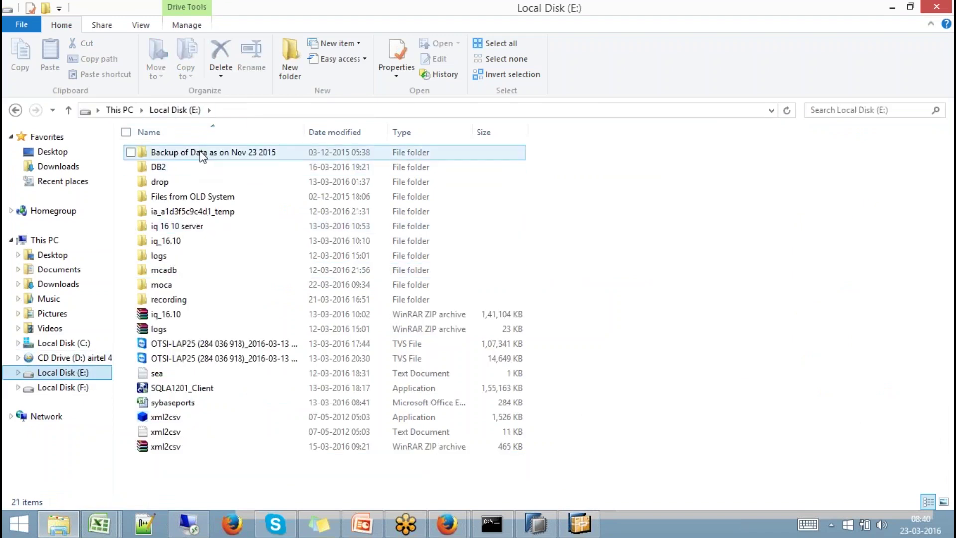
{"action": "double_click", "coordinate": [196, 199]}
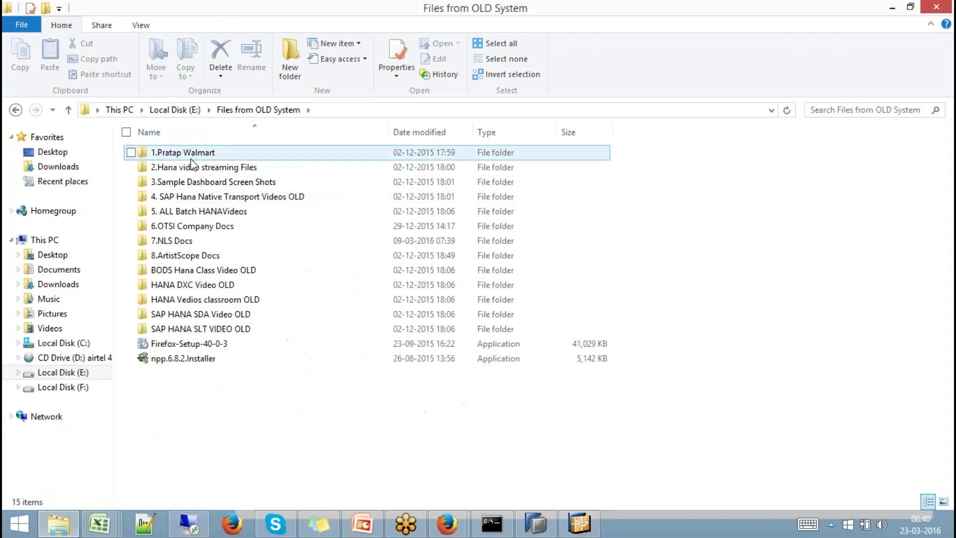
{"action": "double_click", "coordinate": [194, 153]}
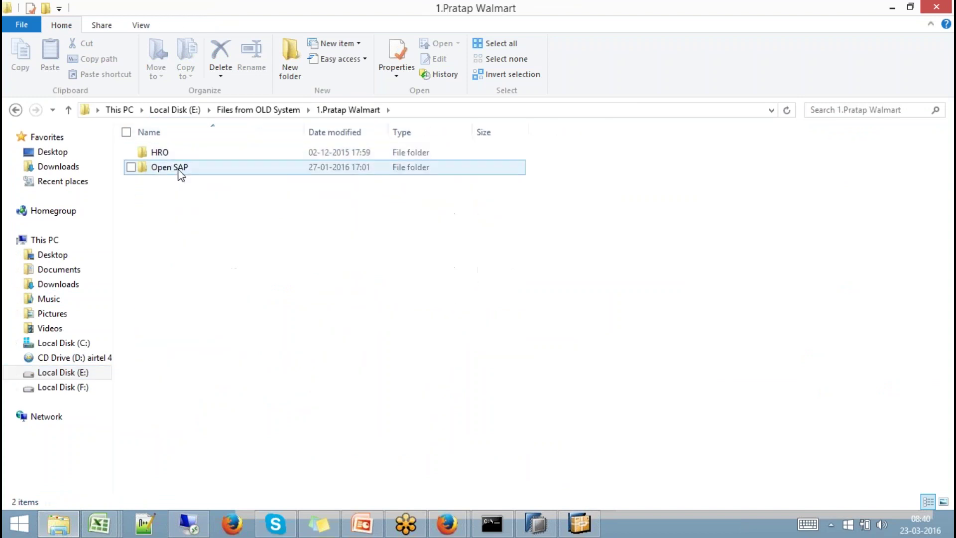
{"action": "double_click", "coordinate": [177, 168]}
{"action": "left_click", "coordinate": [177, 167]}
{"action": "double_click", "coordinate": [177, 167]}
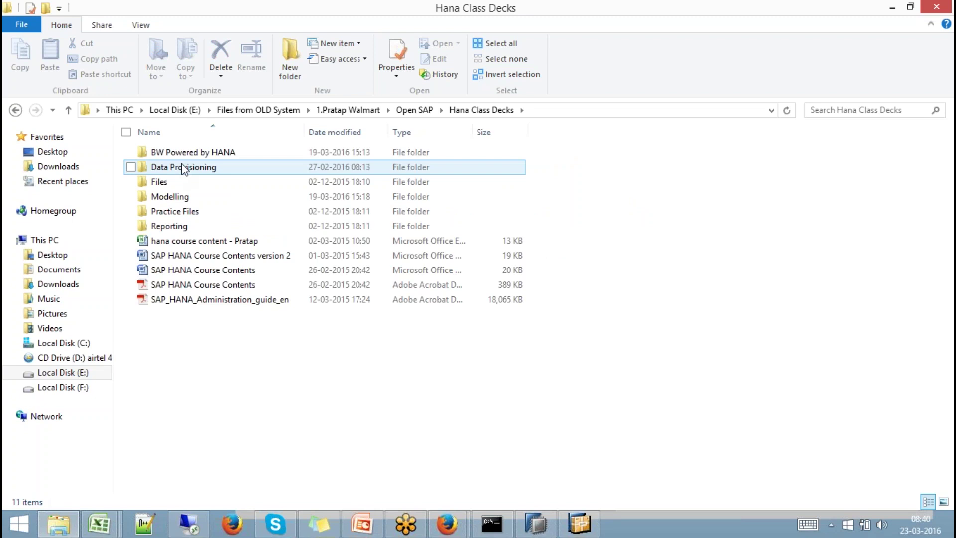
{"action": "double_click", "coordinate": [206, 158]}
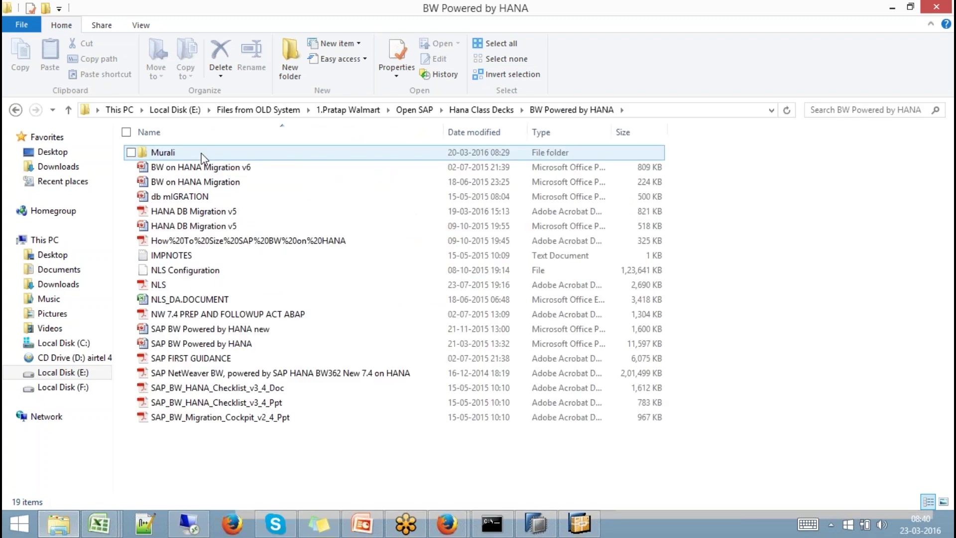
{"action": "left_click", "coordinate": [231, 167]}
Open HANA DB Migration v5.pdf in Adobe Acrobat Reader.
{"action": "left_click", "coordinate": [219, 213]}
{"action": "double_click", "coordinate": [218, 213]}
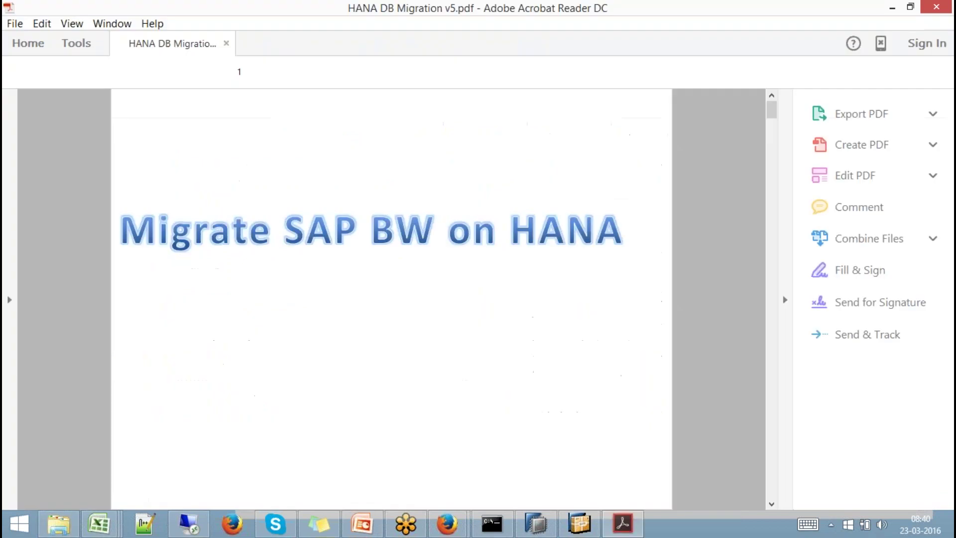
{"action": "scroll", "coordinate": [776, 495], "scroll_direction": "down", "scroll_amount": 10}
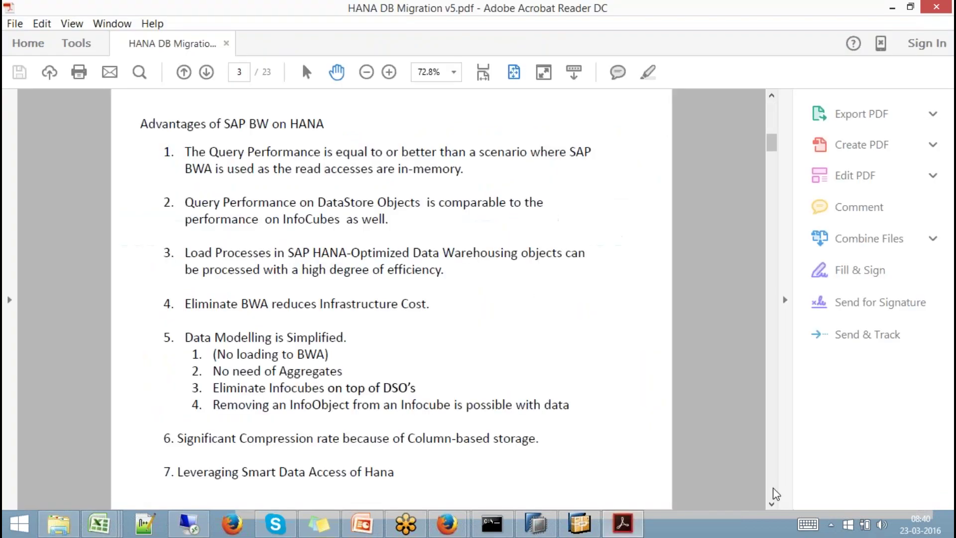
{"action": "scroll", "coordinate": [391, 298], "scroll_direction": "down", "scroll_amount": 10}
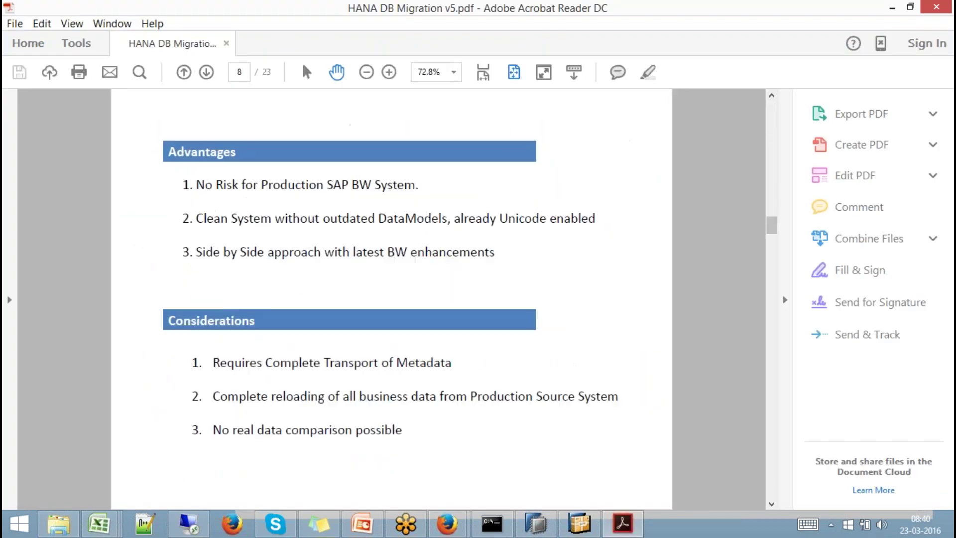
{"action": "scroll", "coordinate": [773, 237], "scroll_direction": "down", "scroll_amount": 10}
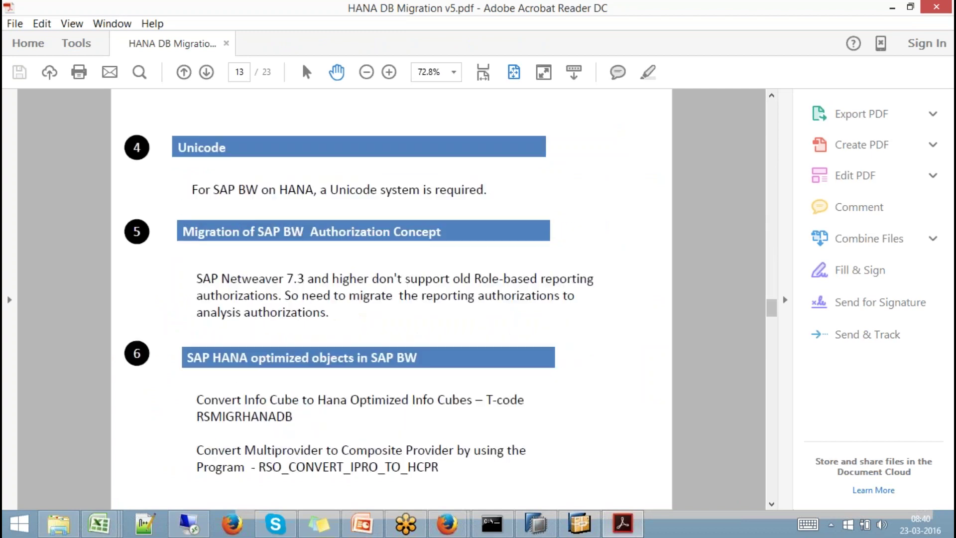
{"action": "scroll", "coordinate": [772, 237], "scroll_direction": "up", "scroll_amount": 3}
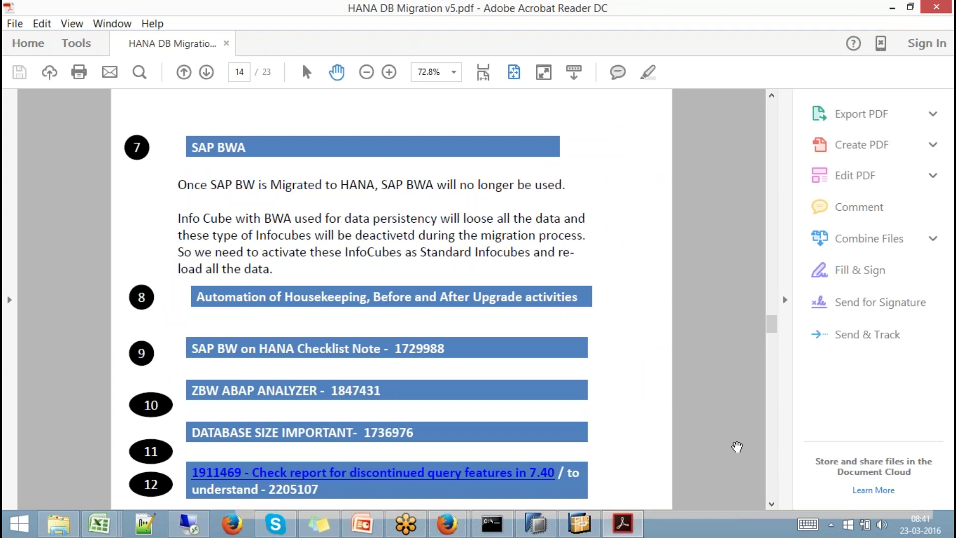
On page 22, select the program name RSO_CONVERT_IPRO_TO_HCPR.
{"action": "scroll", "coordinate": [772, 324], "scroll_direction": "down", "scroll_amount": 8}
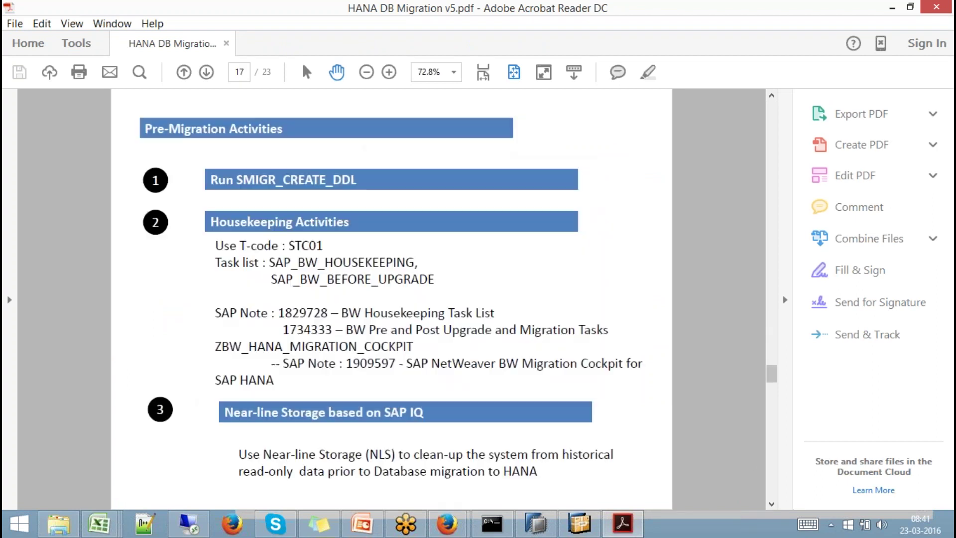
{"action": "scroll", "coordinate": [391, 299], "scroll_direction": "down", "scroll_amount": 6}
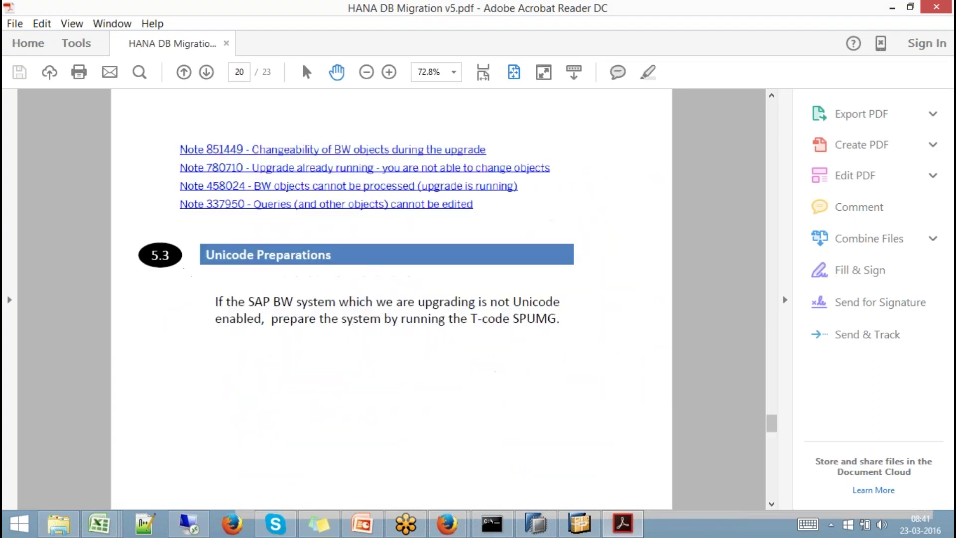
{"action": "scroll", "coordinate": [391, 299], "scroll_direction": "down", "scroll_amount": 2}
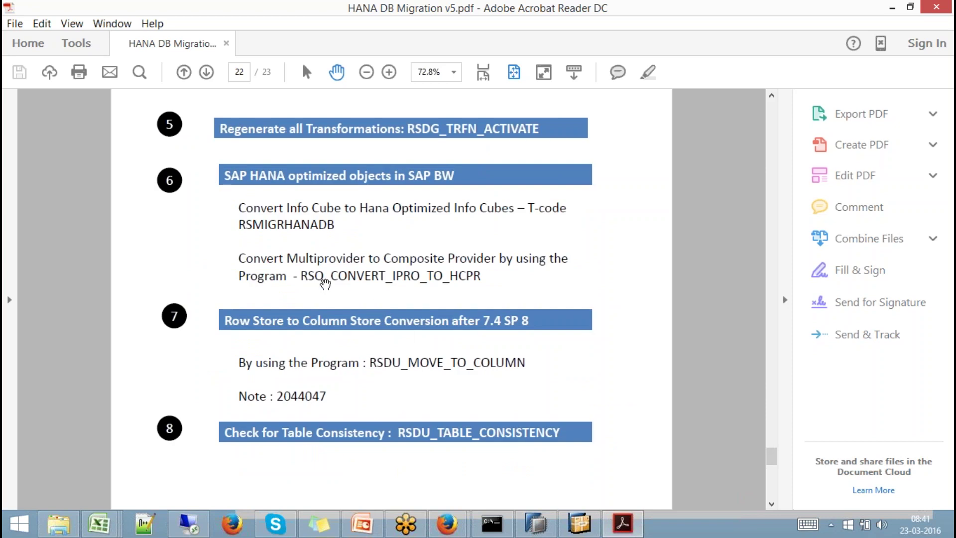
{"action": "left_click_drag", "start_coordinate": [301, 275], "coordinate": [482, 274]}
{"action": "key", "text": "ctrl+c"}
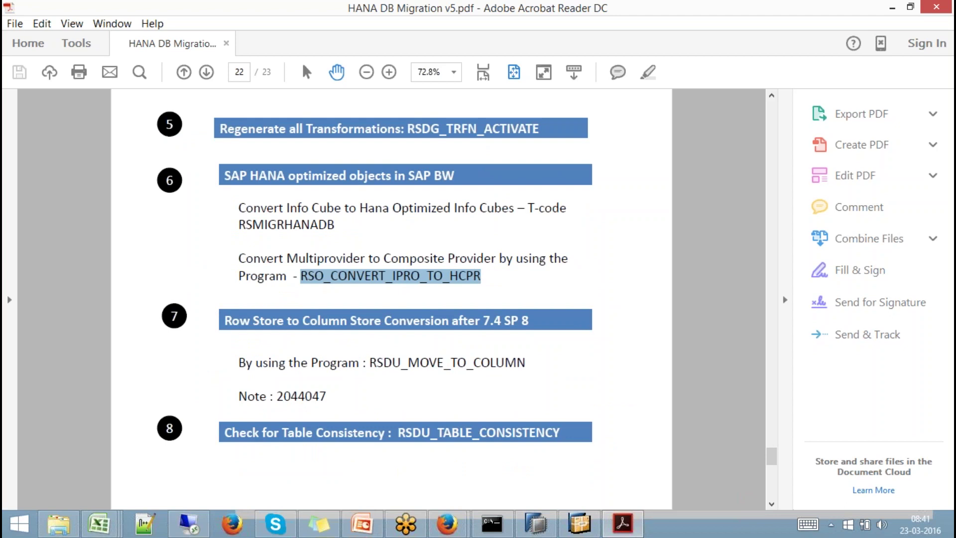
{"action": "left_click", "coordinate": [190, 523]}
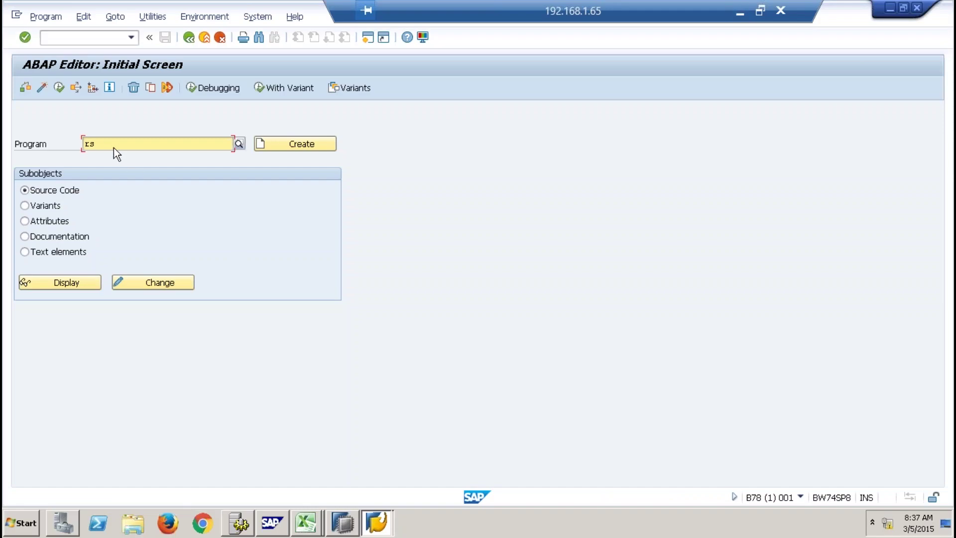
Paste RSO_CONVERT_IPRO_TO_HCPR into SE38, execute it, then open RSA1 in a new session with /orsa1.
{"action": "left_click_drag", "start_coordinate": [113, 145], "coordinate": [76, 144]}
{"action": "key", "text": "ctrl+v"}
{"action": "left_click", "coordinate": [60, 88]}
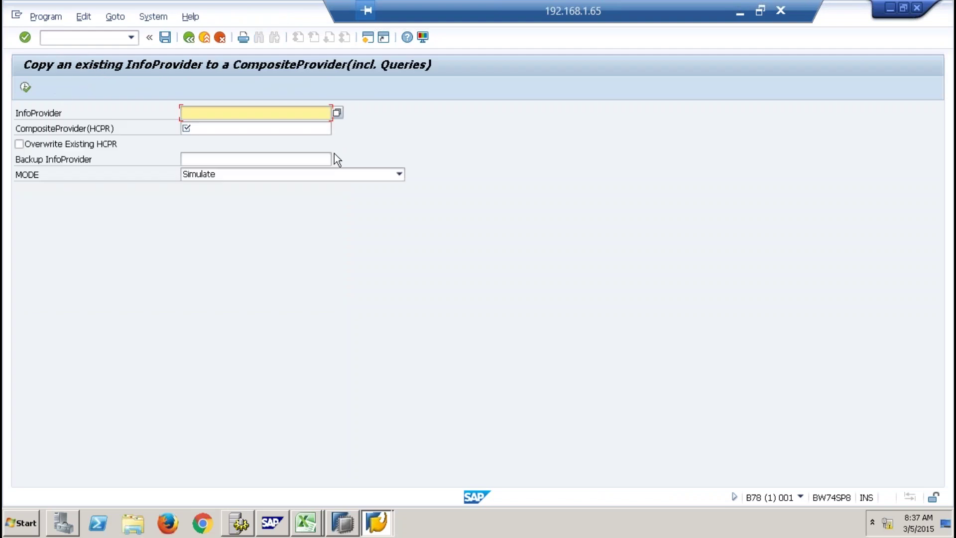
{"action": "left_click", "coordinate": [337, 113]}
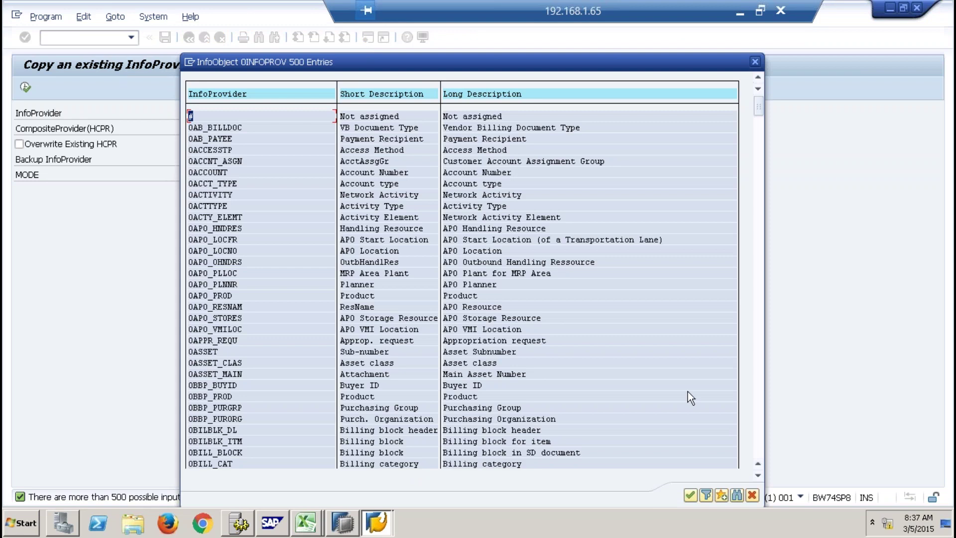
{"action": "left_click", "coordinate": [752, 495]}
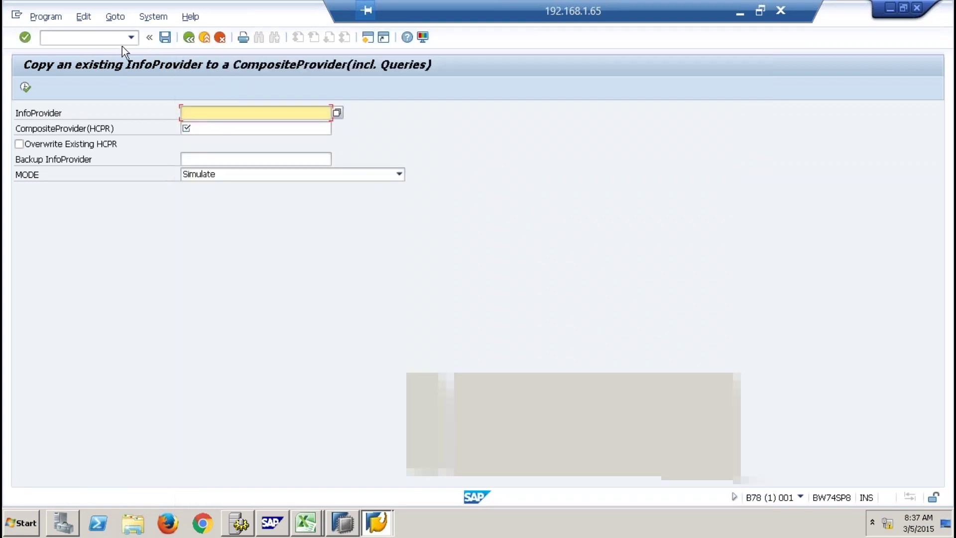
{"action": "type", "text": "/orsa1"}
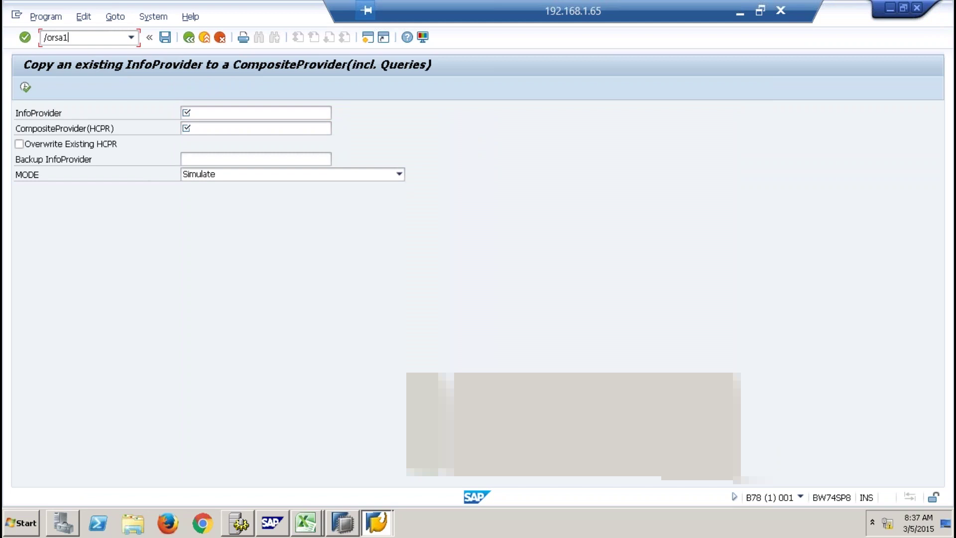
{"action": "key", "text": "Return"}
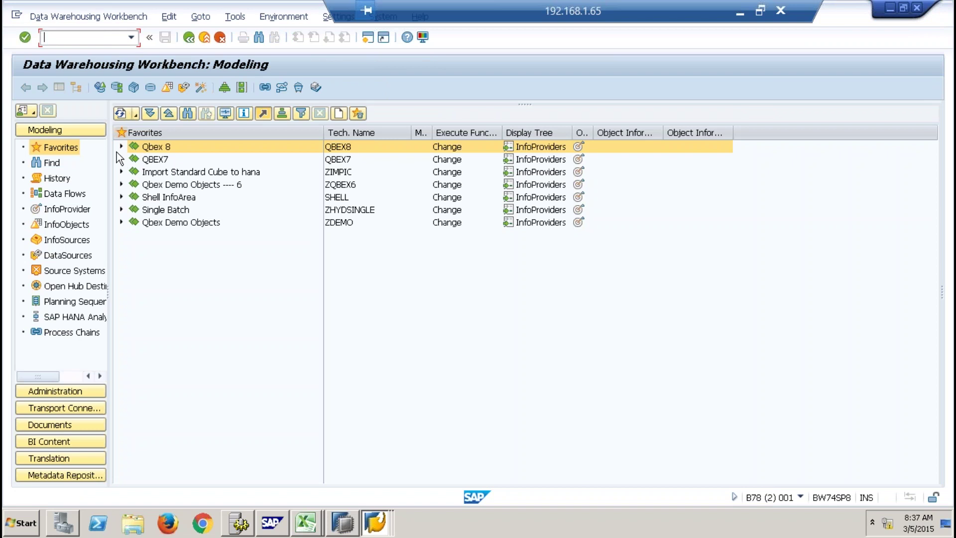
Copy SMPDSCOMP from the Virtual Layer and simulate converting it into CompositeProvider BATCH9TE.
{"action": "left_click", "coordinate": [121, 196]}
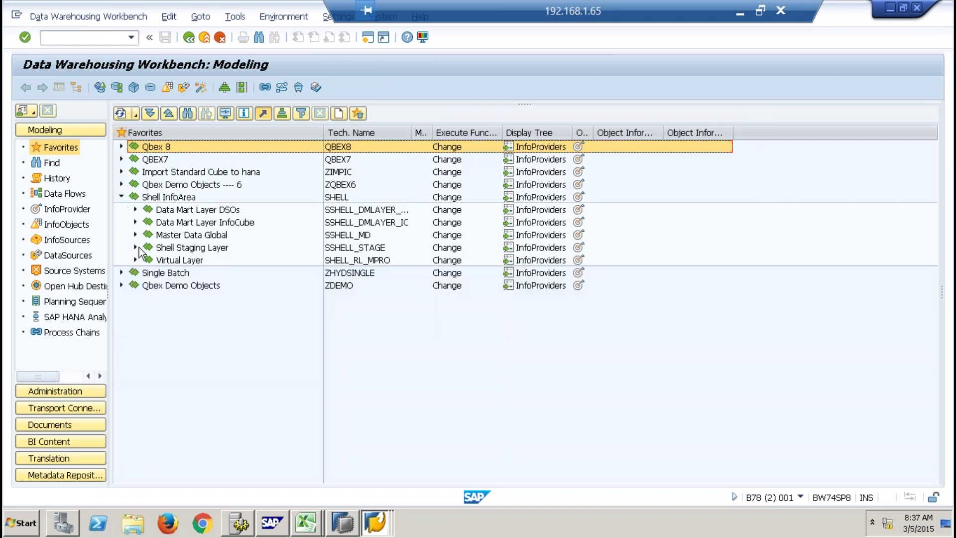
{"action": "left_click", "coordinate": [135, 260]}
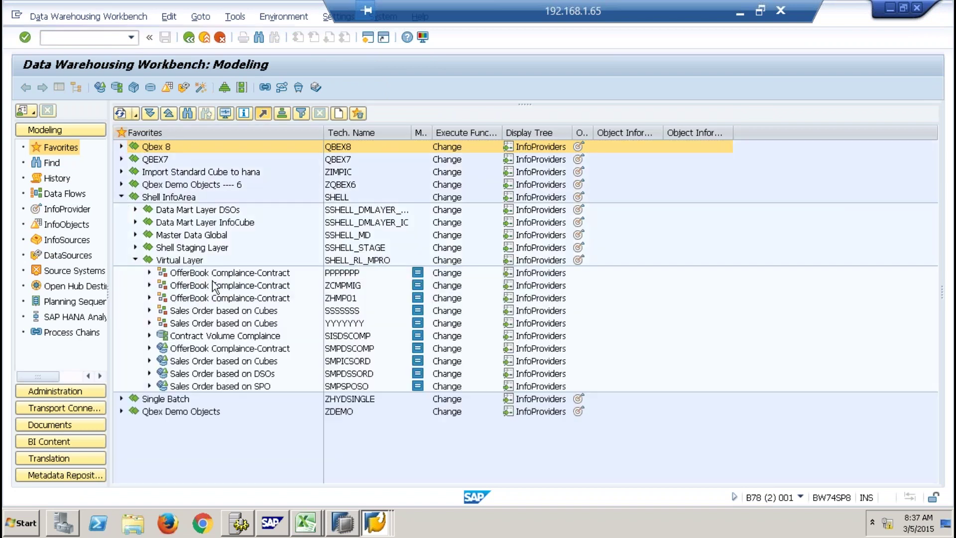
{"action": "left_click", "coordinate": [353, 348]}
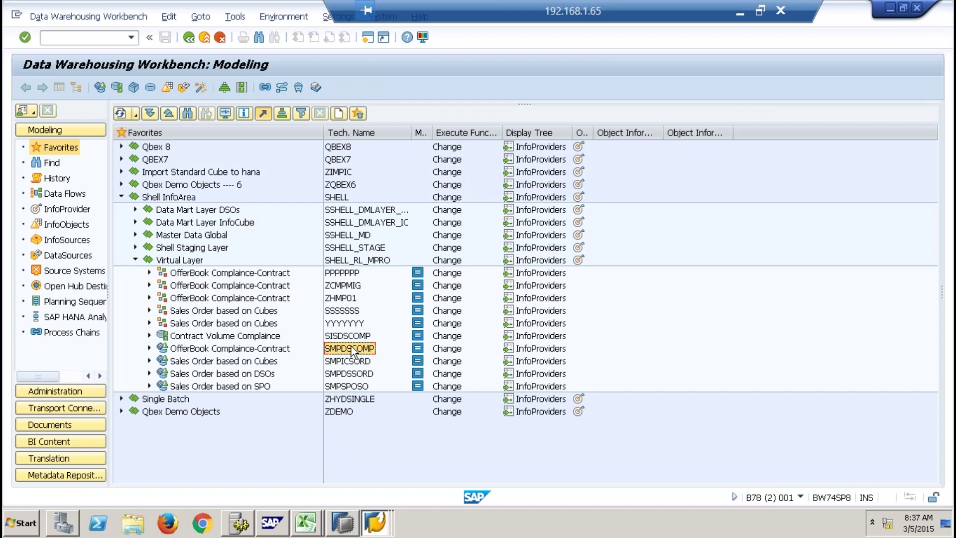
{"action": "key", "text": "alt+Tab"}
{"action": "type", "text": "SMPDSCOMP"}
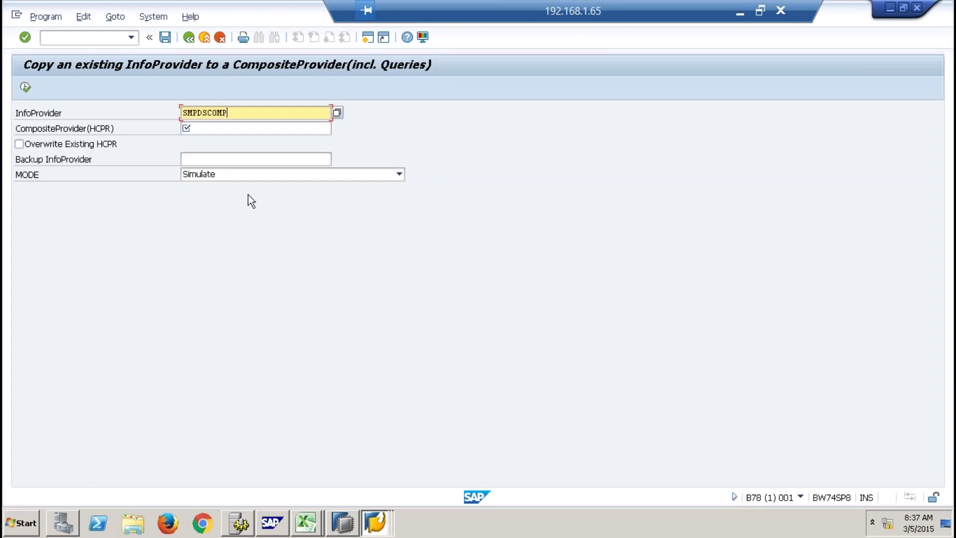
{"action": "left_click", "coordinate": [228, 130]}
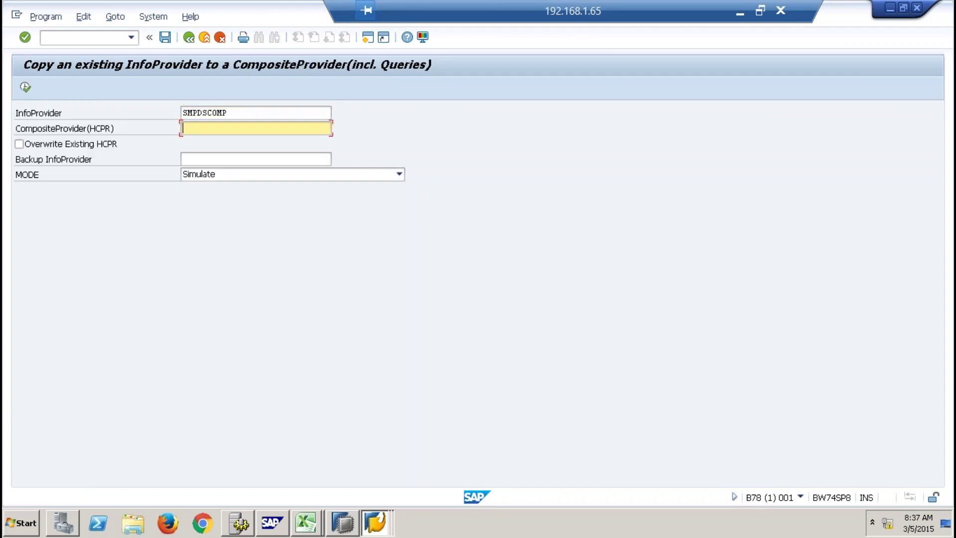
{"action": "type", "text": "batch9te"}
{"action": "left_click", "coordinate": [25, 87]}
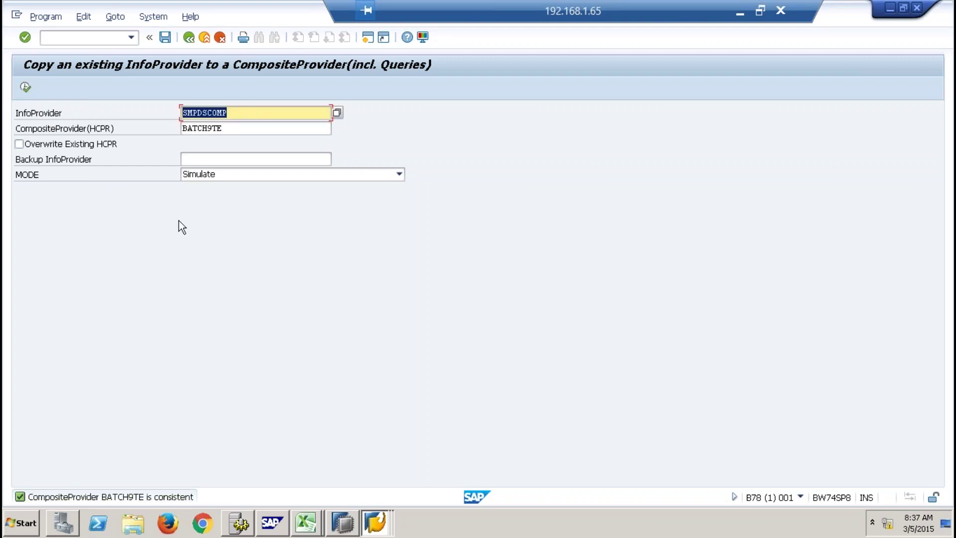
{"action": "key", "text": "alt+Tab"}
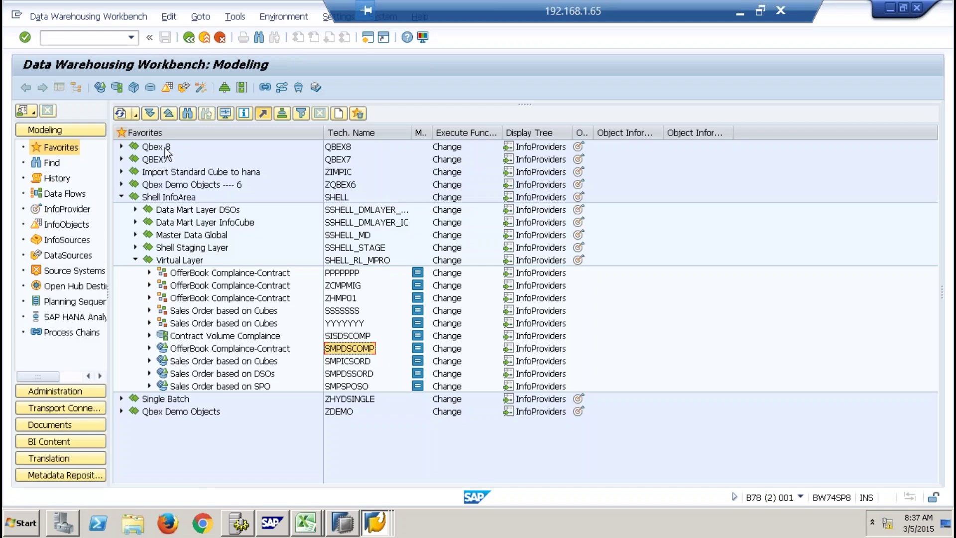
Restart RSA1 and search for 'batch9te', finding no matching object.
{"action": "left_click", "coordinate": [123, 114]}
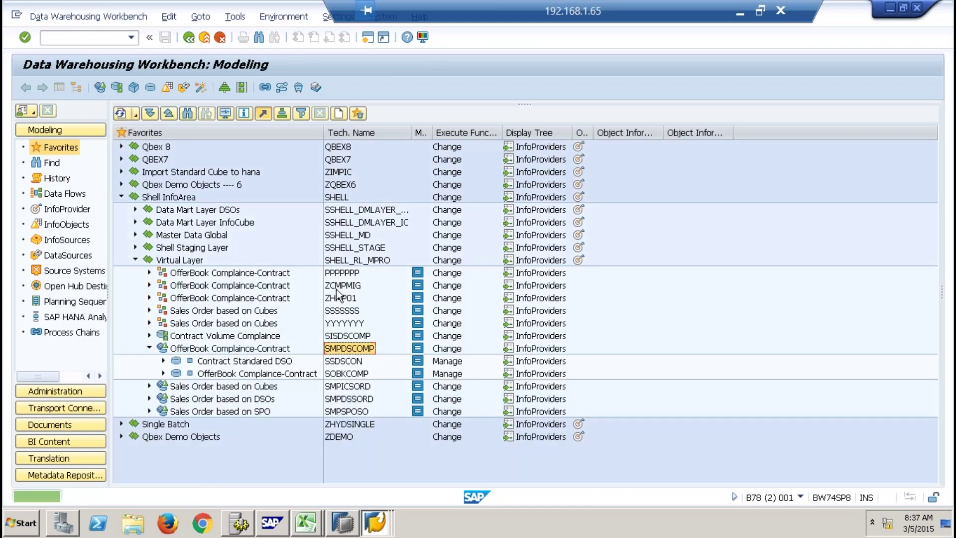
{"action": "left_click", "coordinate": [92, 38]}
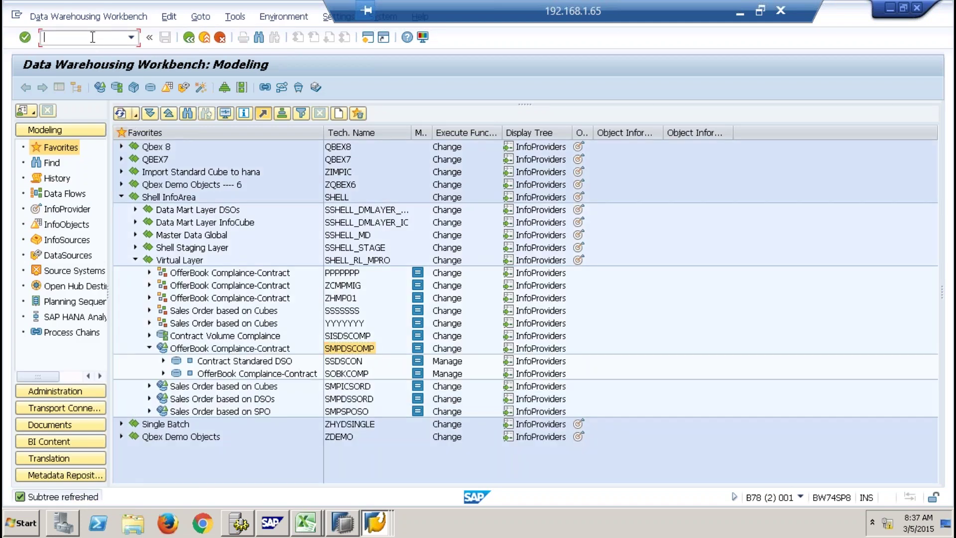
{"action": "type", "text": "/nrsa1"}
{"action": "key", "text": "Return"}
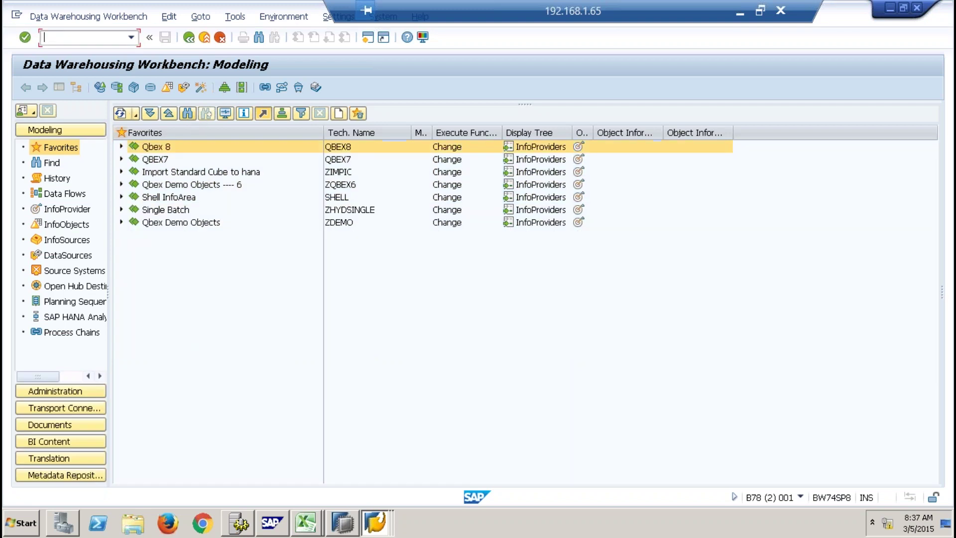
{"action": "left_click", "coordinate": [188, 113]}
{"action": "type", "text": "bat"}
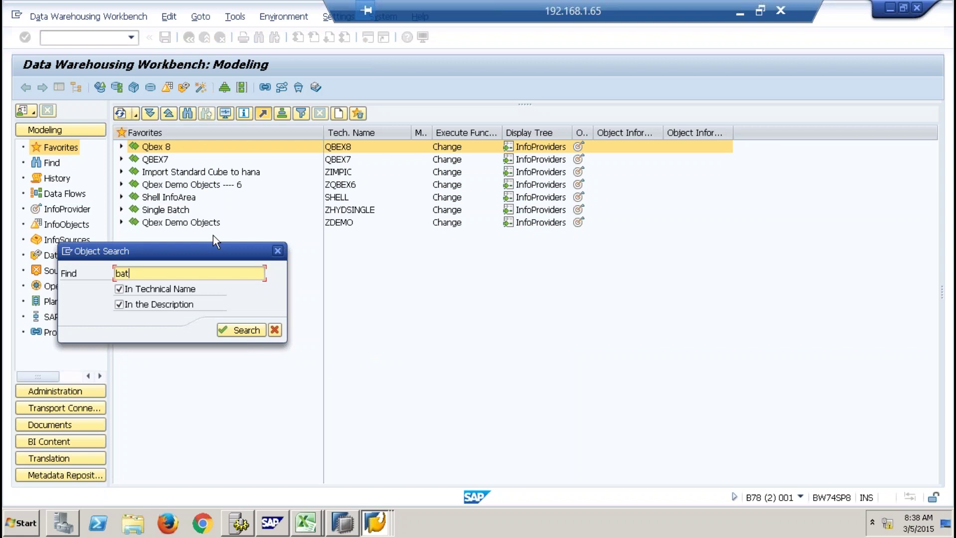
{"action": "type", "text": "ch9te"}
{"action": "key", "text": "Return"}
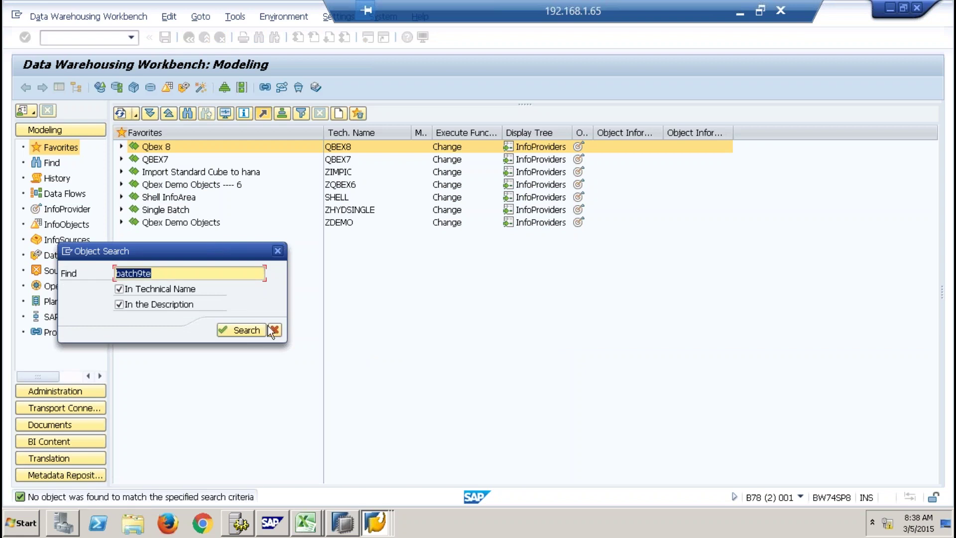
{"action": "left_click", "coordinate": [274, 330]}
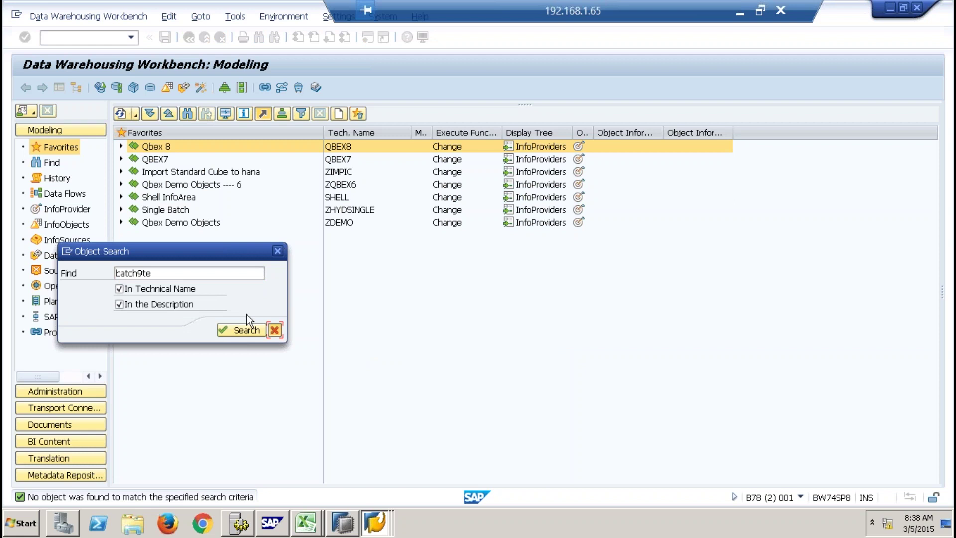
Expand Shell InfoArea > Virtual Layer and bring up the actions for SMPDSCOMP.
{"action": "left_click", "coordinate": [121, 197]}
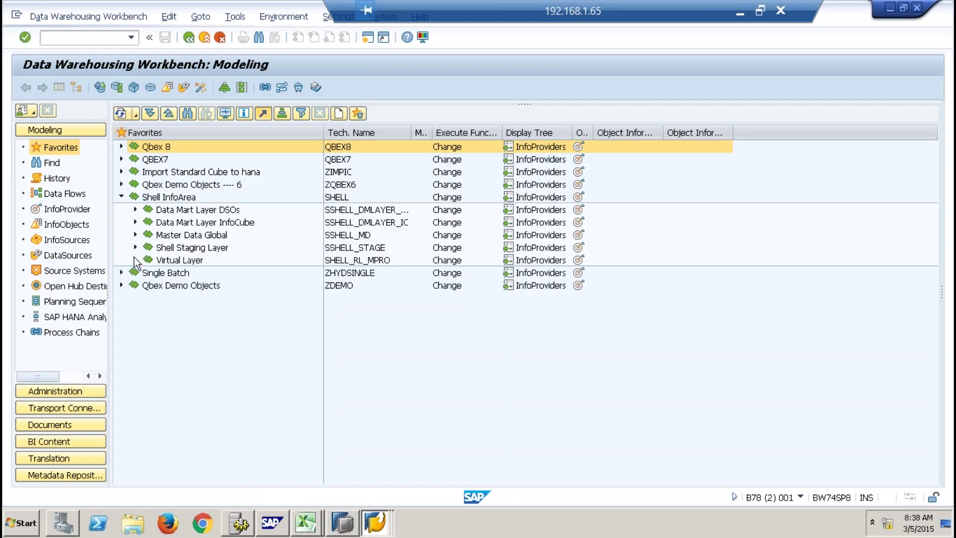
{"action": "left_click", "coordinate": [134, 257]}
{"action": "right_click", "coordinate": [302, 343]}
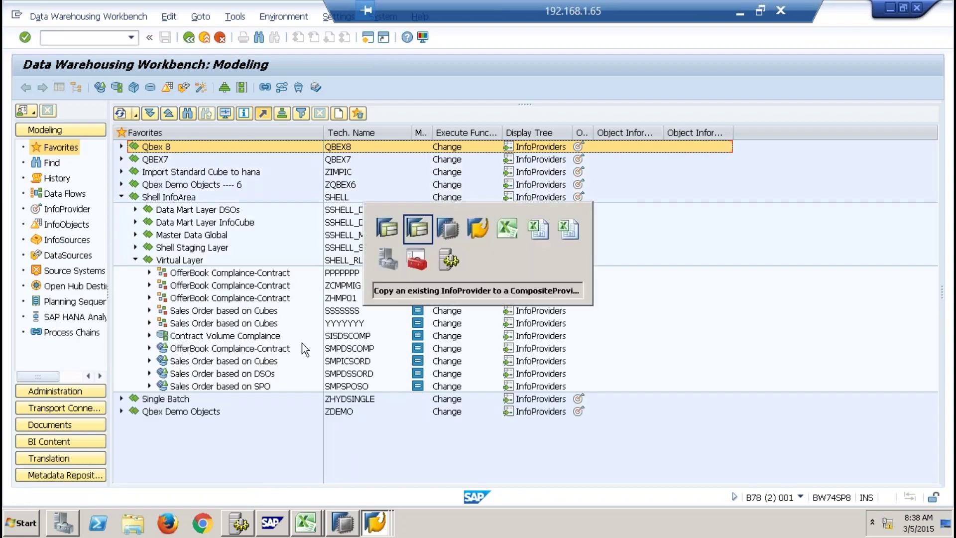
Copy SMPDSCOMP to a CompositeProvider with Overwrite Existing HCPR and mode 'Convert InfoProvider and copy Queries'.
{"action": "left_click", "coordinate": [414, 224]}
{"action": "left_click", "coordinate": [61, 145]}
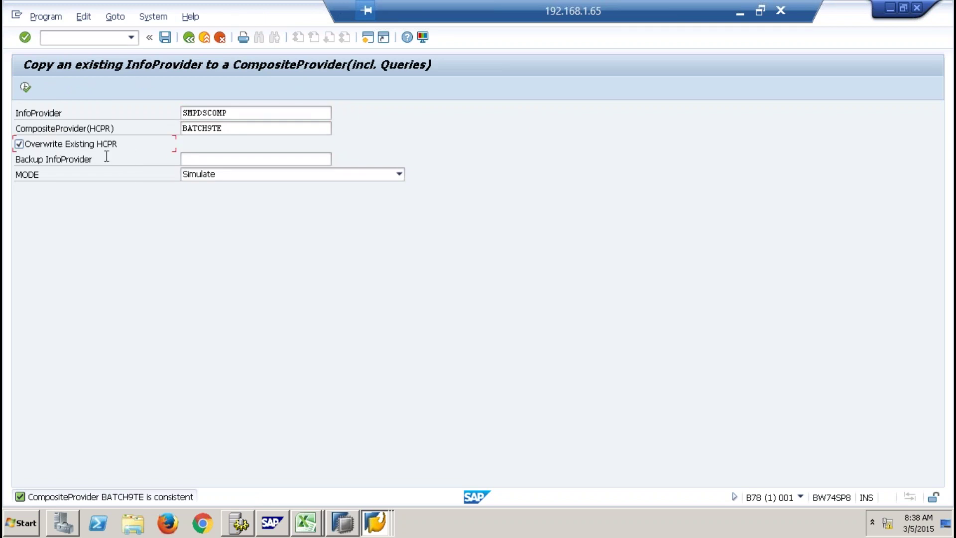
{"action": "left_click", "coordinate": [288, 177]}
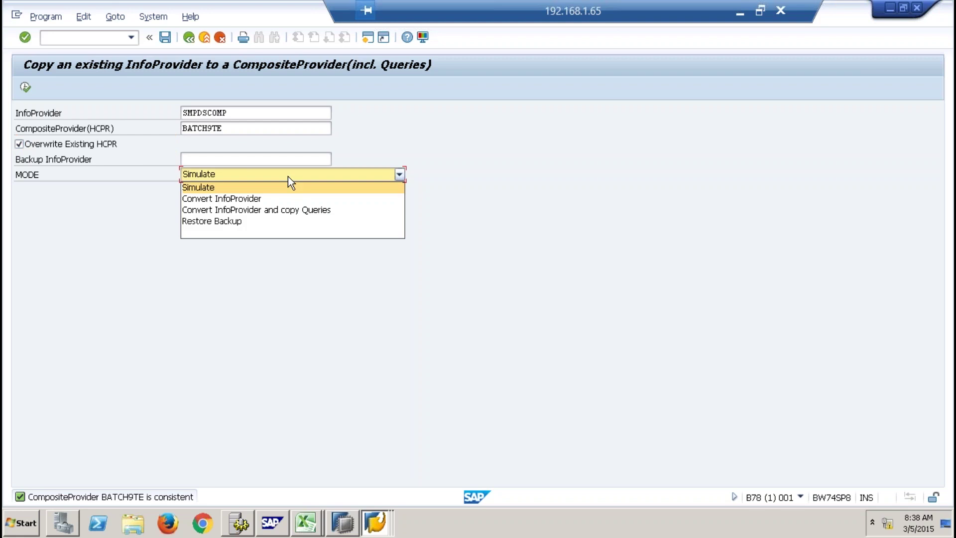
{"action": "left_click", "coordinate": [255, 202]}
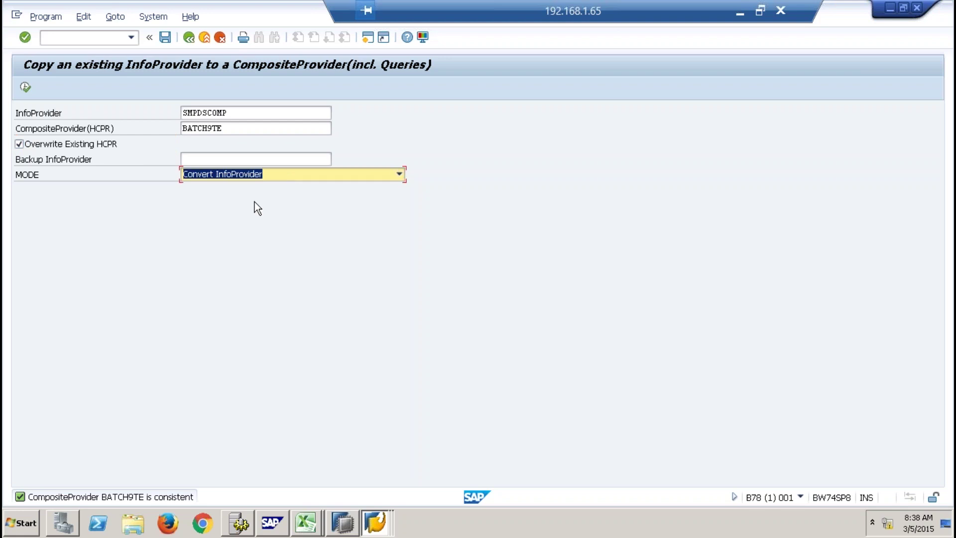
{"action": "left_click", "coordinate": [275, 177]}
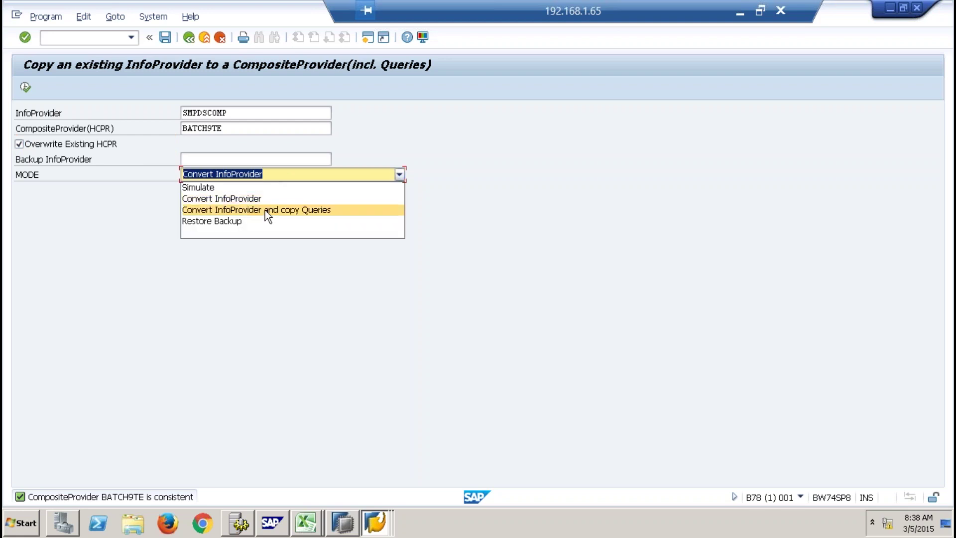
{"action": "left_click", "coordinate": [265, 210]}
Execute the conversion to BATCH9TE, transfer the query selections, and close the info and log dialogs.
{"action": "left_click", "coordinate": [25, 87]}
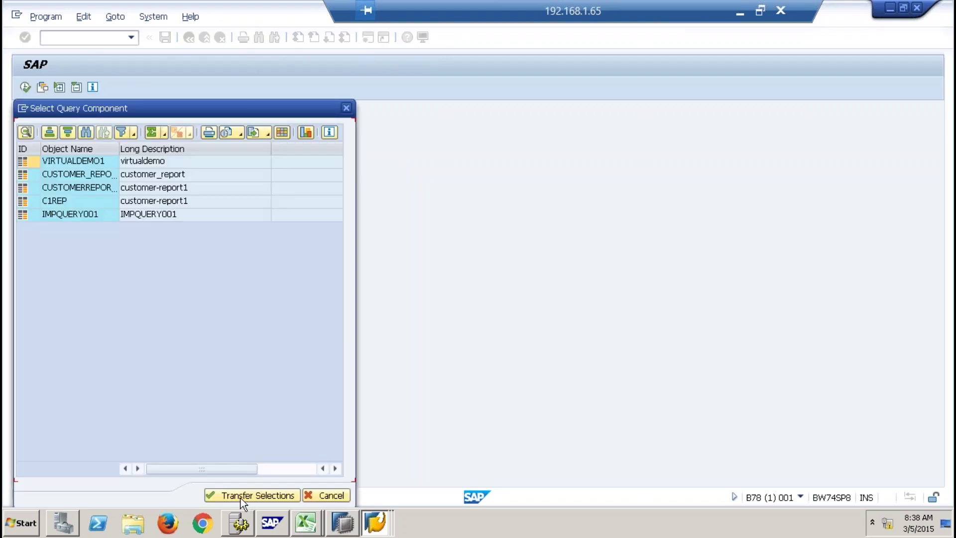
{"action": "left_click", "coordinate": [240, 495]}
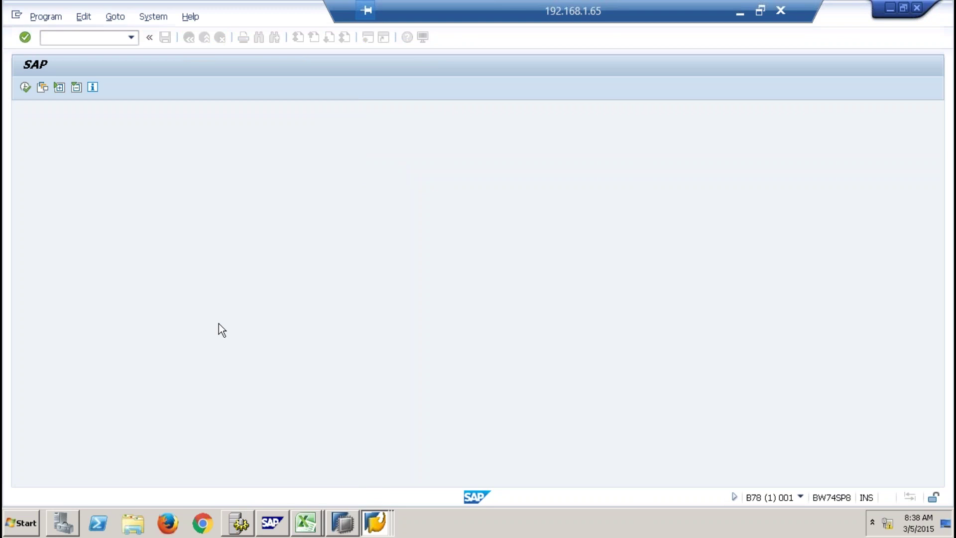
{"action": "left_click", "coordinate": [337, 392]}
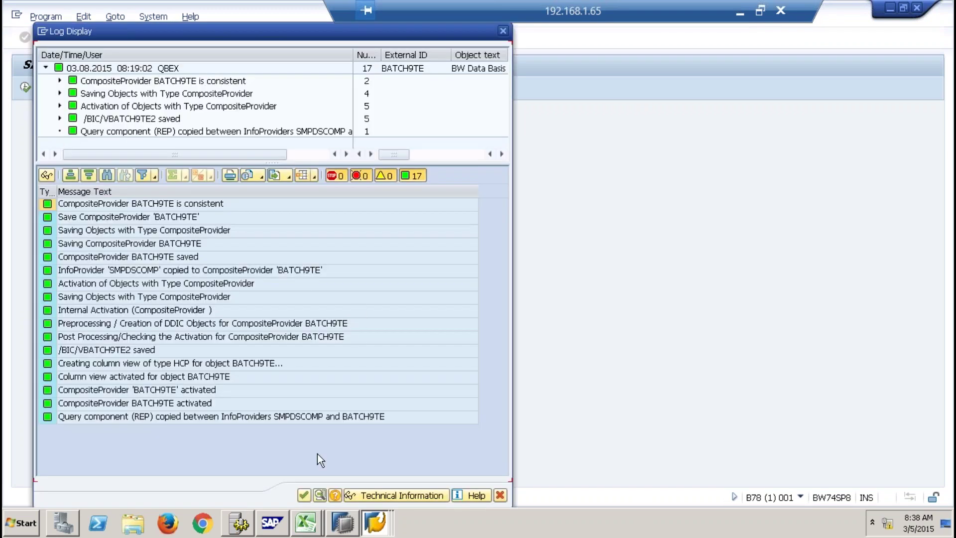
{"action": "left_click", "coordinate": [303, 495]}
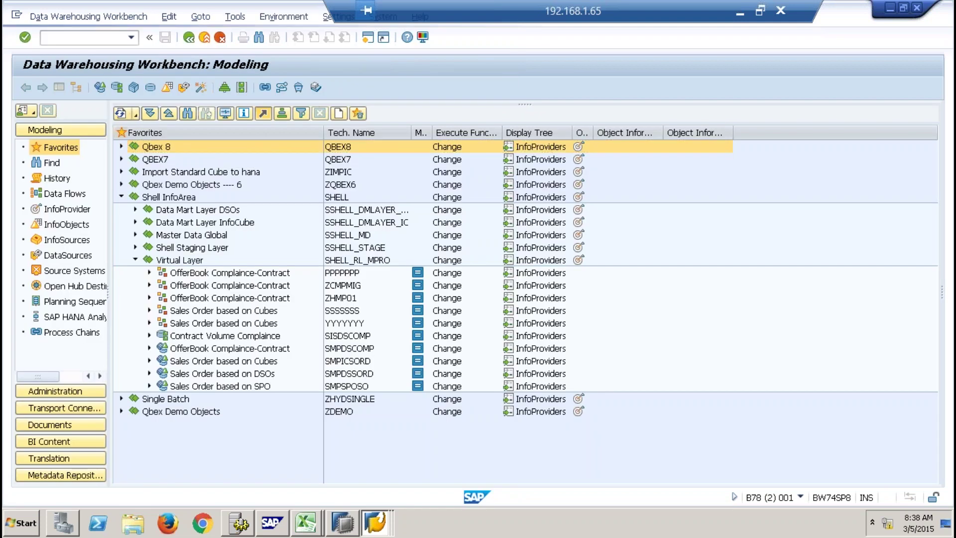
Restart RSA1 and search the workbench objects for 'batchte'.
{"action": "double_click", "coordinate": [159, 147]}
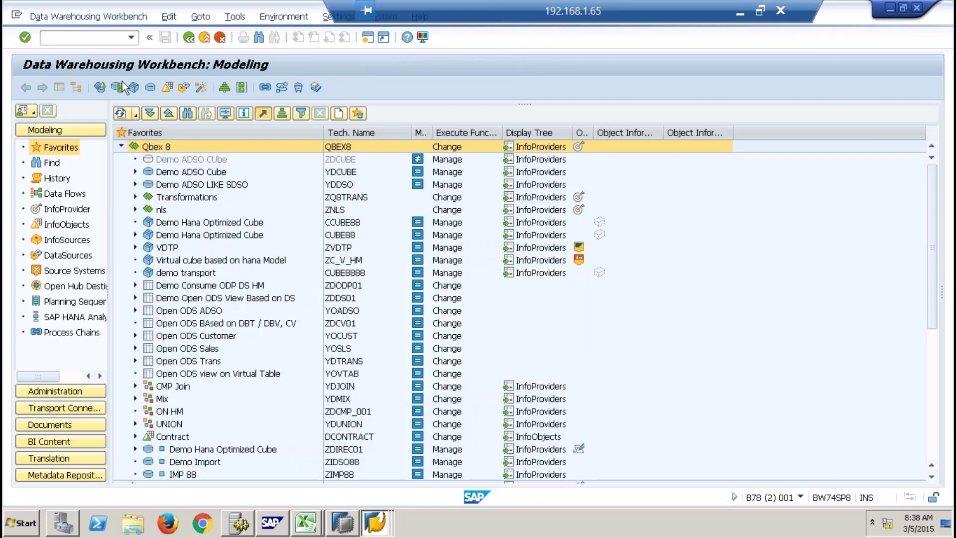
{"action": "left_click", "coordinate": [88, 36]}
{"action": "type", "text": "/nrsa1"}
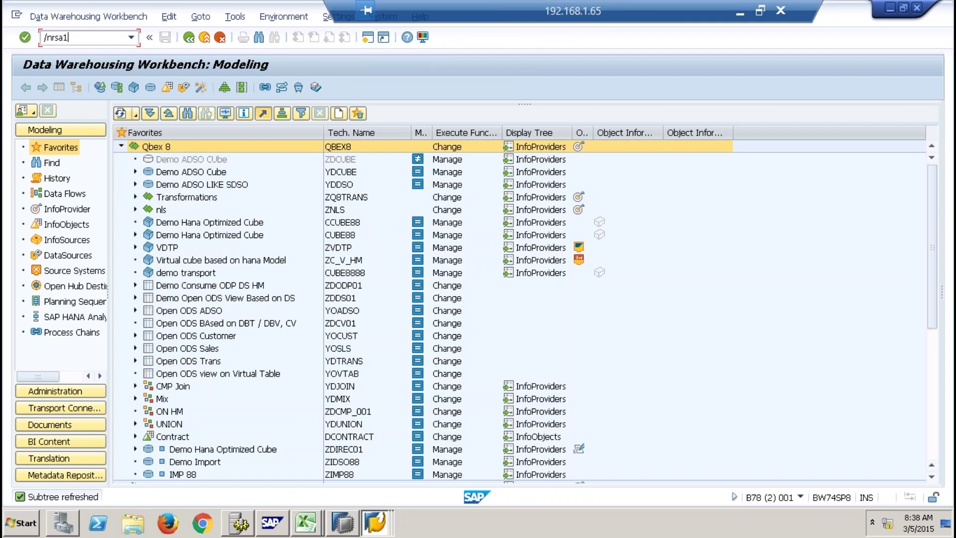
{"action": "key", "text": "Return"}
{"action": "left_click", "coordinate": [188, 113]}
{"action": "type", "text": "SMPDSCOMP"}
{"action": "key", "text": "Return"}
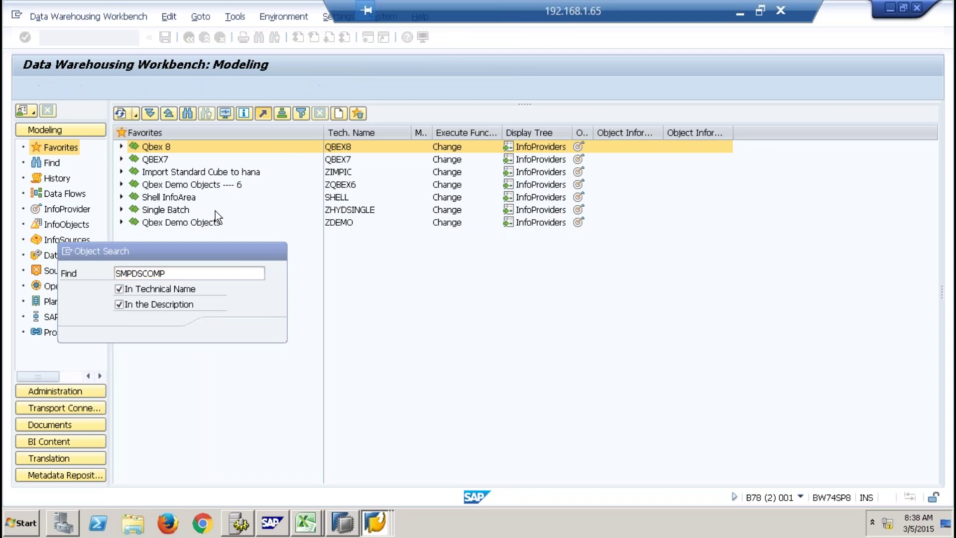
{"action": "type", "text": "batchte"}
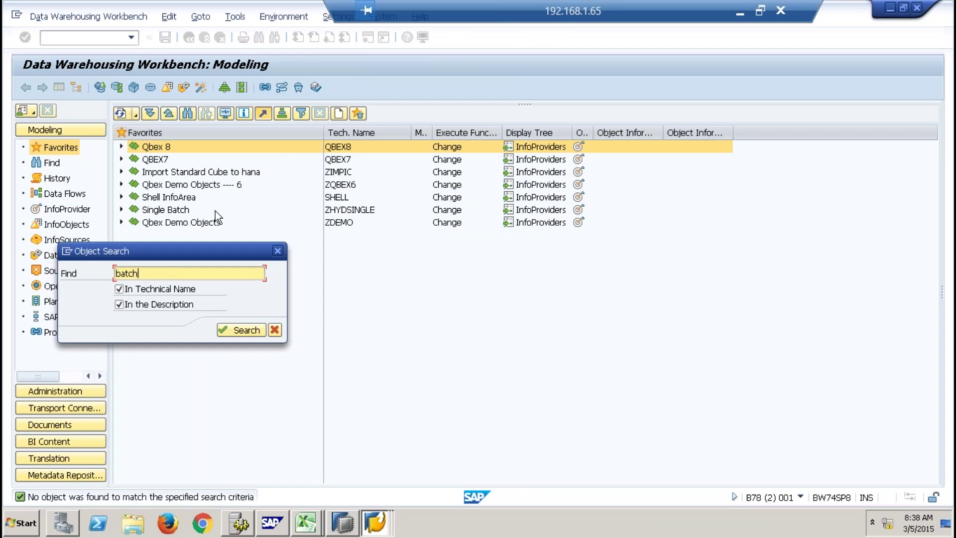
{"action": "key", "text": "Return"}
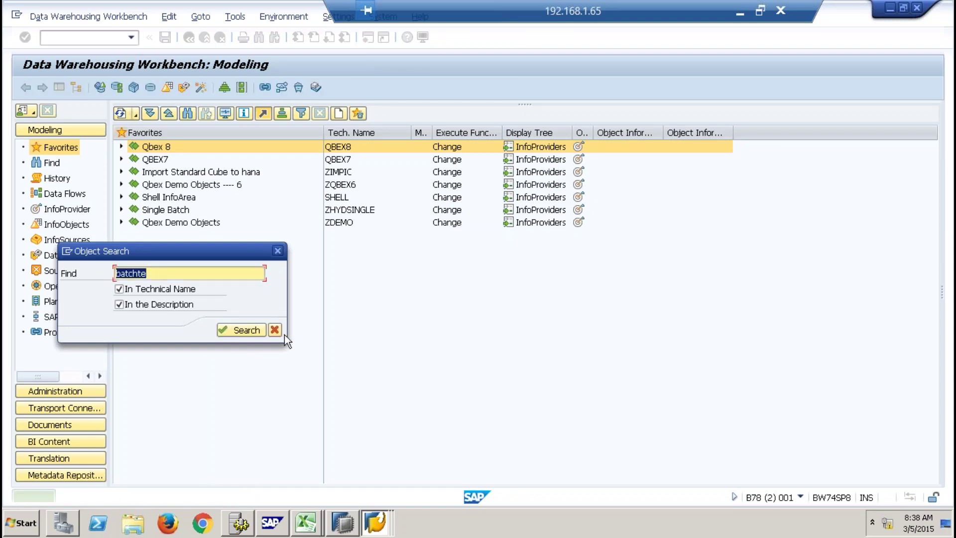
{"action": "left_click", "coordinate": [276, 333]}
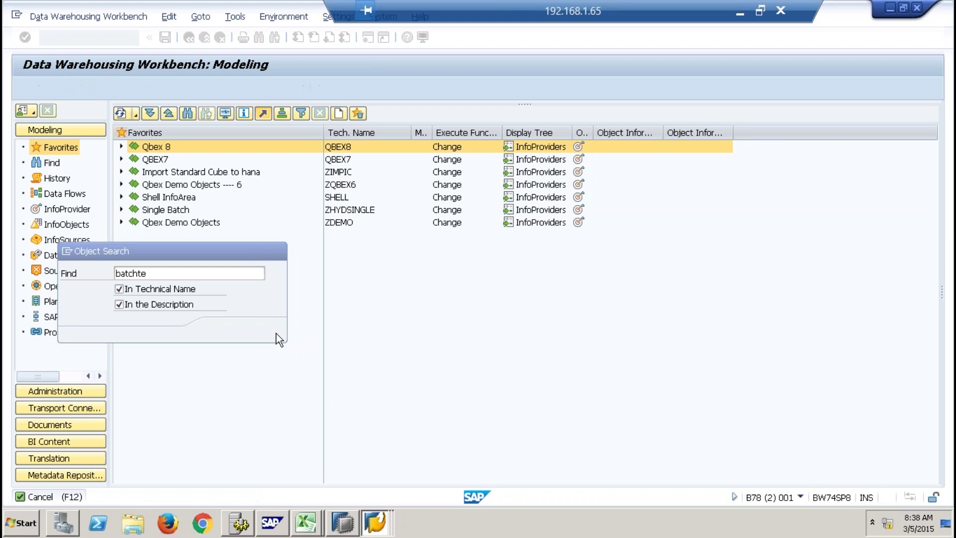
Find BATCH9TE, described 'OfferBook Complaince-Contract', under Shell InfoArea > Virtual Layer.
{"action": "double_click", "coordinate": [135, 198]}
{"action": "left_click", "coordinate": [135, 260]}
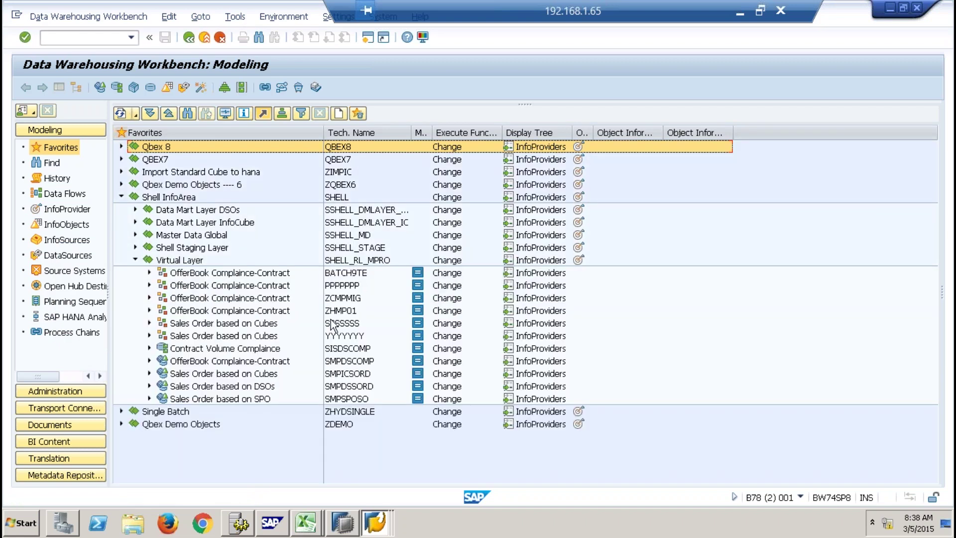
{"action": "left_click", "coordinate": [350, 271]}
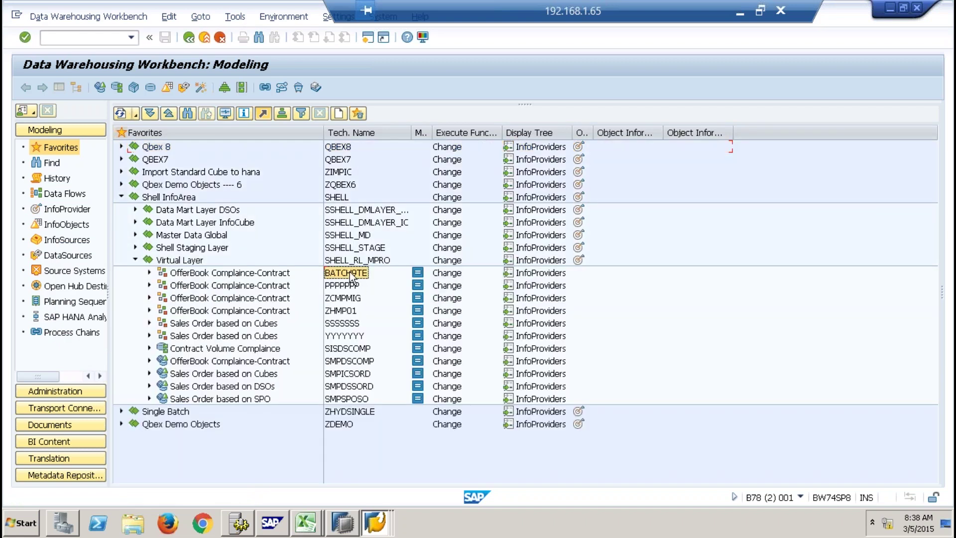
{"action": "left_click", "coordinate": [269, 274]}
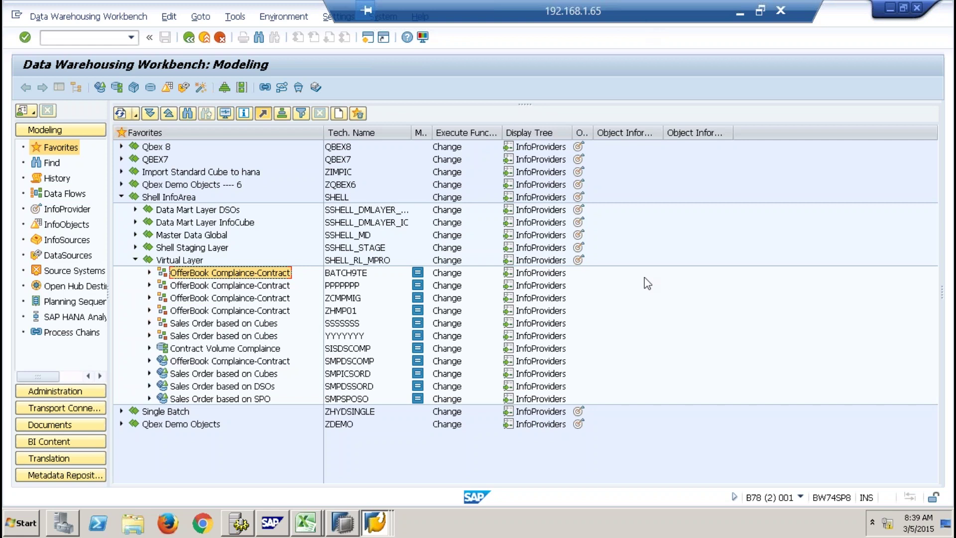
Return from the copy window to the ABAP Editor start screen for RSO_CONVERT_IPRO_TO_HCPR.
{"action": "key", "text": "alt+Tab"}
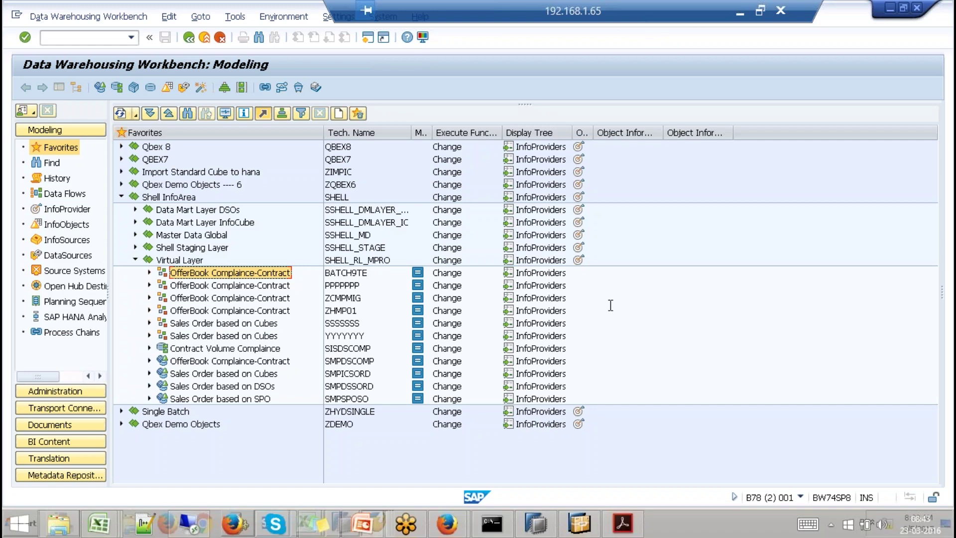
{"action": "left_click", "coordinate": [362, 471]}
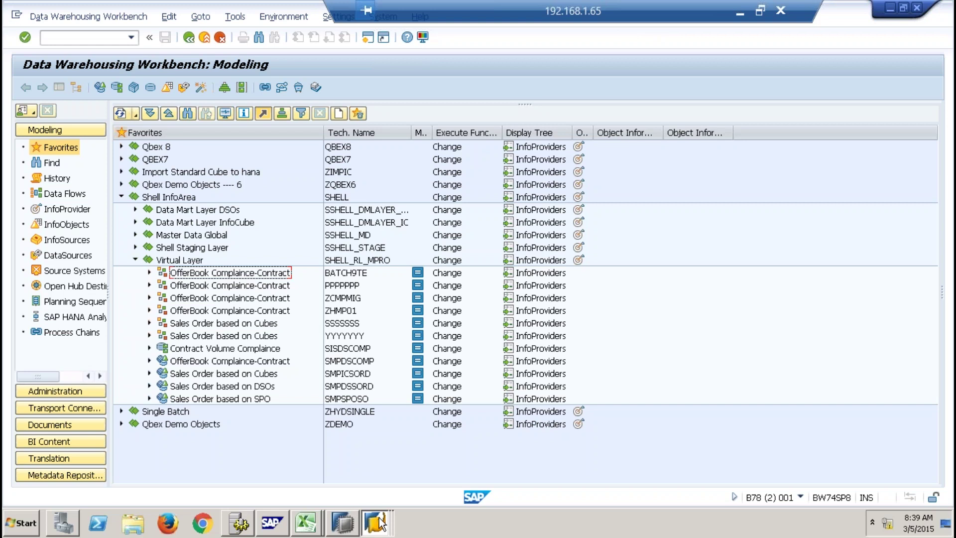
{"action": "left_click", "coordinate": [374, 522]}
{"action": "left_click", "coordinate": [365, 475]}
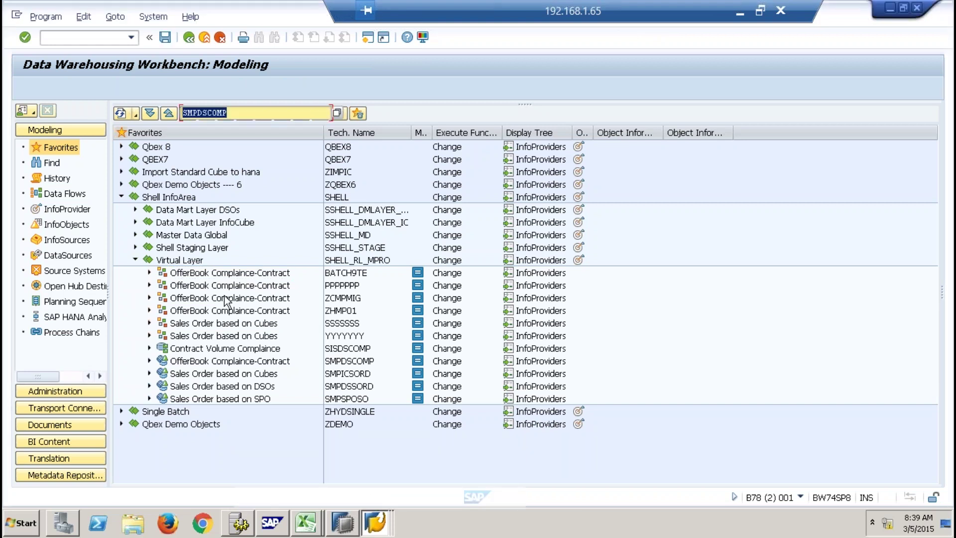
{"action": "left_click", "coordinate": [189, 38]}
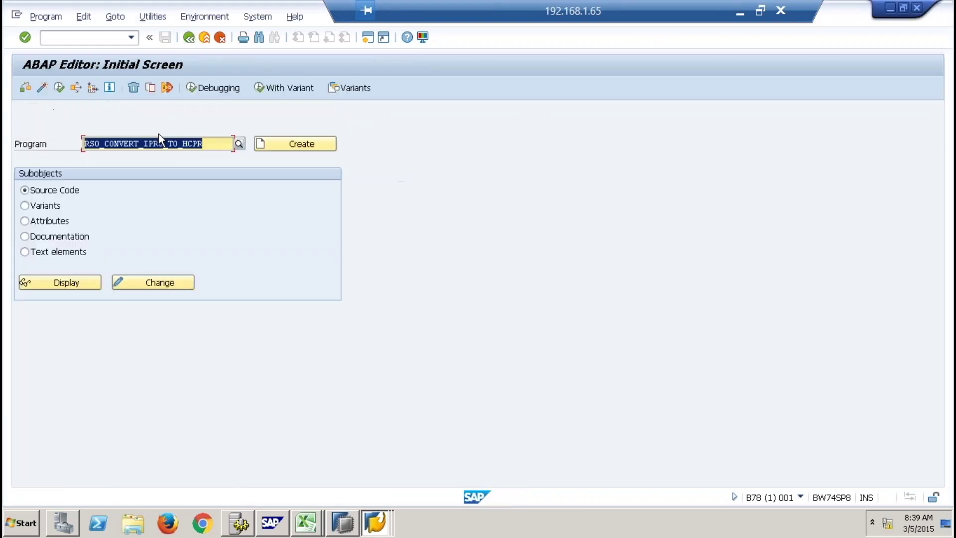
{"action": "left_click", "coordinate": [203, 149]}
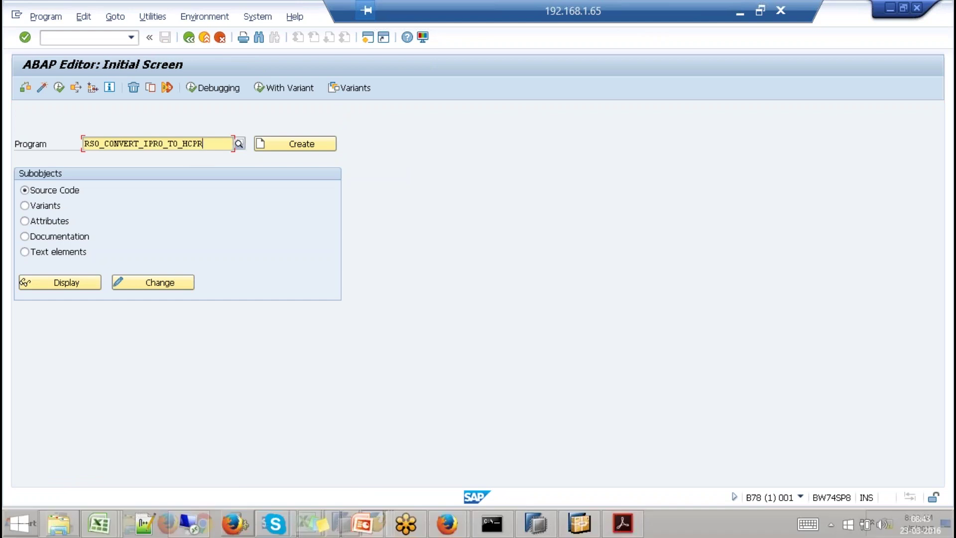